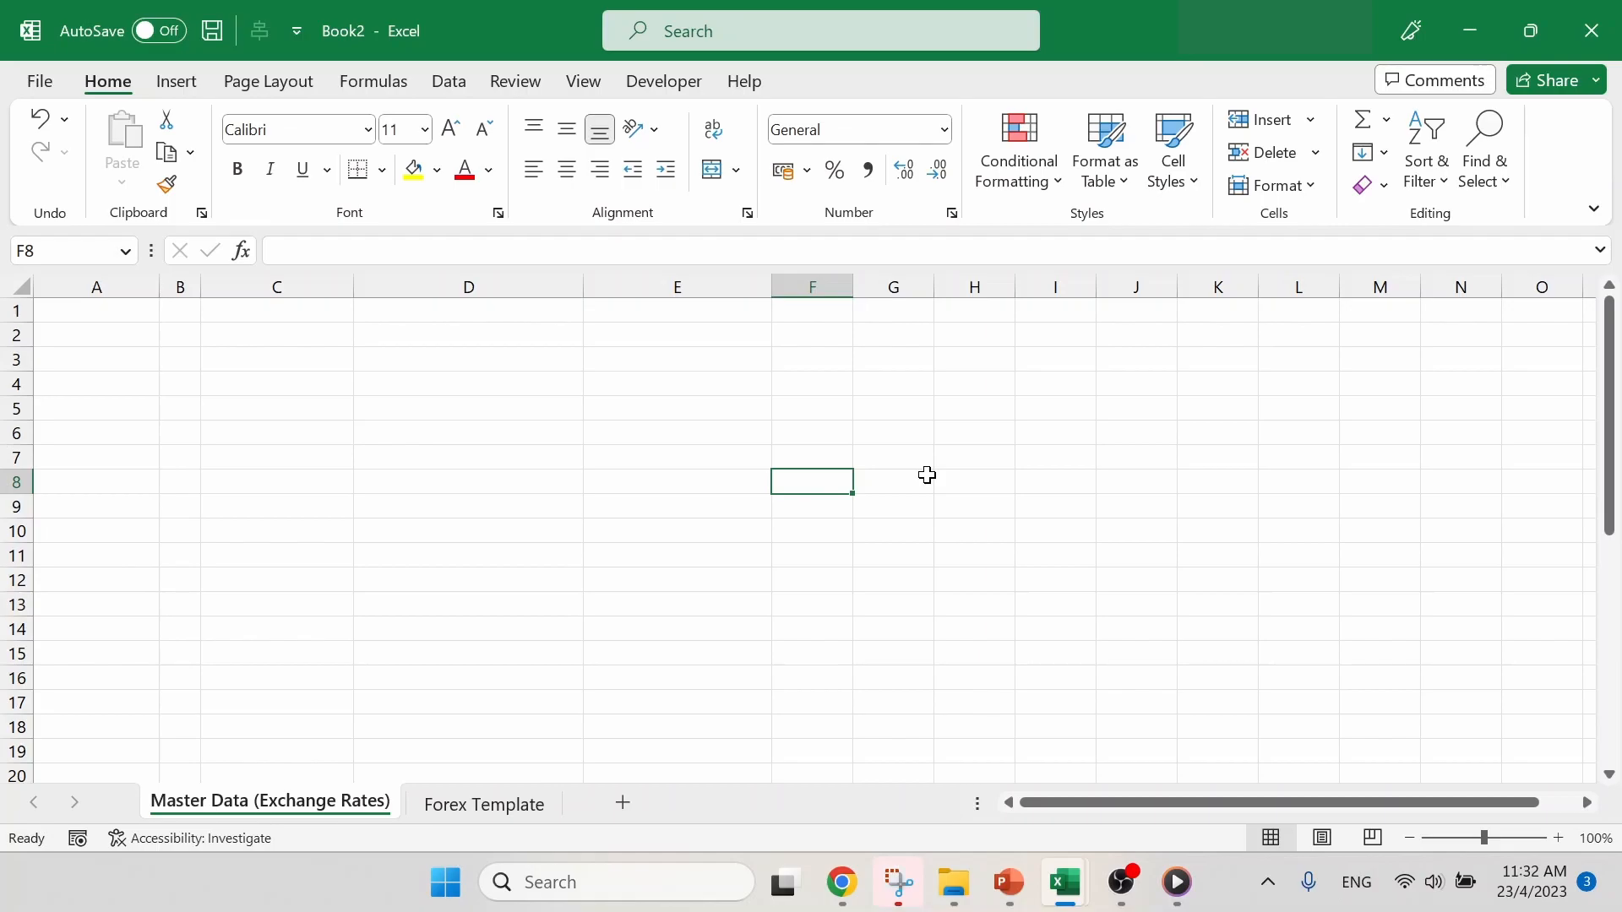
- View the Forex Template sheet, then switch to Chrome and open the Monetary Authority of Singapore exchange rates statistics page
click(521, 804)
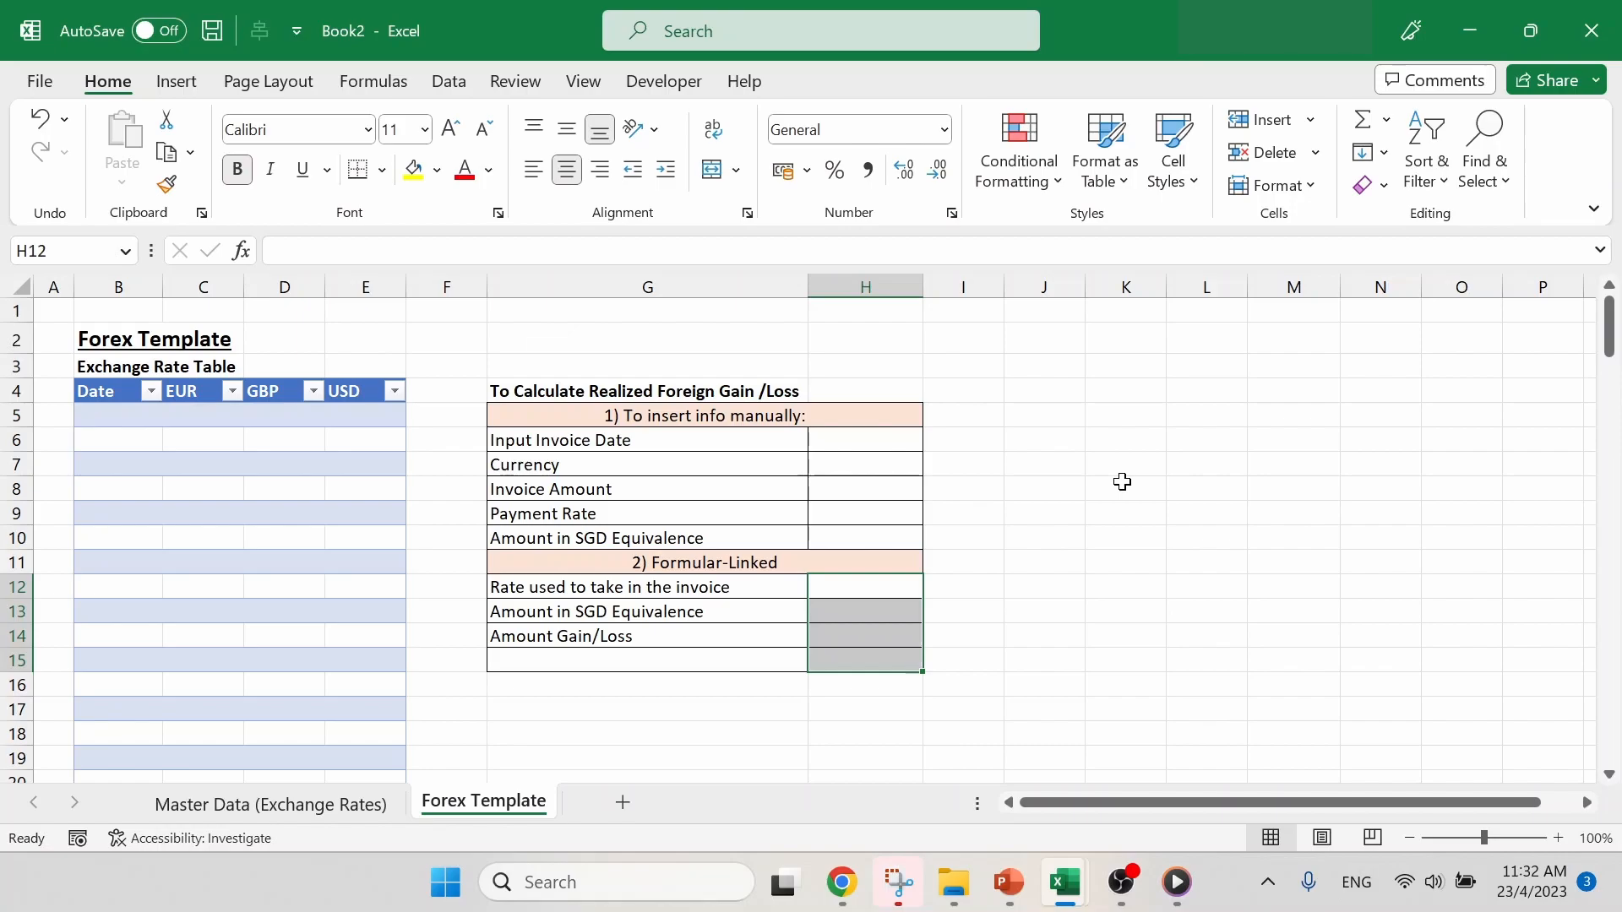
click(346, 802)
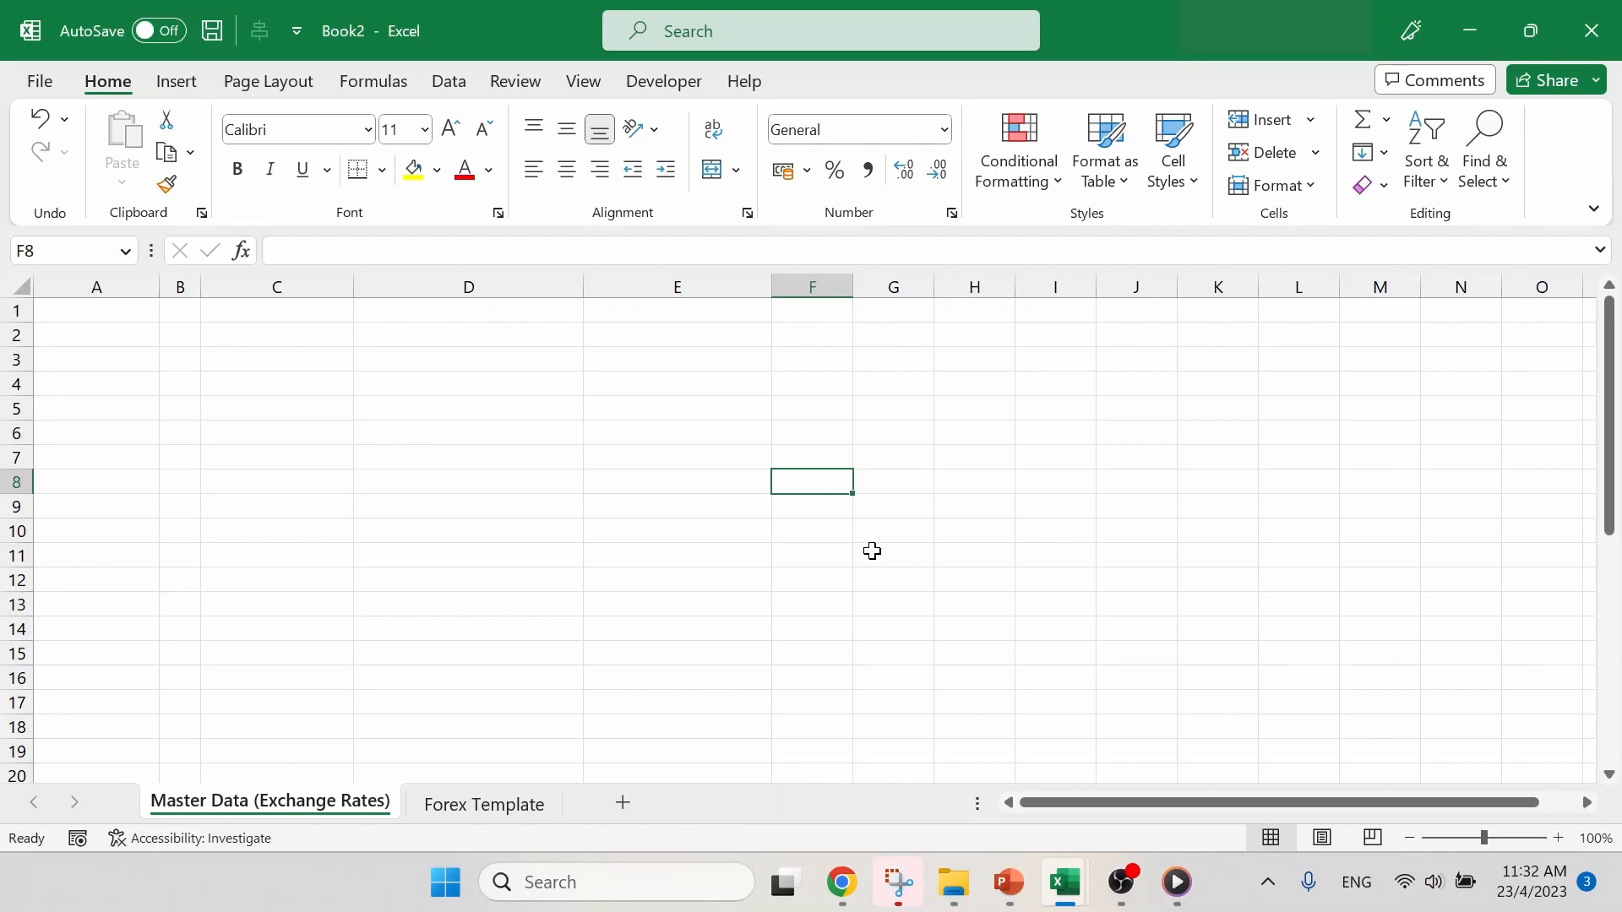
click(842, 878)
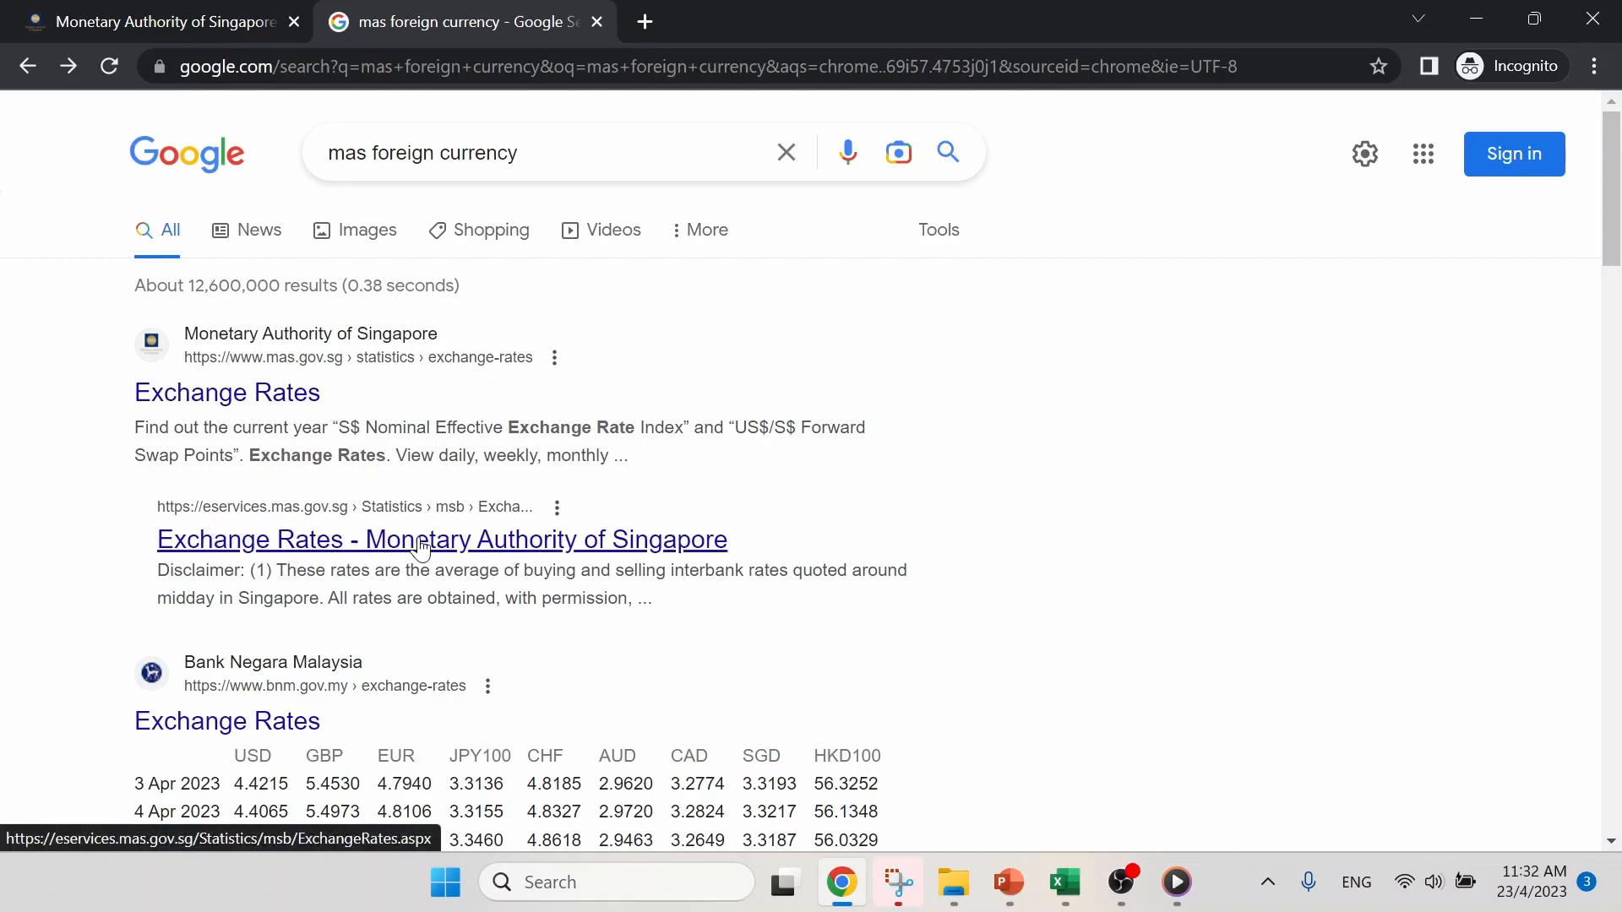
click(603, 547)
scroll(760, 446, down, 3)
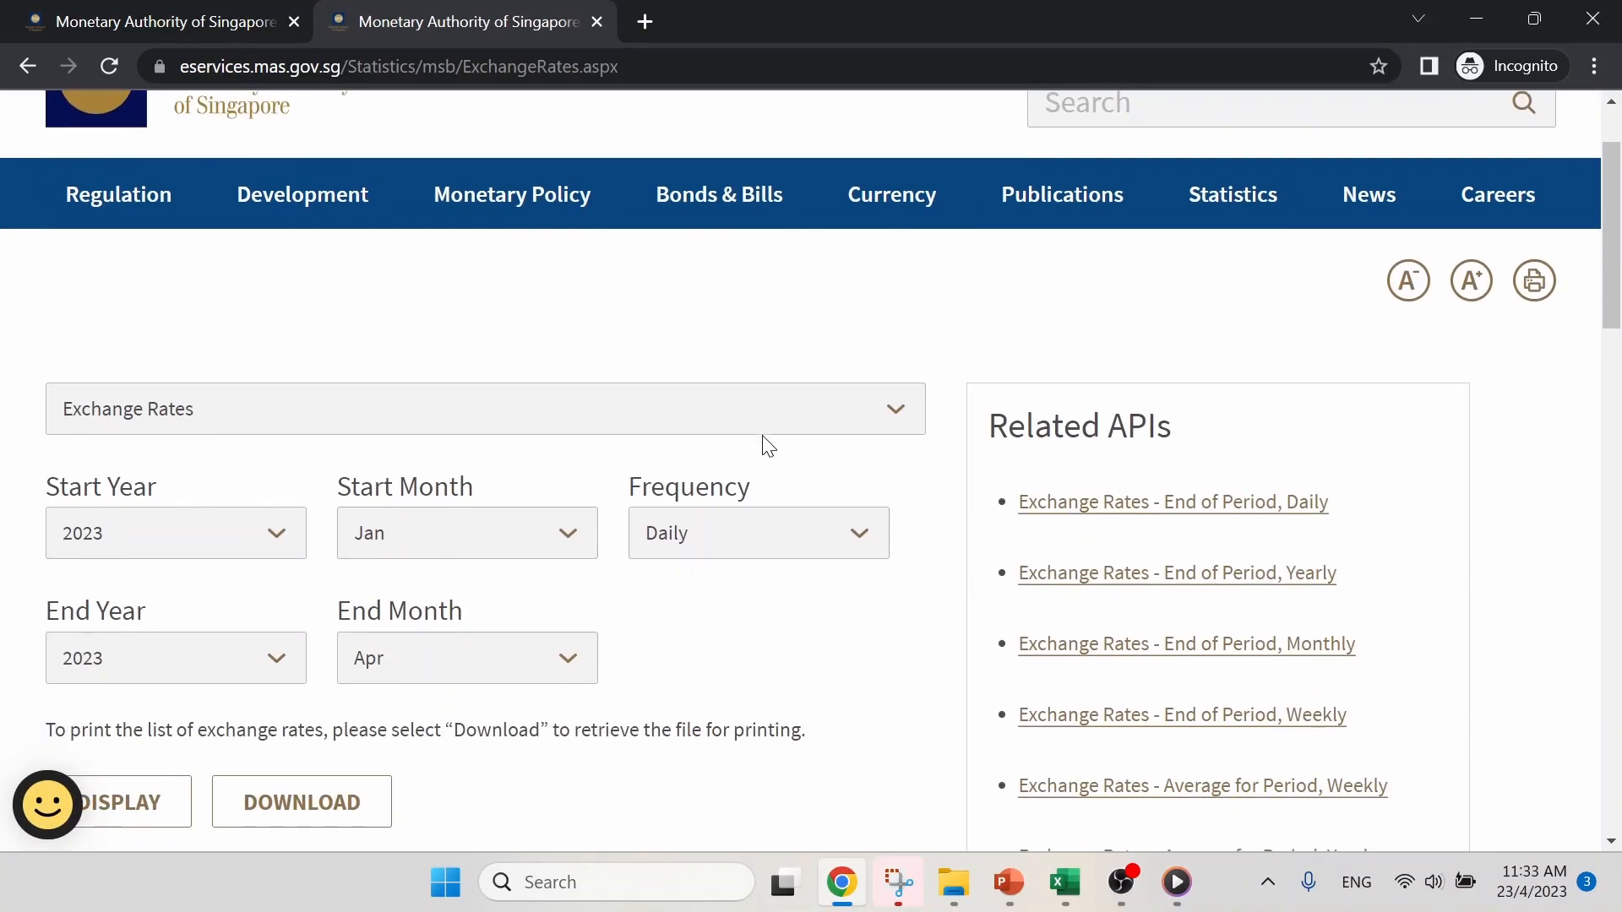
- Set the exchange rates query to start in 2021 with a Monthly frequency
click(845, 282)
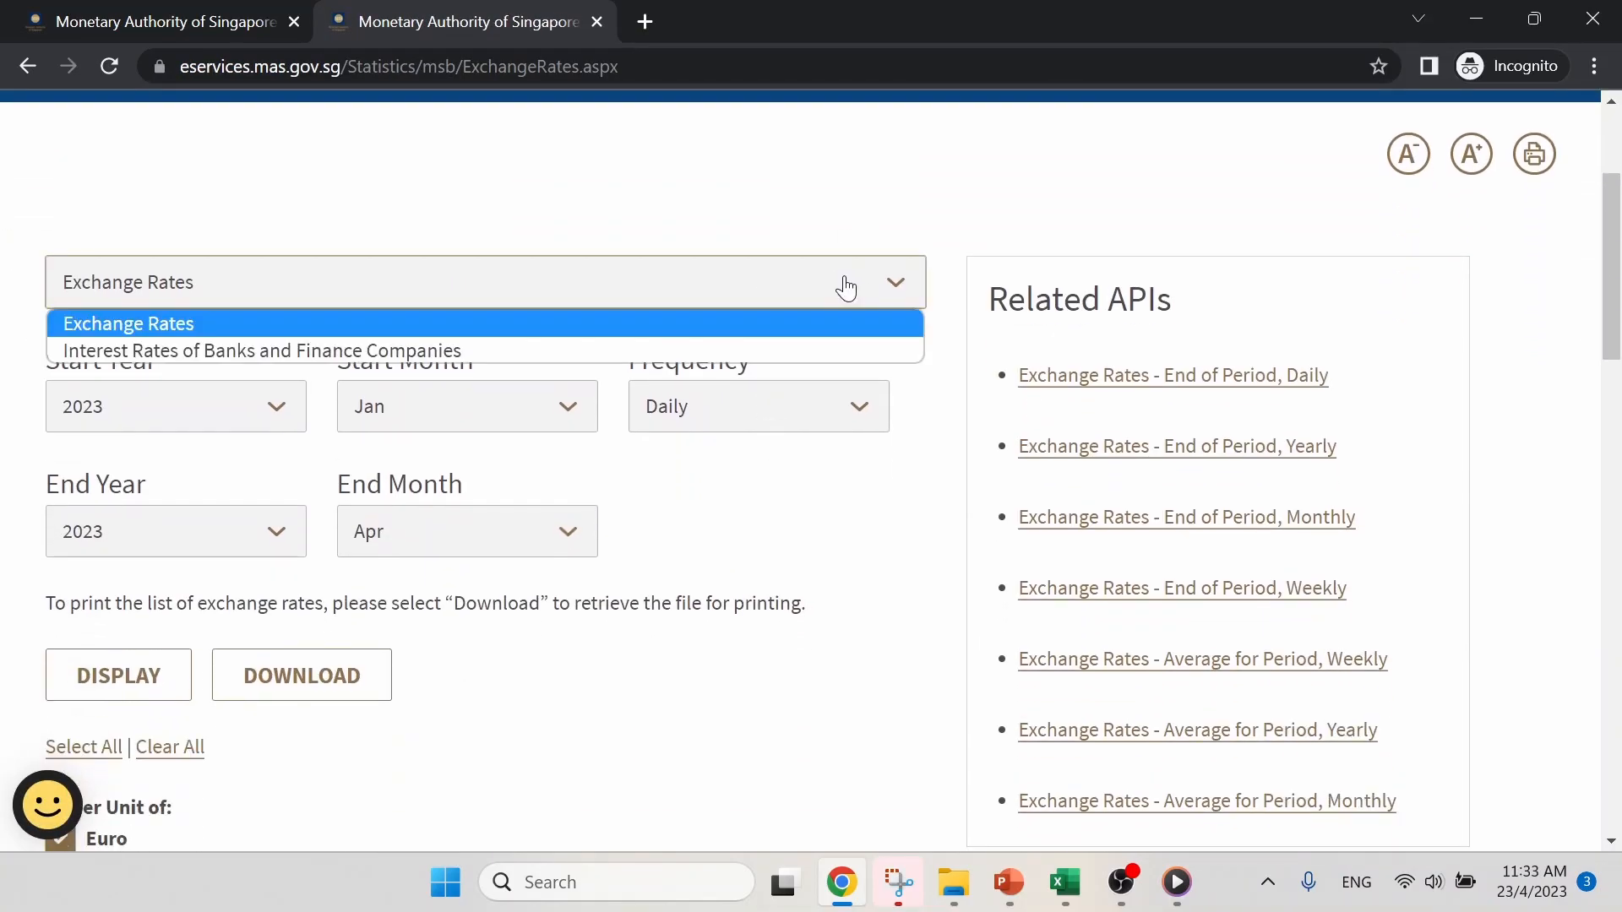
click(846, 288)
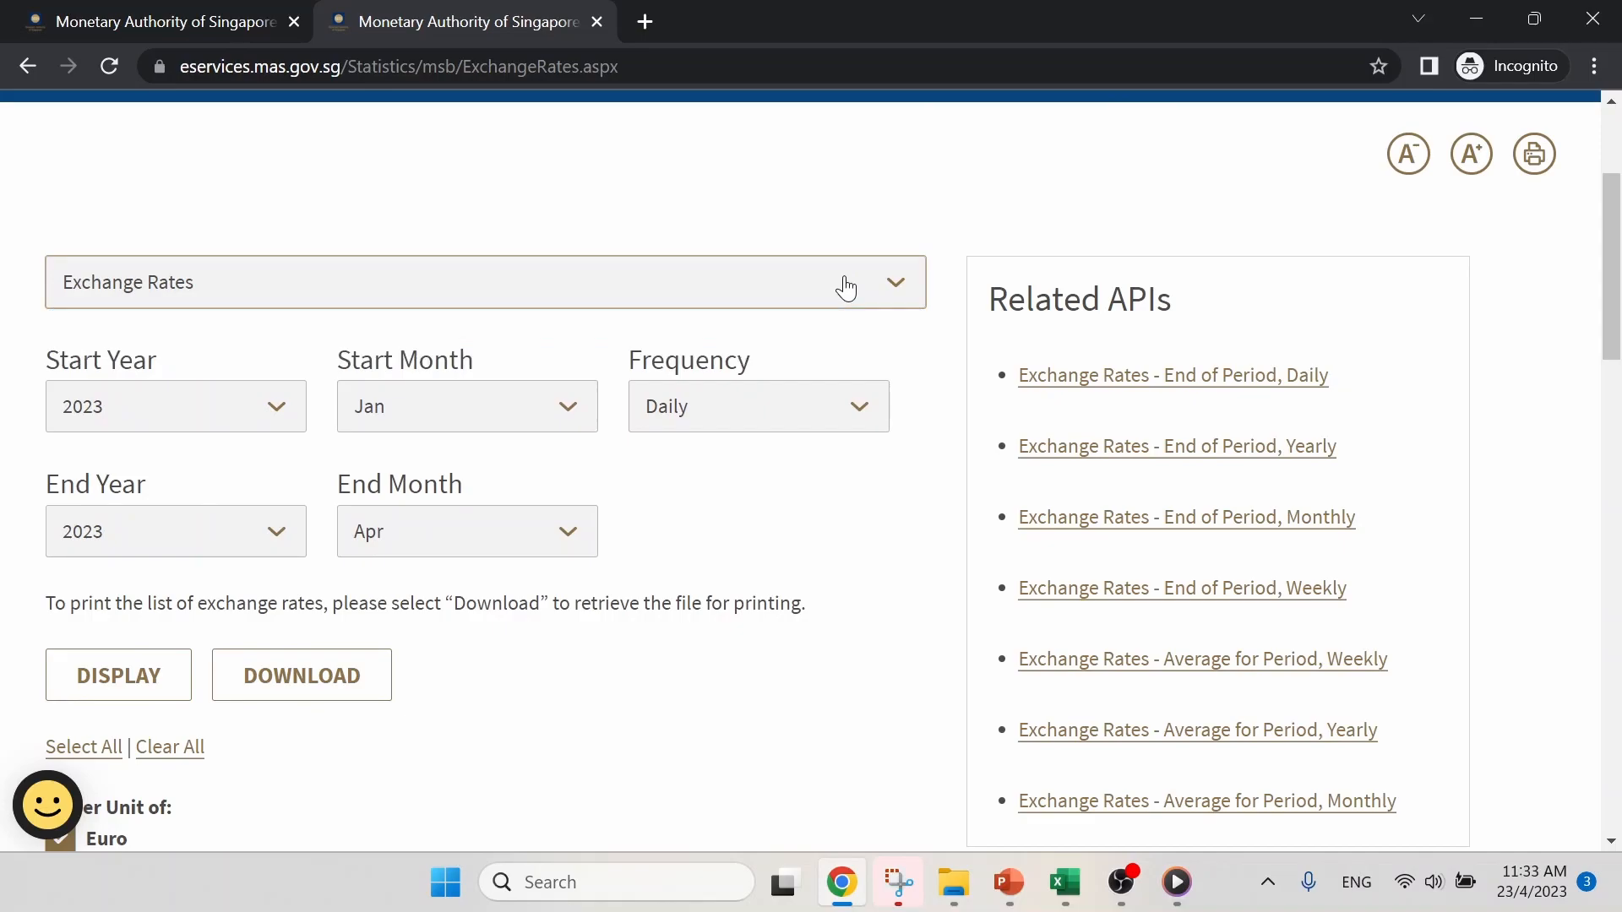
click(252, 420)
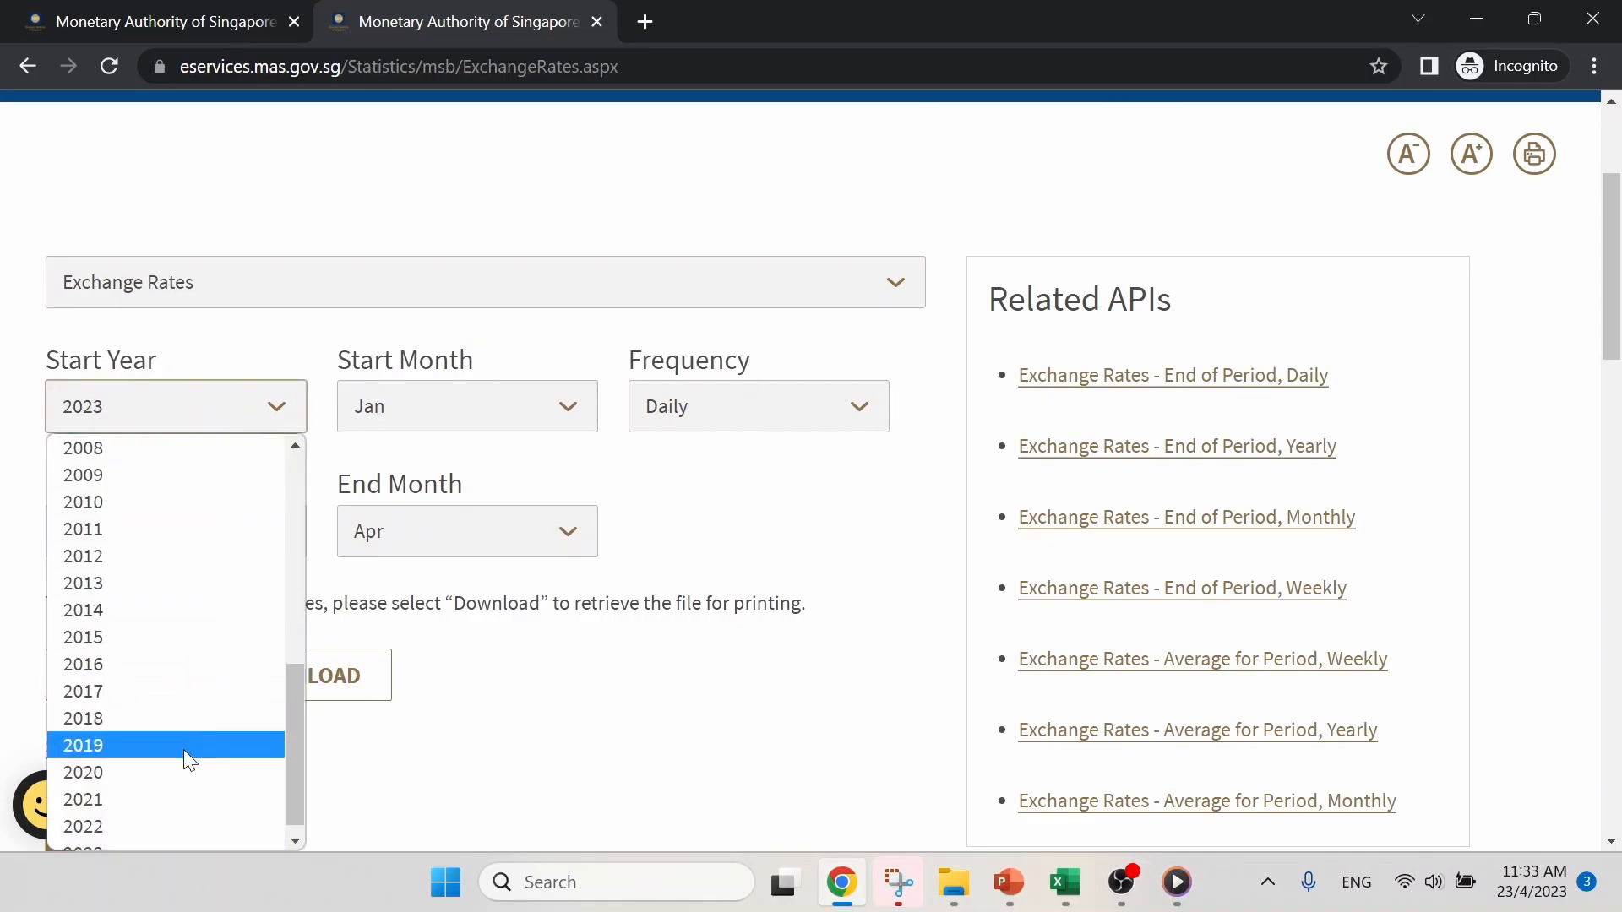
click(181, 797)
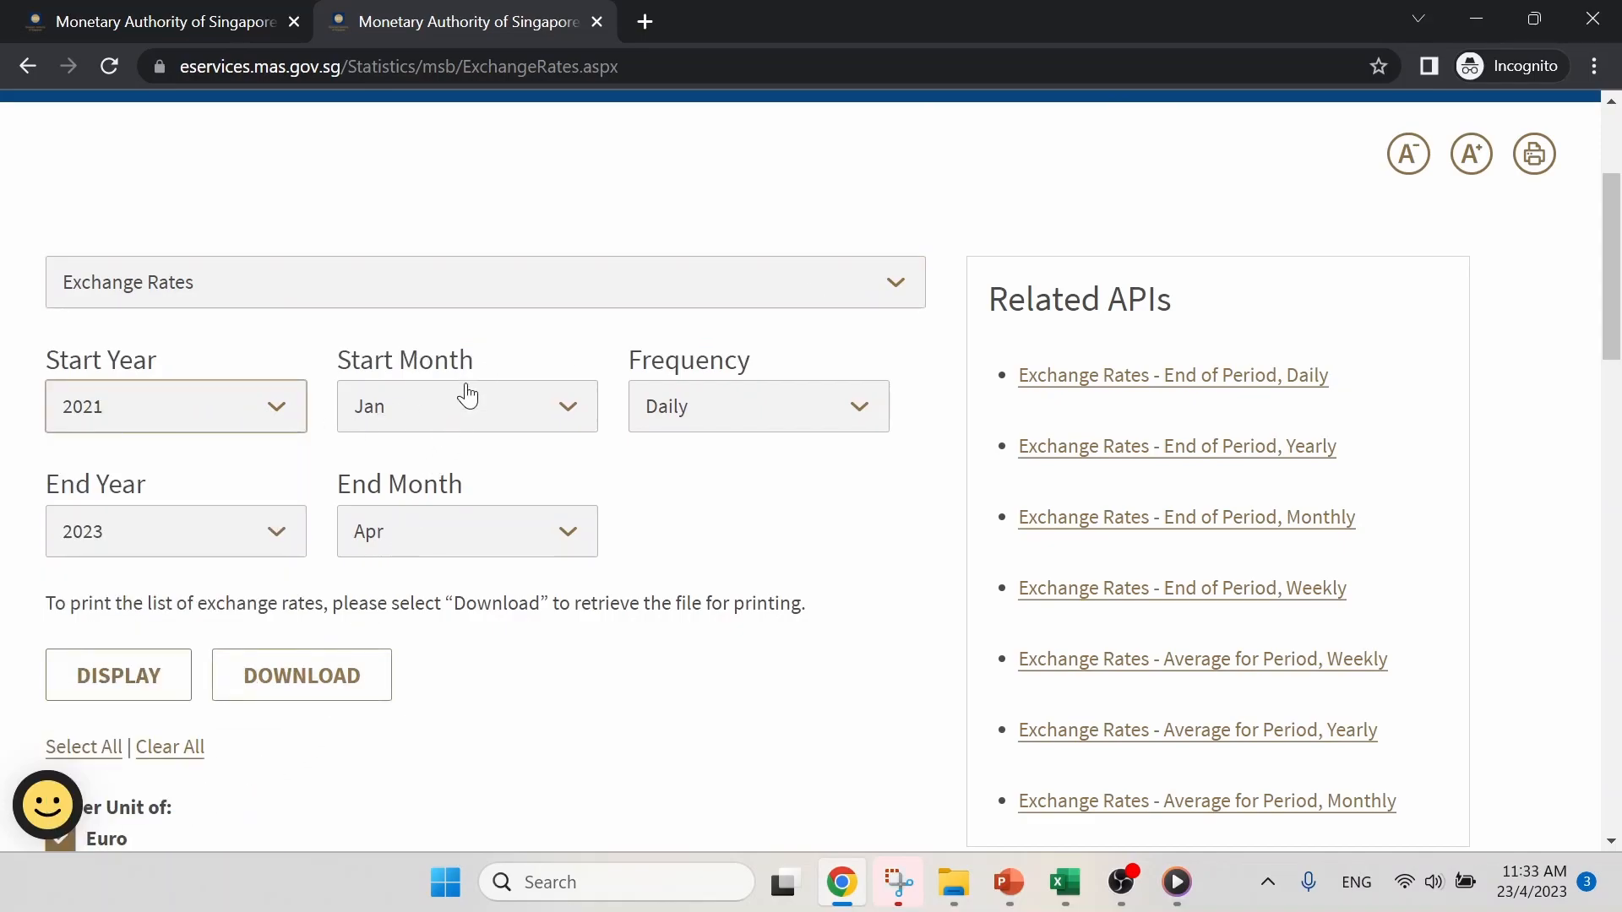
click(756, 411)
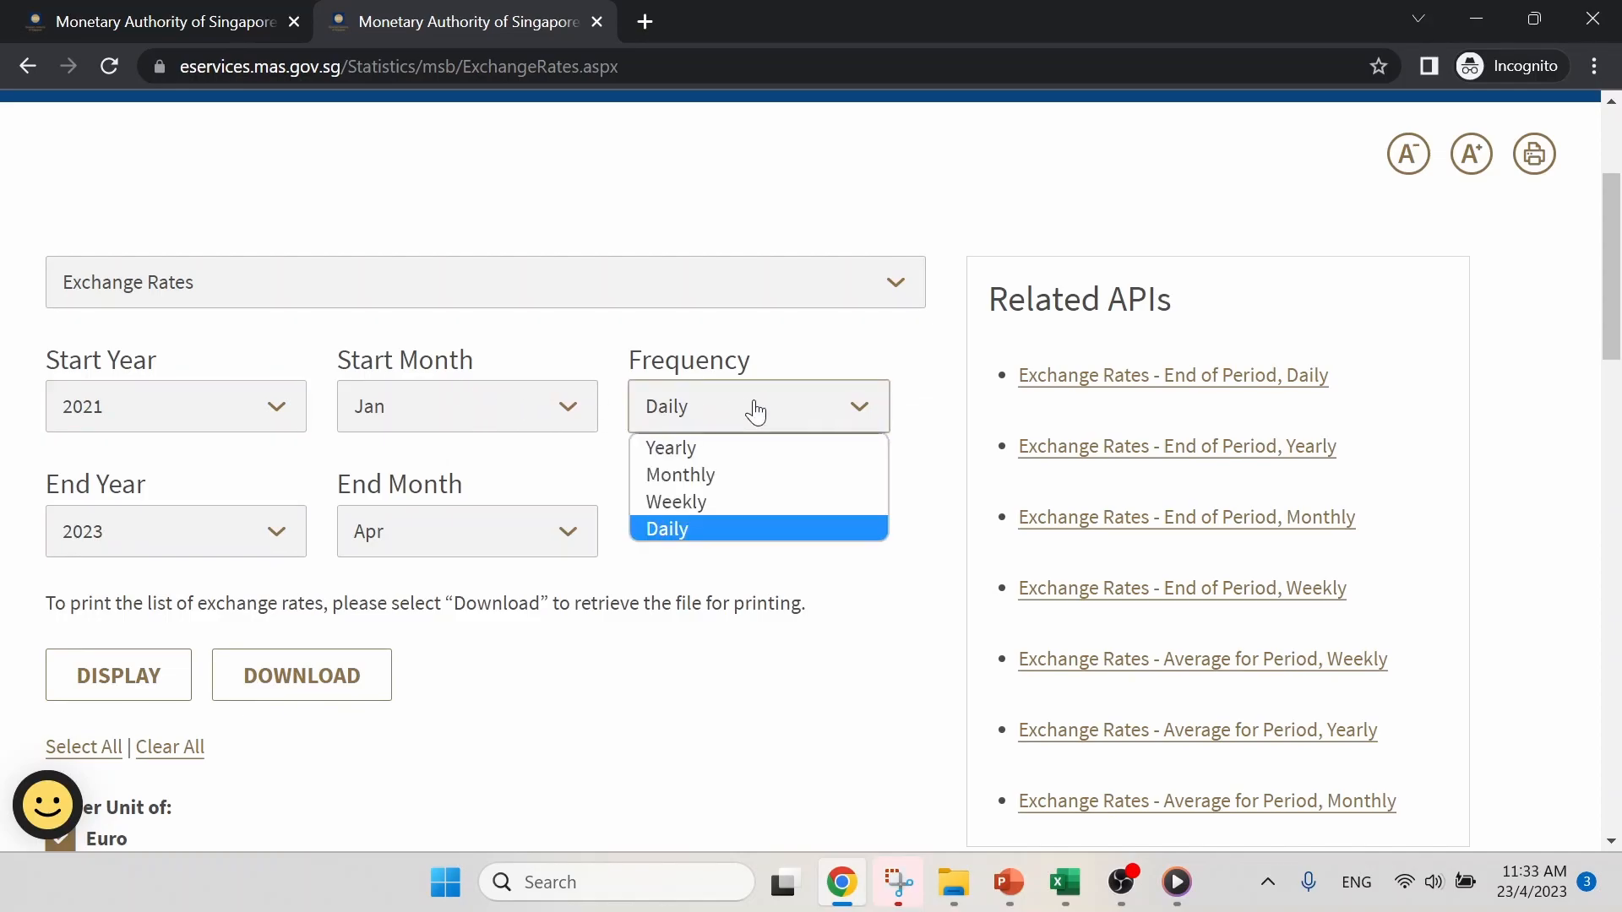
click(760, 473)
- Examine which currencies are selected and which are quoted per unit or per 100 units
scroll(764, 491, down, 6)
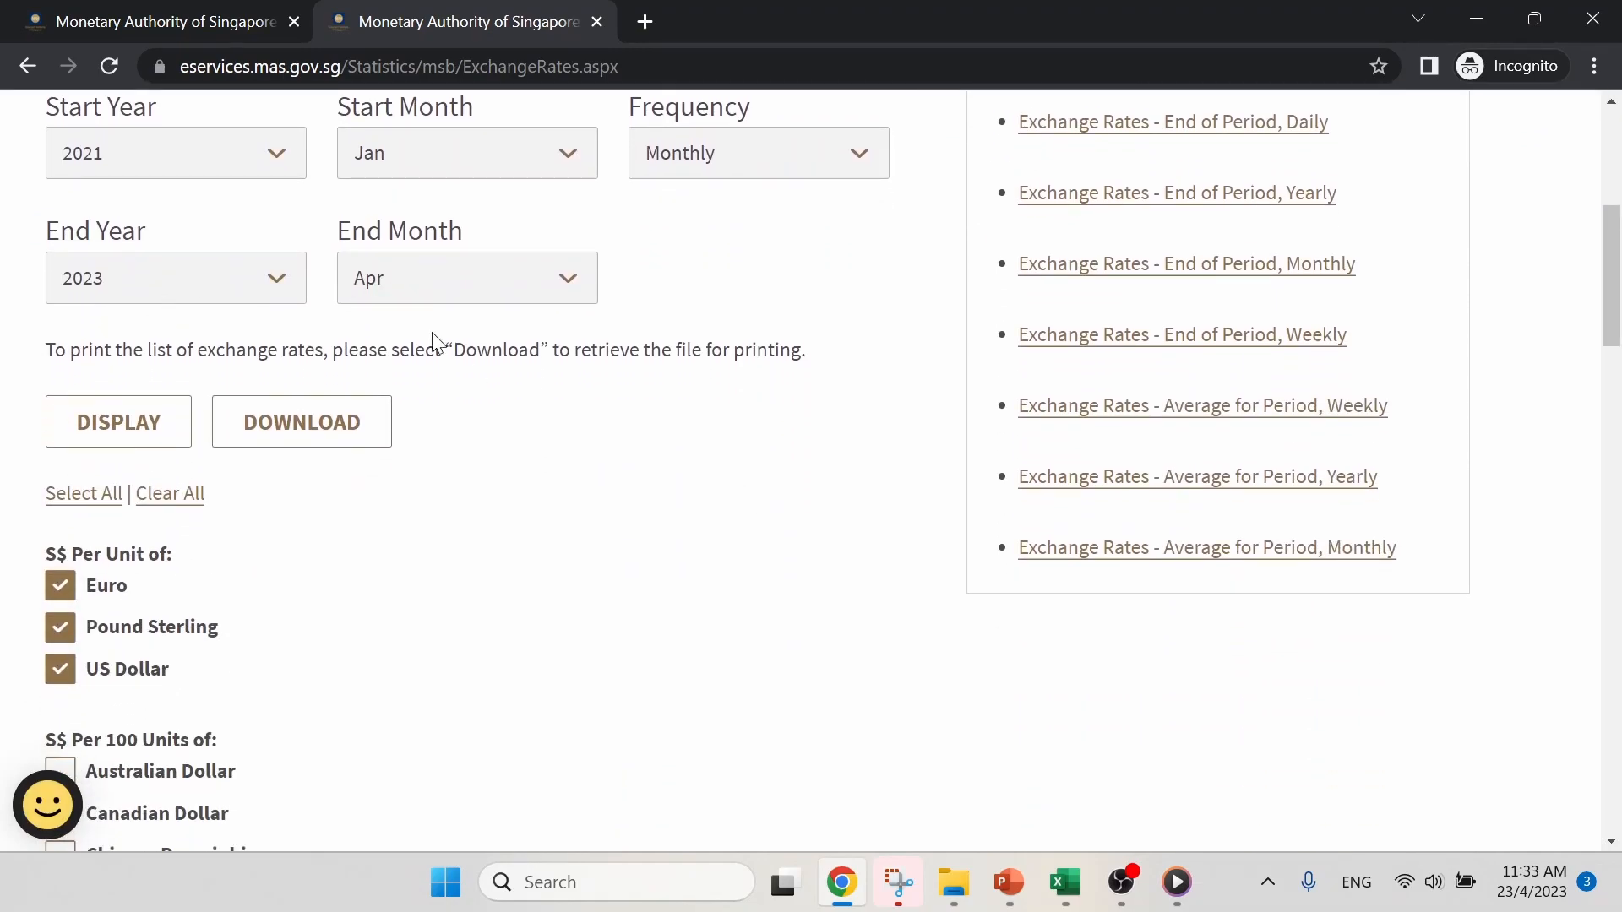
scroll(524, 529, down, 1)
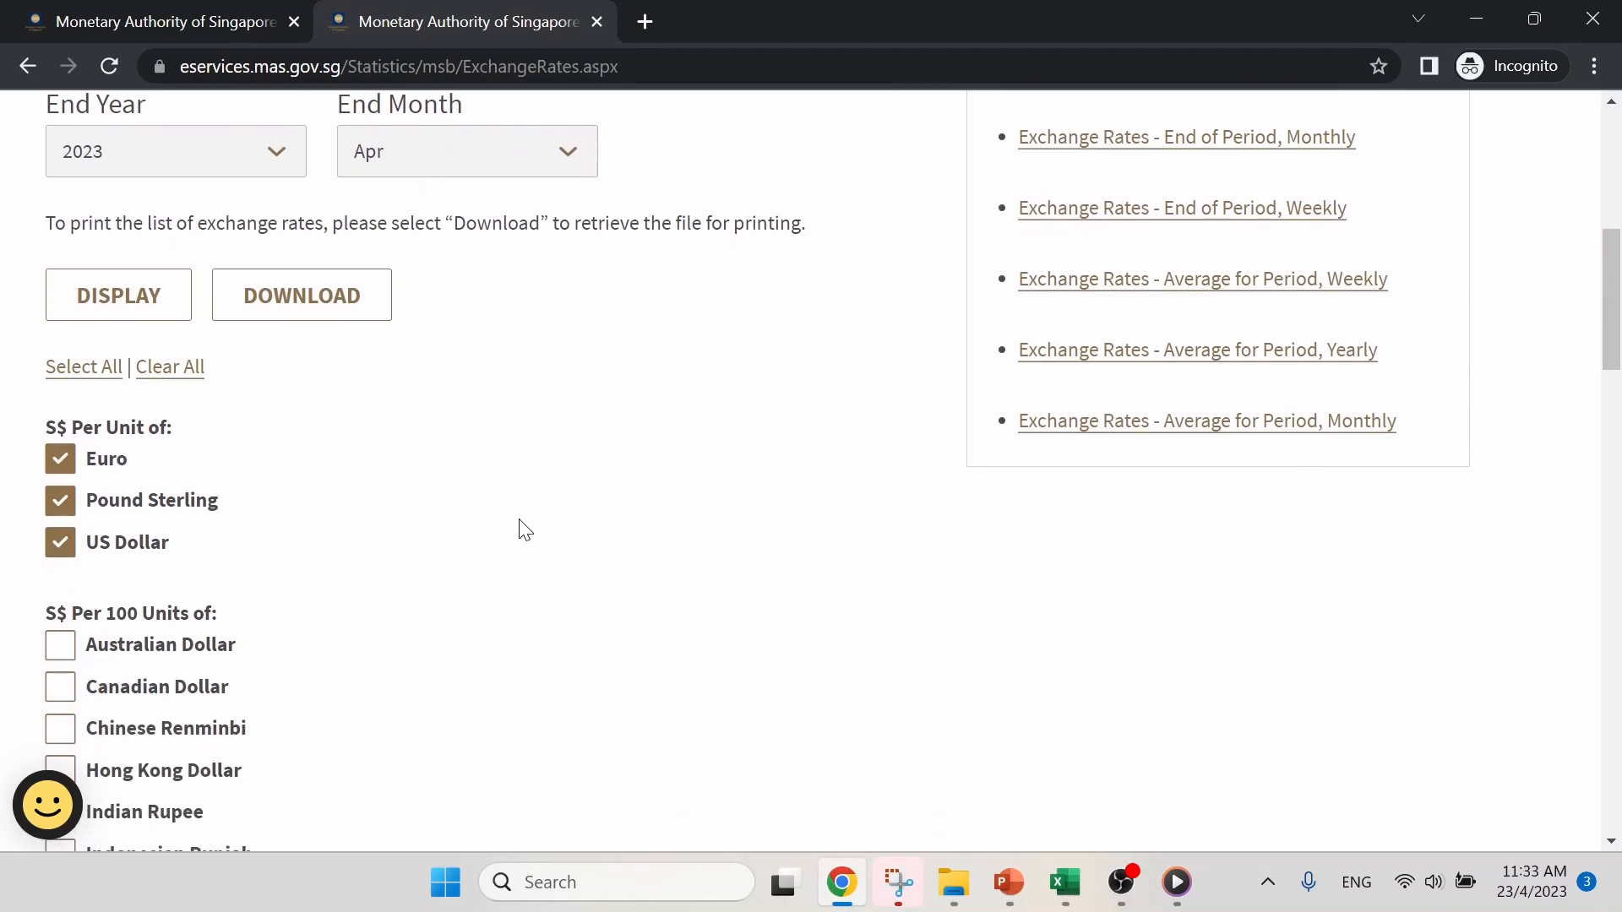
scroll(524, 530, down, 1)
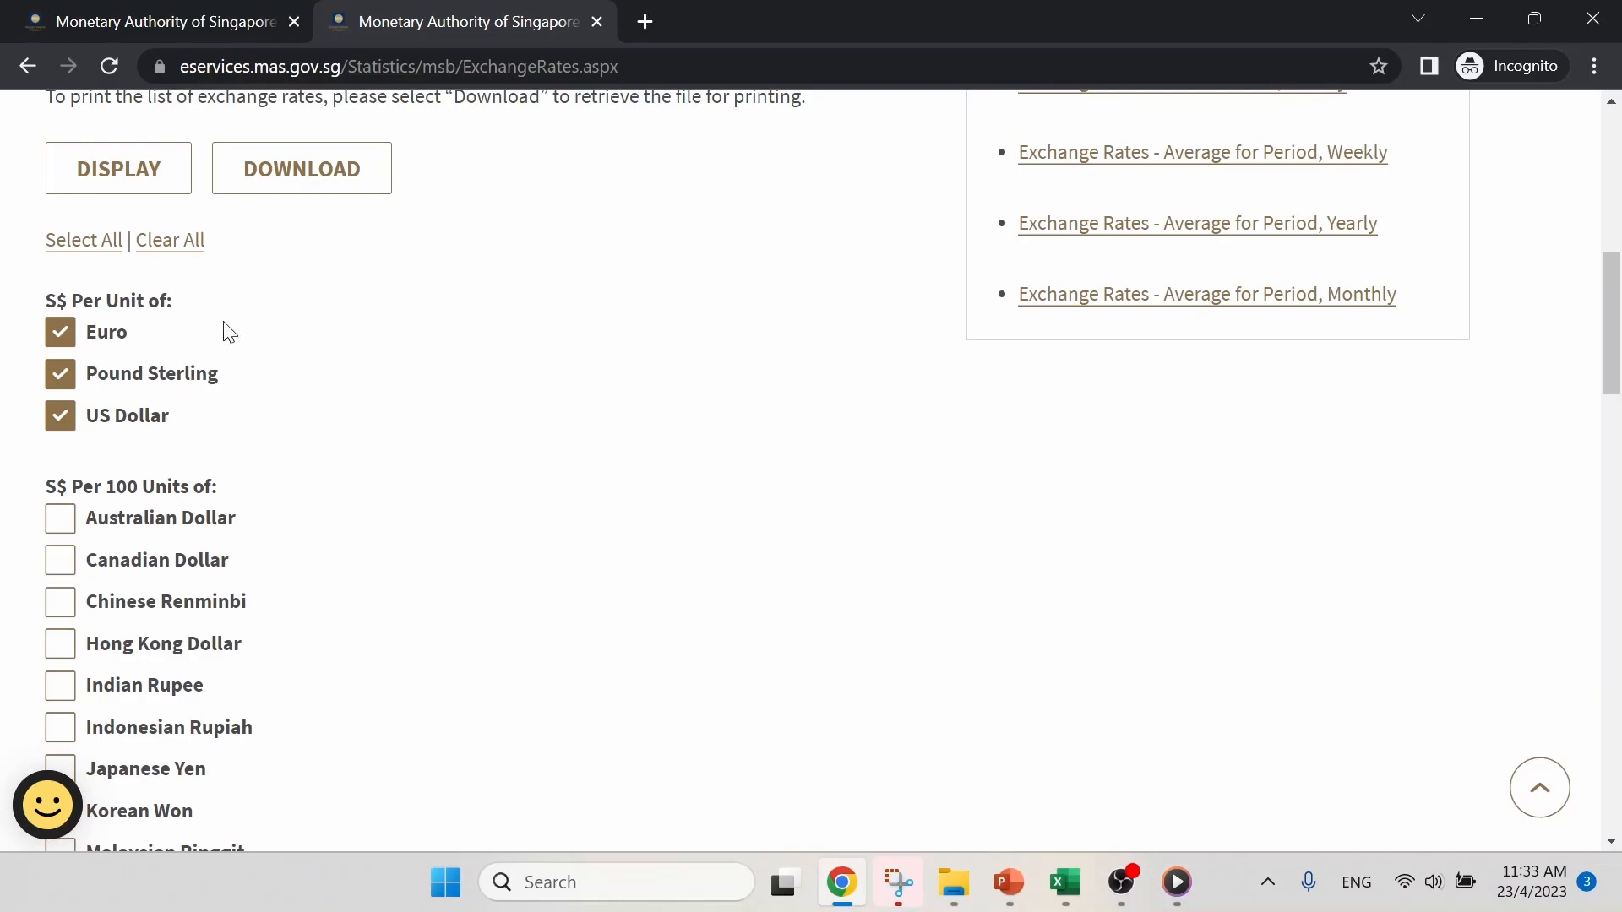
scroll(250, 304, down, 3)
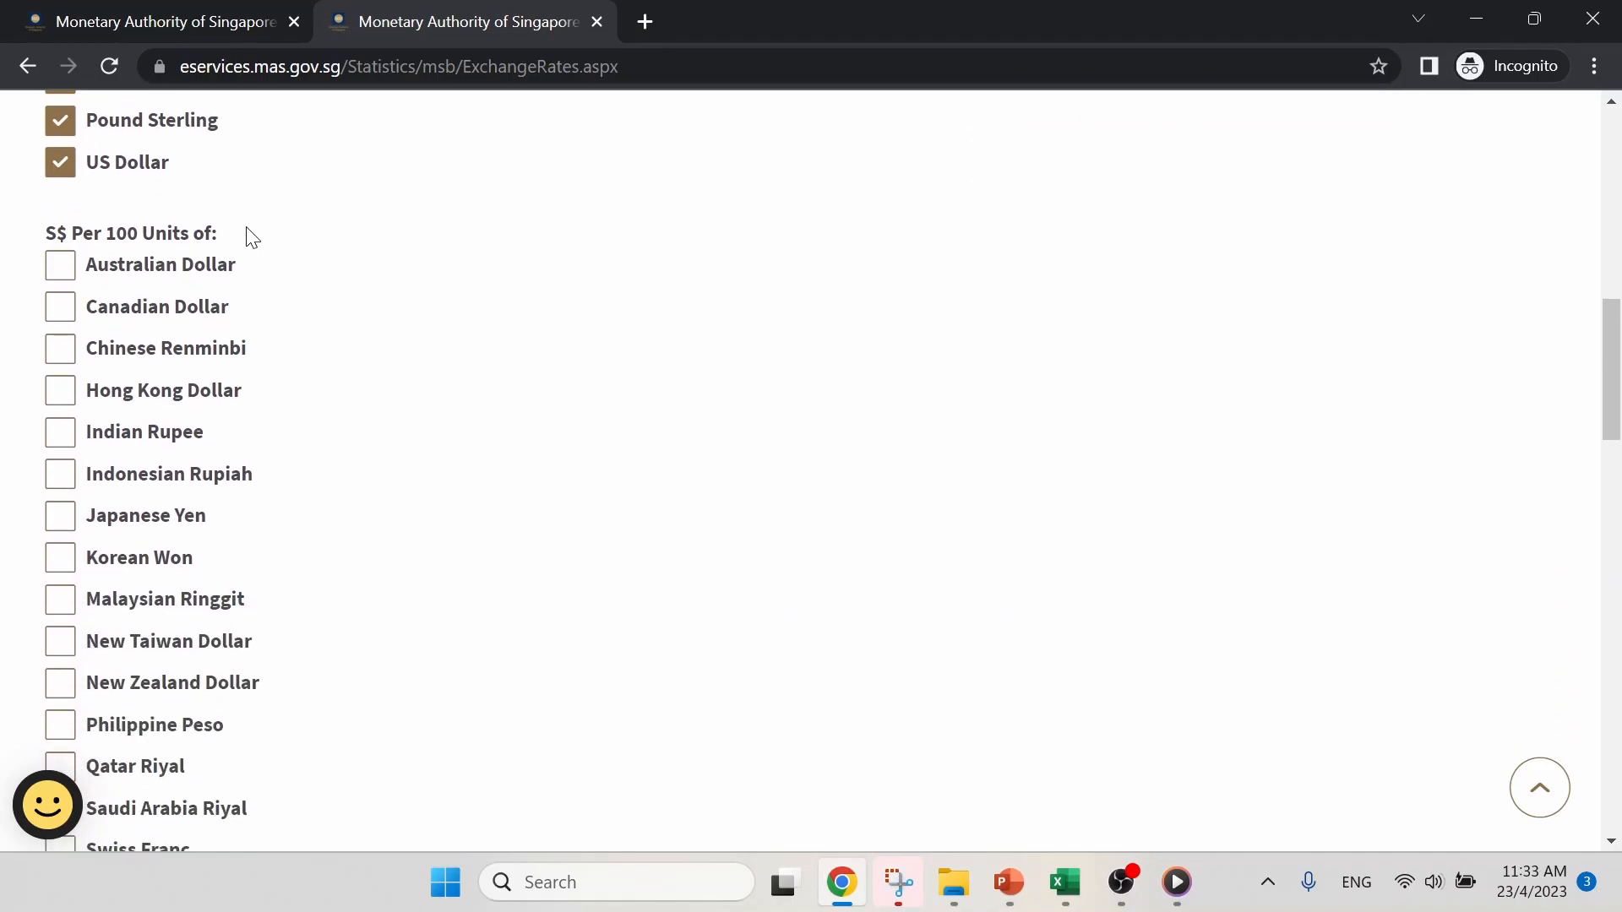
drag(103, 234, 196, 234)
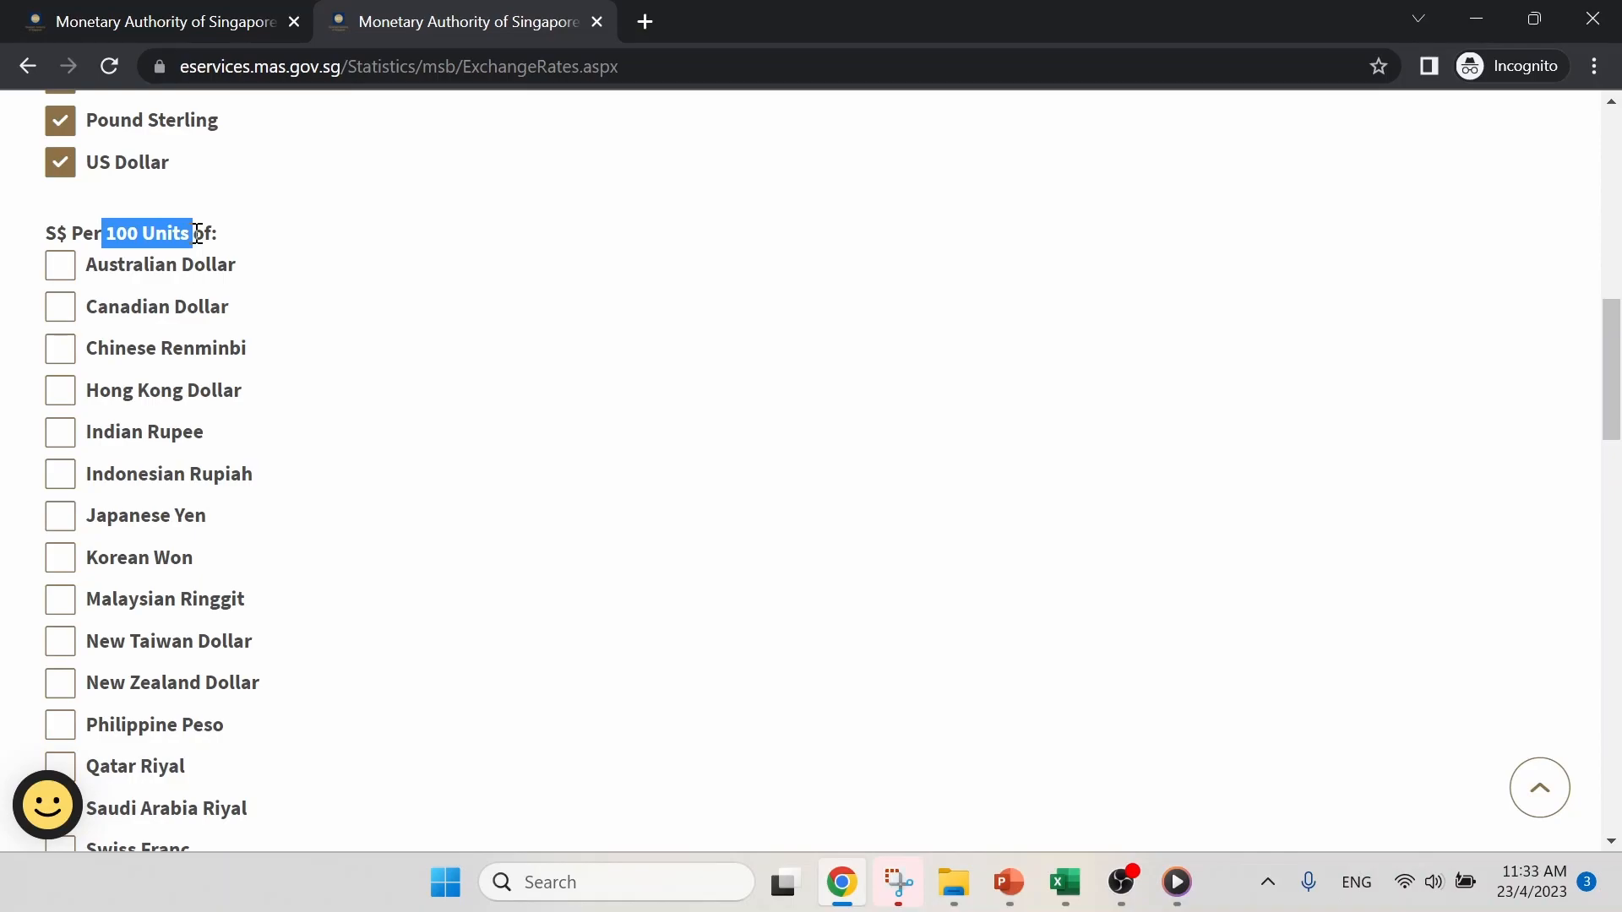
scroll(368, 320, up, 5)
click(381, 375)
scroll(554, 432, up, 3)
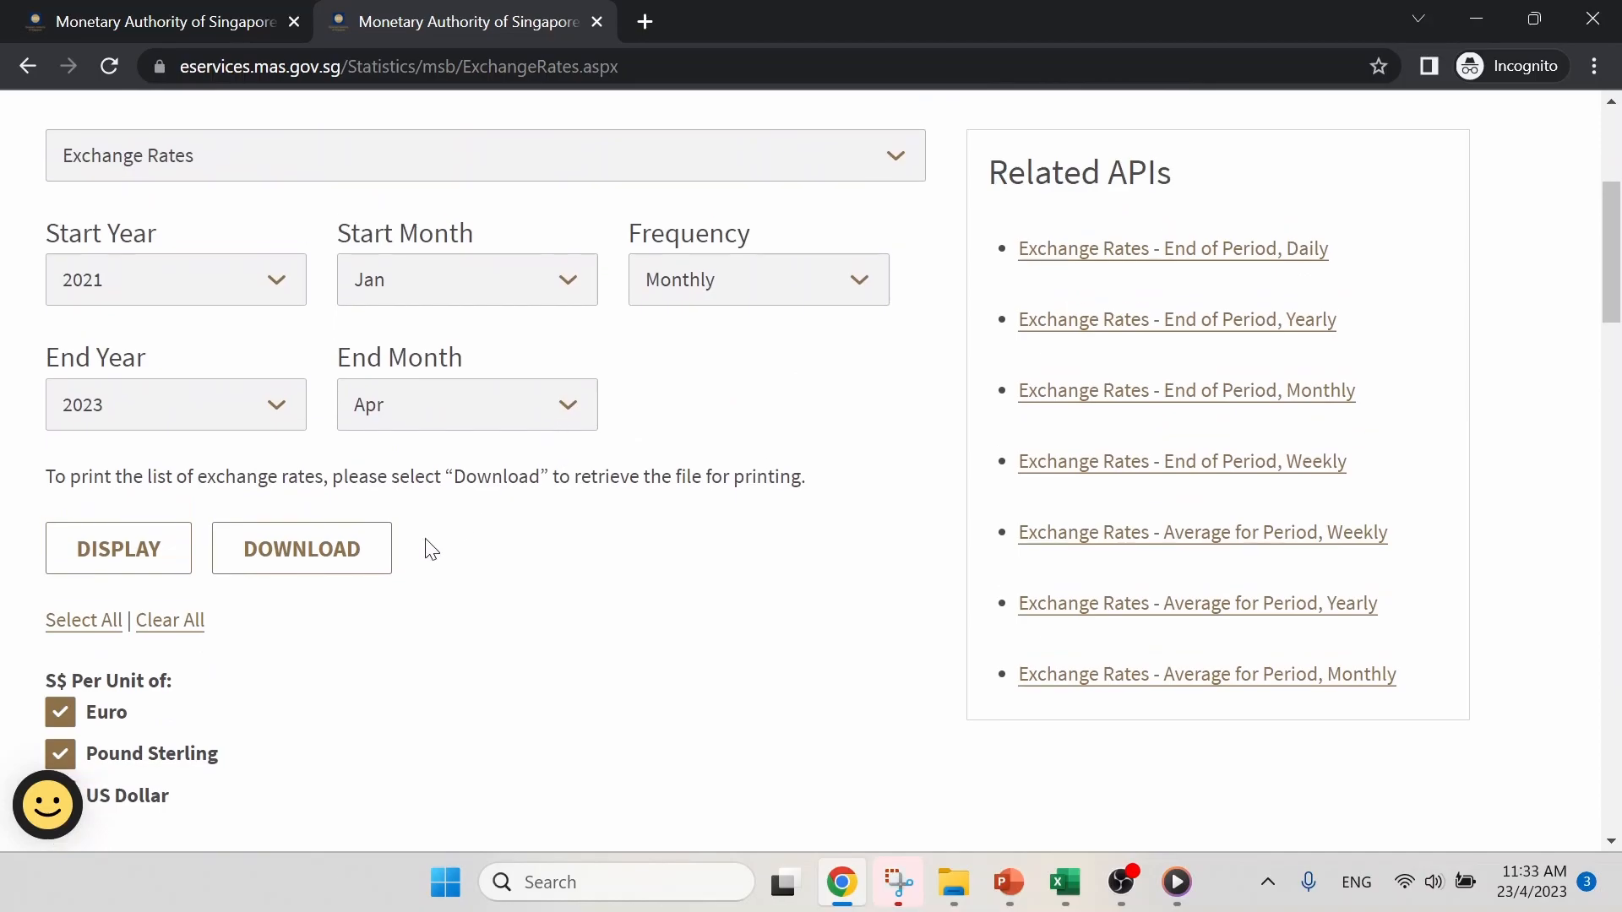
- Download the exchange rates as a CSV file and open it in Excel
click(321, 563)
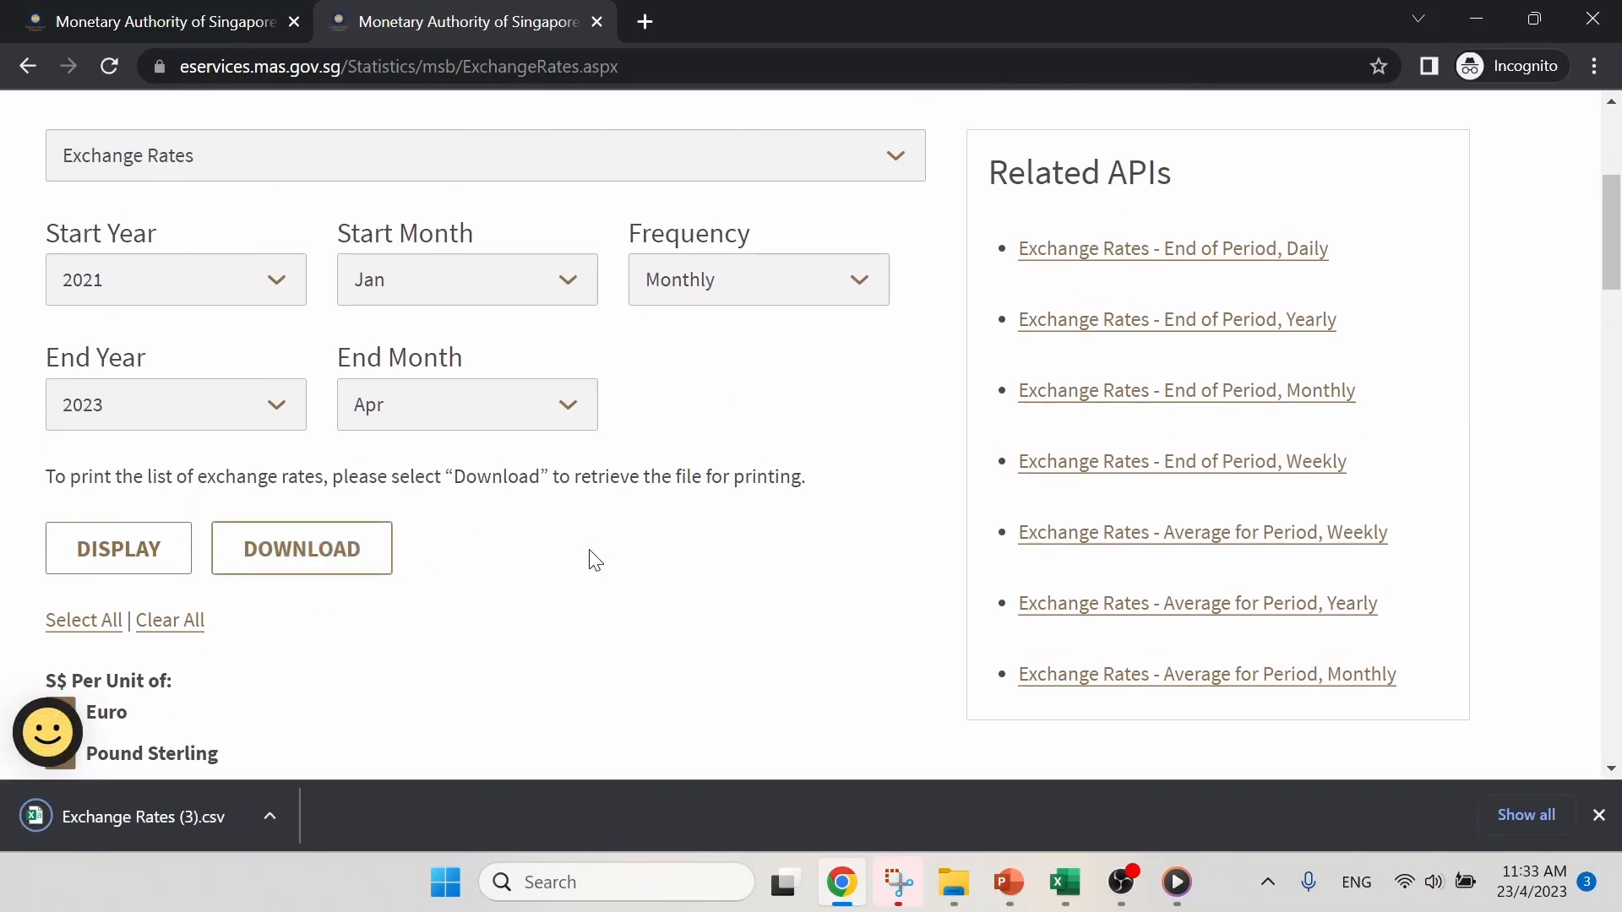
click(279, 824)
click(350, 650)
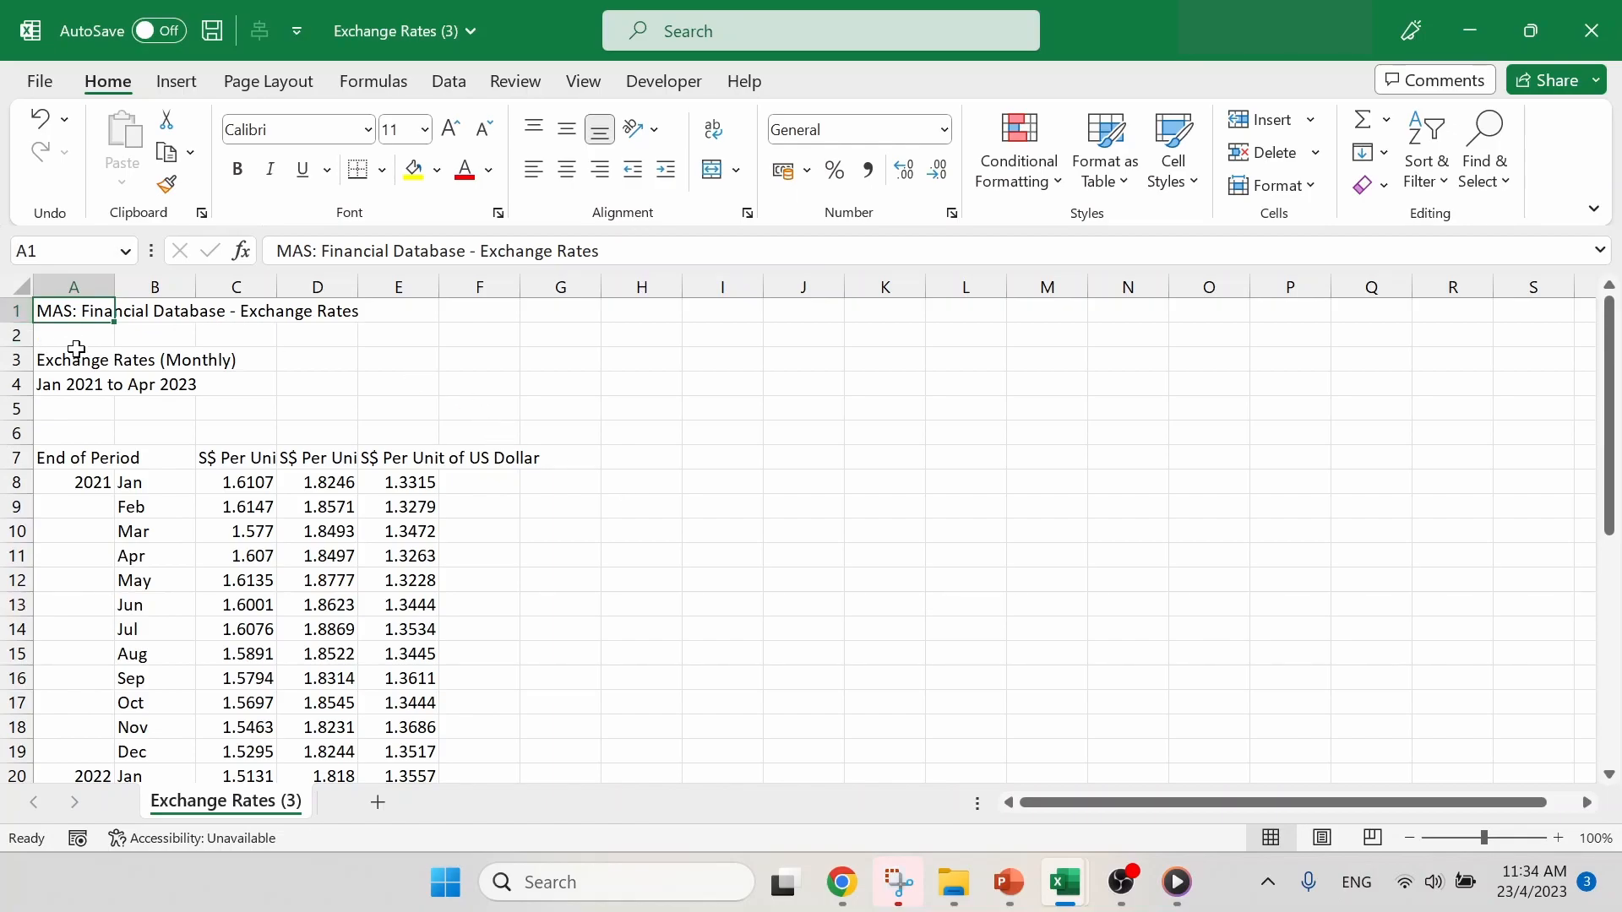
- Autofit all columns of the downloaded exchange rates sheet and narrow column A
click(23, 286)
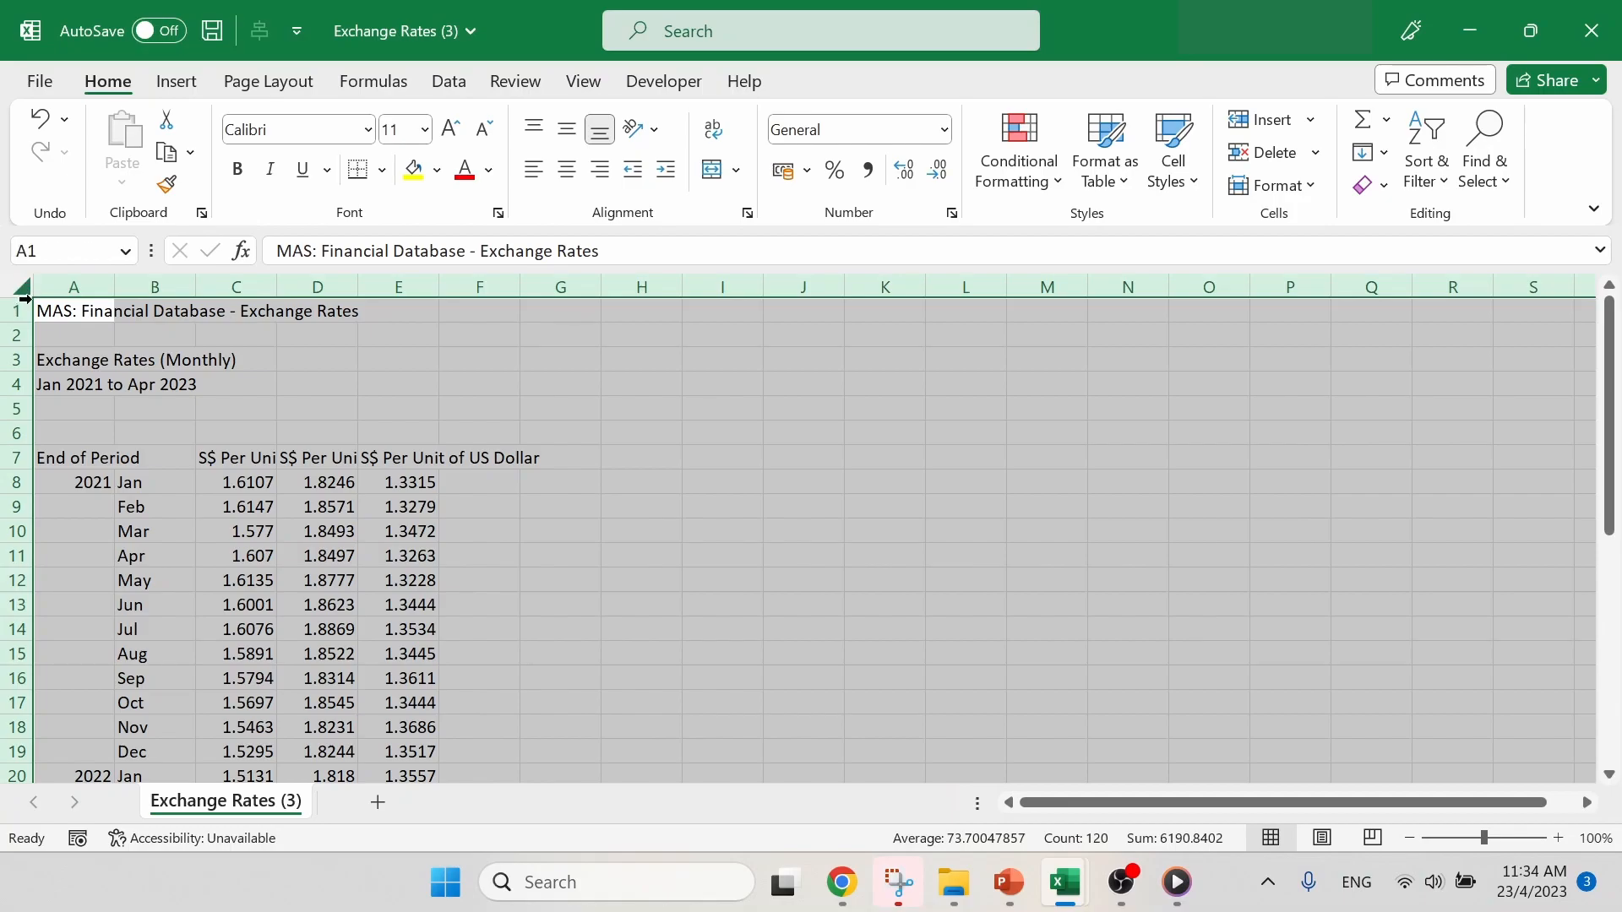
double_click(113, 284)
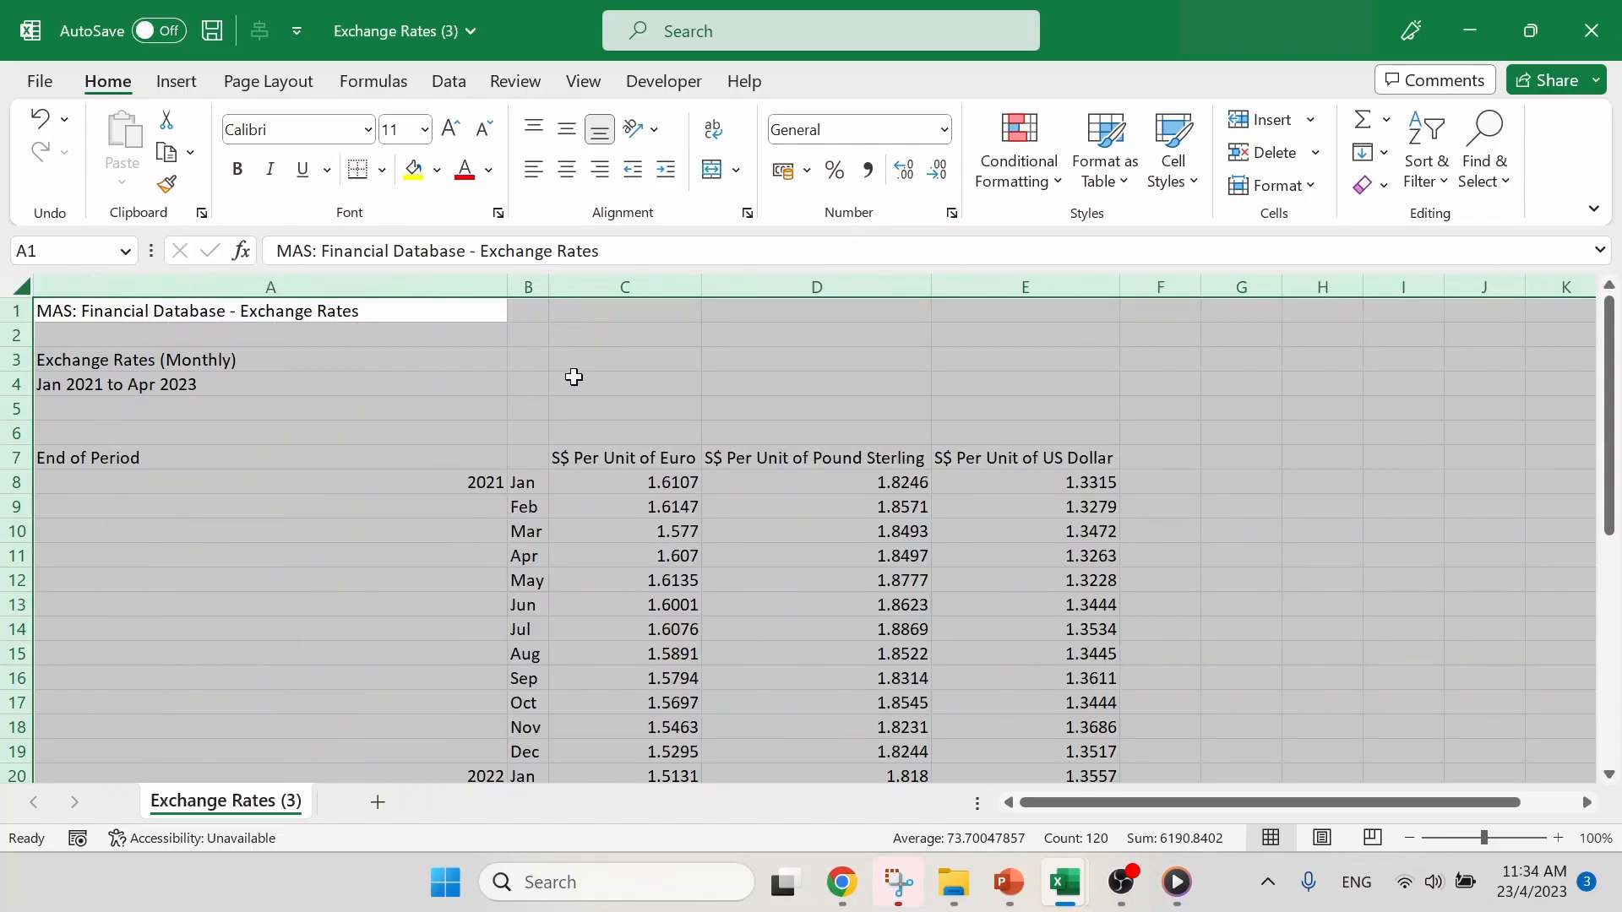
click(582, 378)
drag(507, 289, 171, 365)
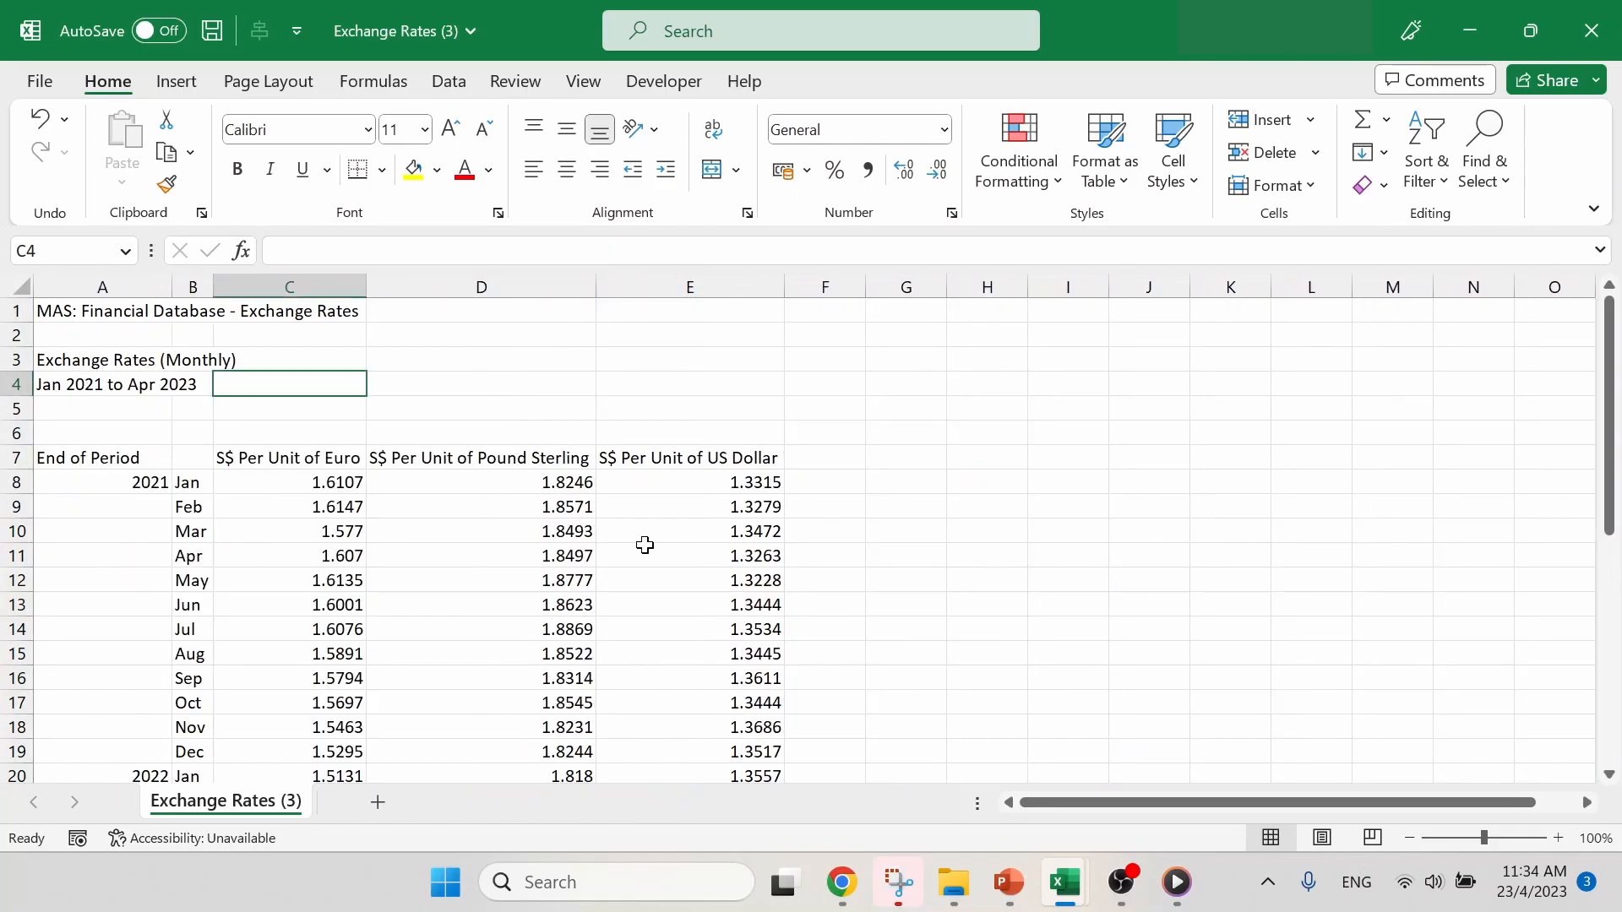
- Review the Euro, Pound Sterling and US Dollar headings and the range of months in the downloaded rates
click(305, 459)
key(Right)
key(Right)
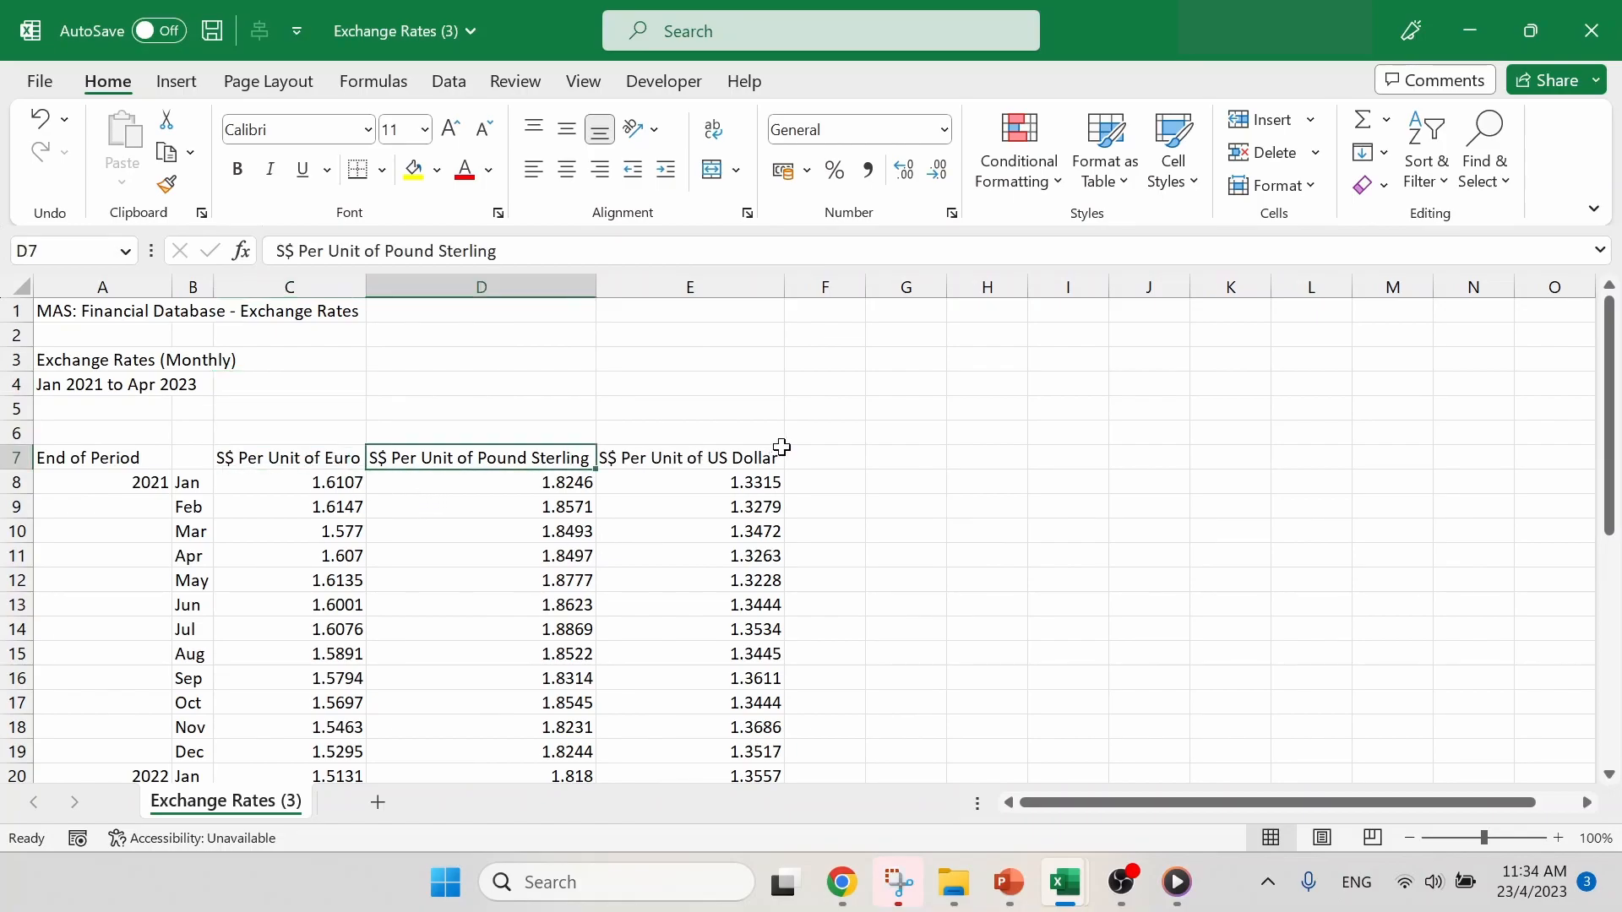
scroll(211, 550, down, 2)
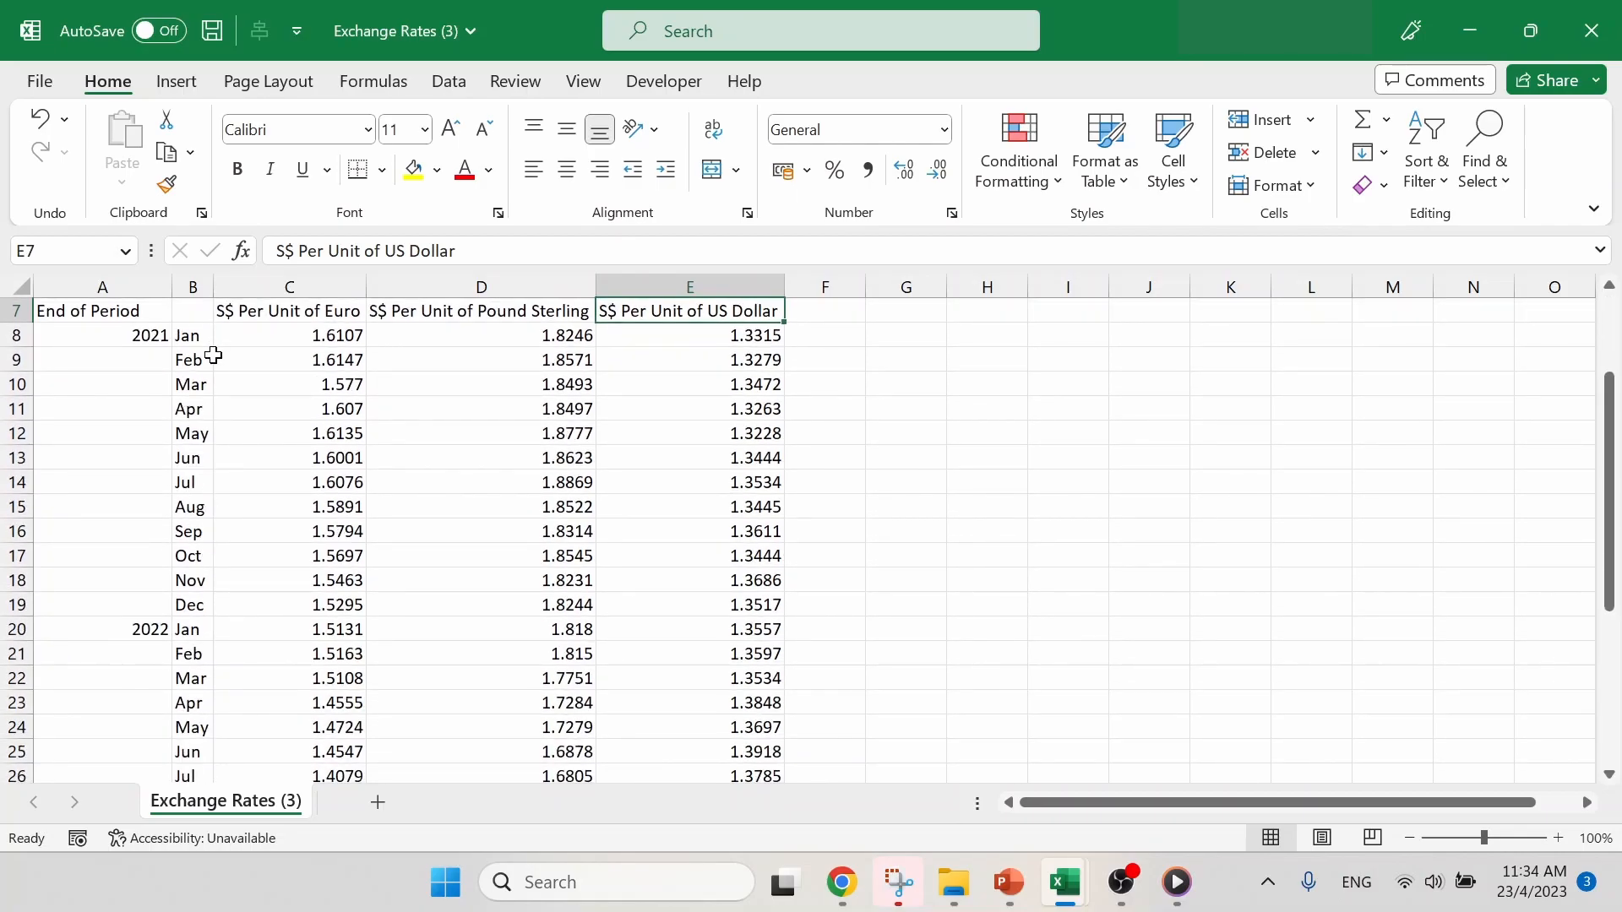
scroll(212, 364, down, 5)
scroll(212, 377, down, 1)
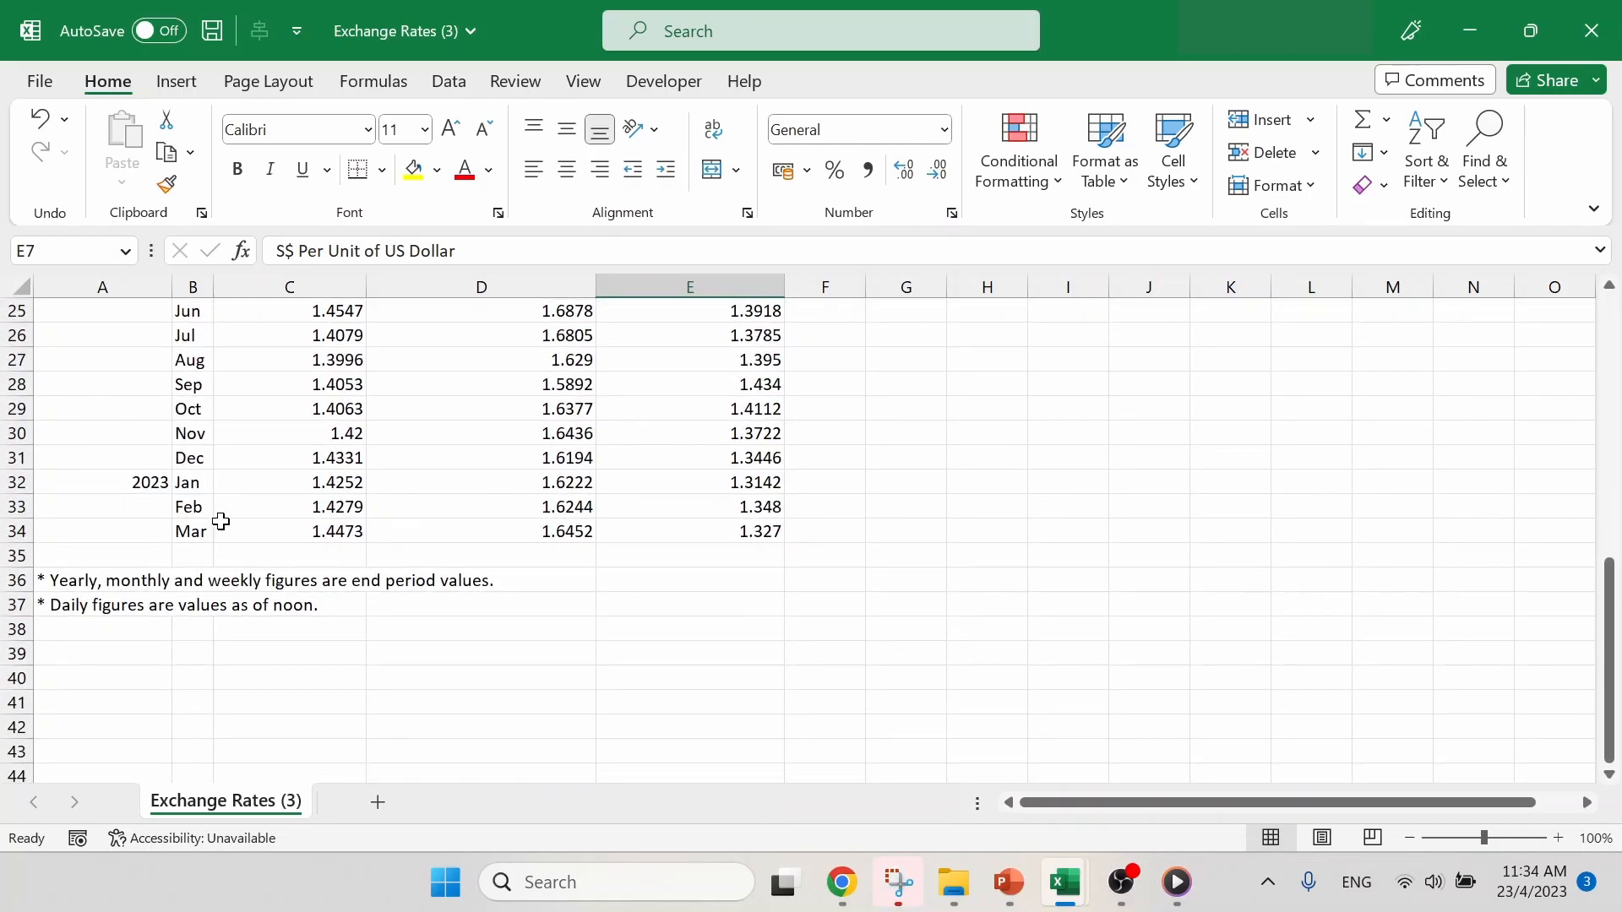
scroll(401, 542, up, 8)
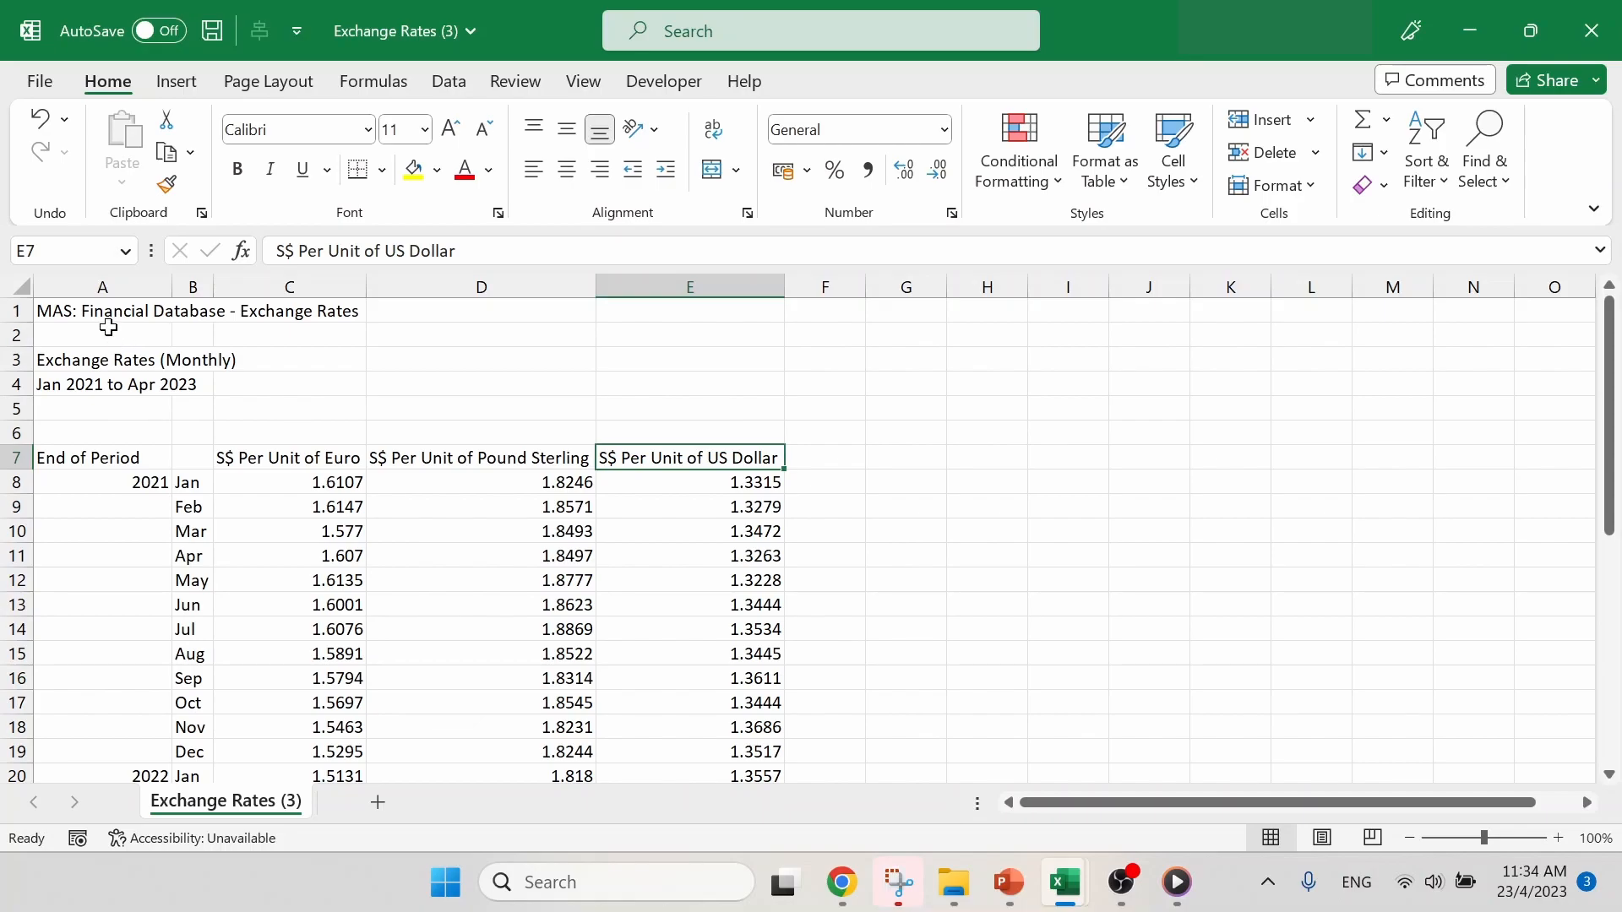
- Copy the entire downloaded sheet into the Master Data (Exchange Rates) sheet of Book2, starting at cell A1
click(19, 291)
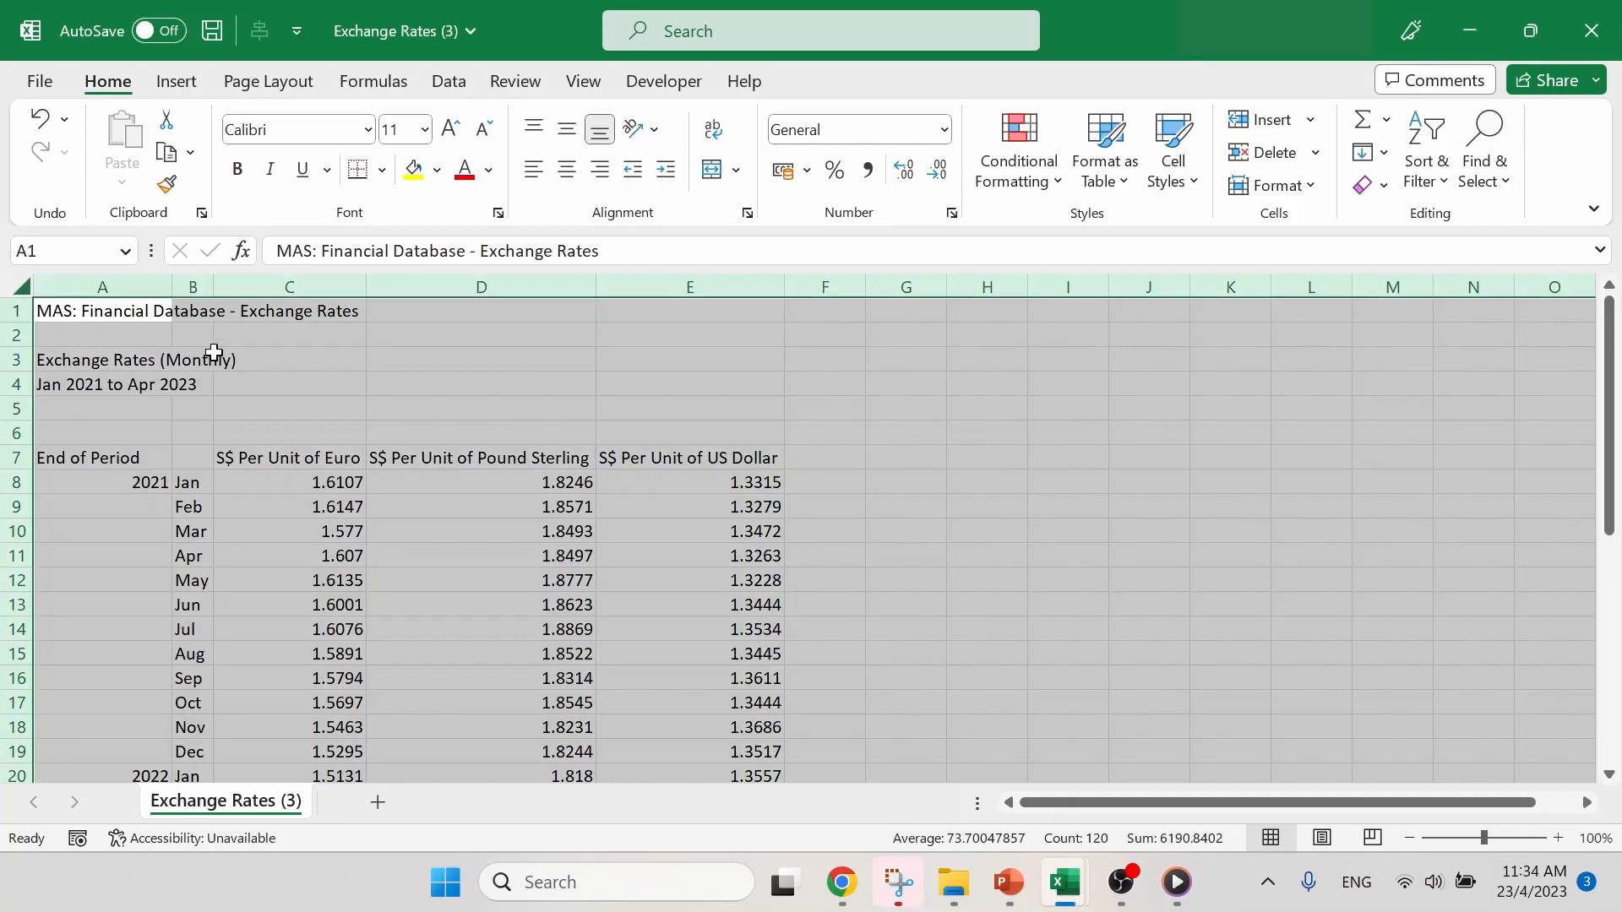
key(ctrl+c)
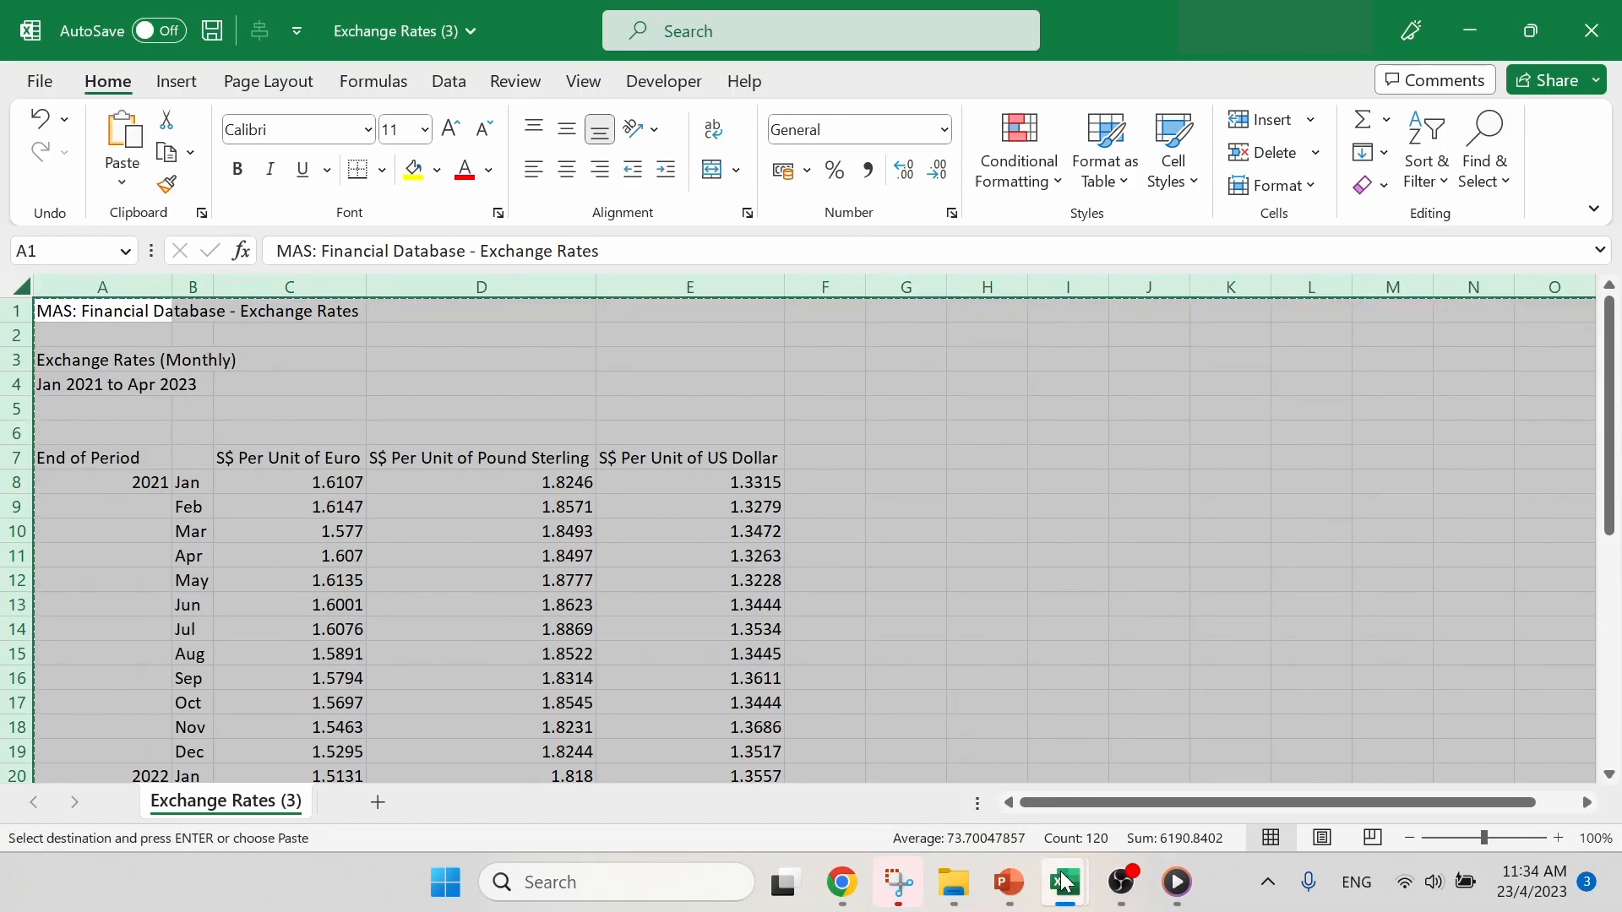
mouse_move(1066, 883)
click(1049, 678)
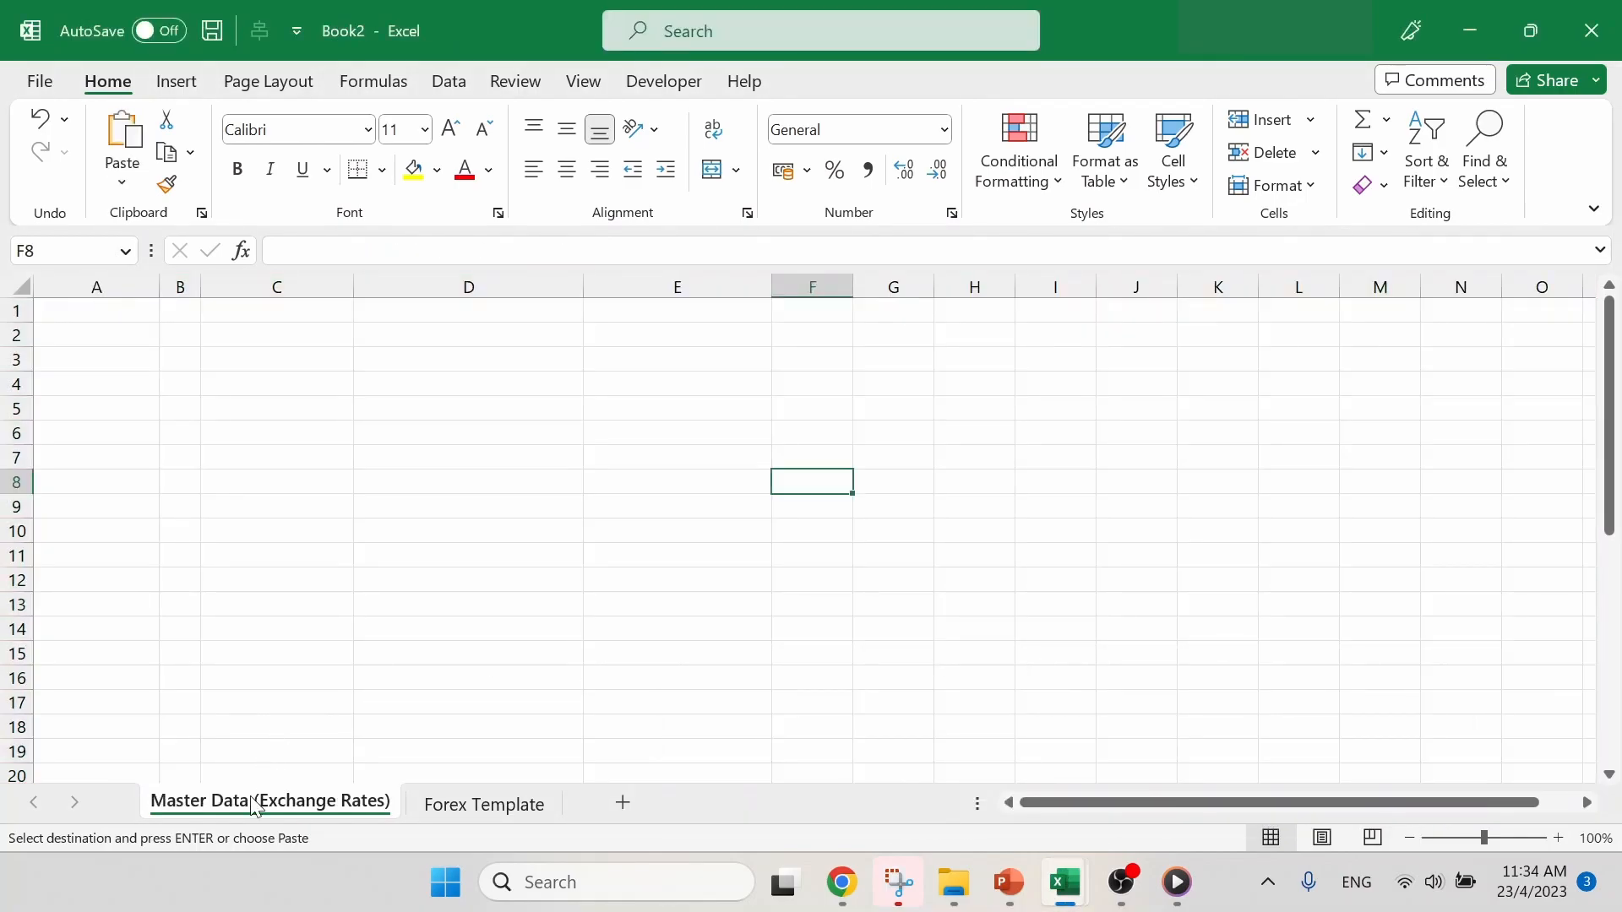
click(99, 315)
key(ctrl+v)
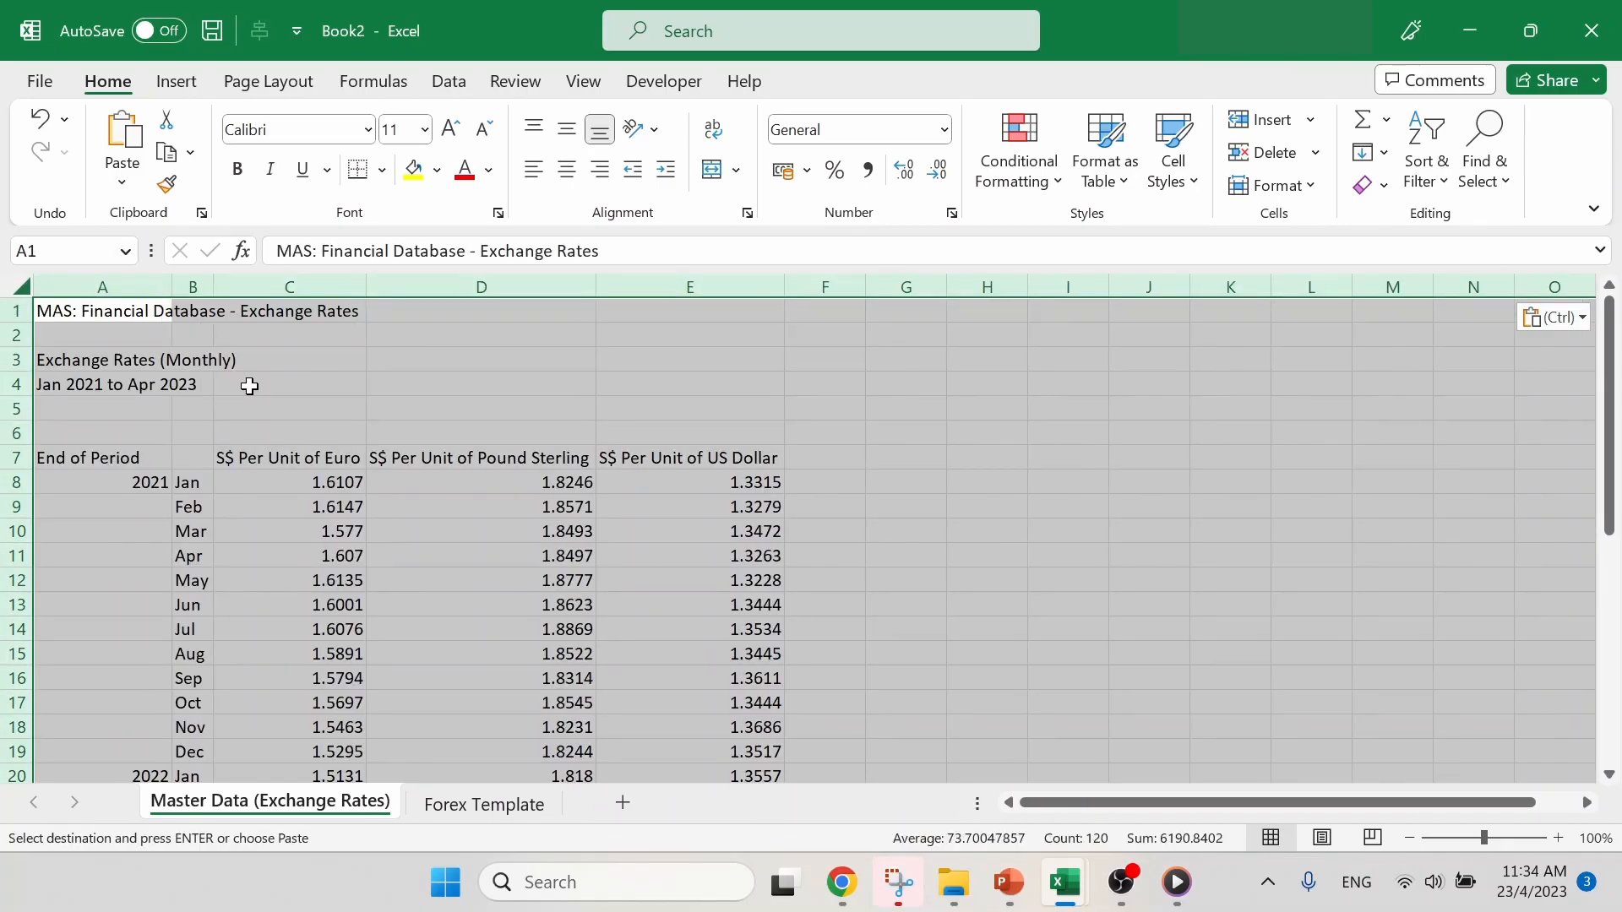
click(865, 420)
scroll(865, 420, down, 9)
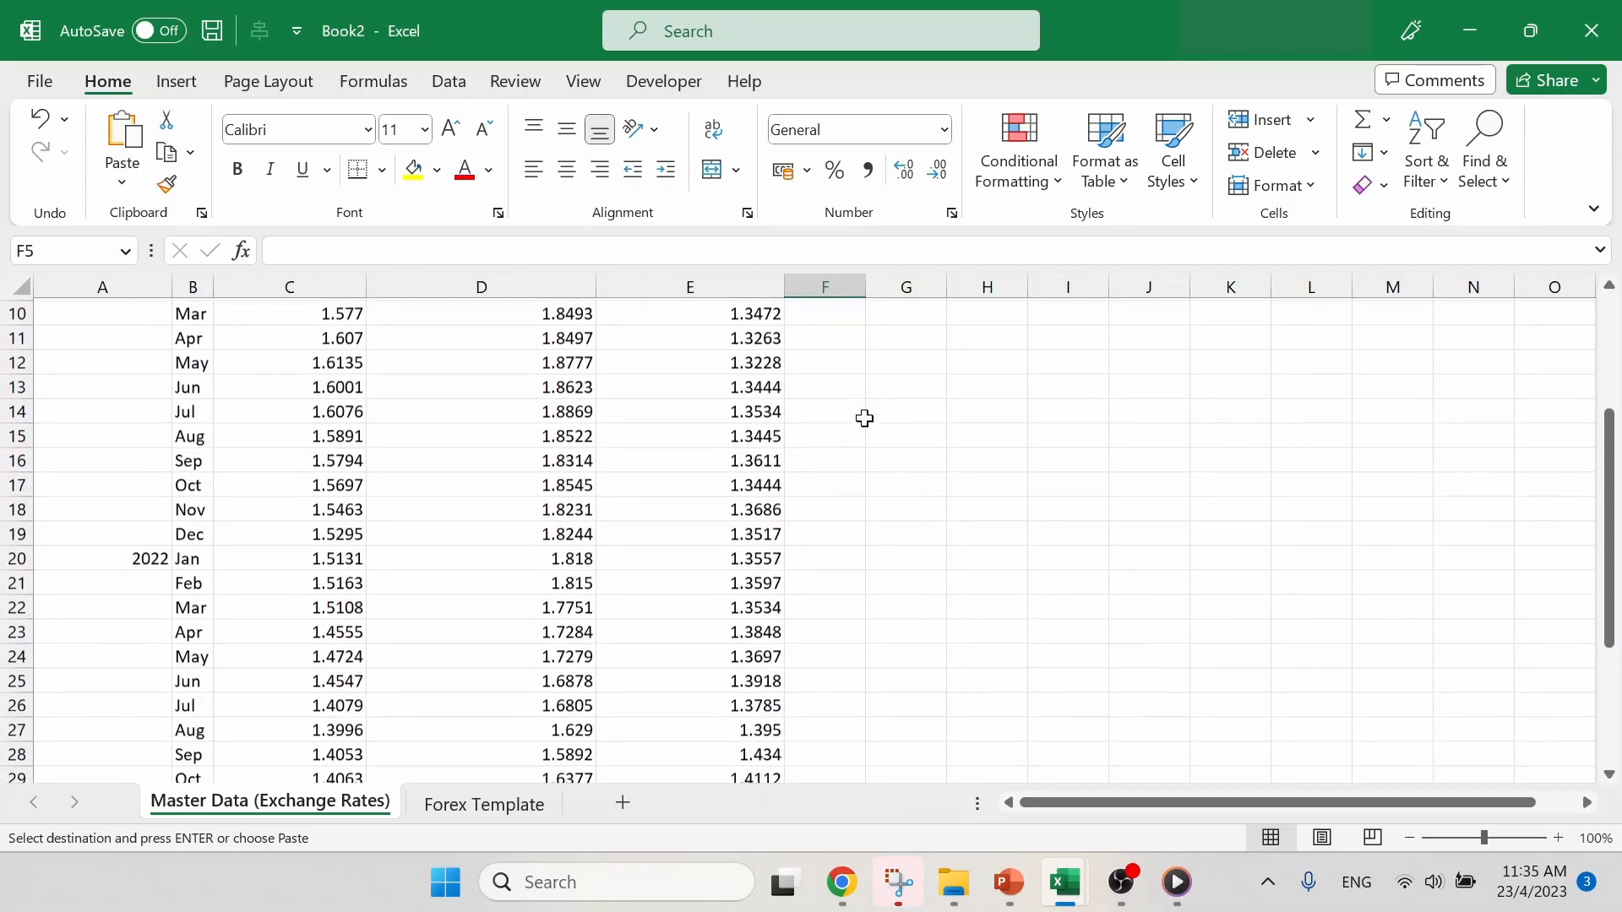
scroll(865, 419, up, 9)
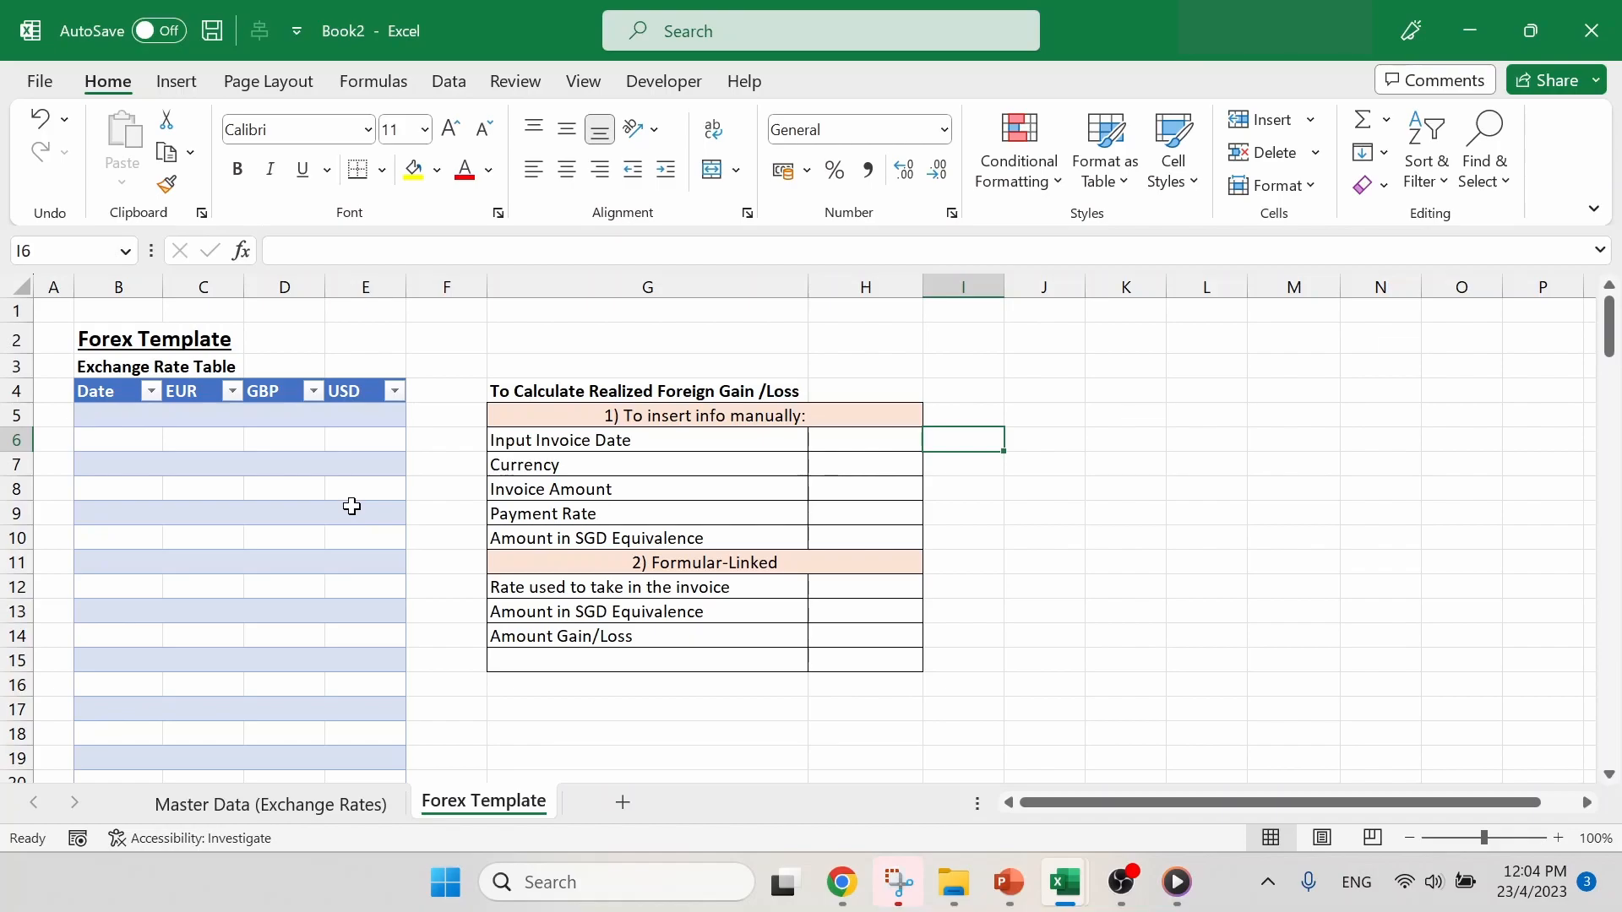
- Examine how the years and months are laid out in columns A and B of the Master Data sheet
click(311, 809)
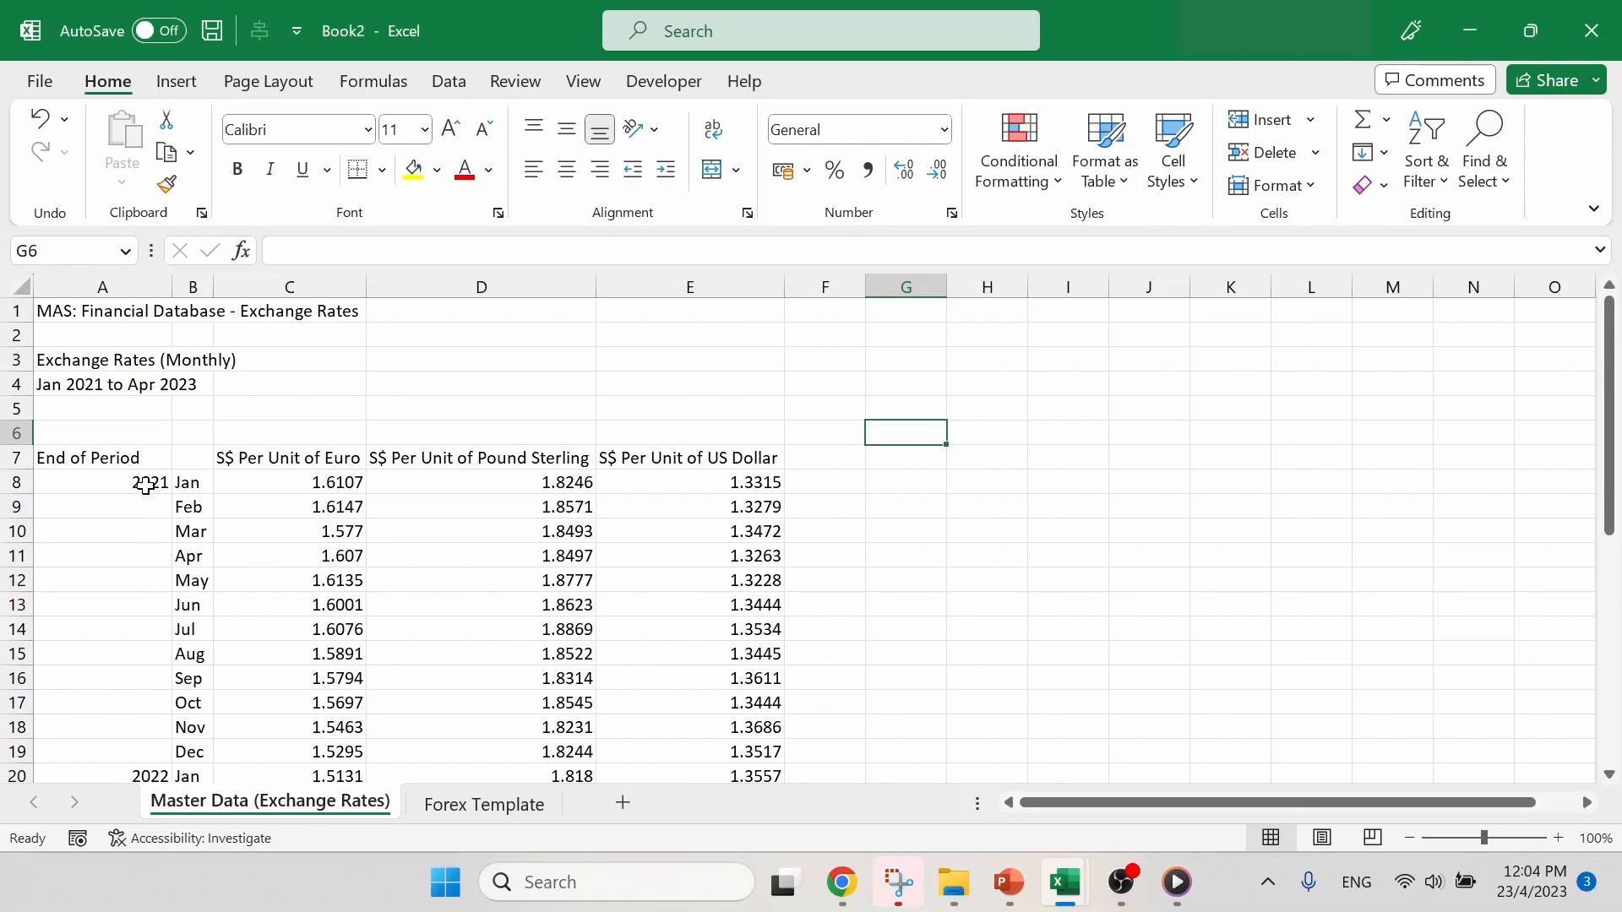
drag(146, 486, 177, 629)
scroll(177, 630, down, 3)
scroll(177, 629, up, 3)
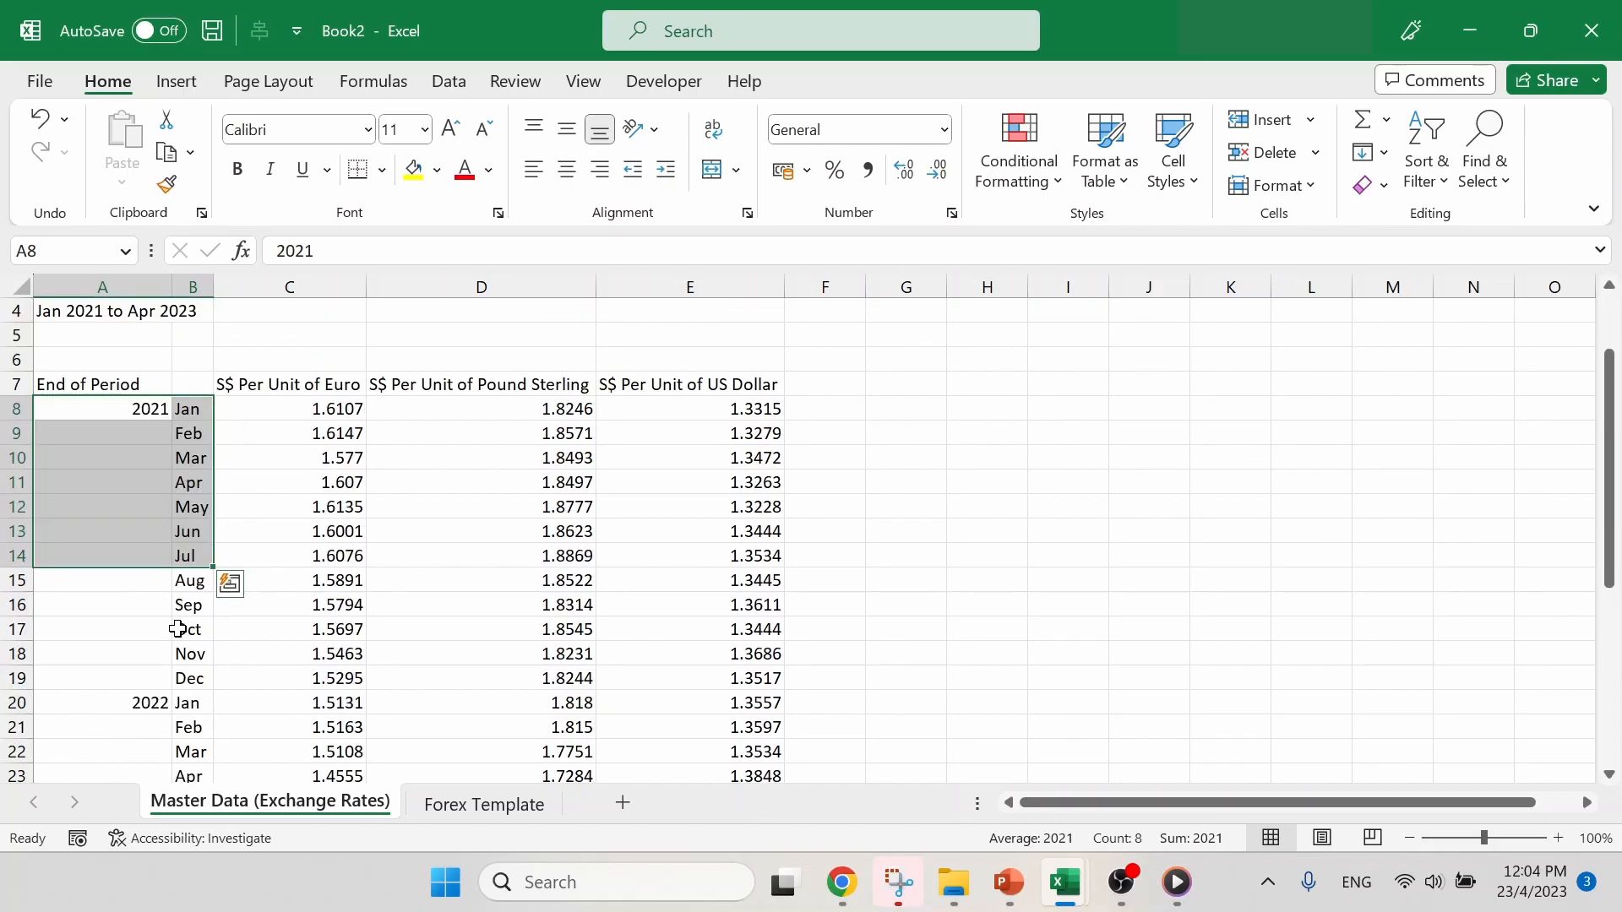
click(244, 436)
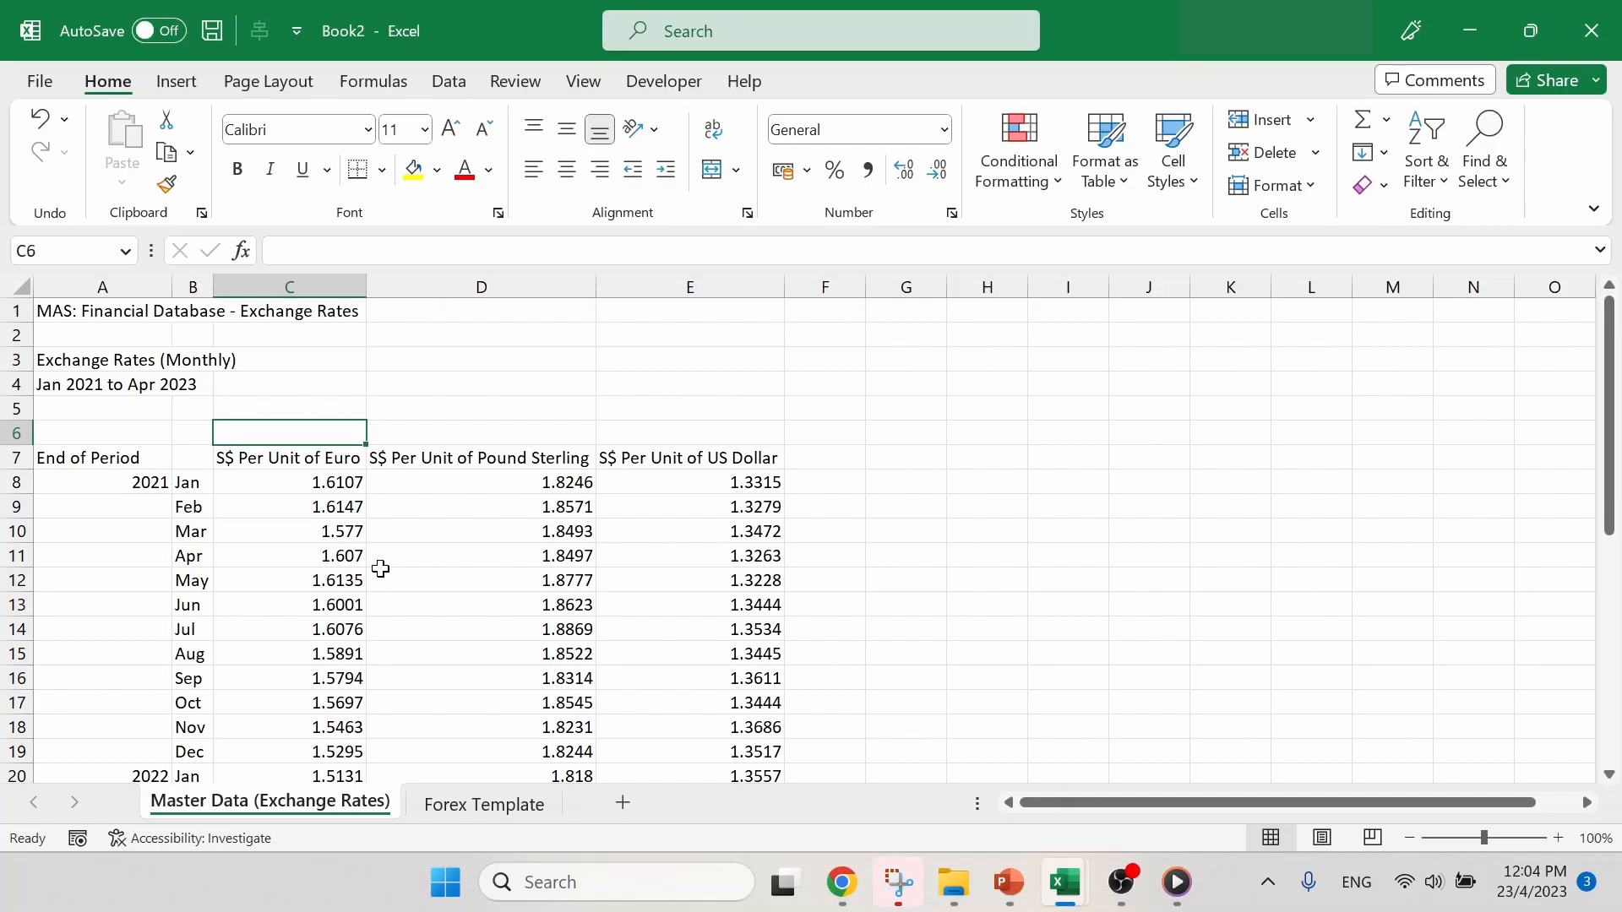
- Copy the monthly rates in C8:E34 of Master Data into the EUR, GBP and USD columns of the Forex Template table, starting at C5
drag(344, 483, 738, 575)
key(ctrl+shift+Down)
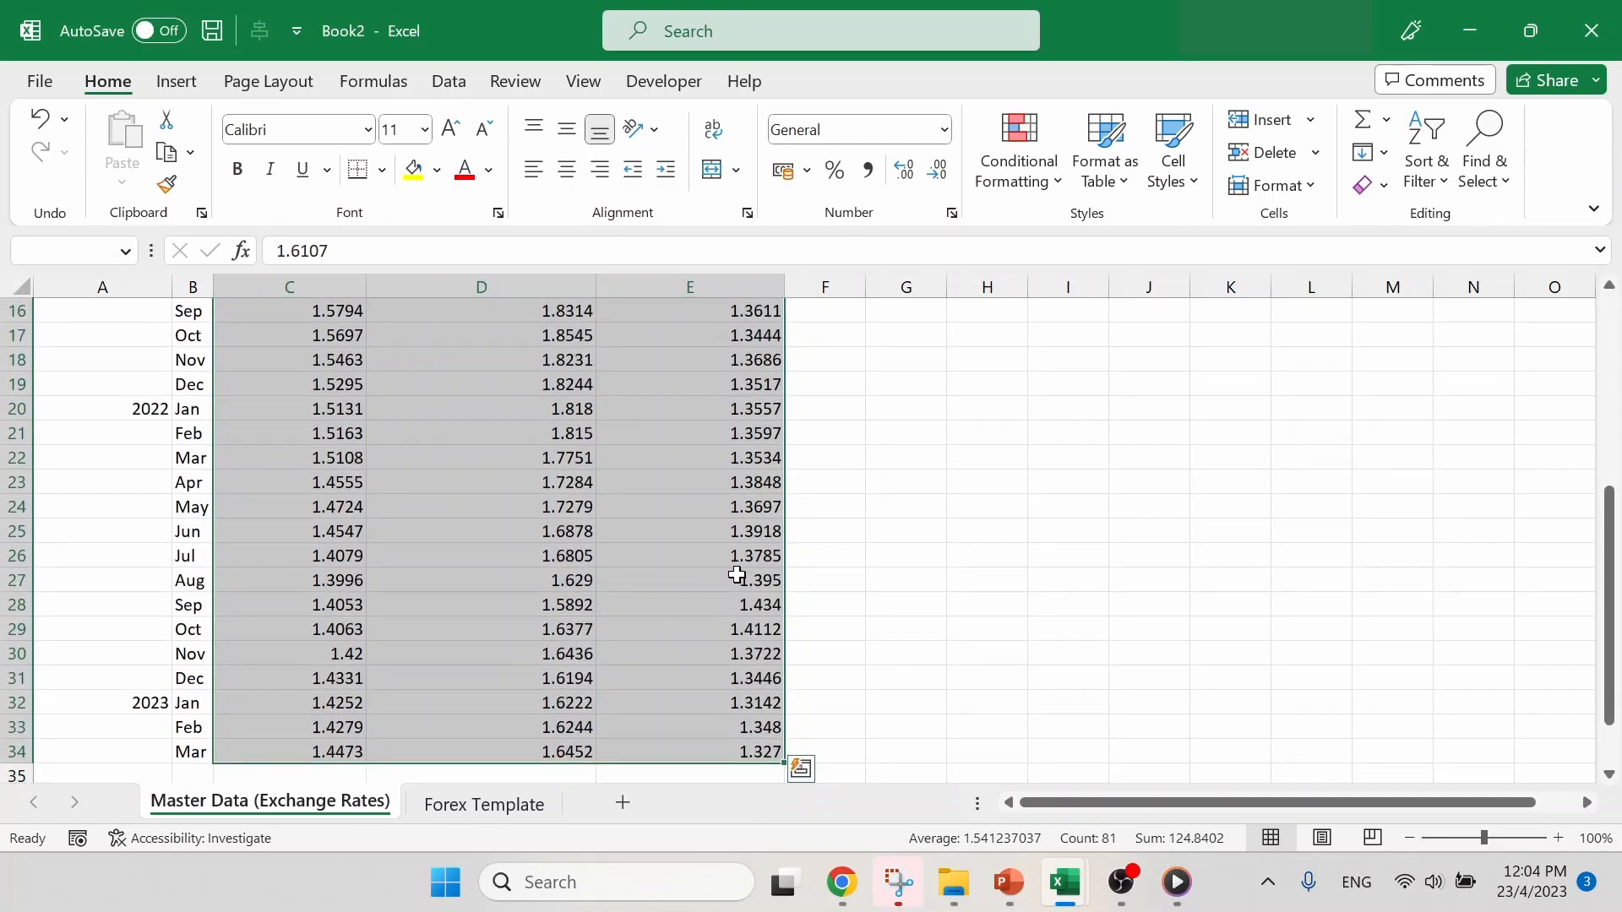
key(ctrl+q)
key(ctrl+c)
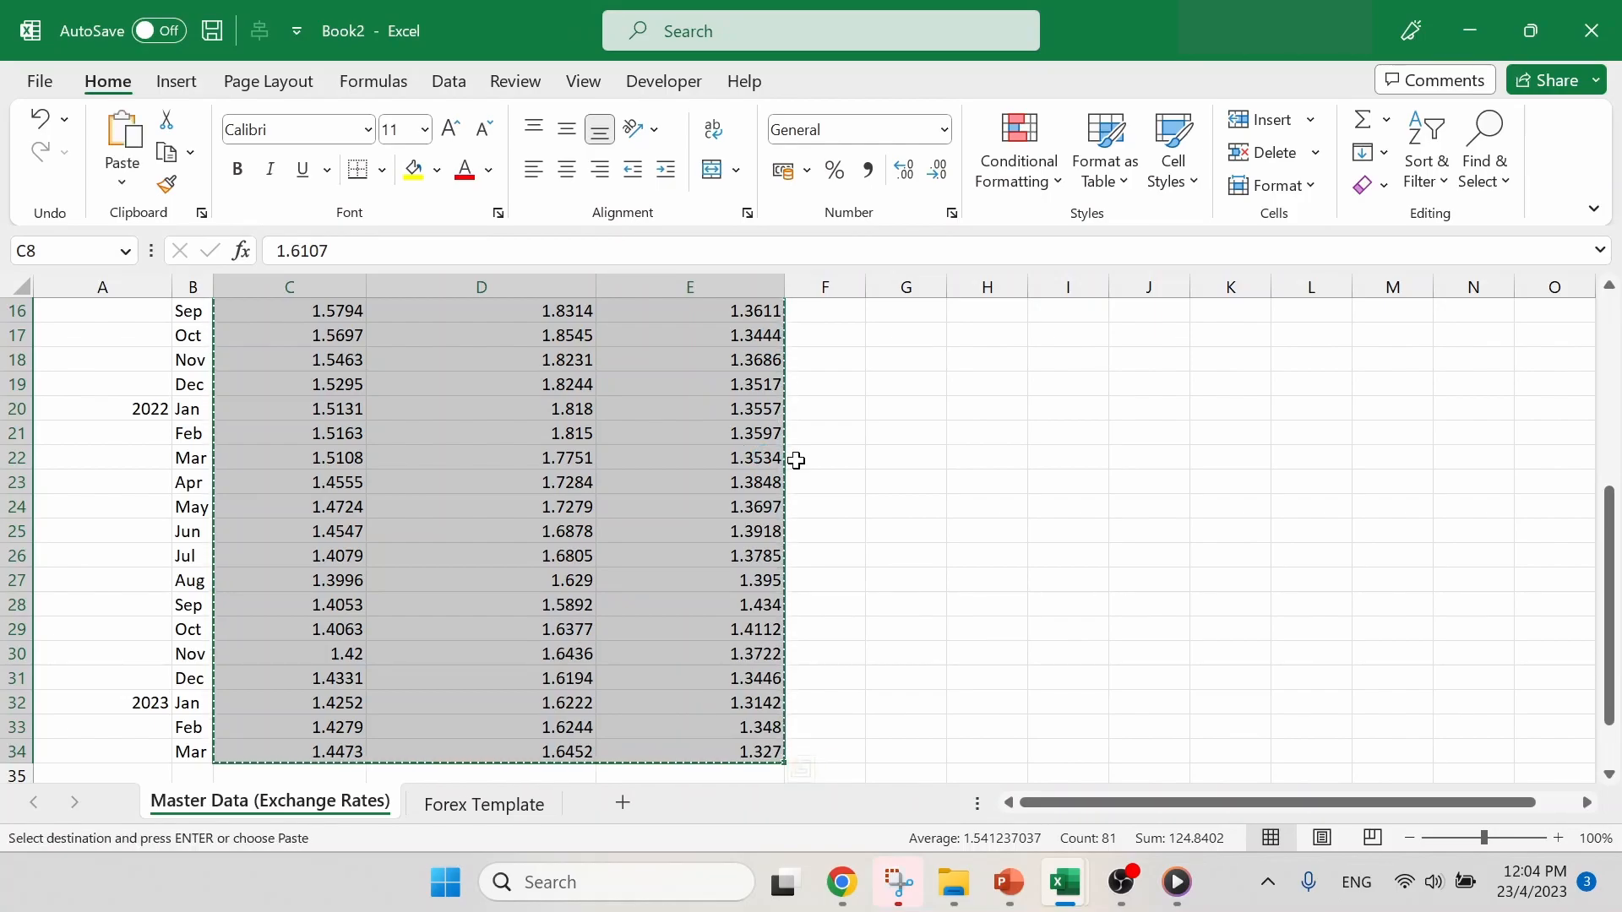
click(488, 805)
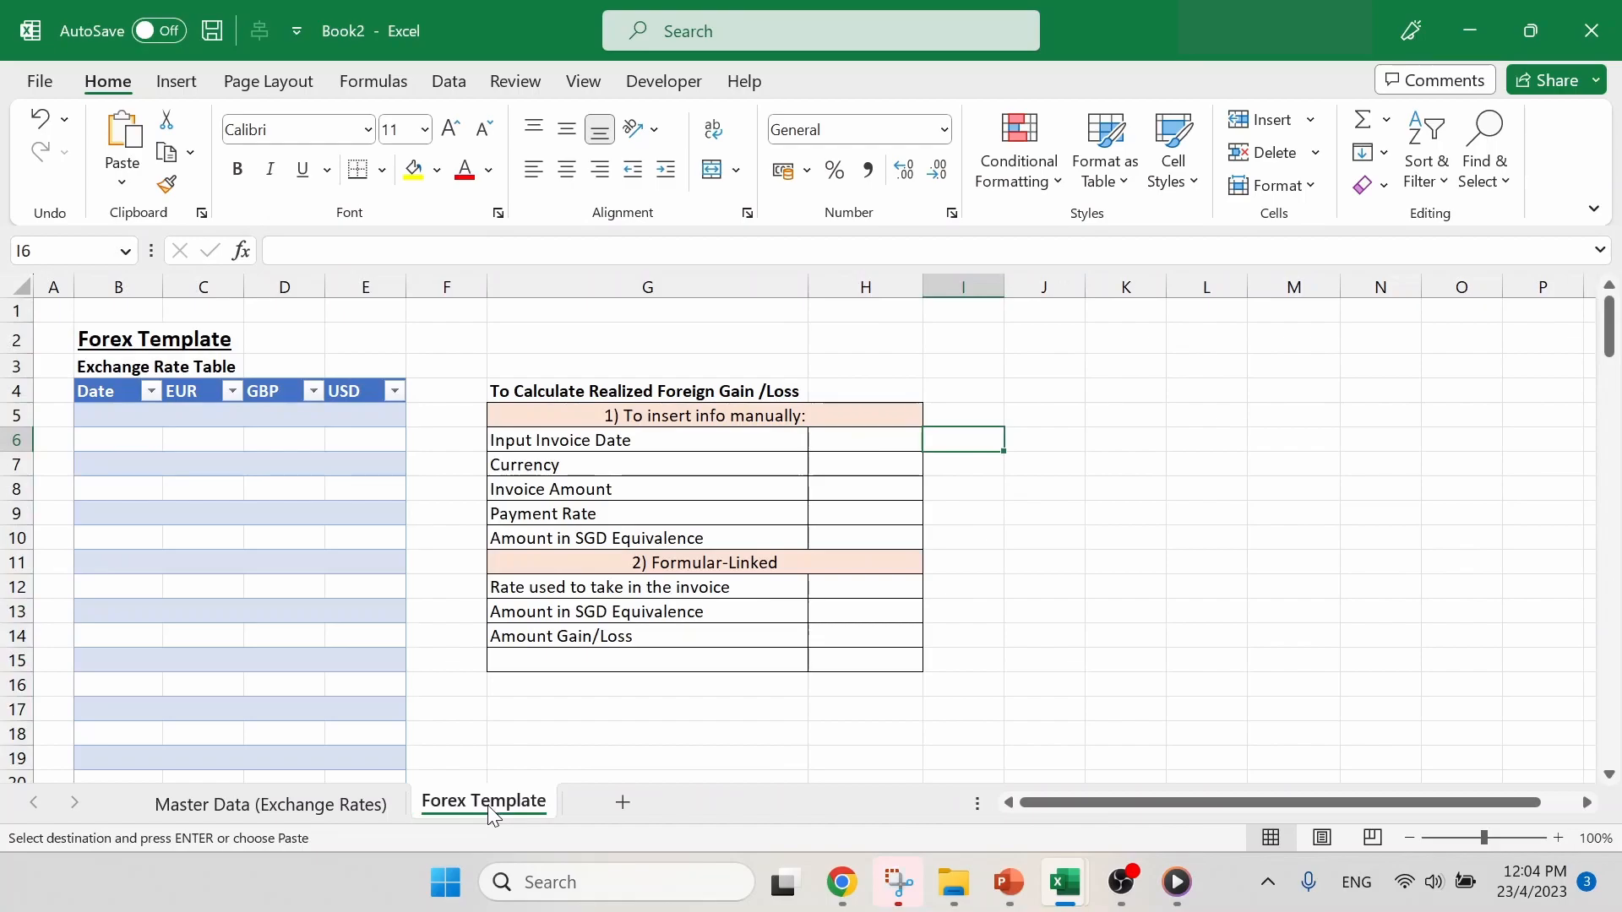
click(213, 420)
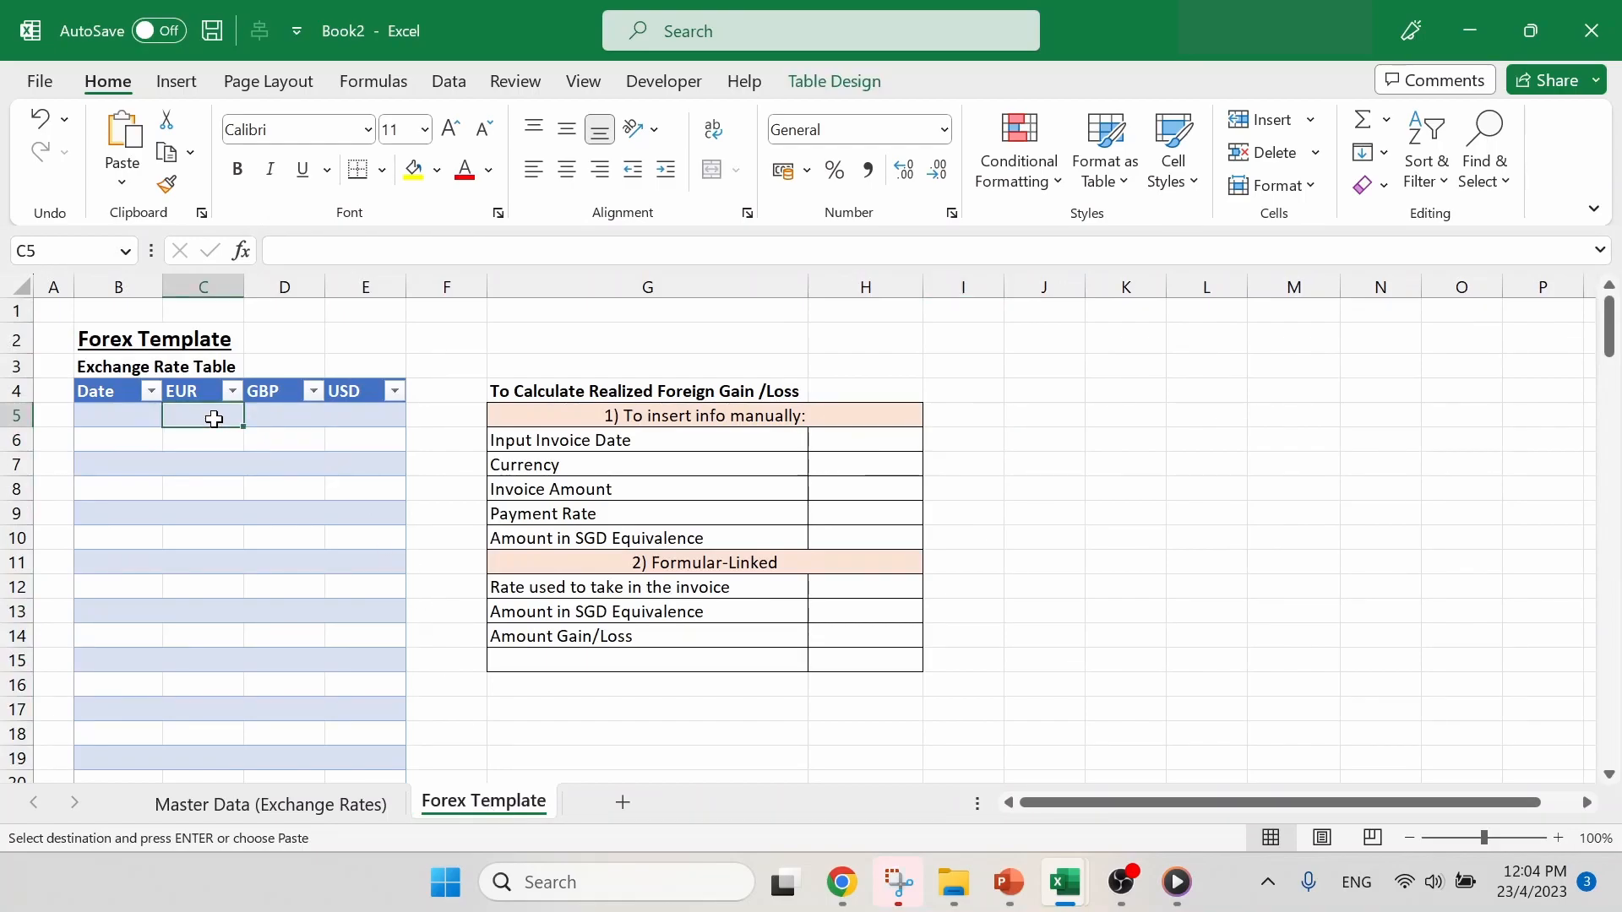
key(ctrl+v)
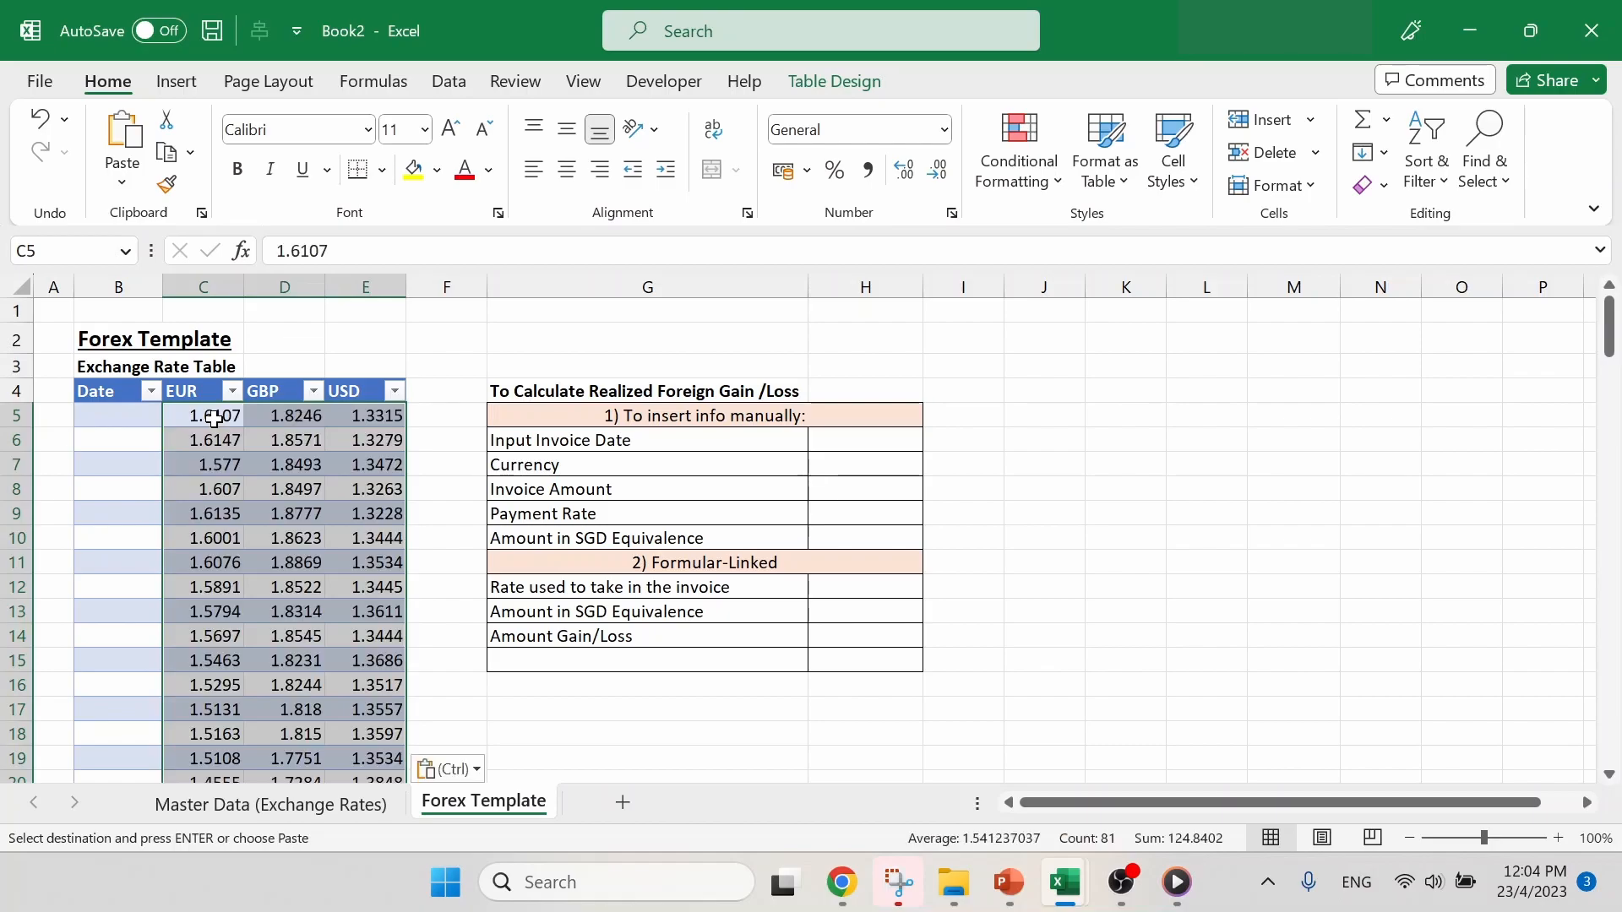
scroll(347, 479, down, 3)
scroll(346, 479, down, 2)
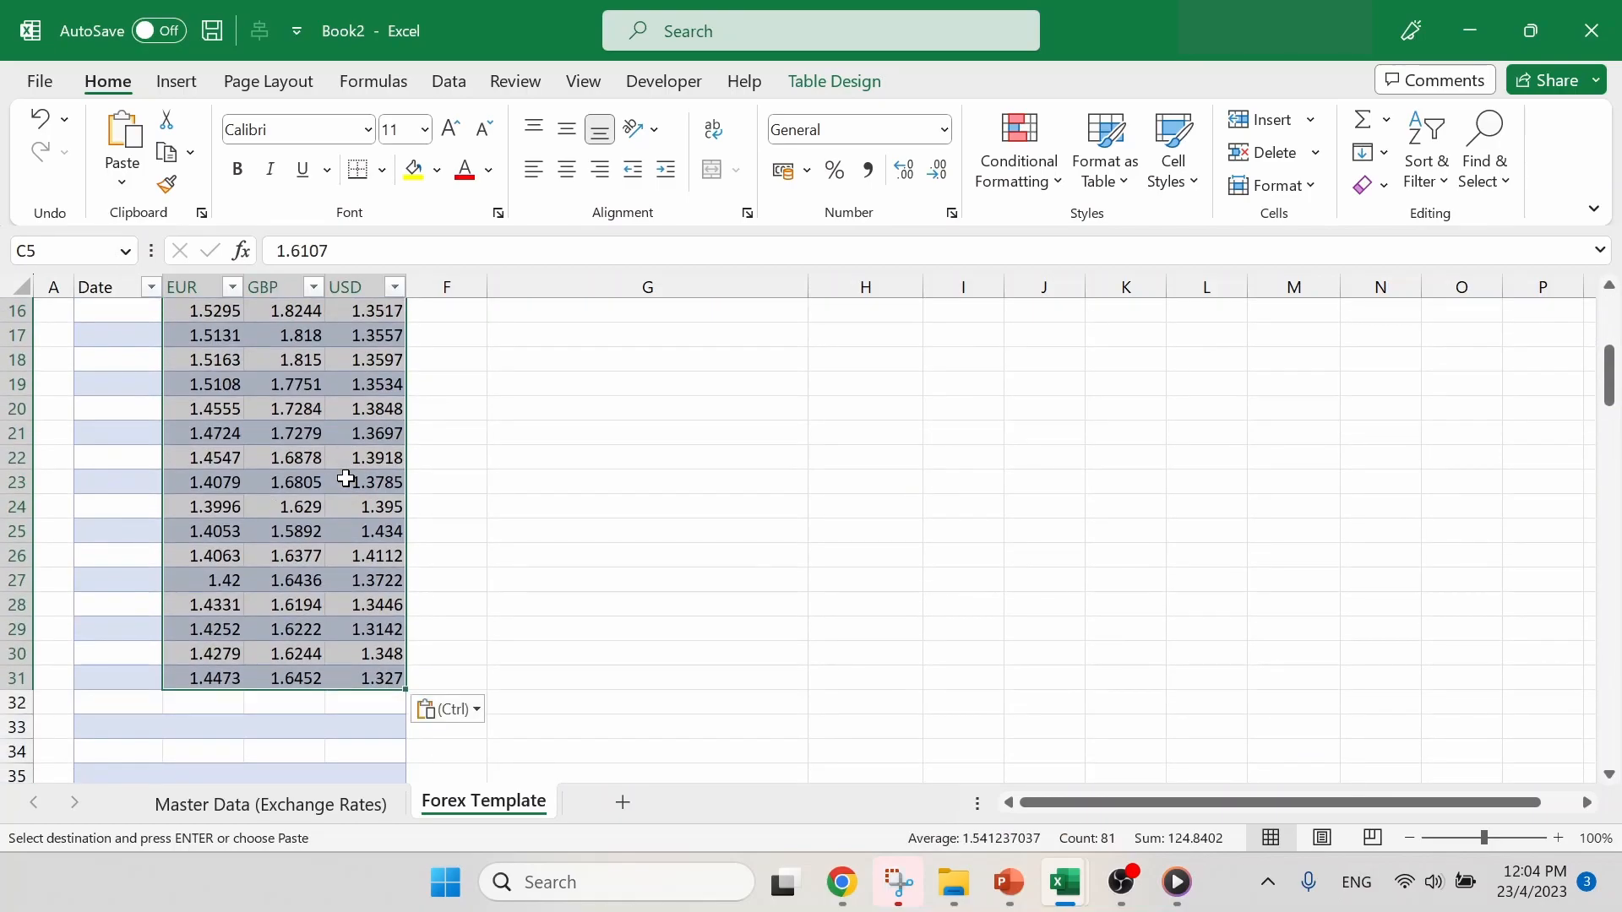
scroll(346, 479, down, 2)
scroll(346, 479, up, 7)
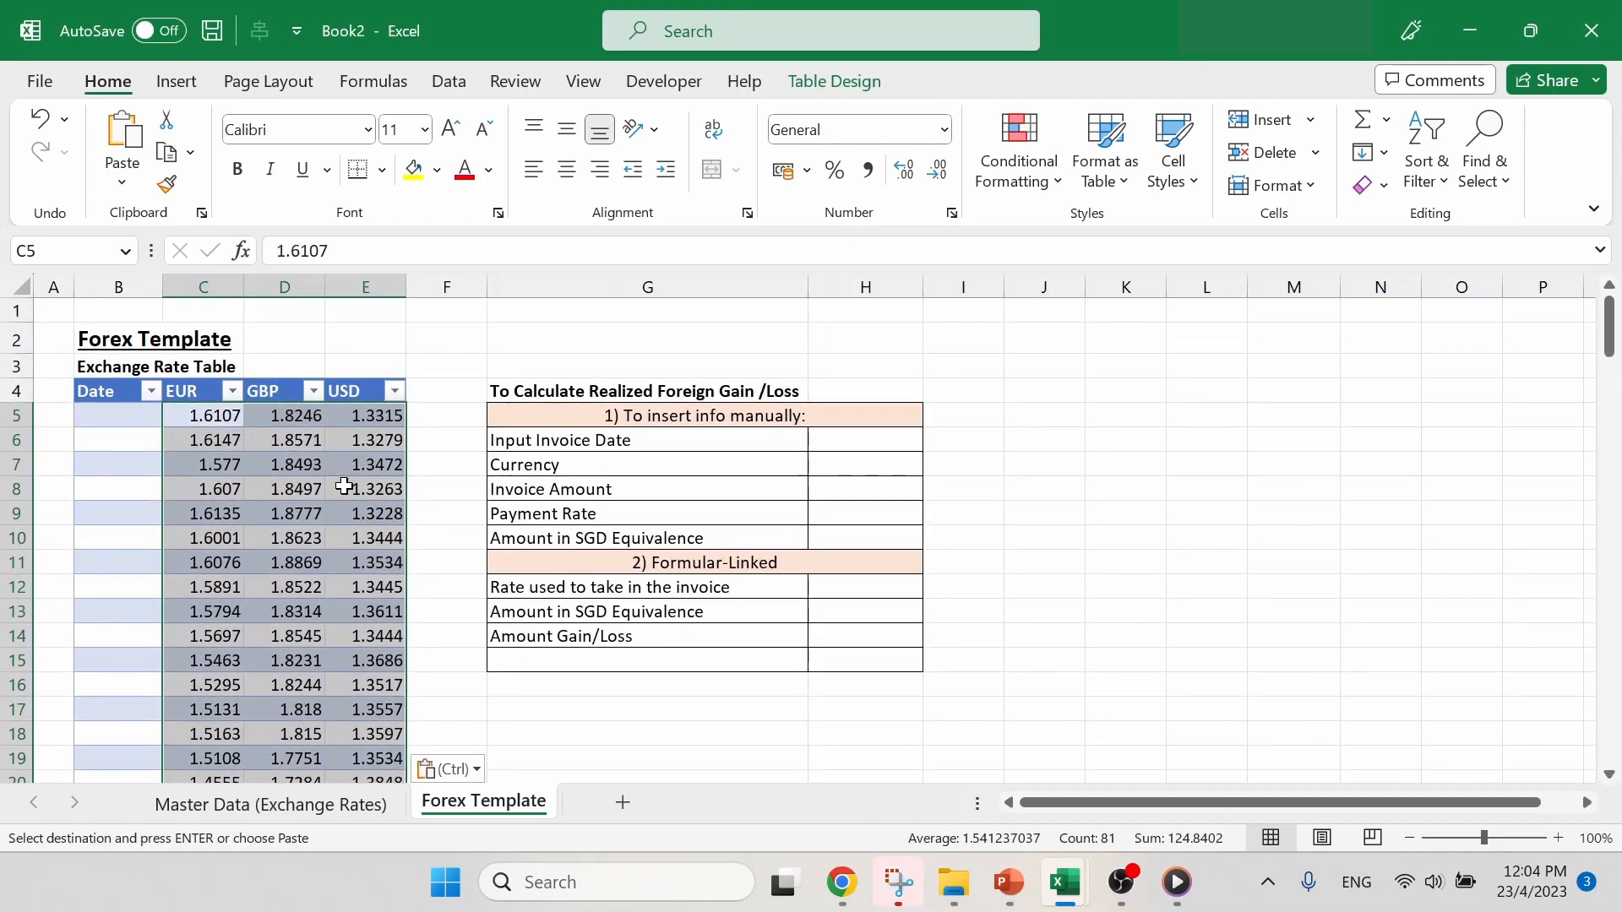
- Copy the years and months in A8:B34 of the Master Data (Exchange Rates) sheet
click(364, 799)
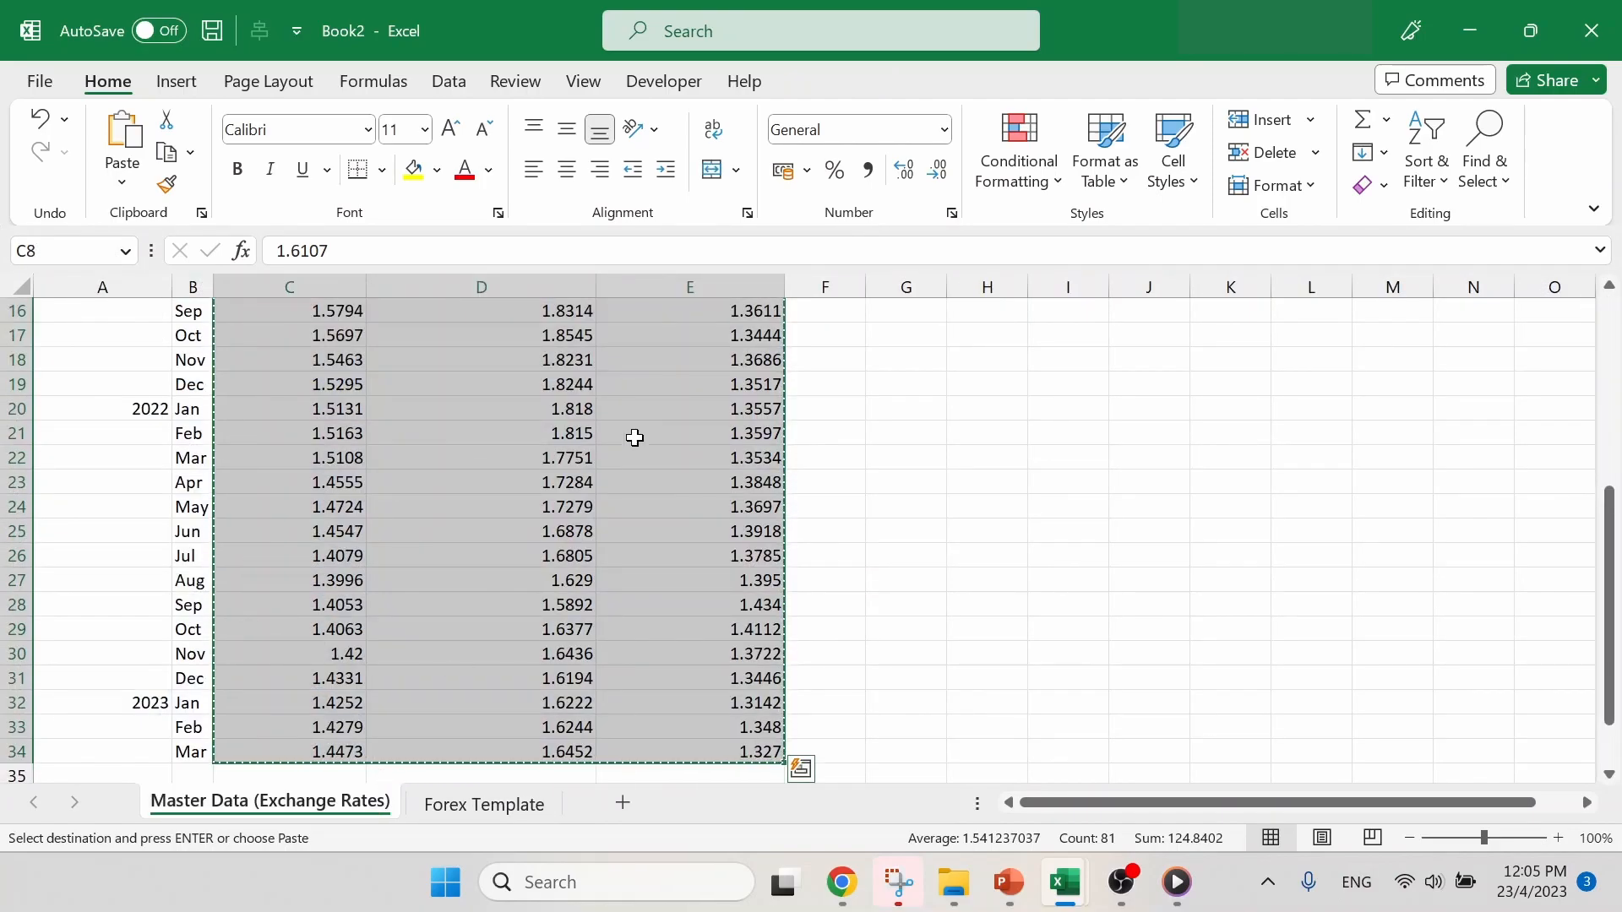
scroll(630, 435, up, 5)
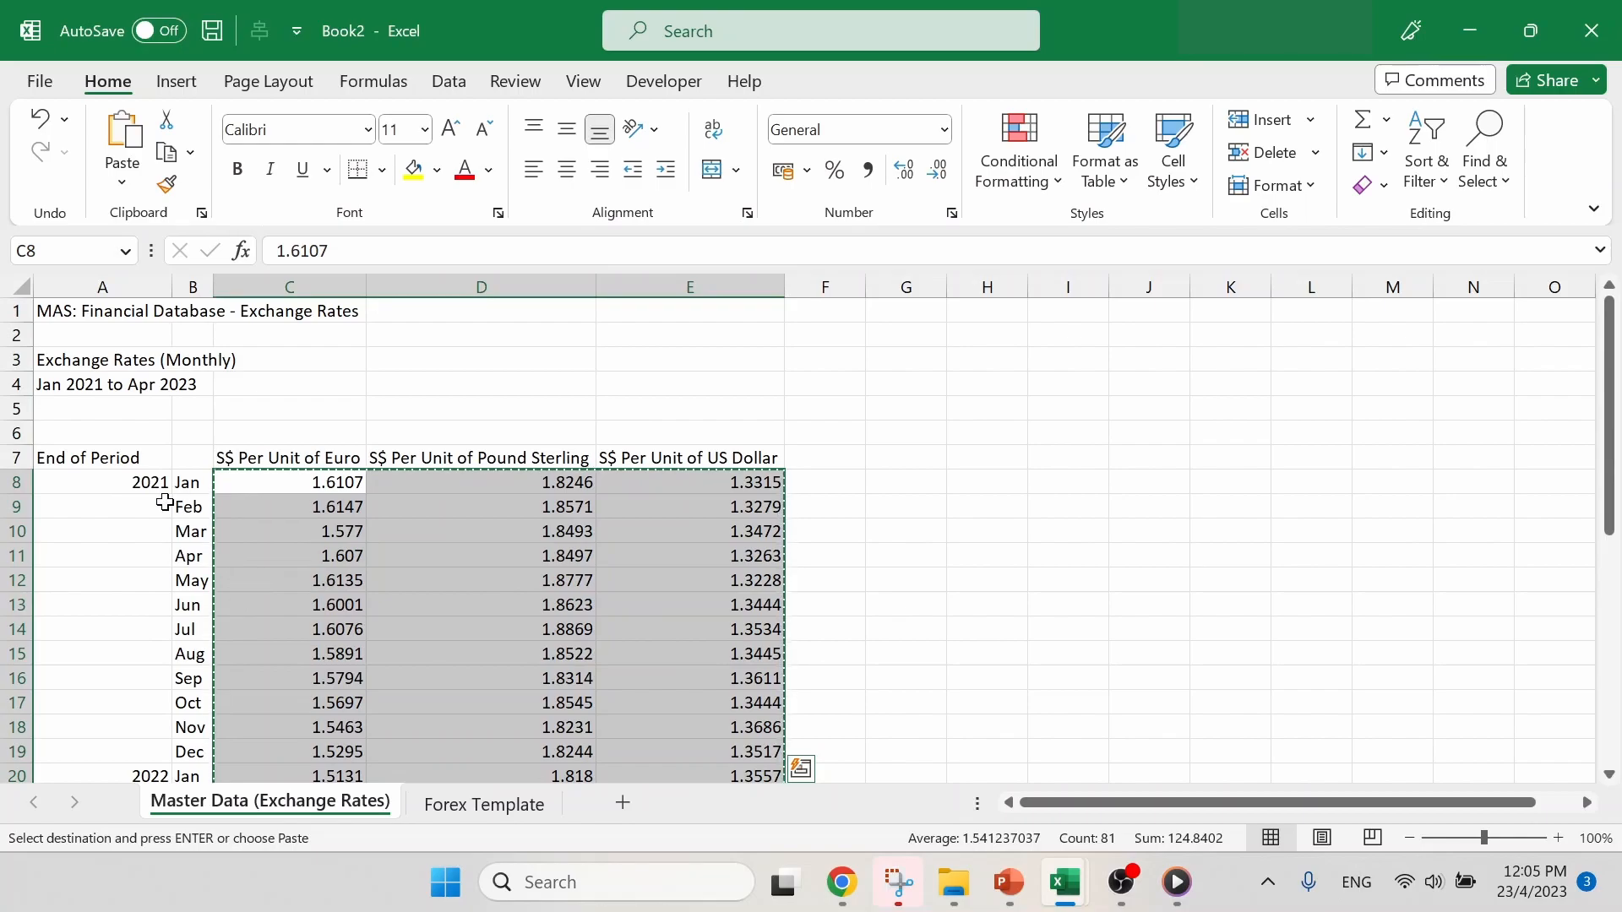
drag(145, 481, 190, 503)
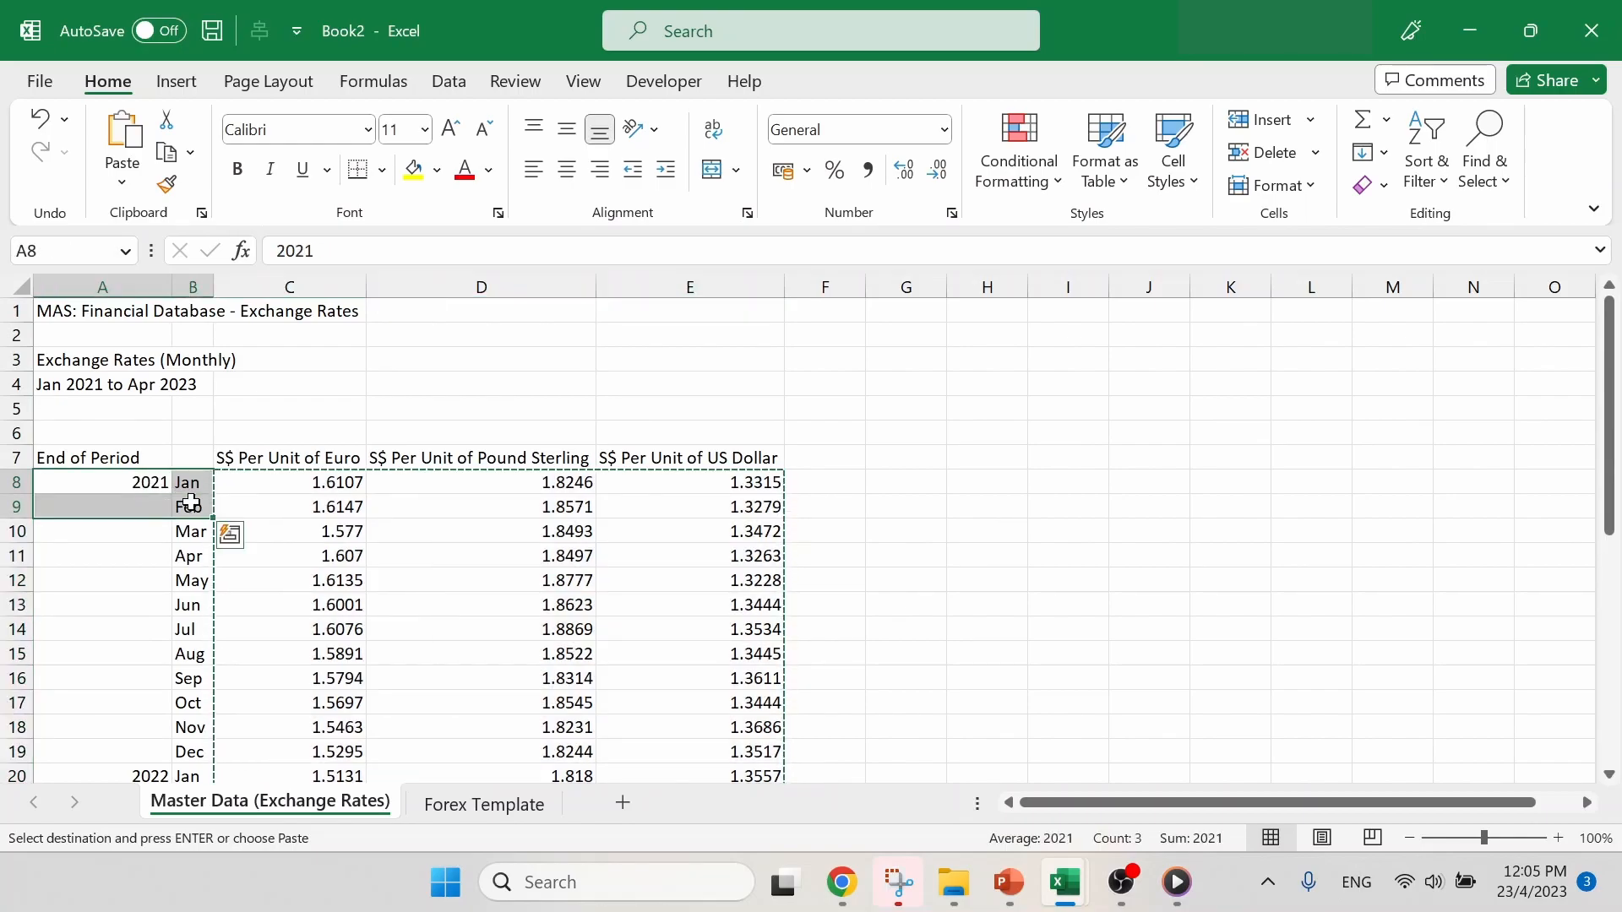
key(shift+Down)
key(shift+Down)
key(shift+Down)
key(shift+Down)
key(shift+Down)
key(shift+Down)
key(shift+Down)
key(shift+Down)
key(shift+Down)
key(shift+Down)
key(shift+Down)
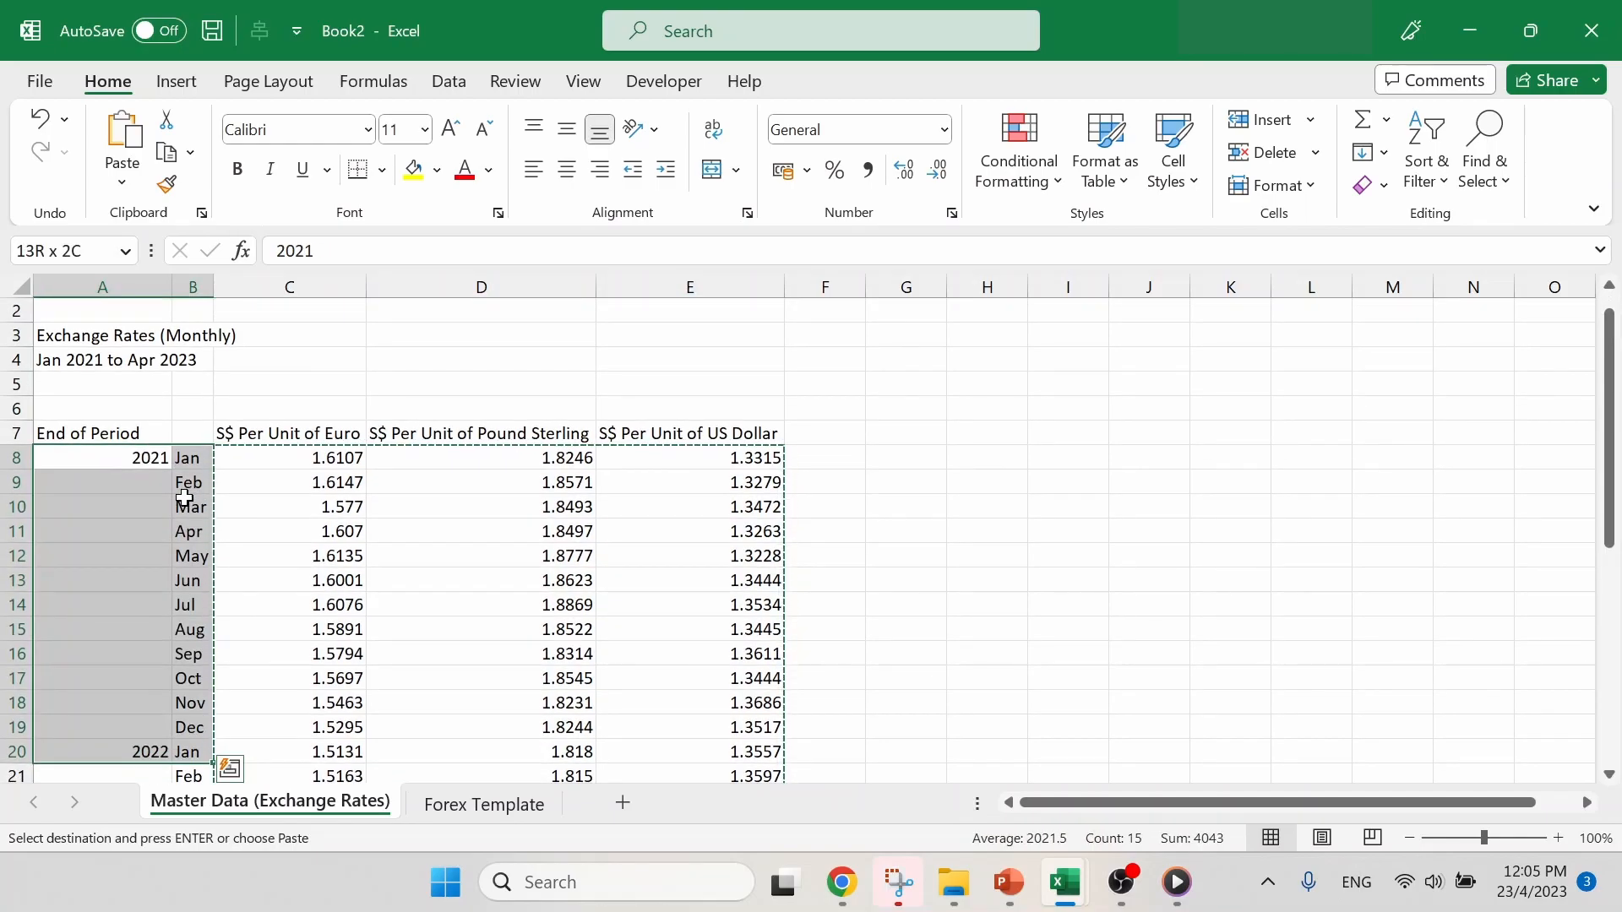
key(shift+Down)
key(shift+Down)
key(shift+Down)
key(shift+Down)
key(shift+Down)
key(shift+Down)
key(shift+Down)
key(shift+Down)
key(shift+Down)
key(shift+Down)
key(shift+Down)
key(shift+Down)
key(shift+Down)
key(shift+Down)
key(shift+Down)
key(shift+Down)
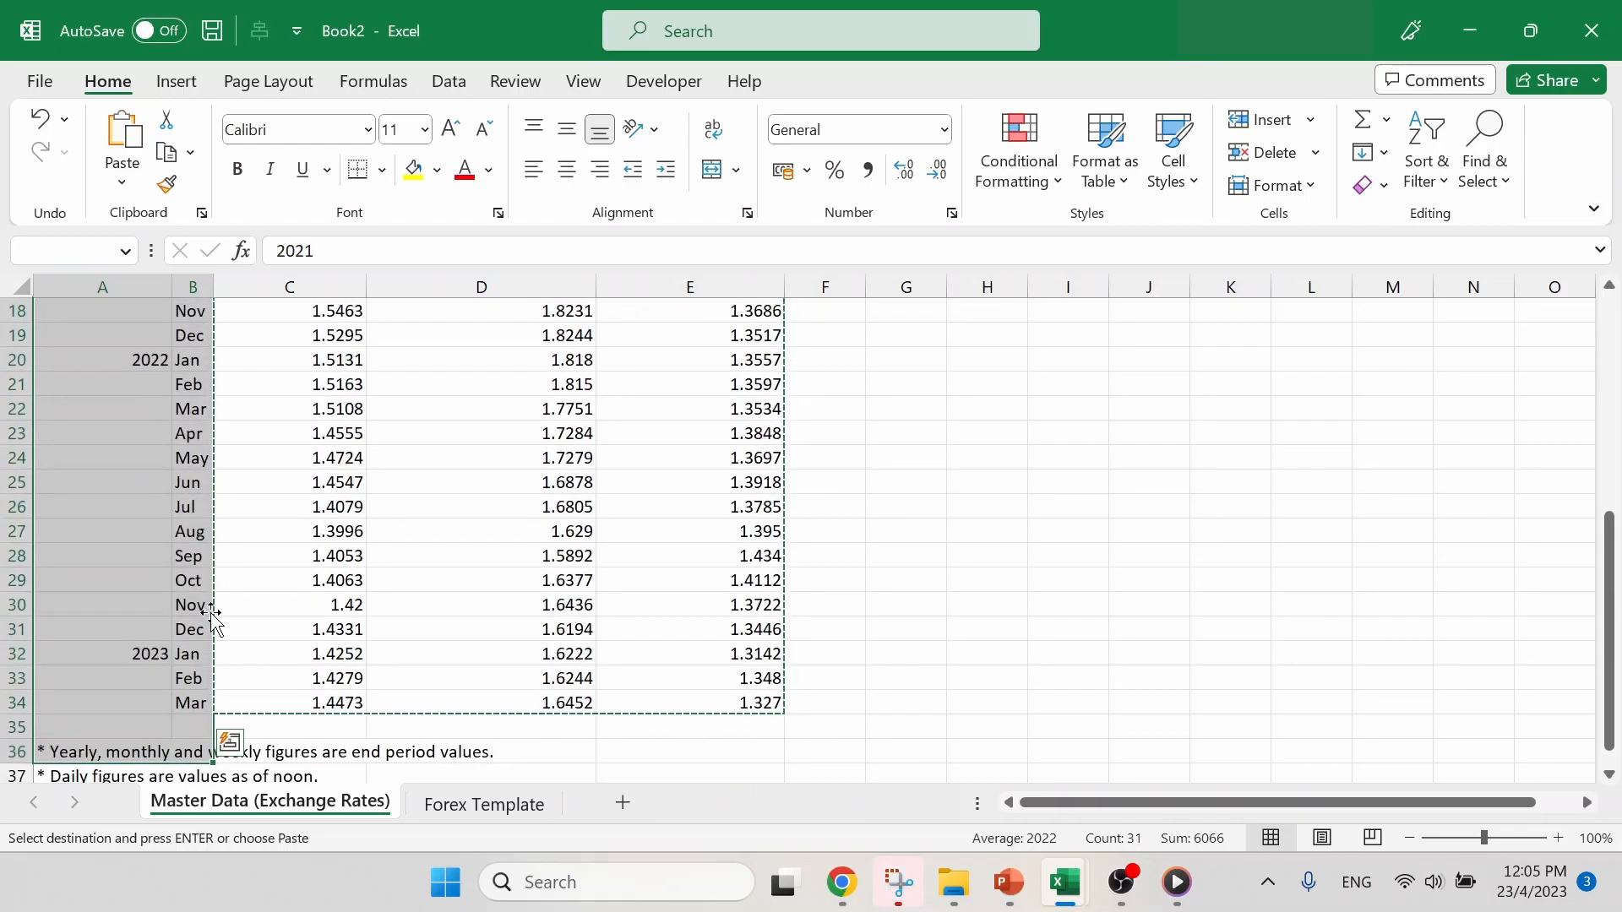
drag(152, 703, 185, 365)
key(Escape)
key(ctrl+c)
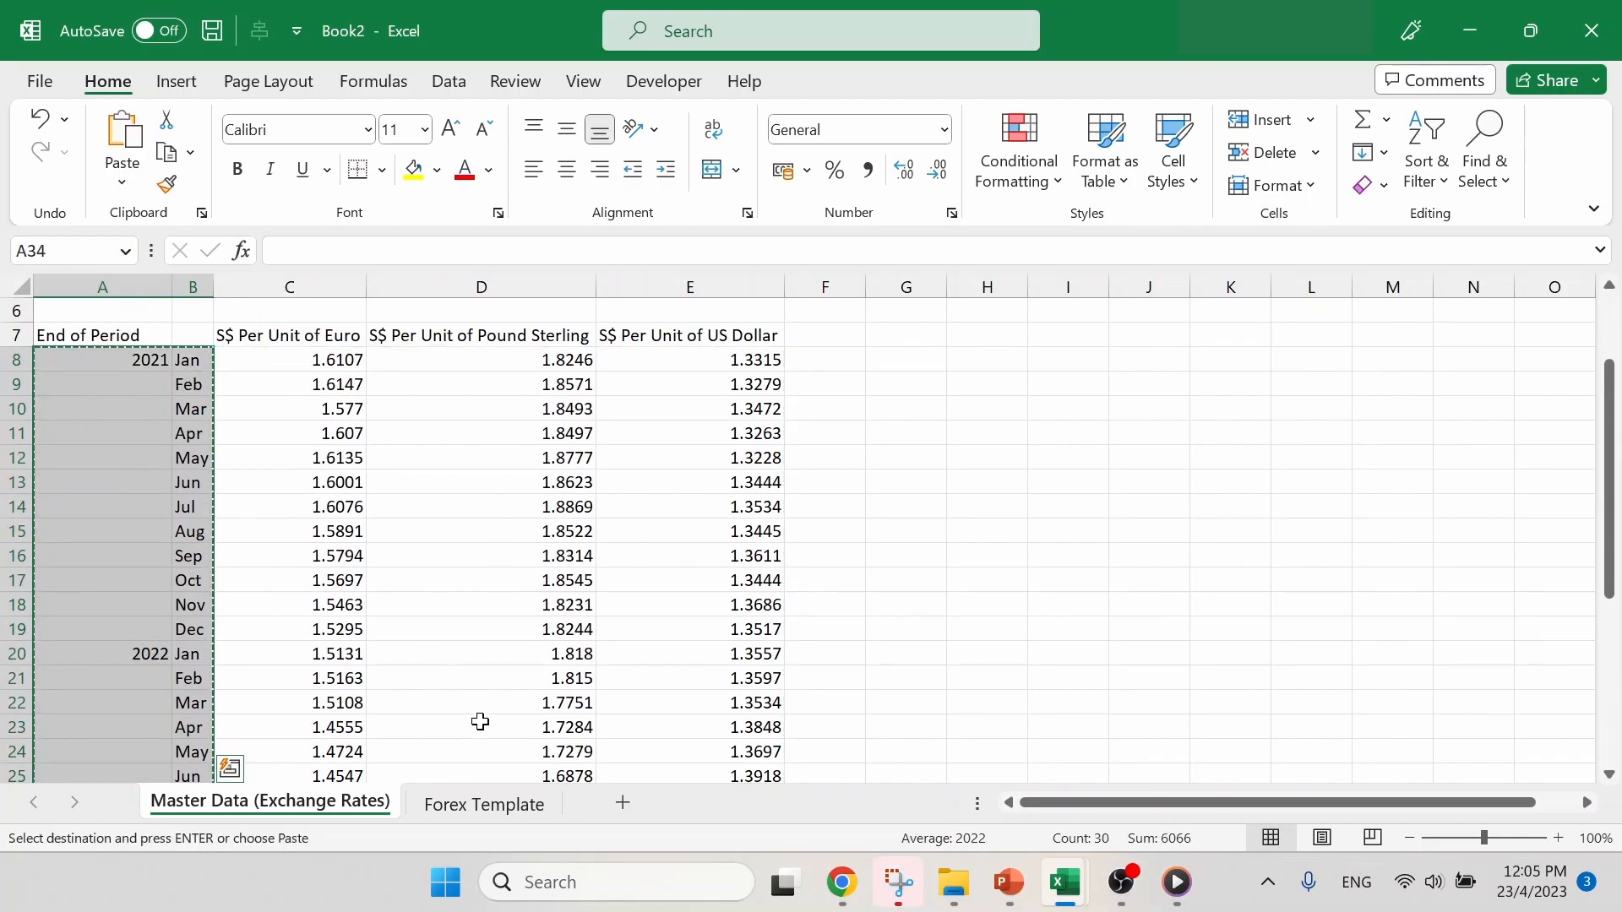
- Paste the copied years and months into the Forex Template sheet, starting at cell K5
click(497, 803)
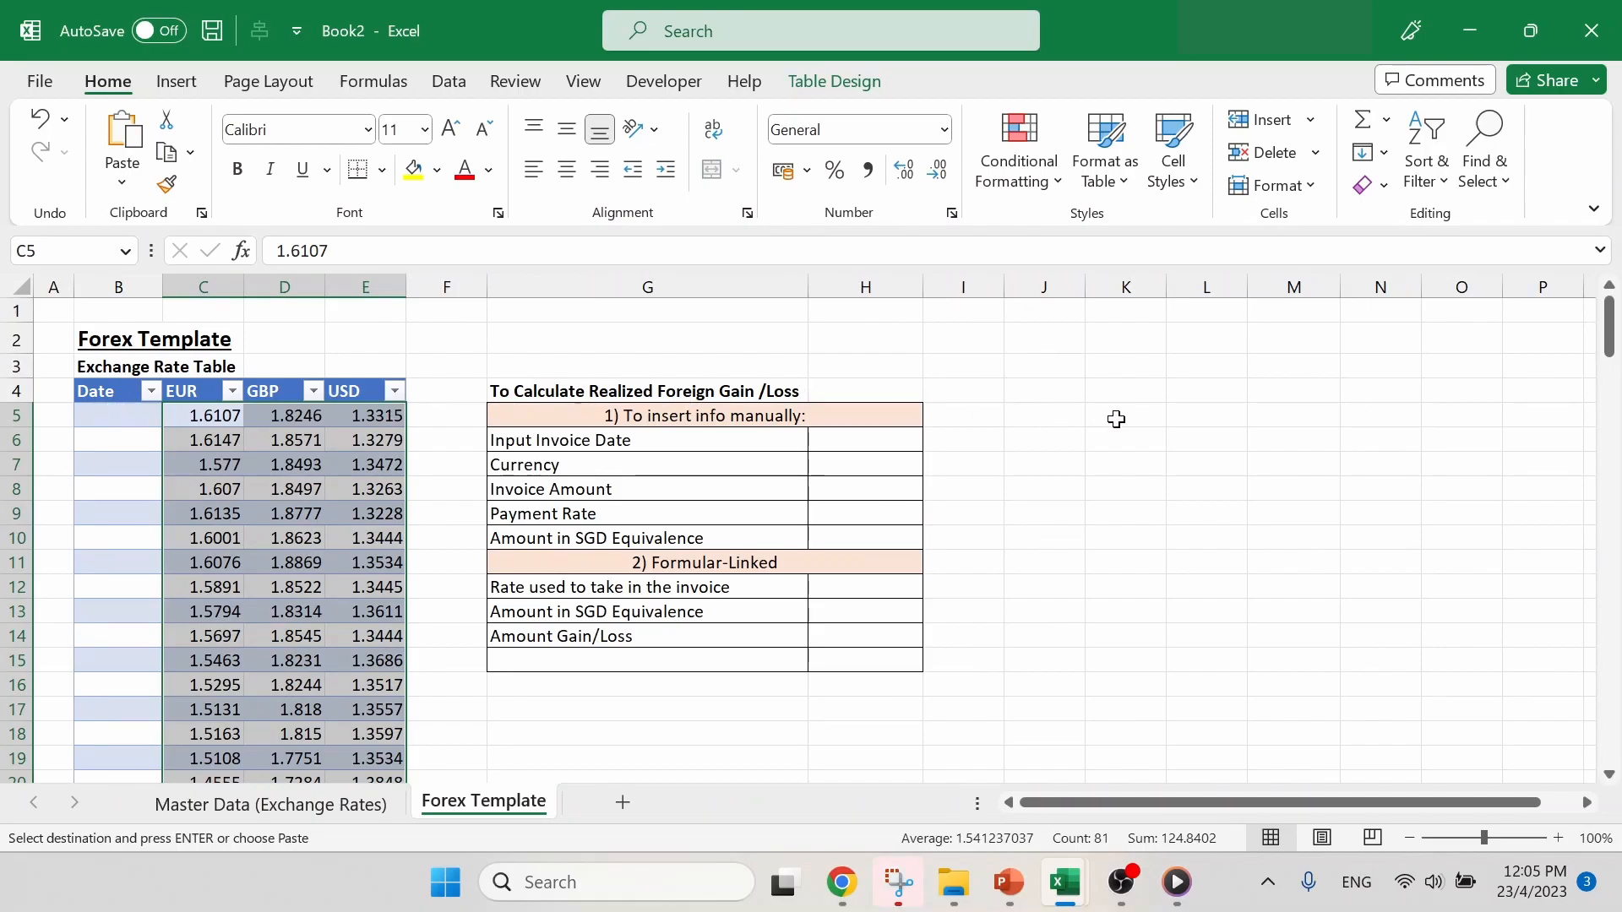
click(1147, 415)
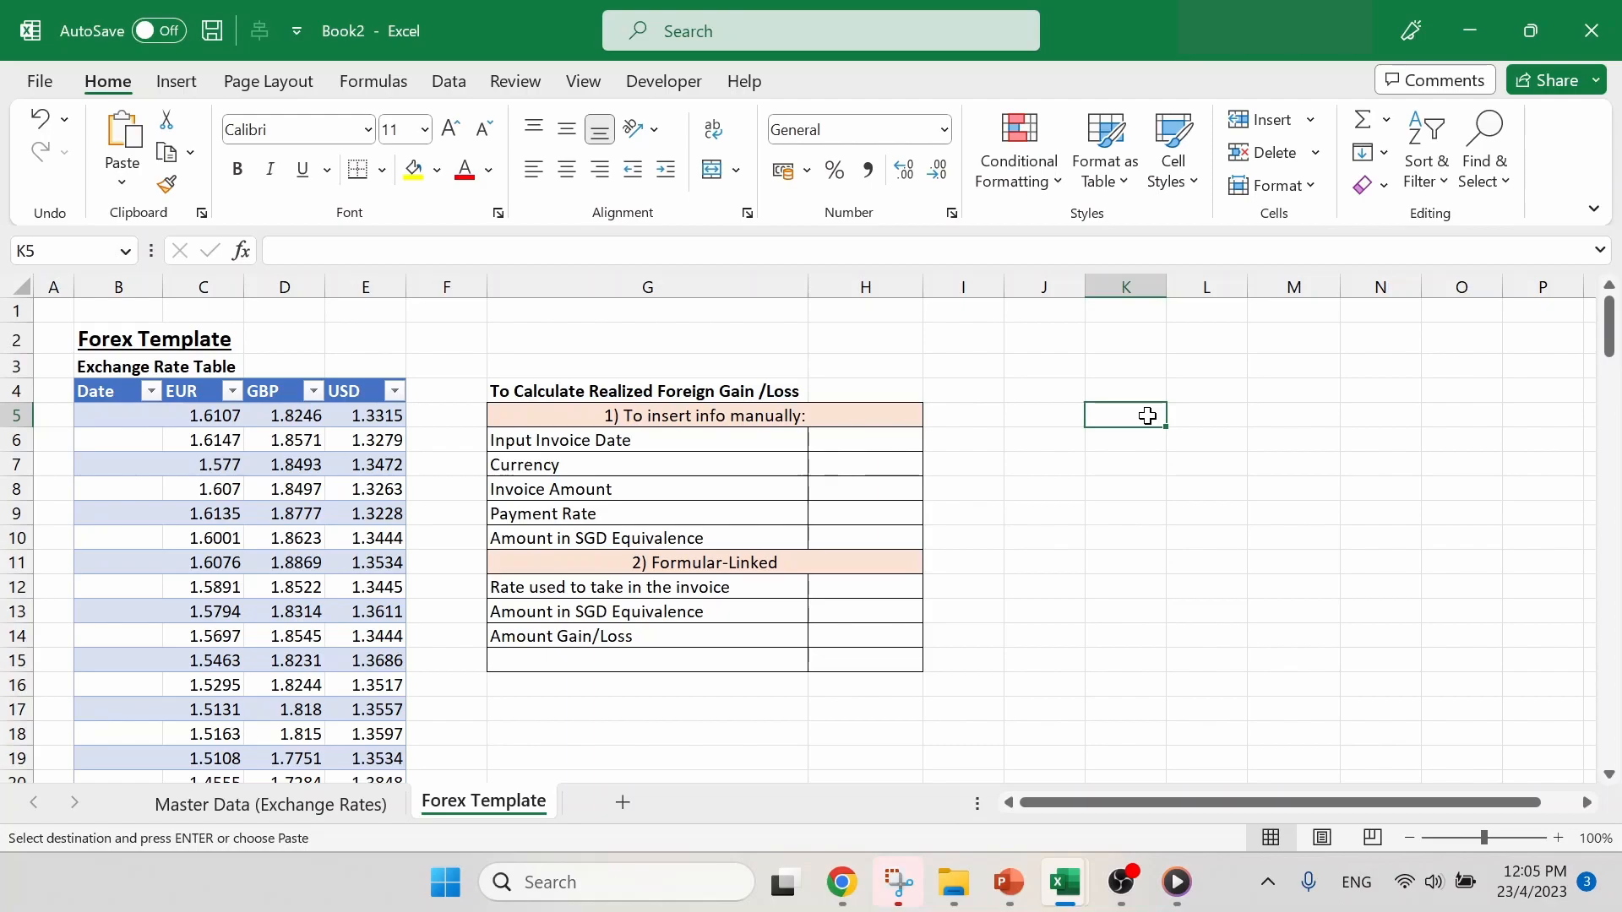
key(ctrl+v)
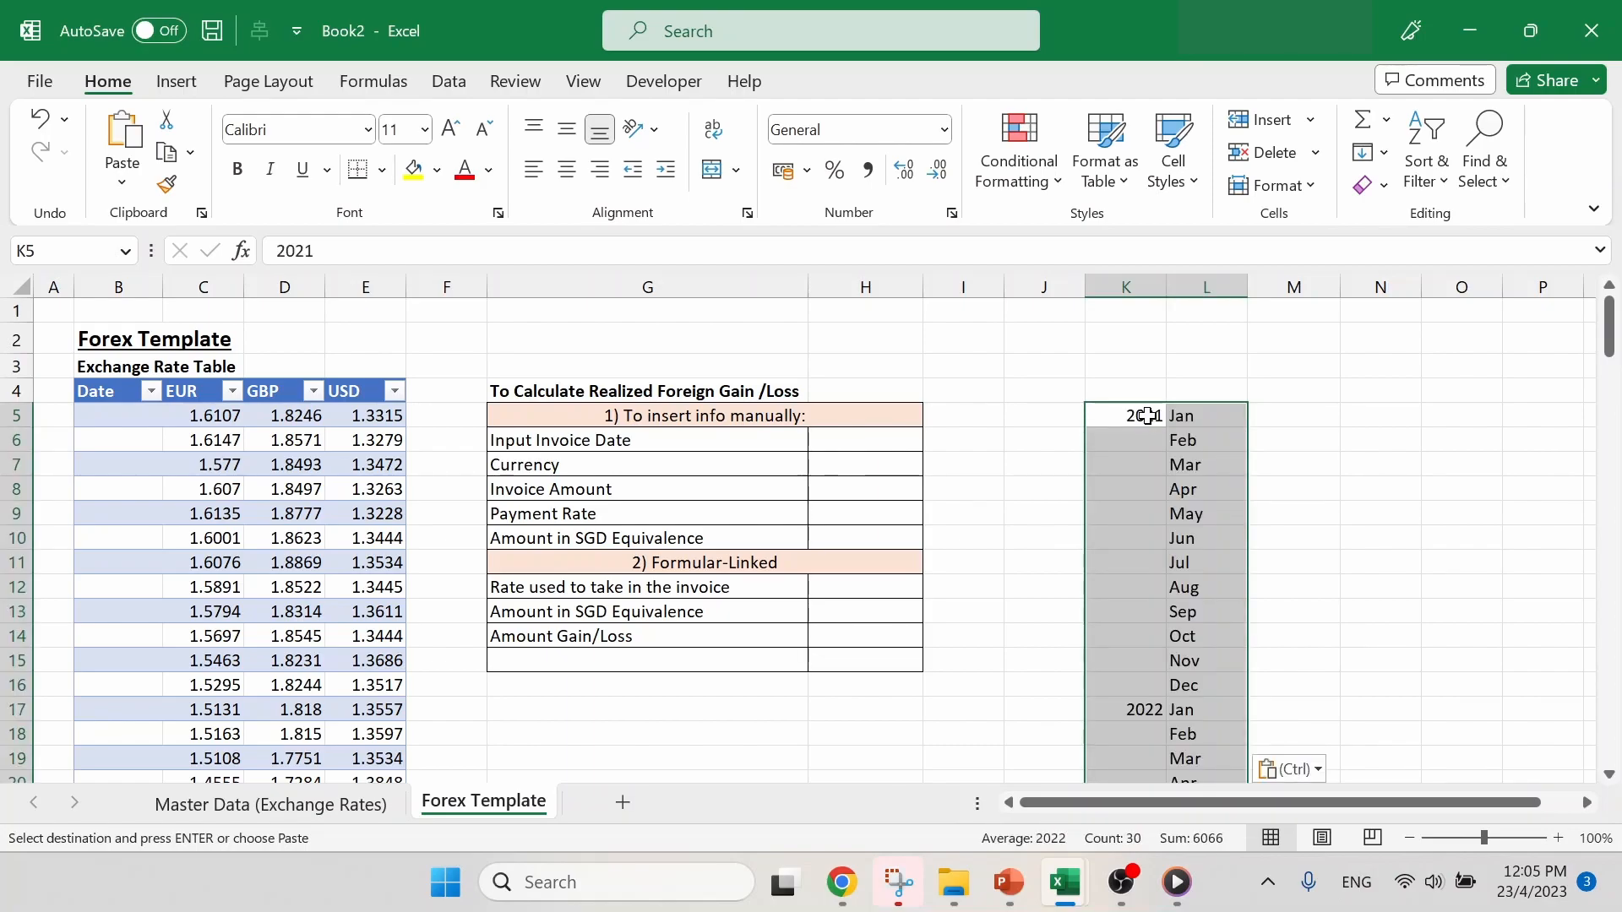
- Enter the sample date 1/1/2021 in cell K3 above the pasted years
click(1157, 365)
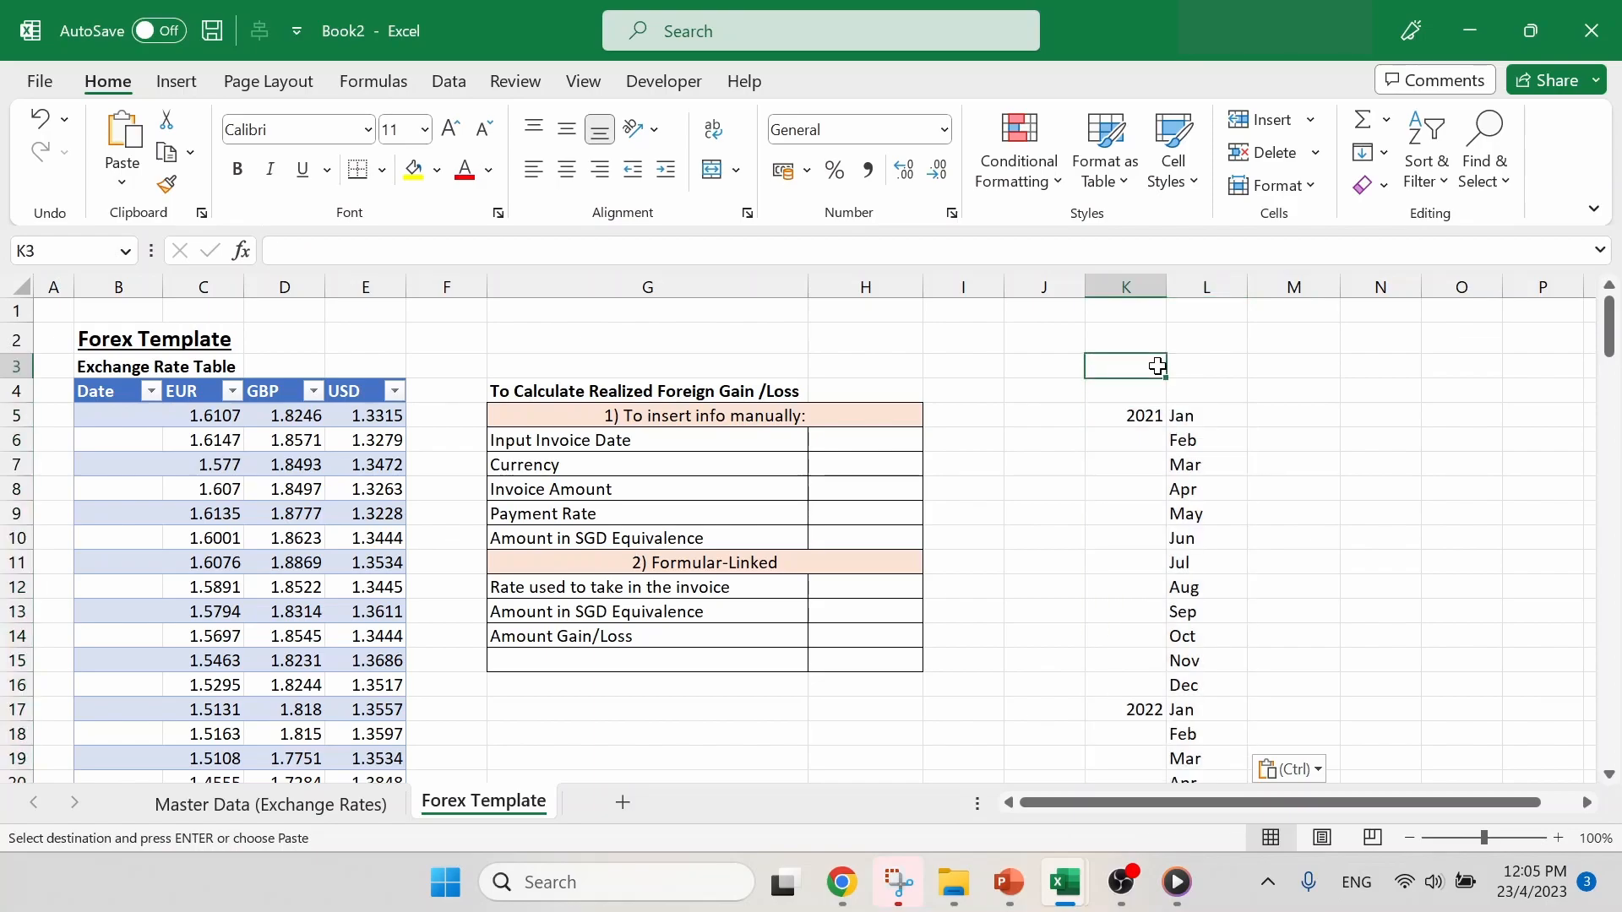
key(Escape)
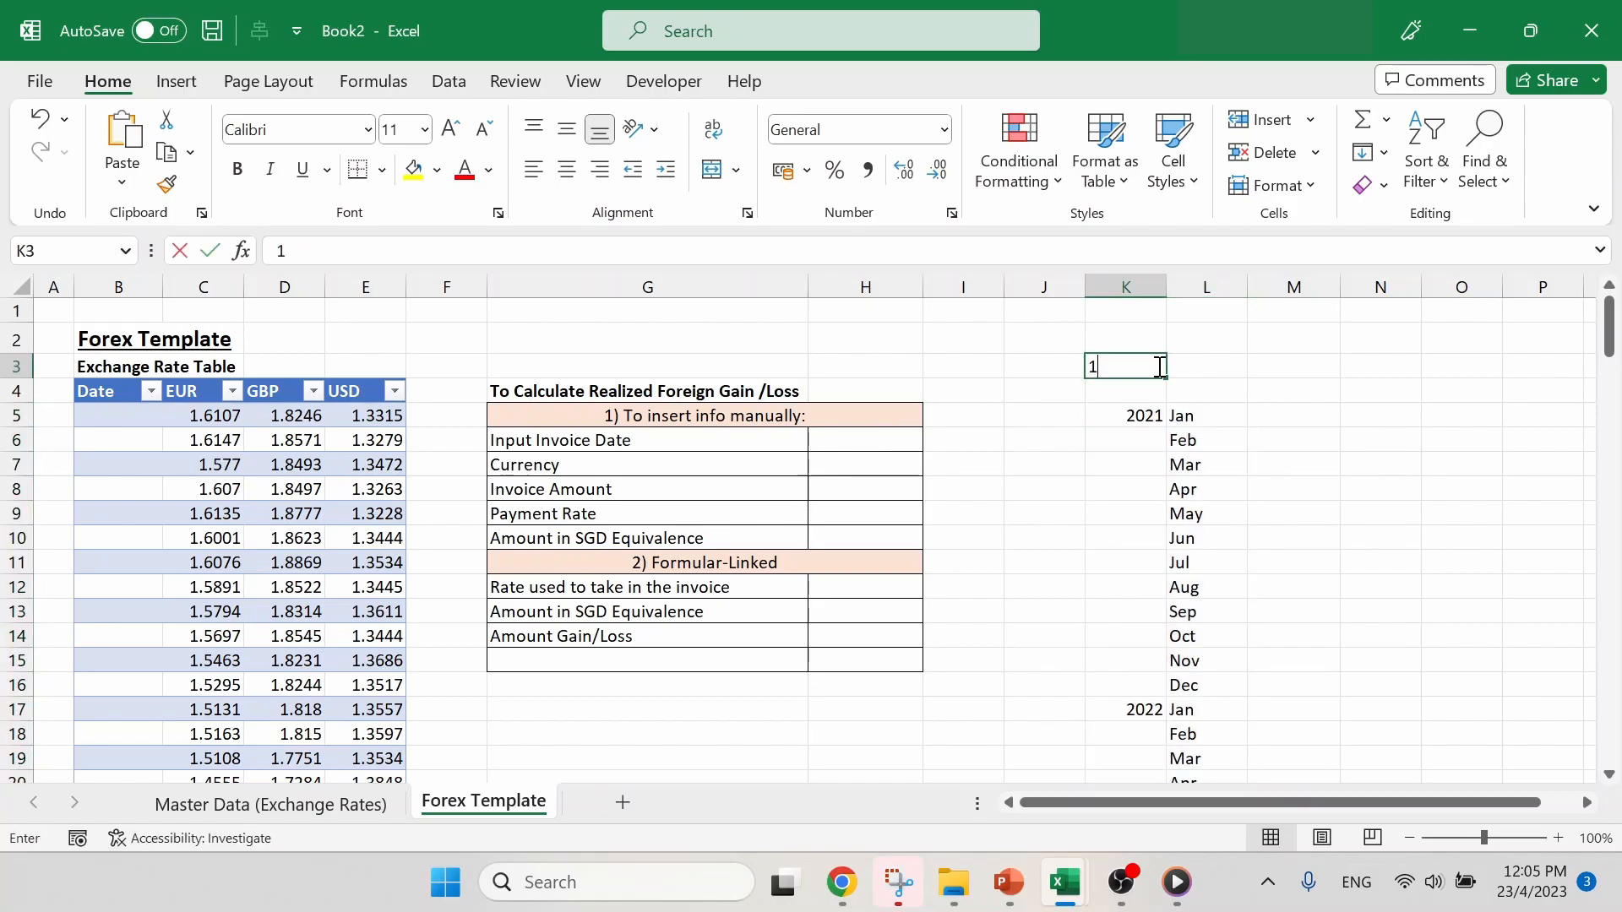
text(1/1/2021)
key(Return)
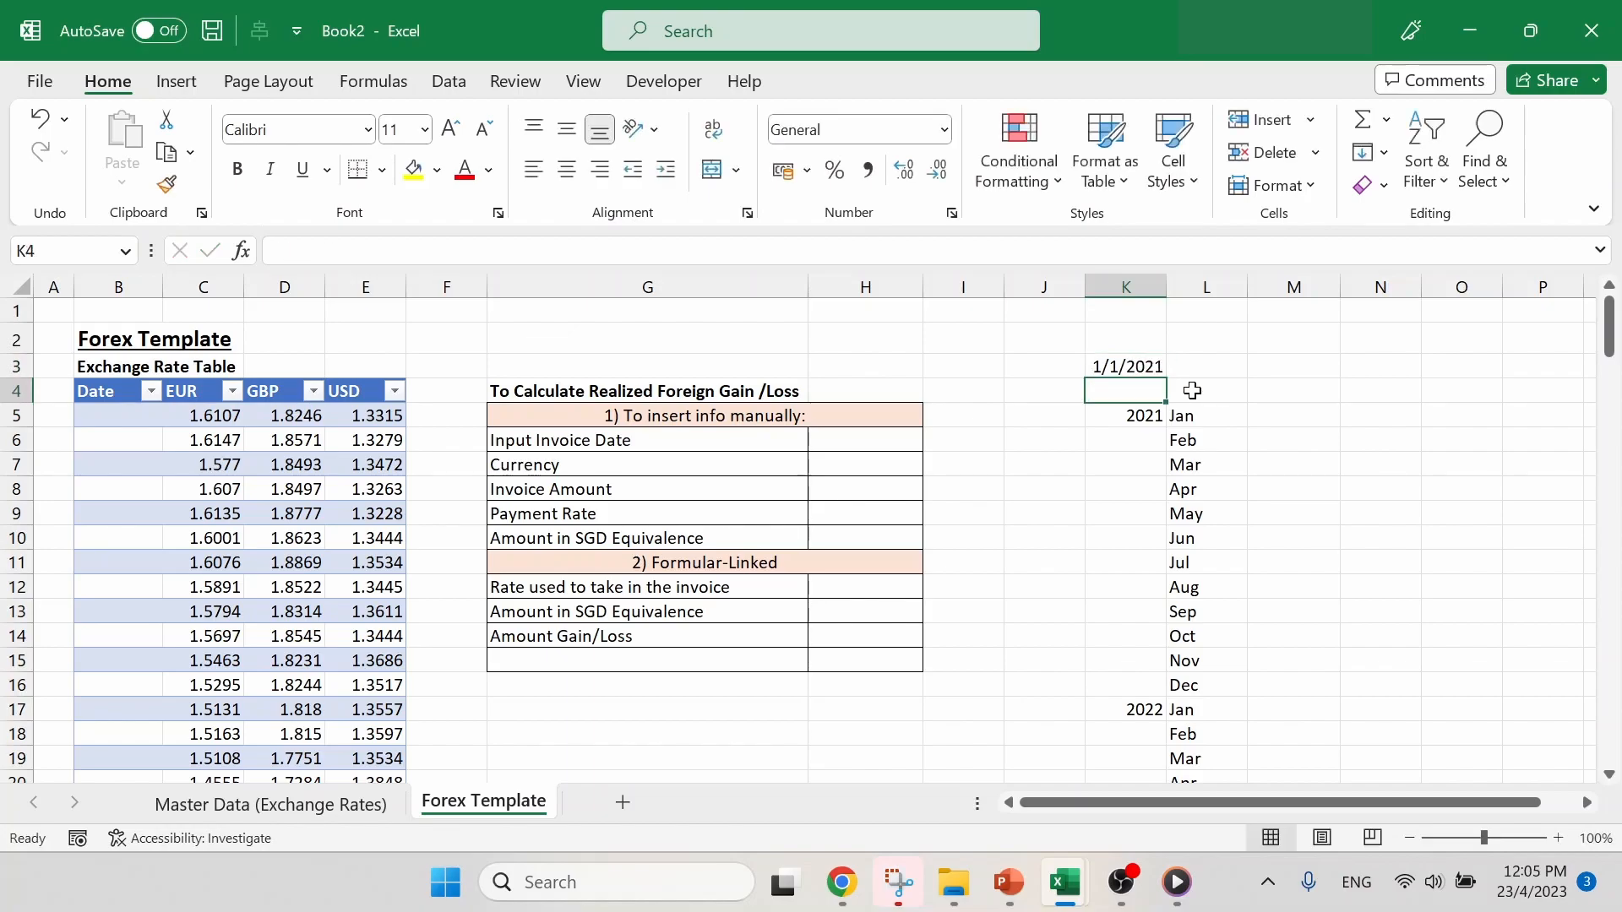
- Enter the formula =(1&L5&K5)+0 in cell M5 to combine day 1, the month and the year into a date
click(1169, 415)
drag(1163, 418, 1144, 416)
click(1346, 423)
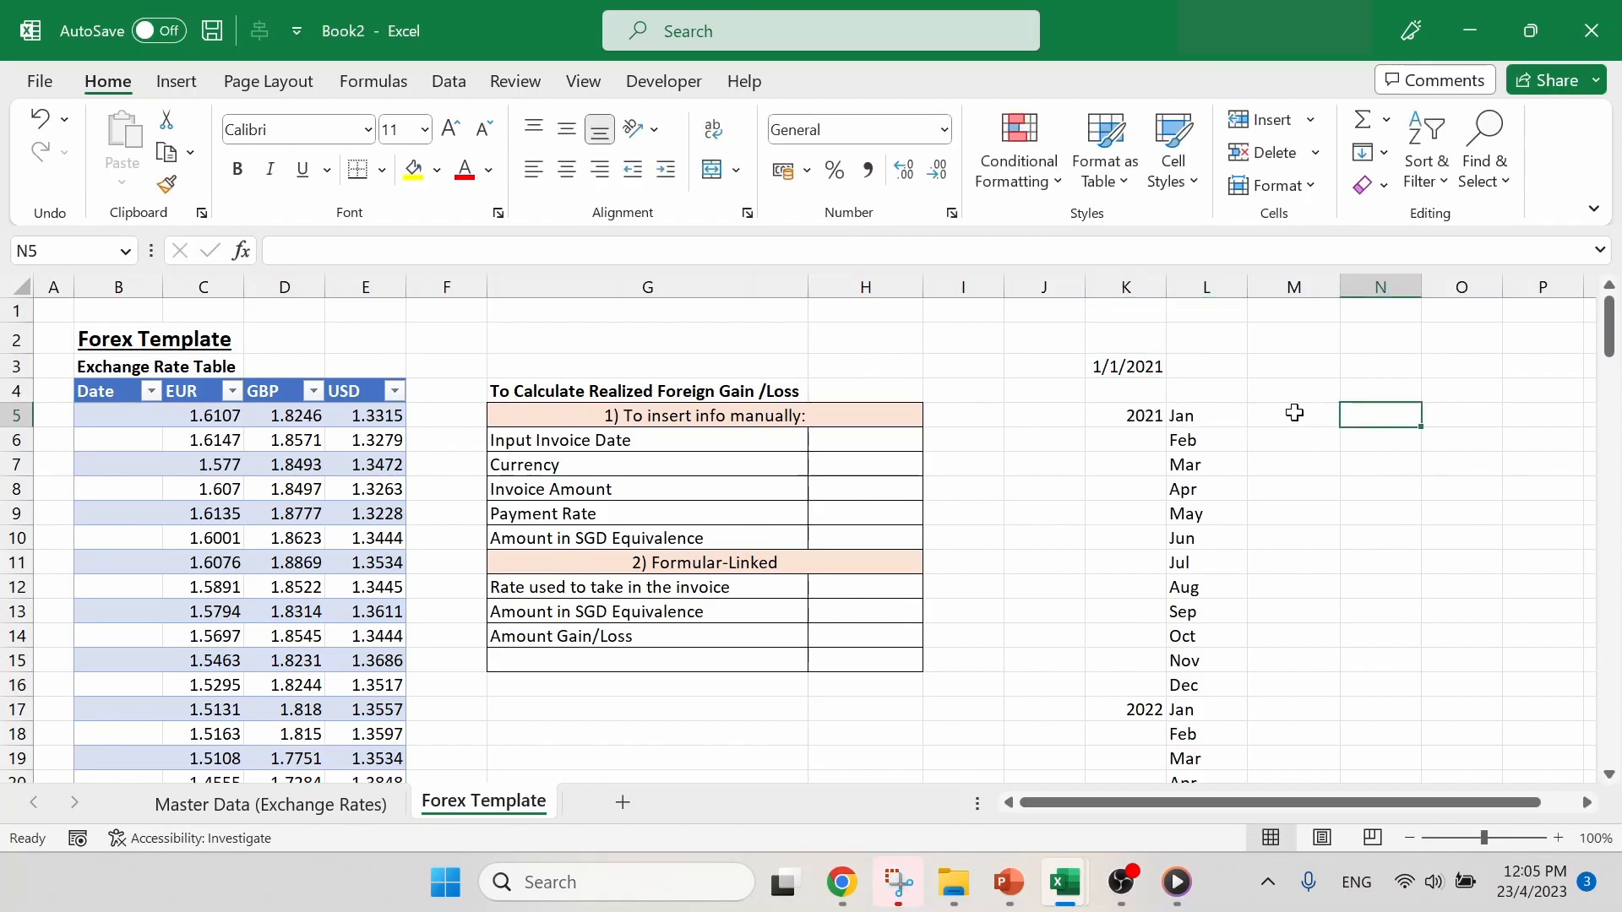
click(1289, 412)
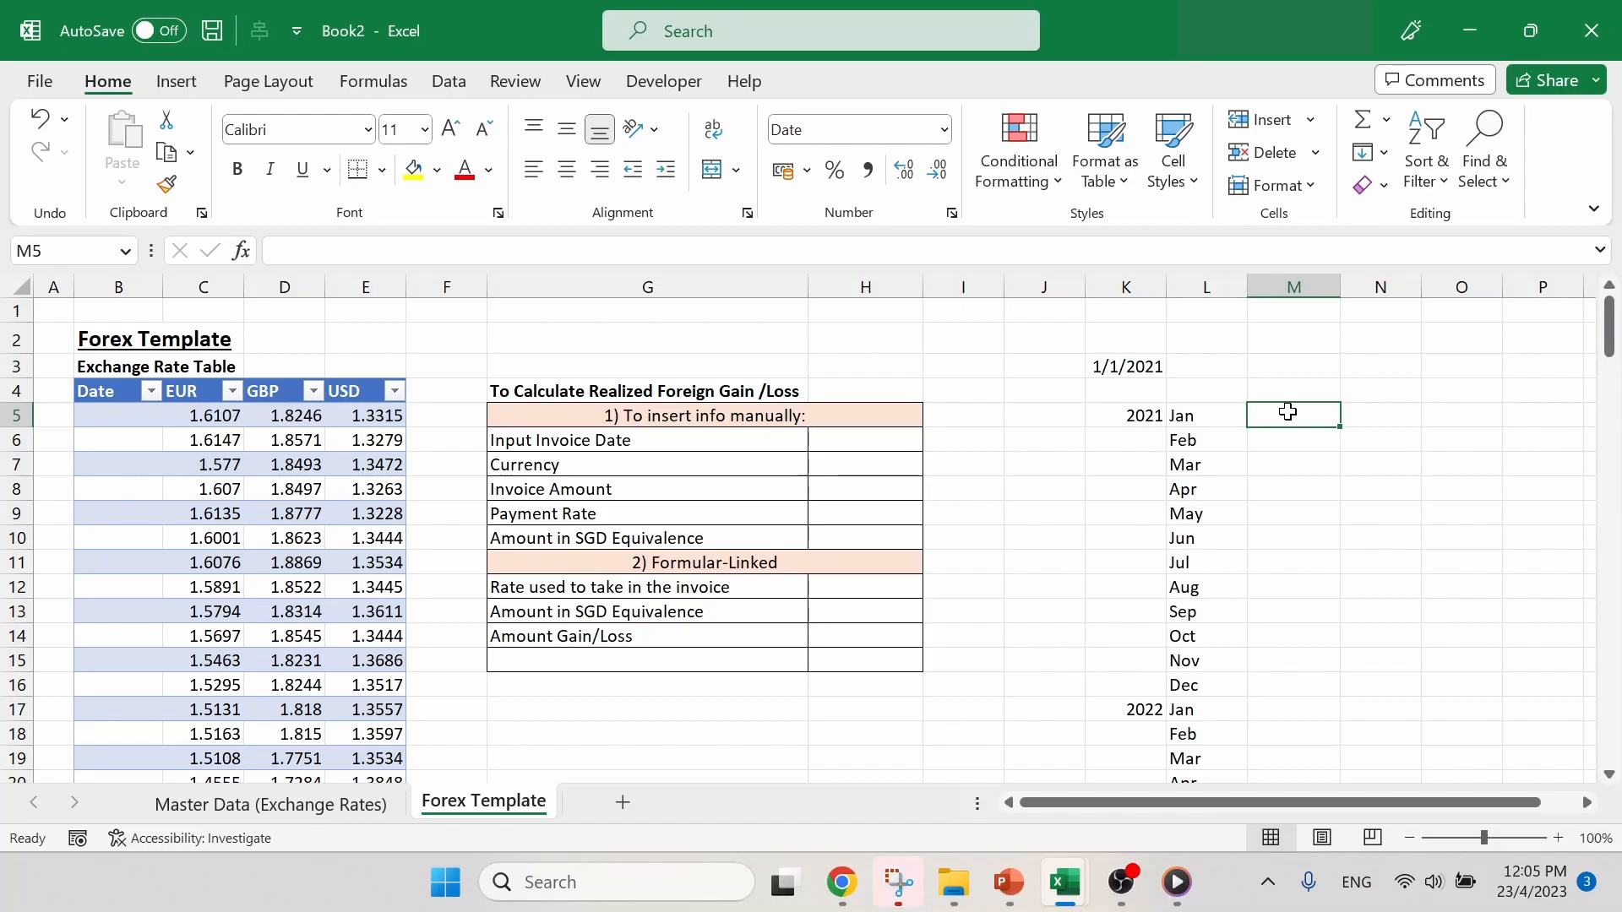
text(=)
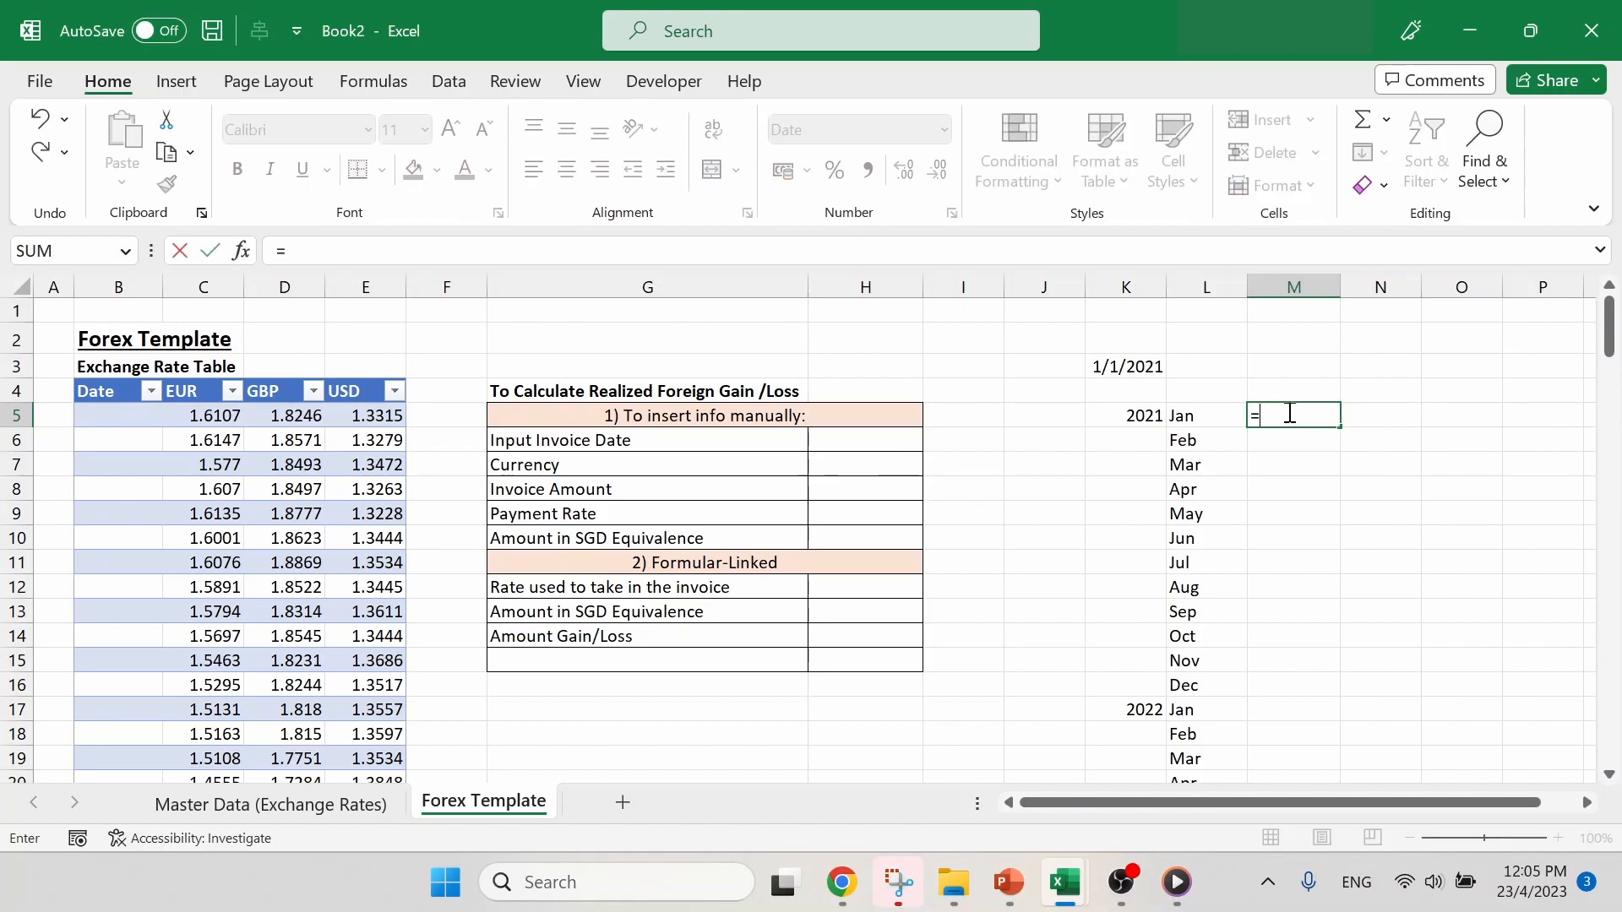
text((1&)
click(1202, 417)
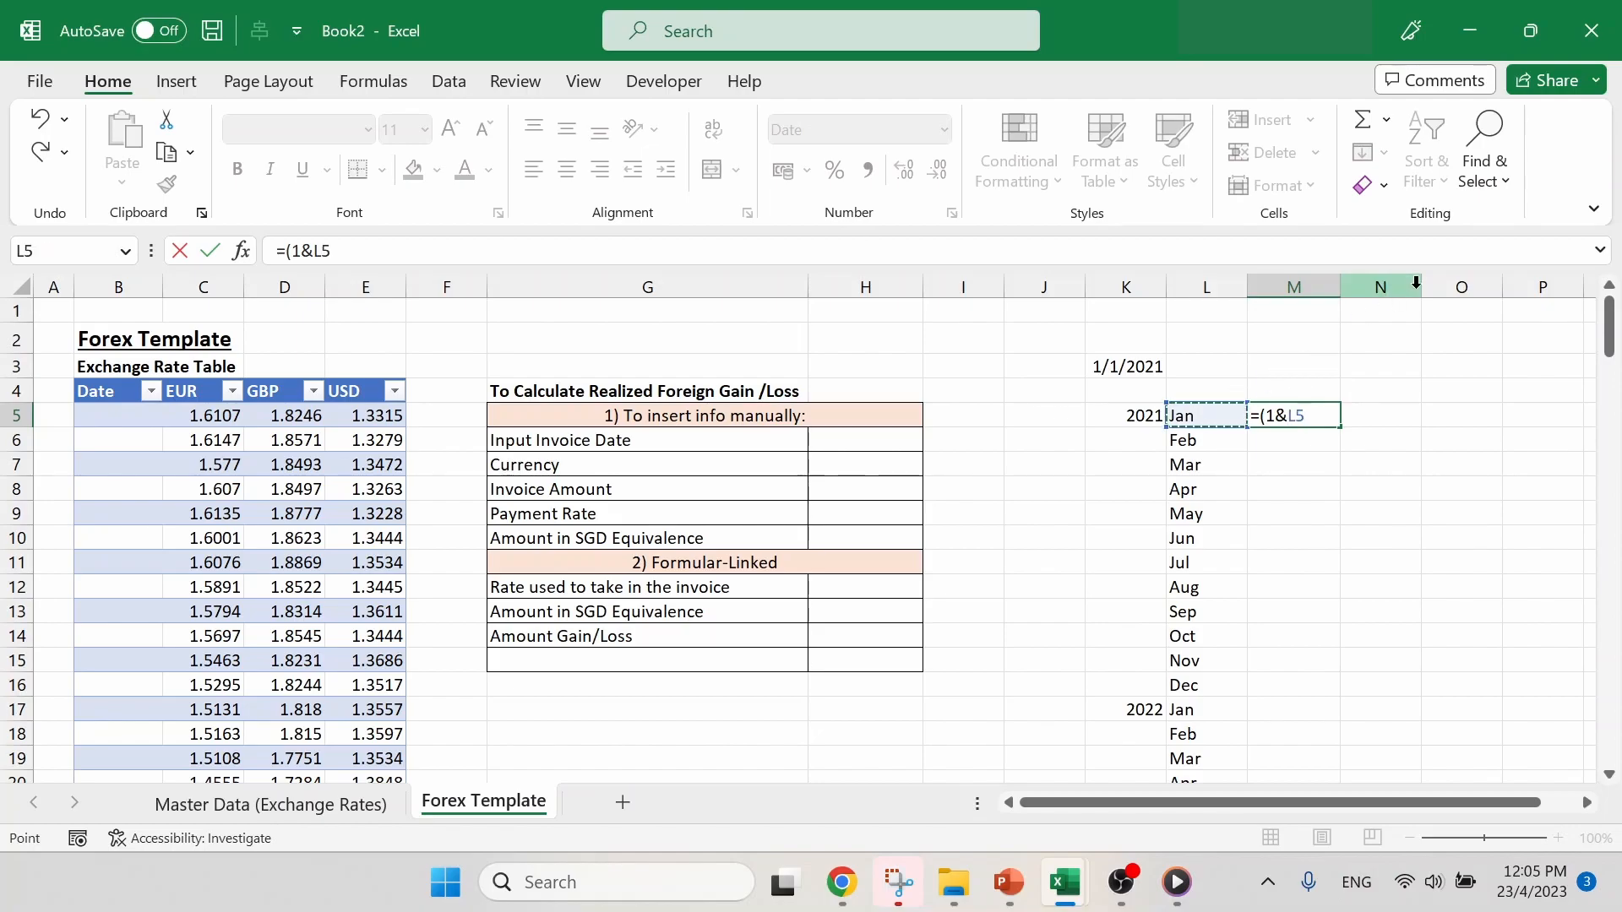
text(&)
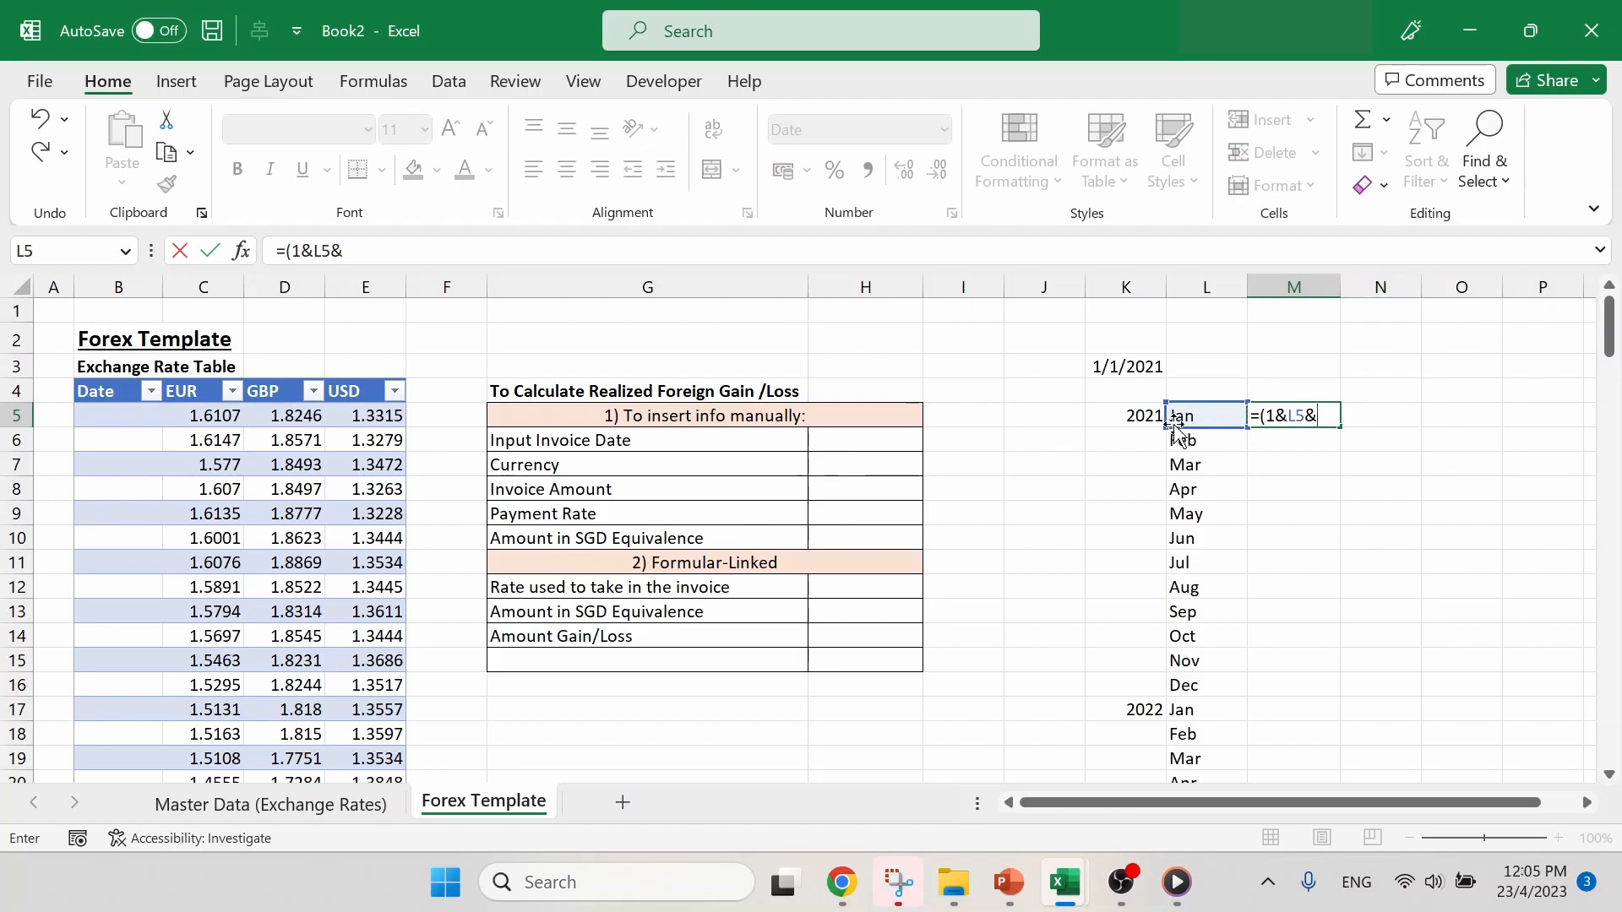
click(1142, 414)
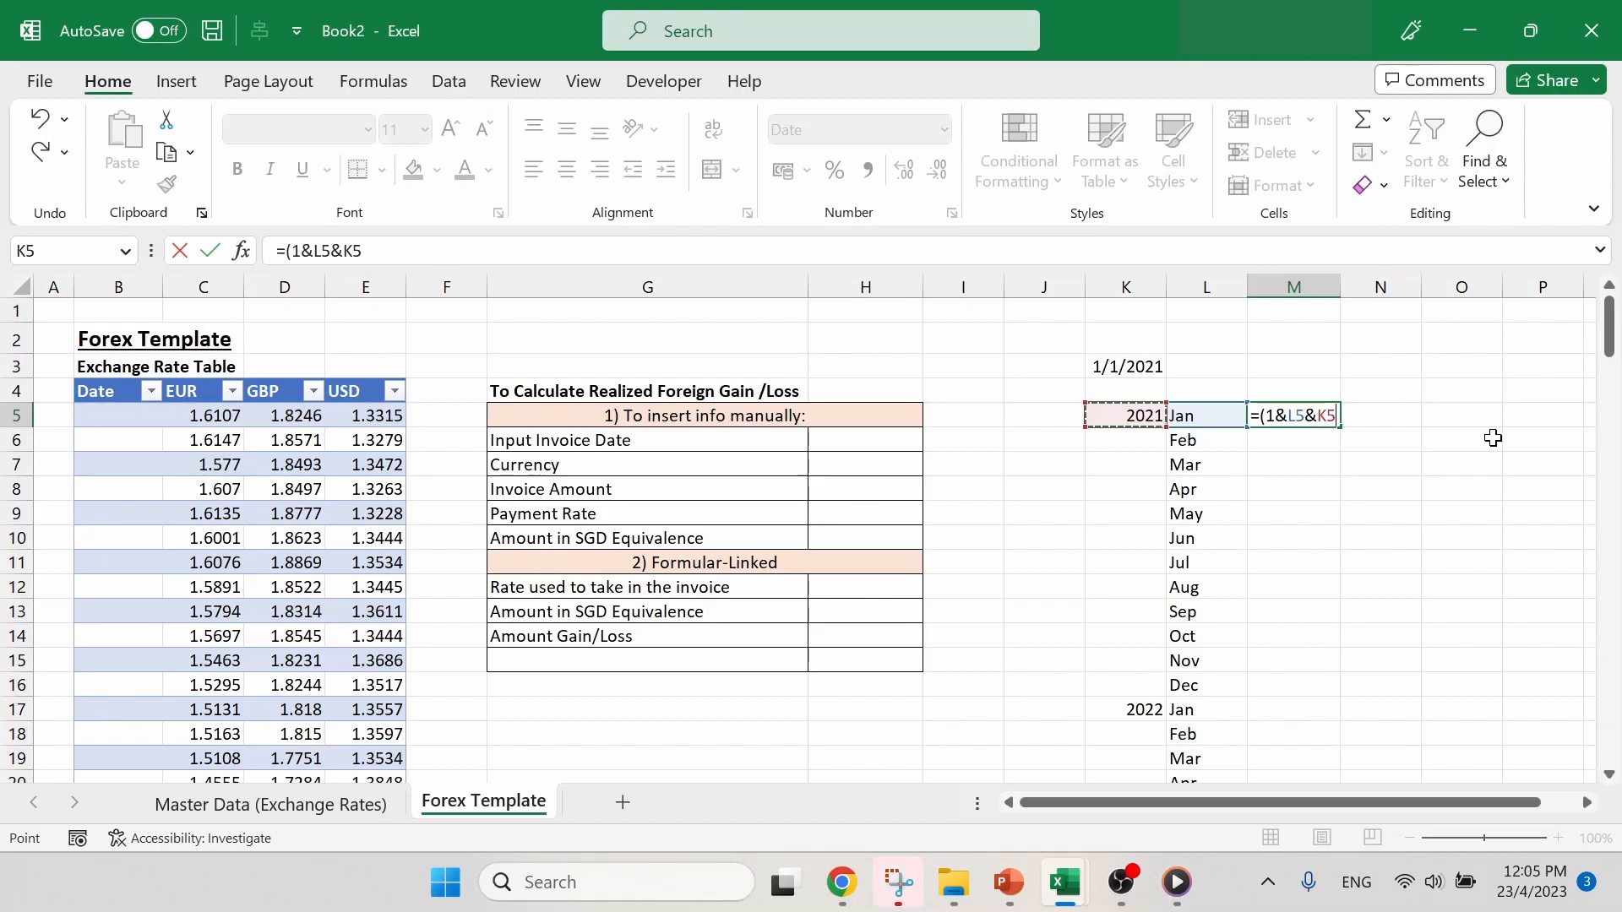
text()+0)
key(Return)
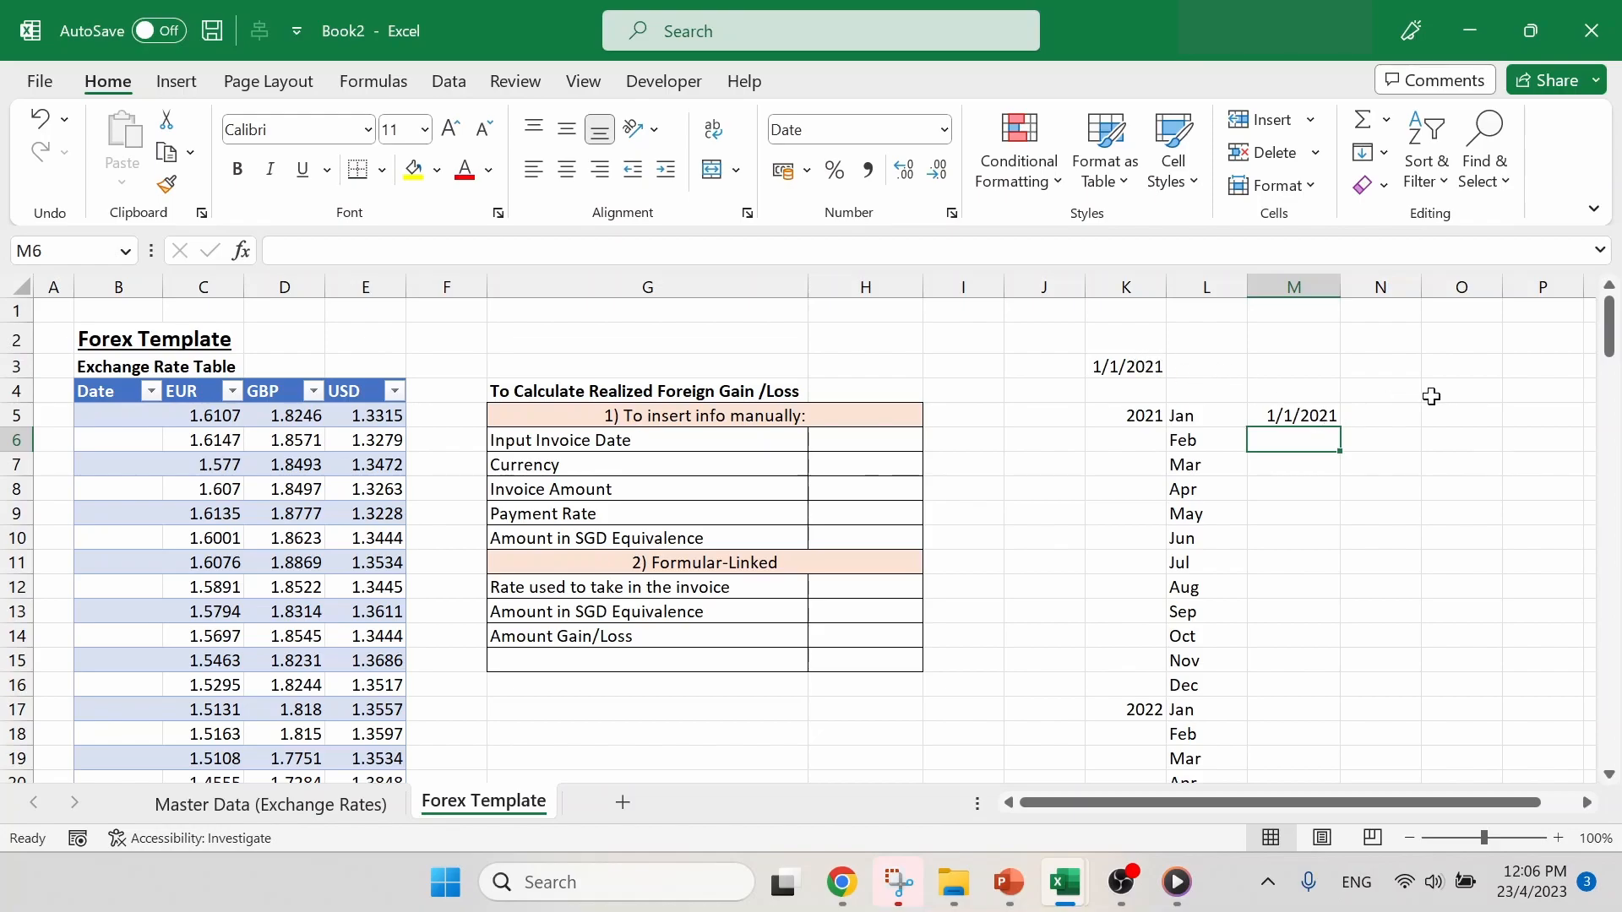
- Fill the date formula with its relative year reference from M5 down to M16
click(1305, 415)
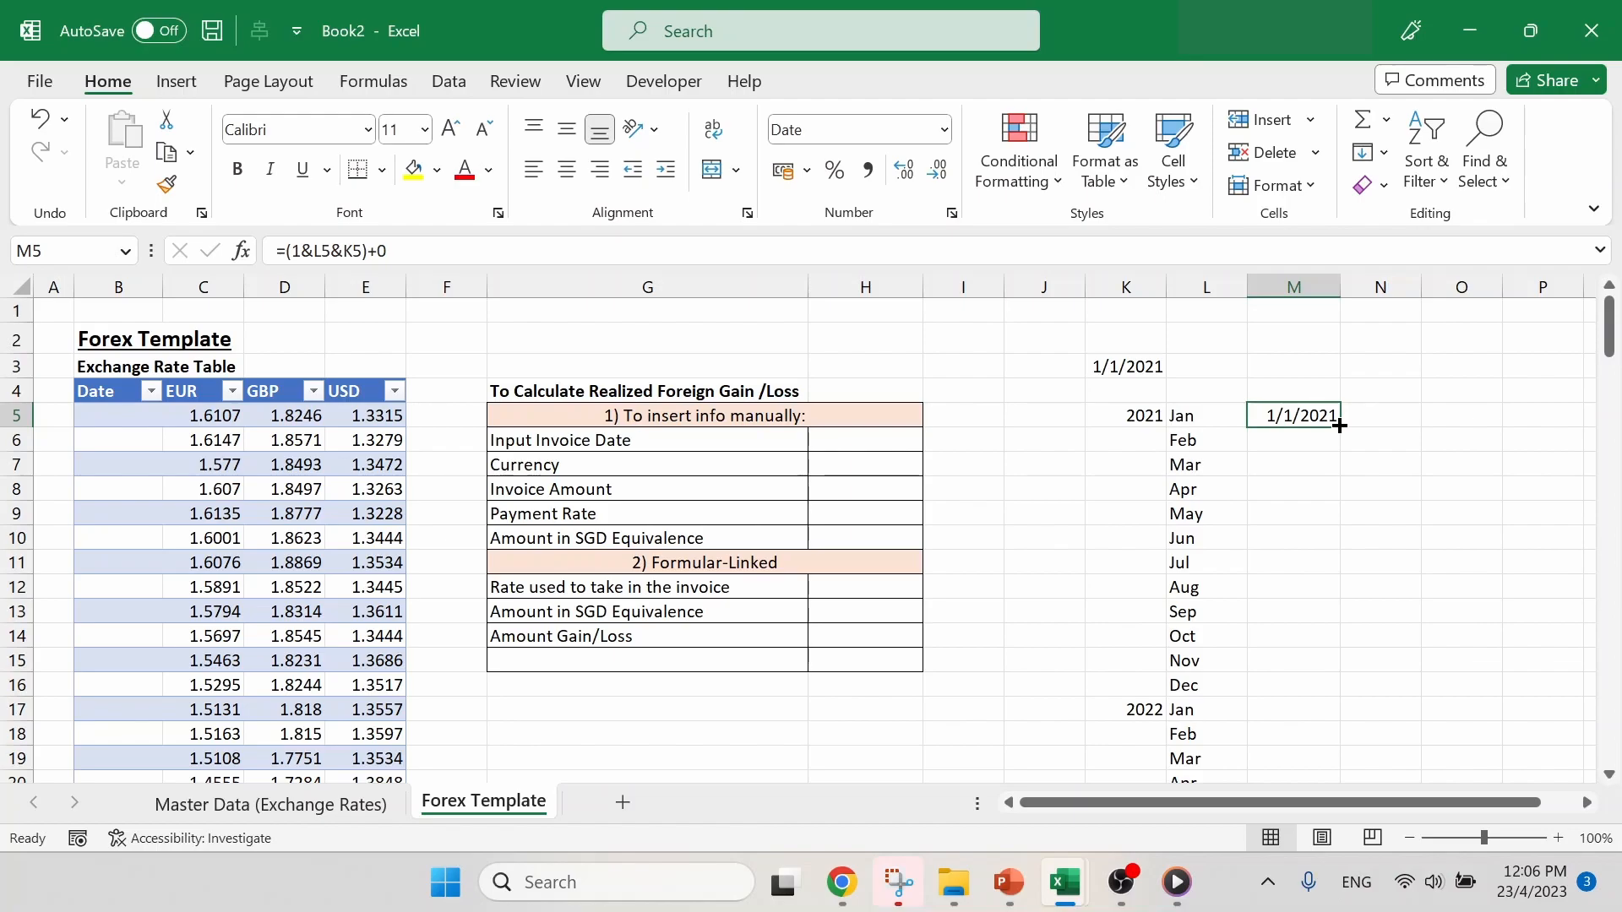
drag(1339, 425, 1350, 685)
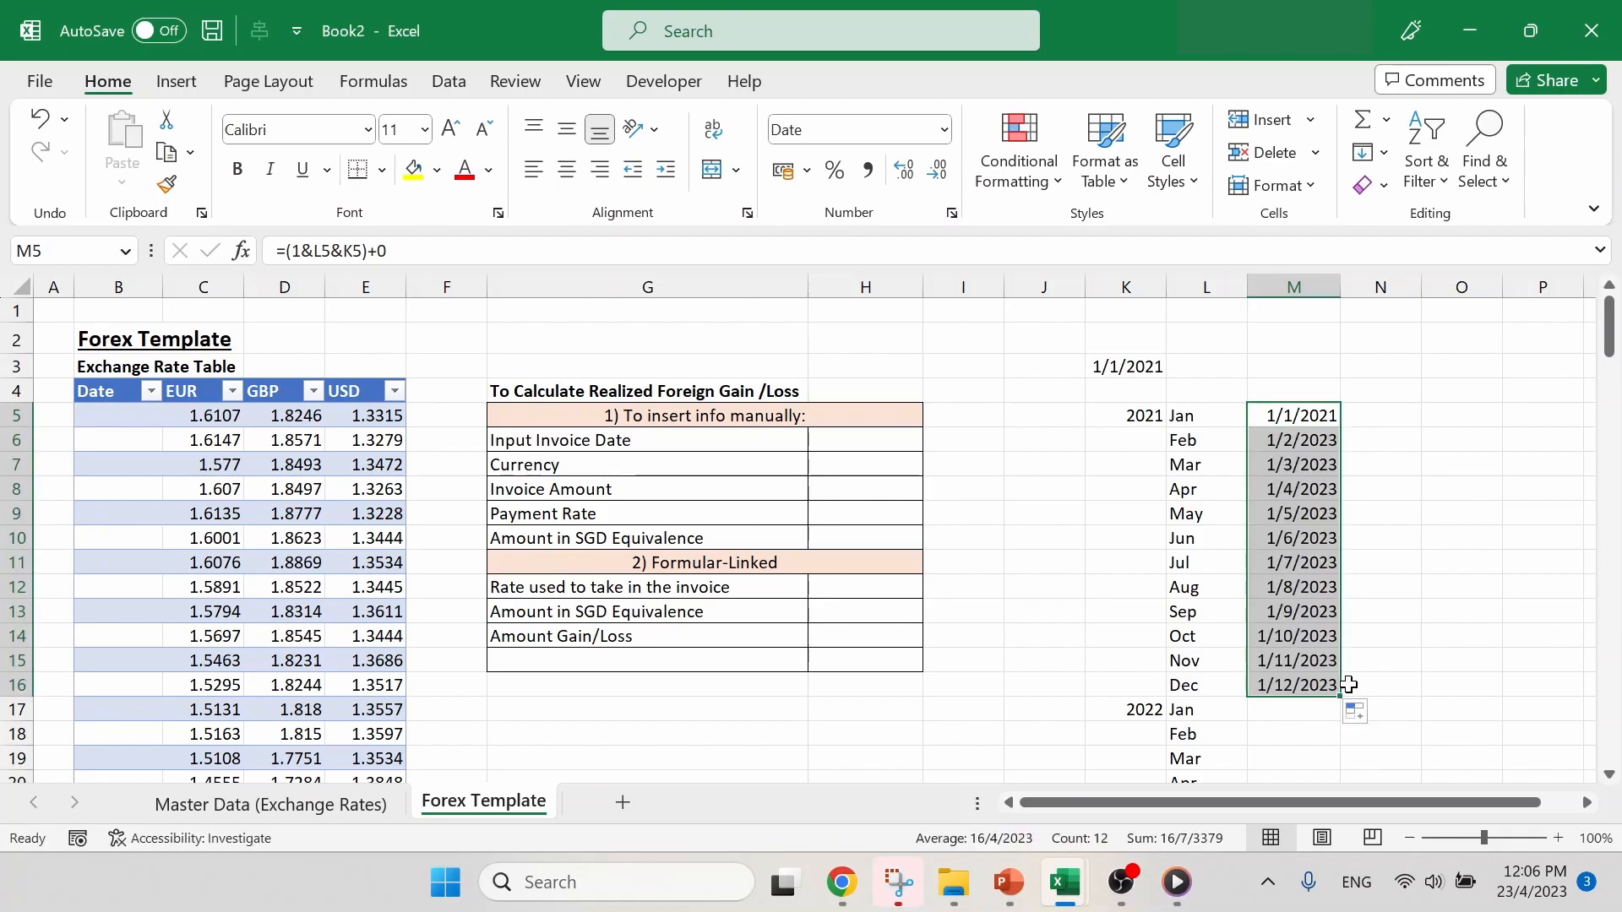
click(1396, 457)
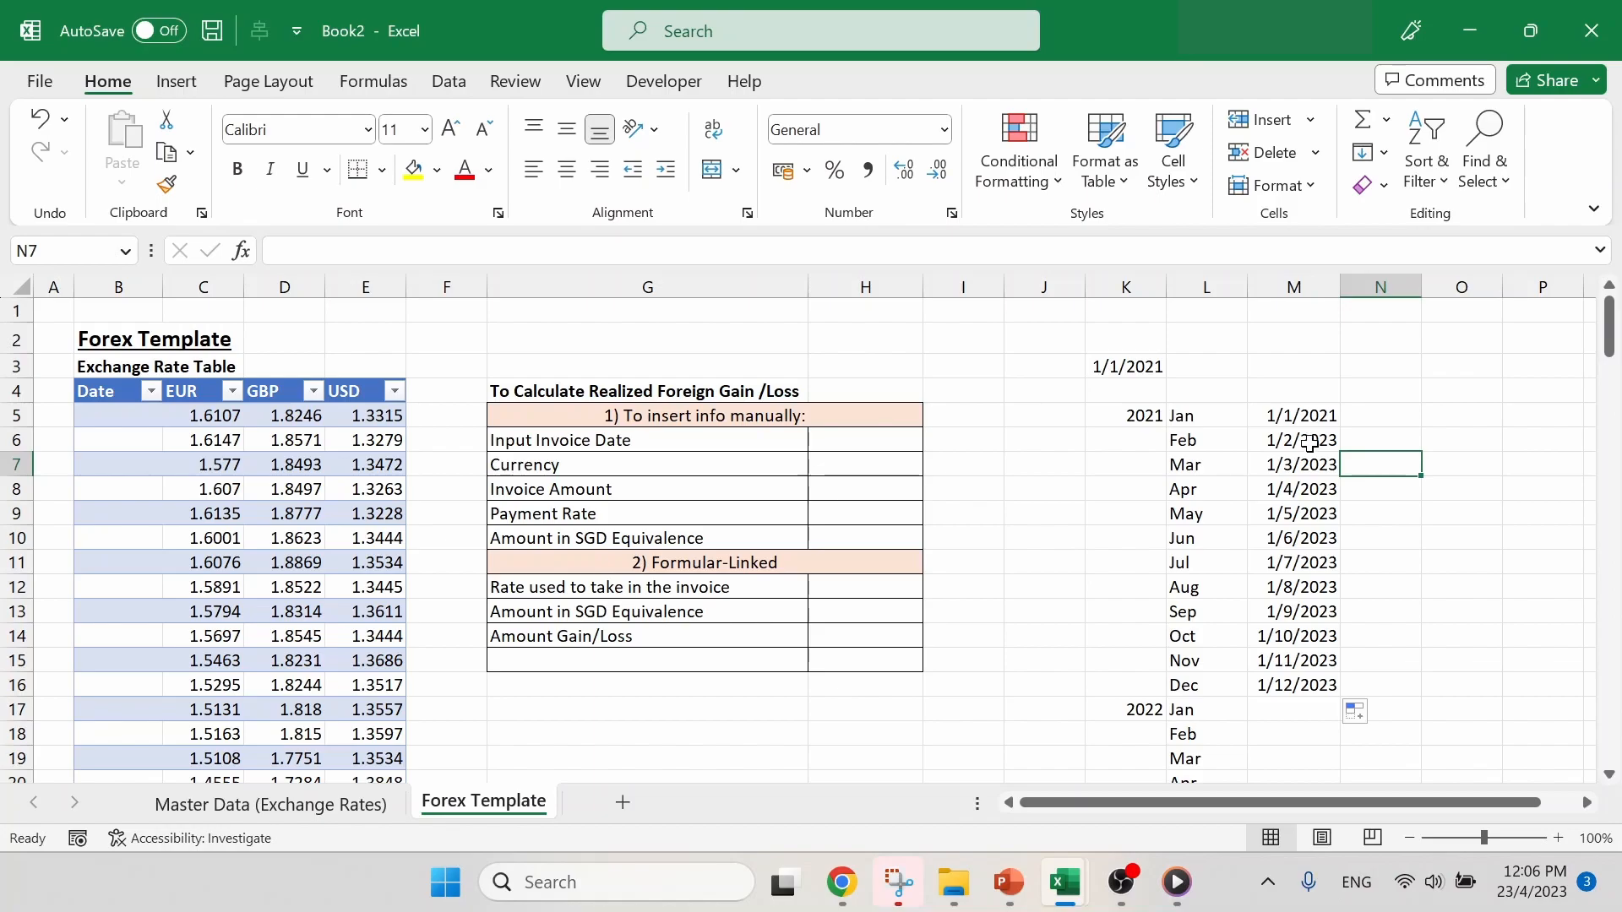
- Make the year reference in M5 absolute as $K$5 and refill the formula down through M16 for the 2021 months
click(1312, 418)
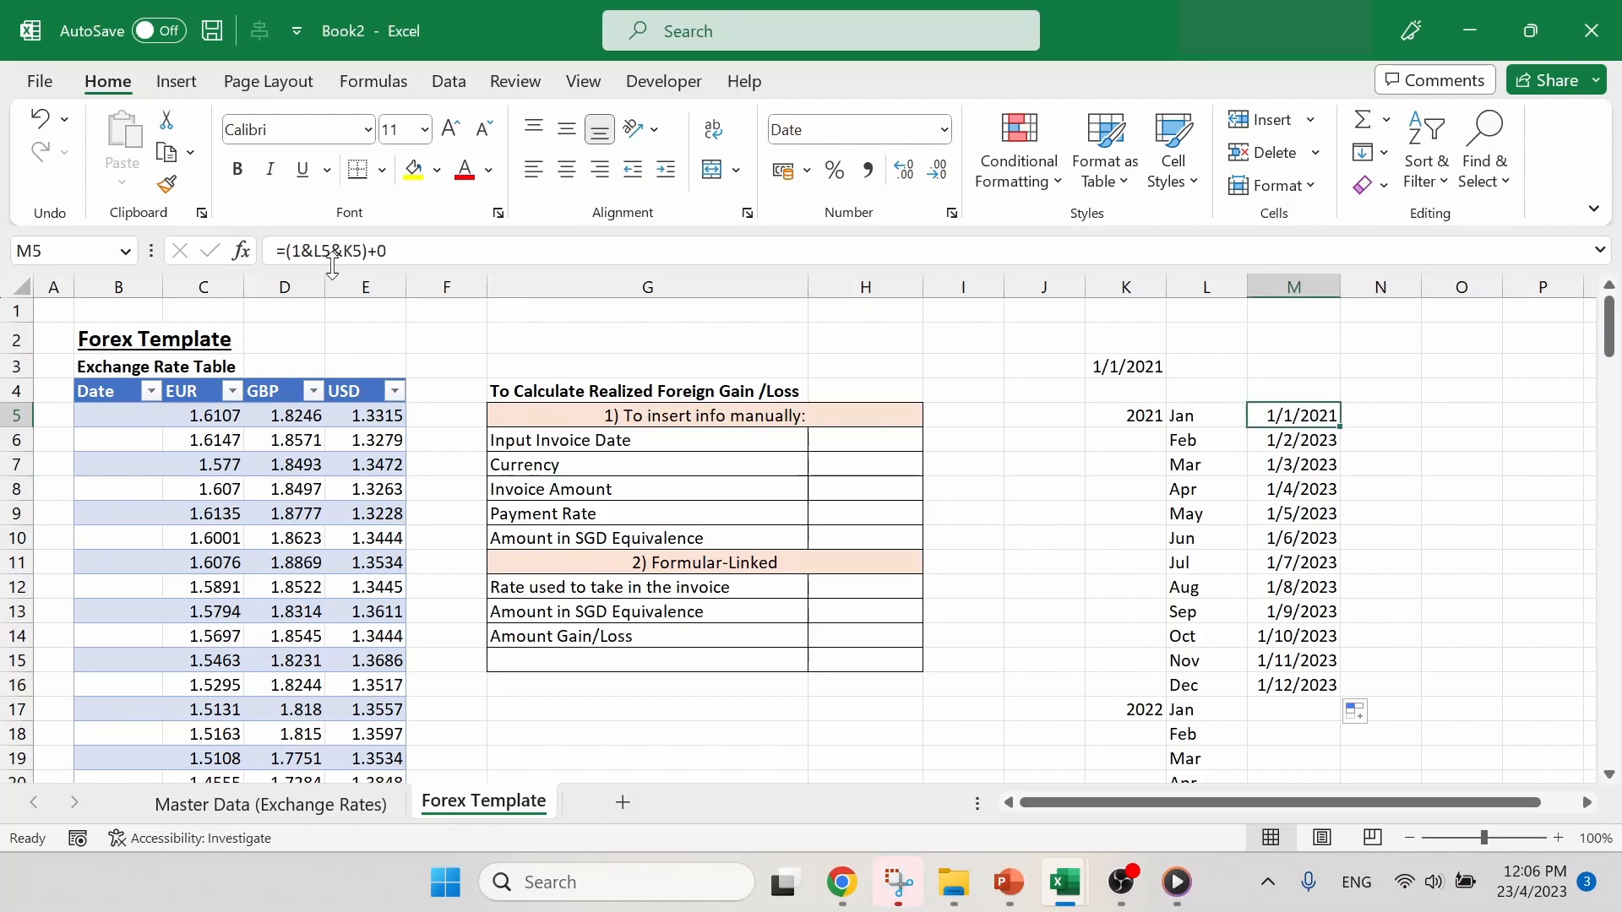
click(353, 250)
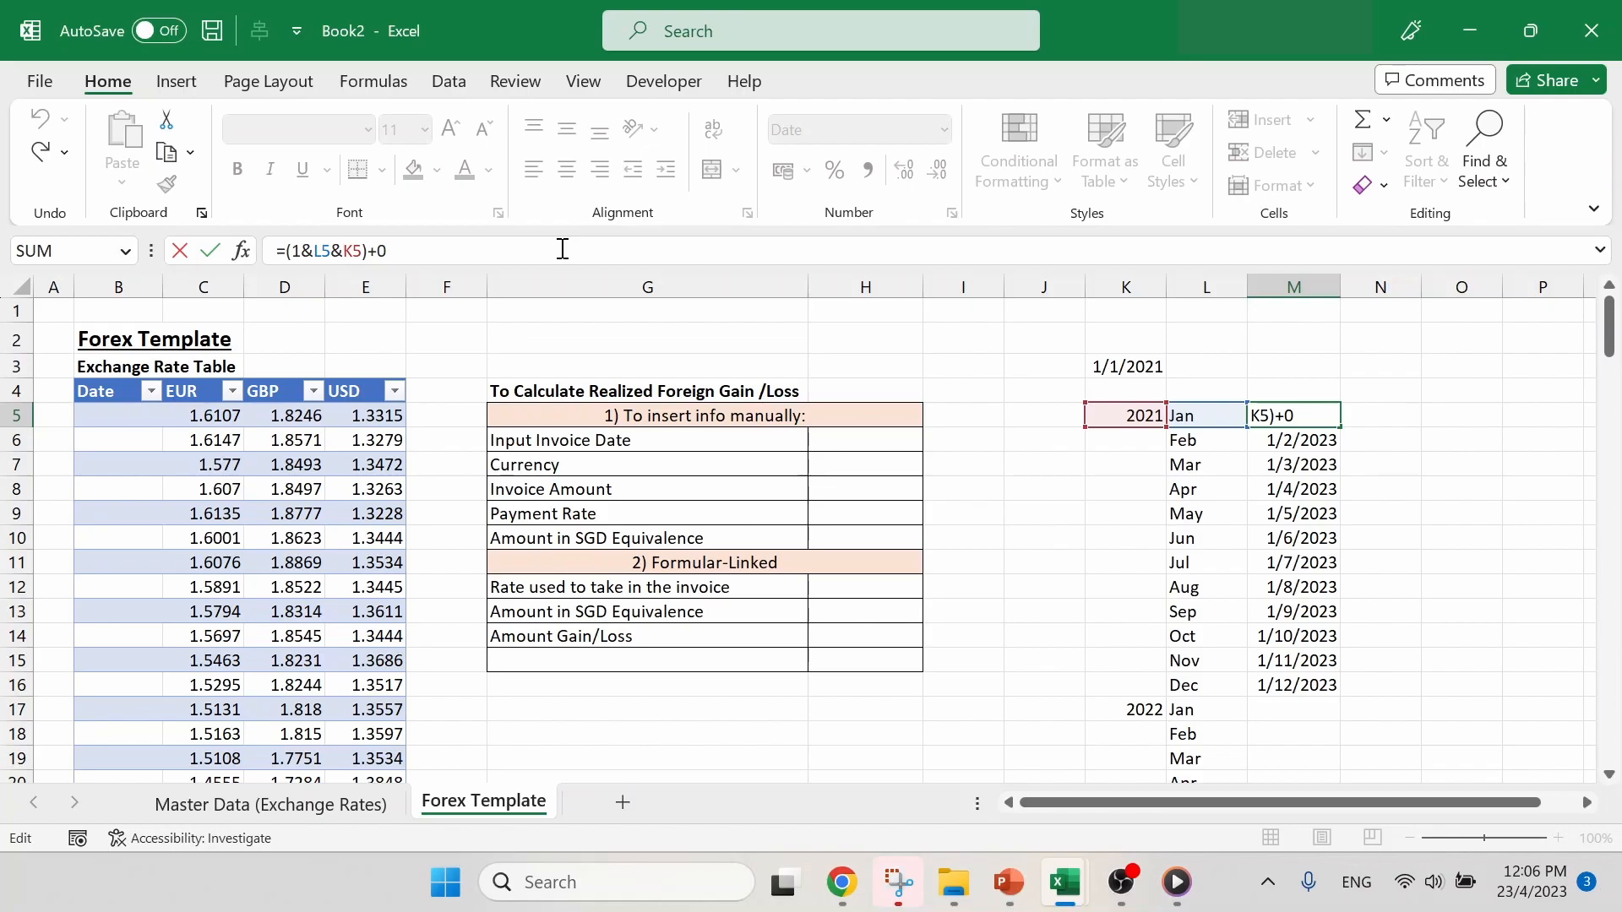
key(F4)
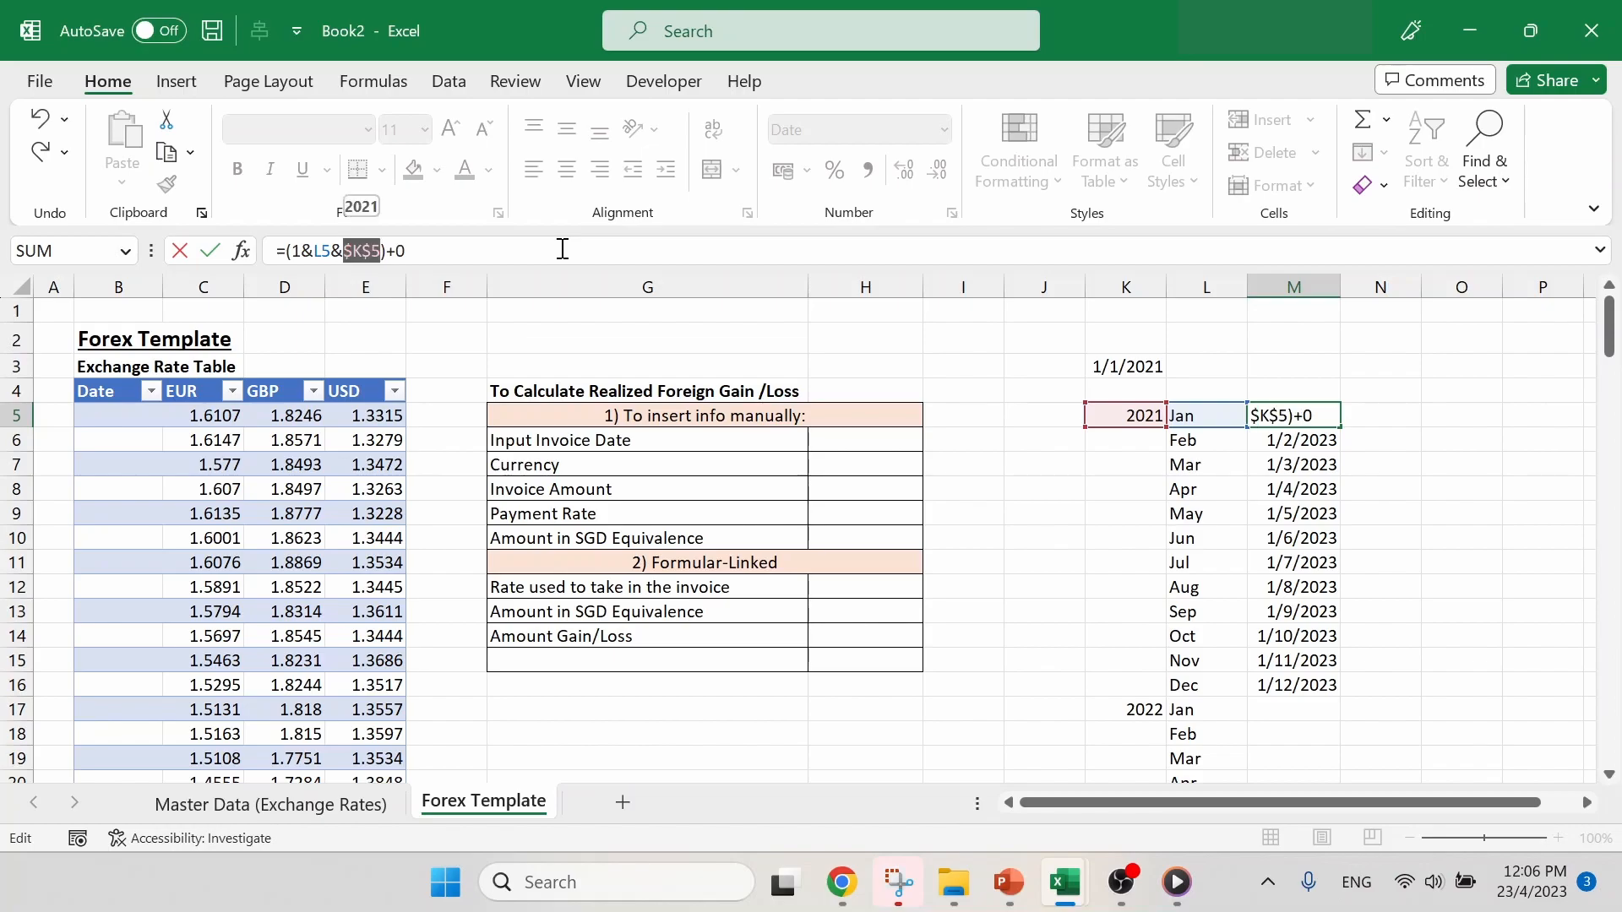
click(373, 251)
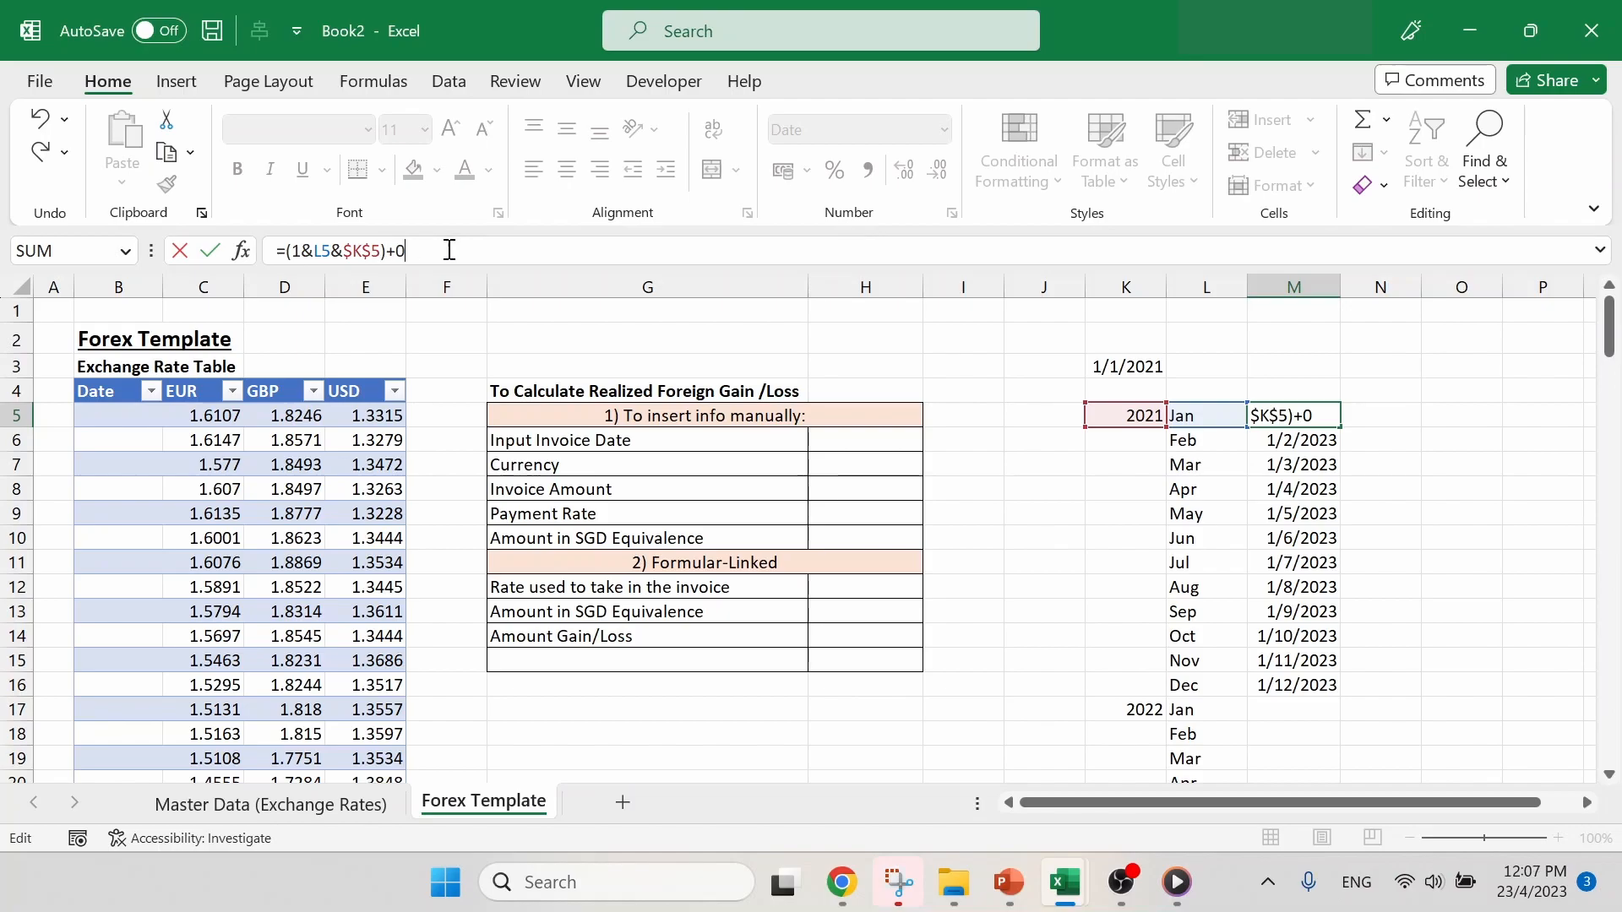
key(Return)
click(1295, 416)
drag(1339, 456, 1345, 689)
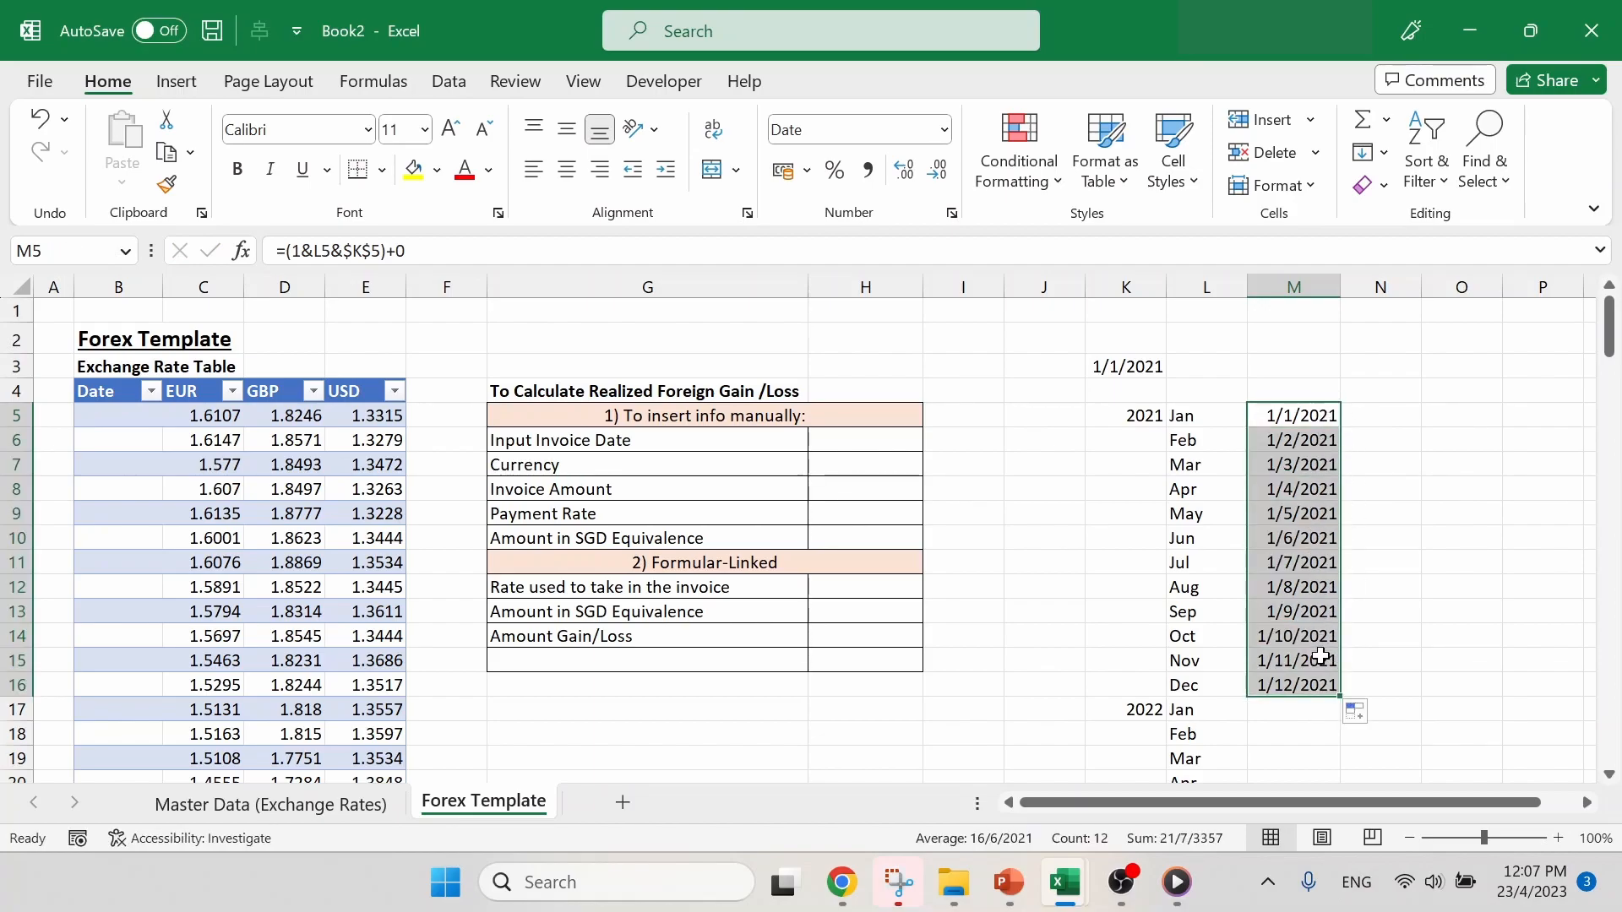
scroll(1459, 553, down, 3)
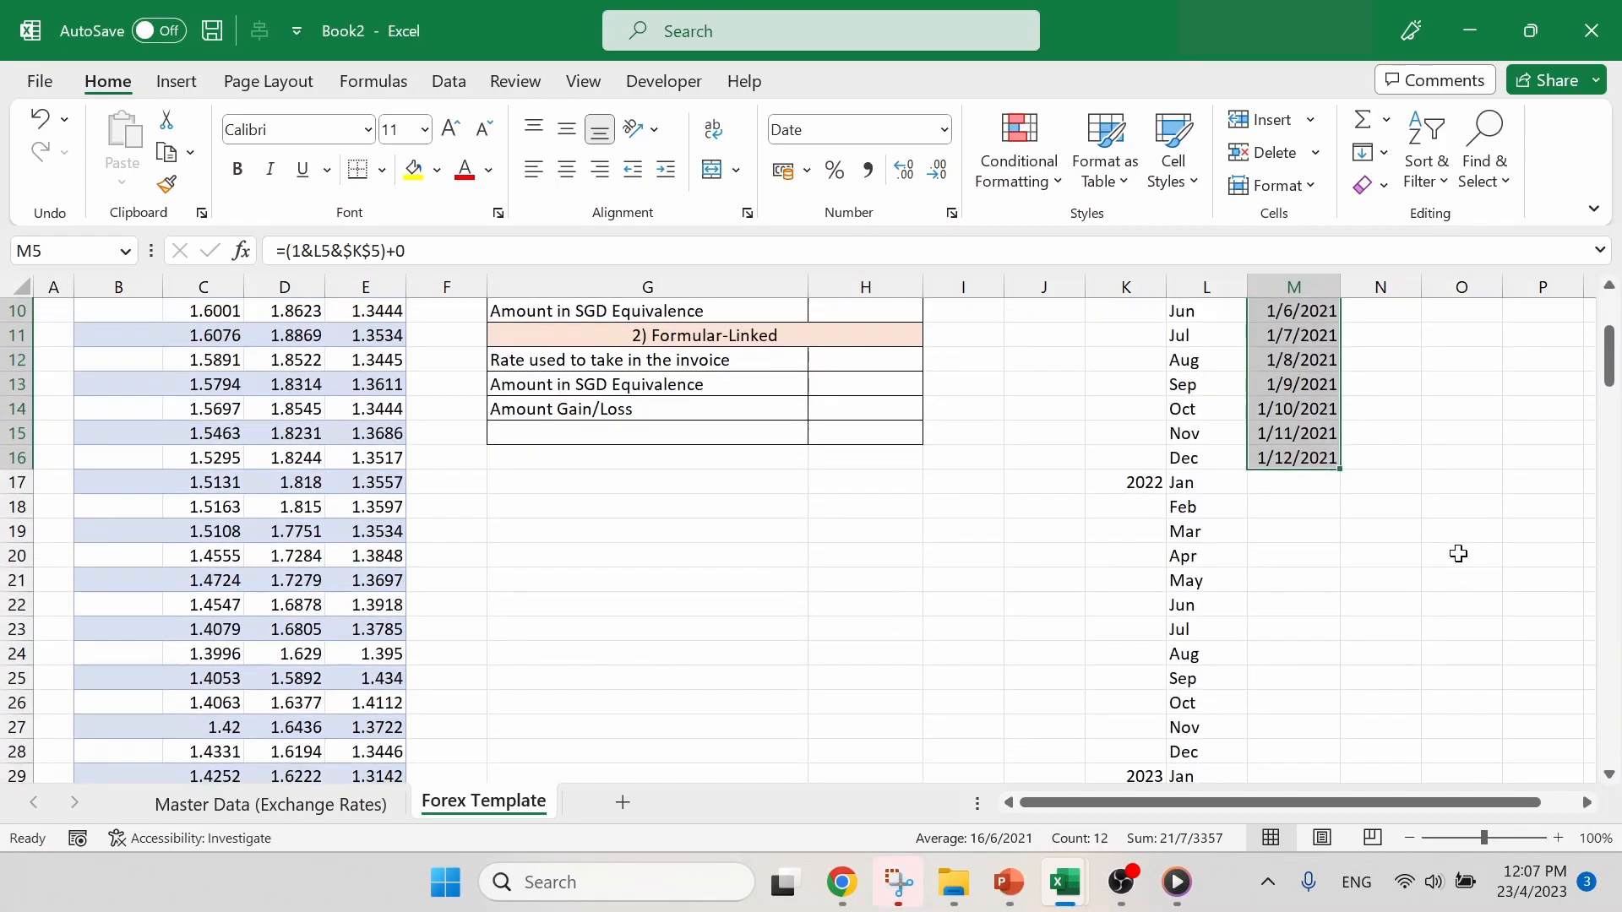
- Extend the date formula from M16 into M17 and point its year reference to $K$17 for 2022
click(1334, 465)
drag(1342, 473, 1344, 490)
click(1418, 430)
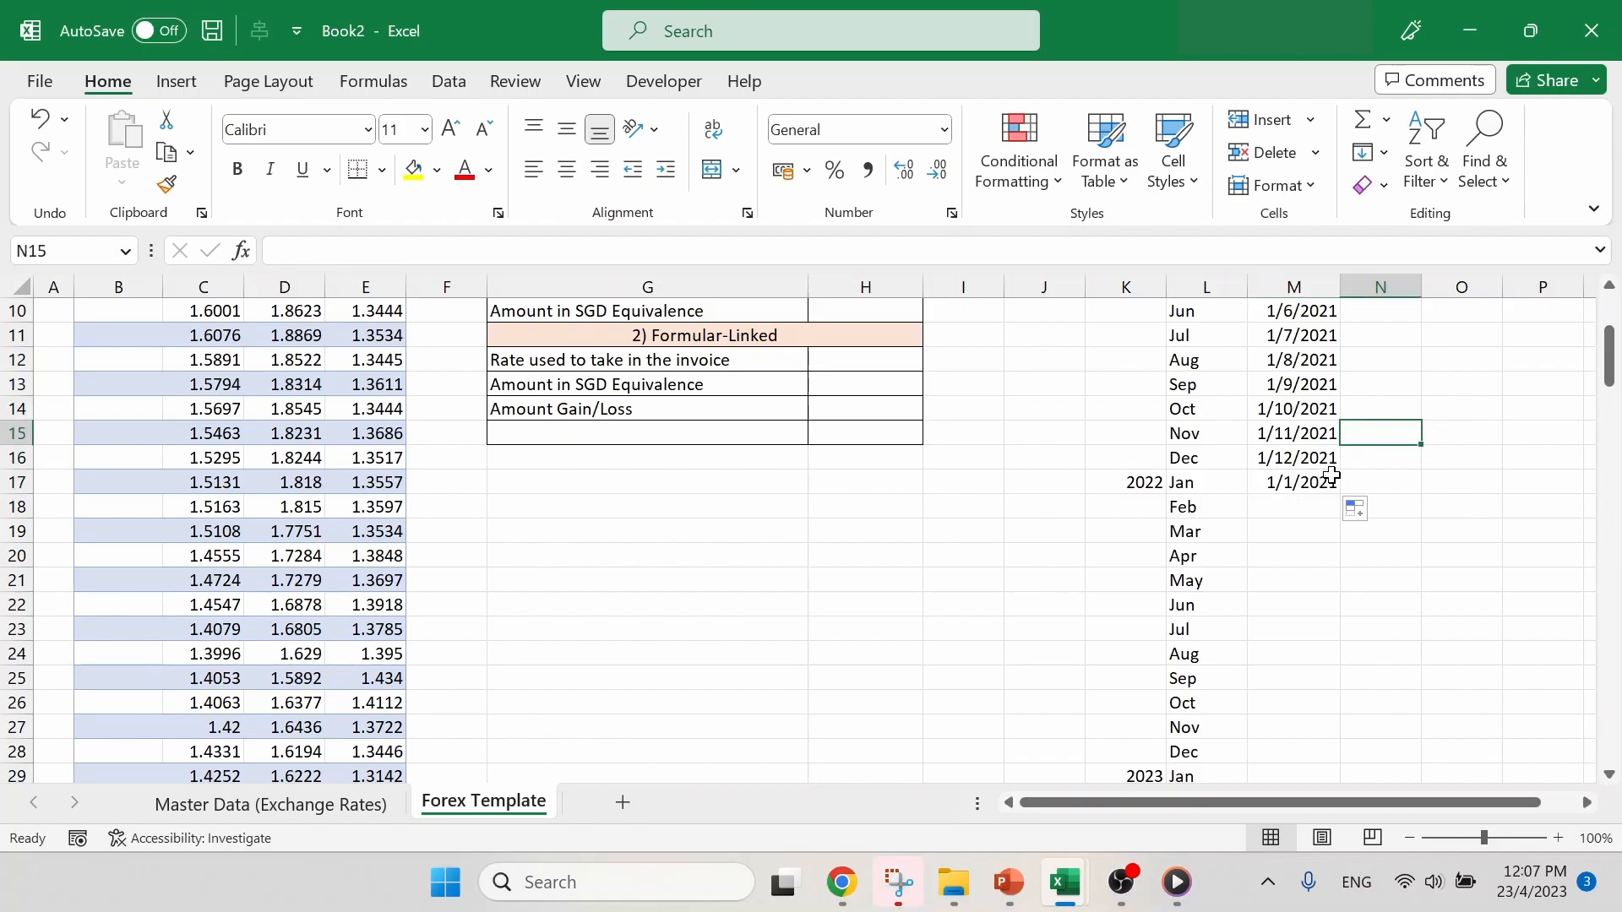
click(1318, 481)
scroll(1396, 499, up, 2)
scroll(1395, 498, up, 1)
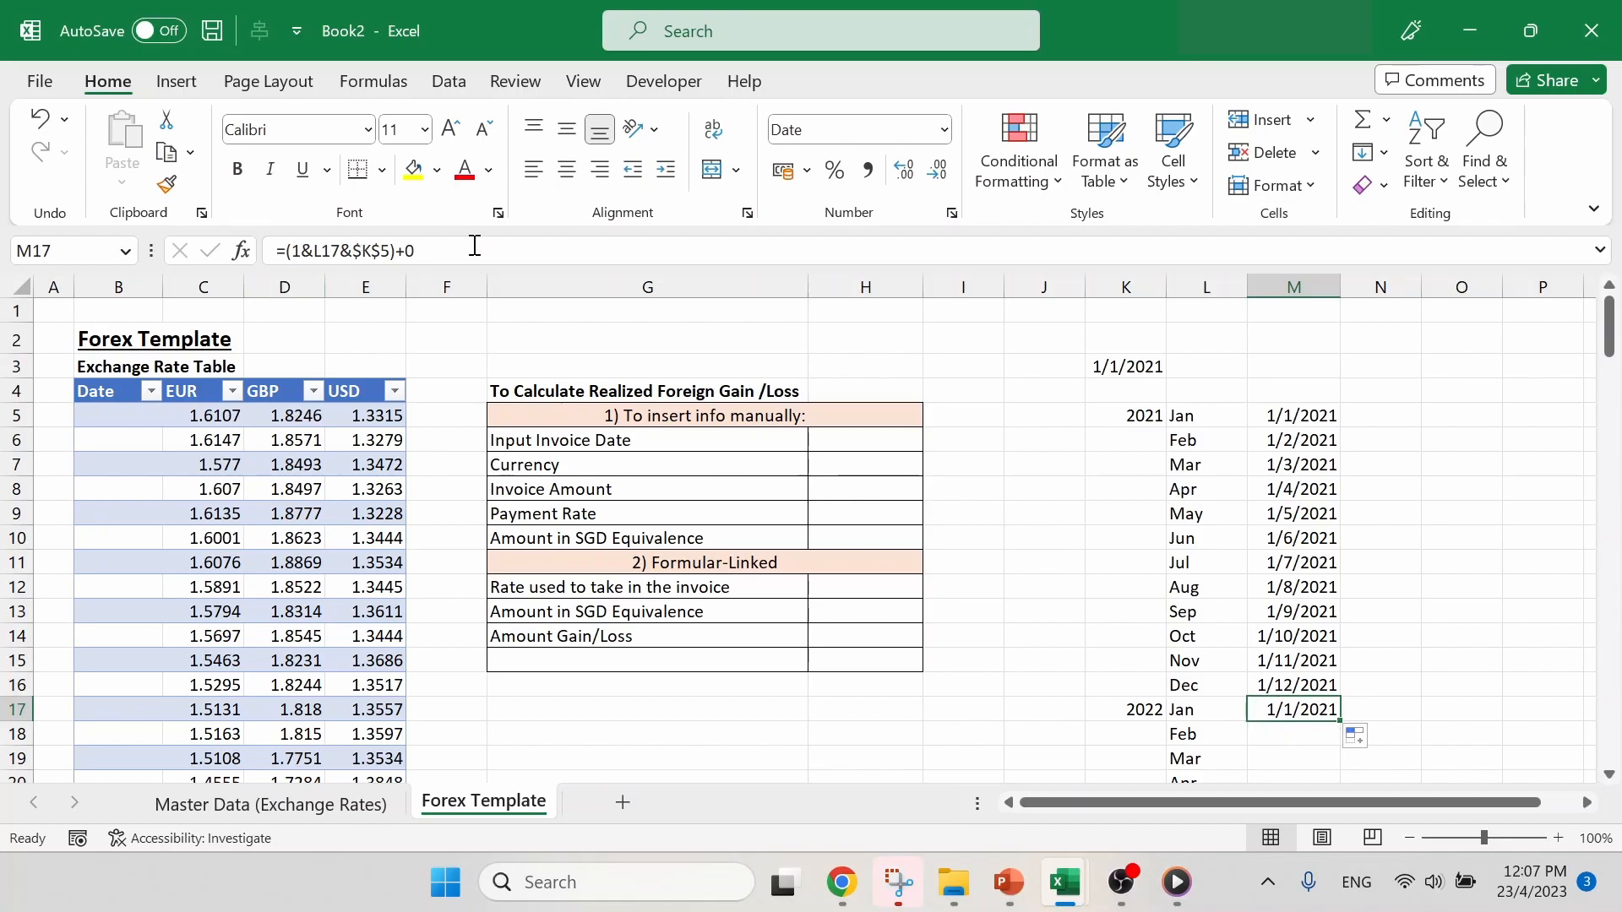
click(500, 250)
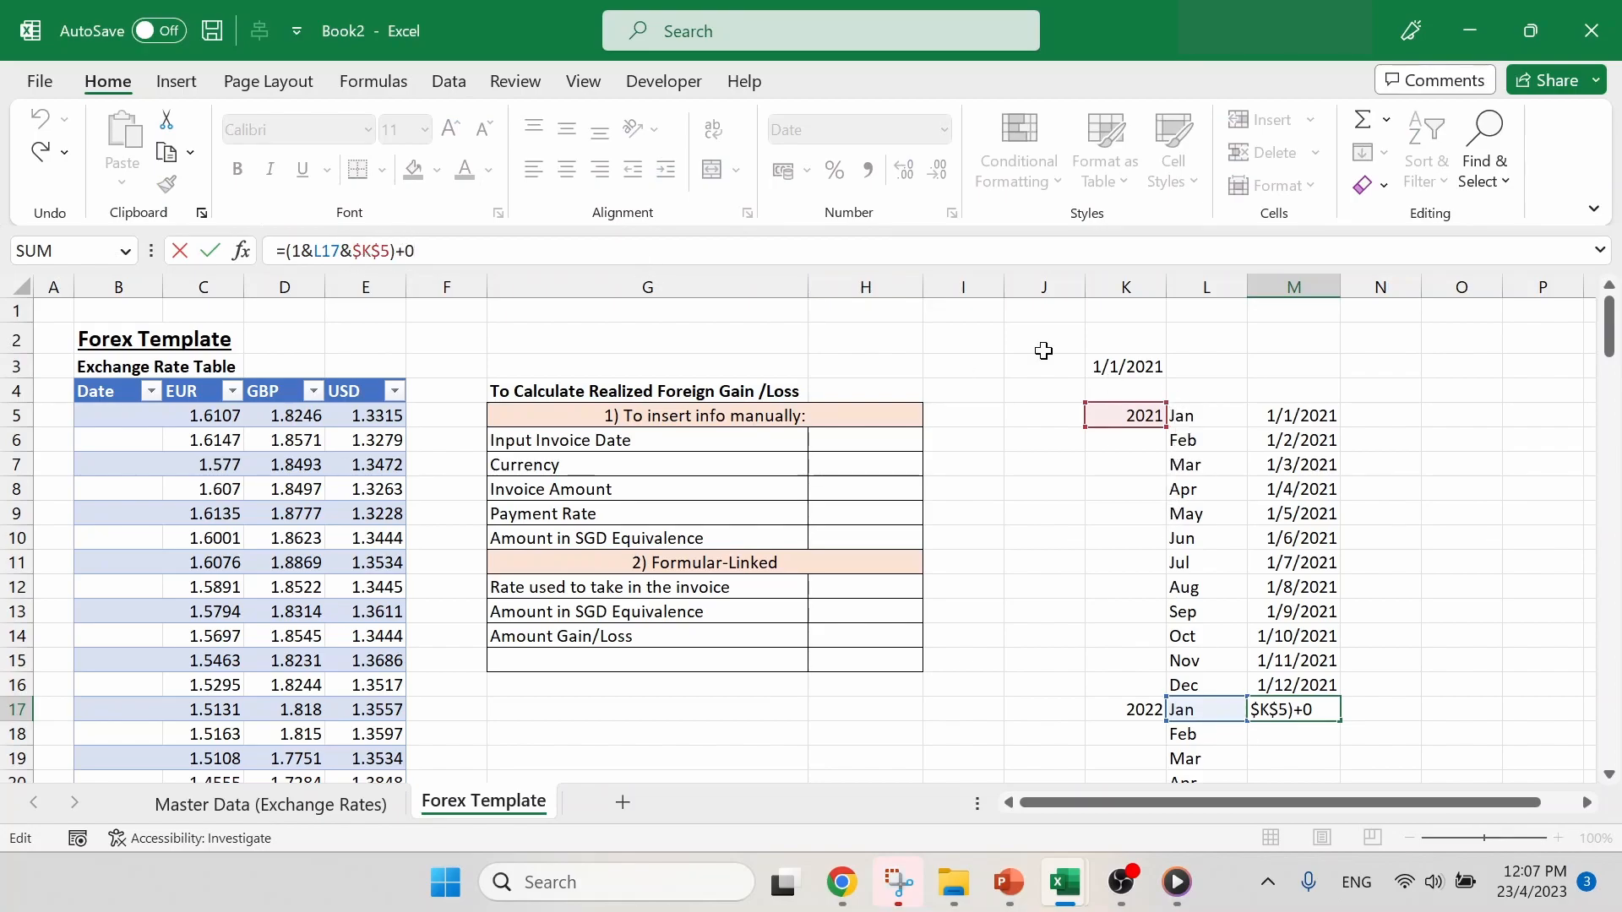
drag(1146, 413, 1164, 720)
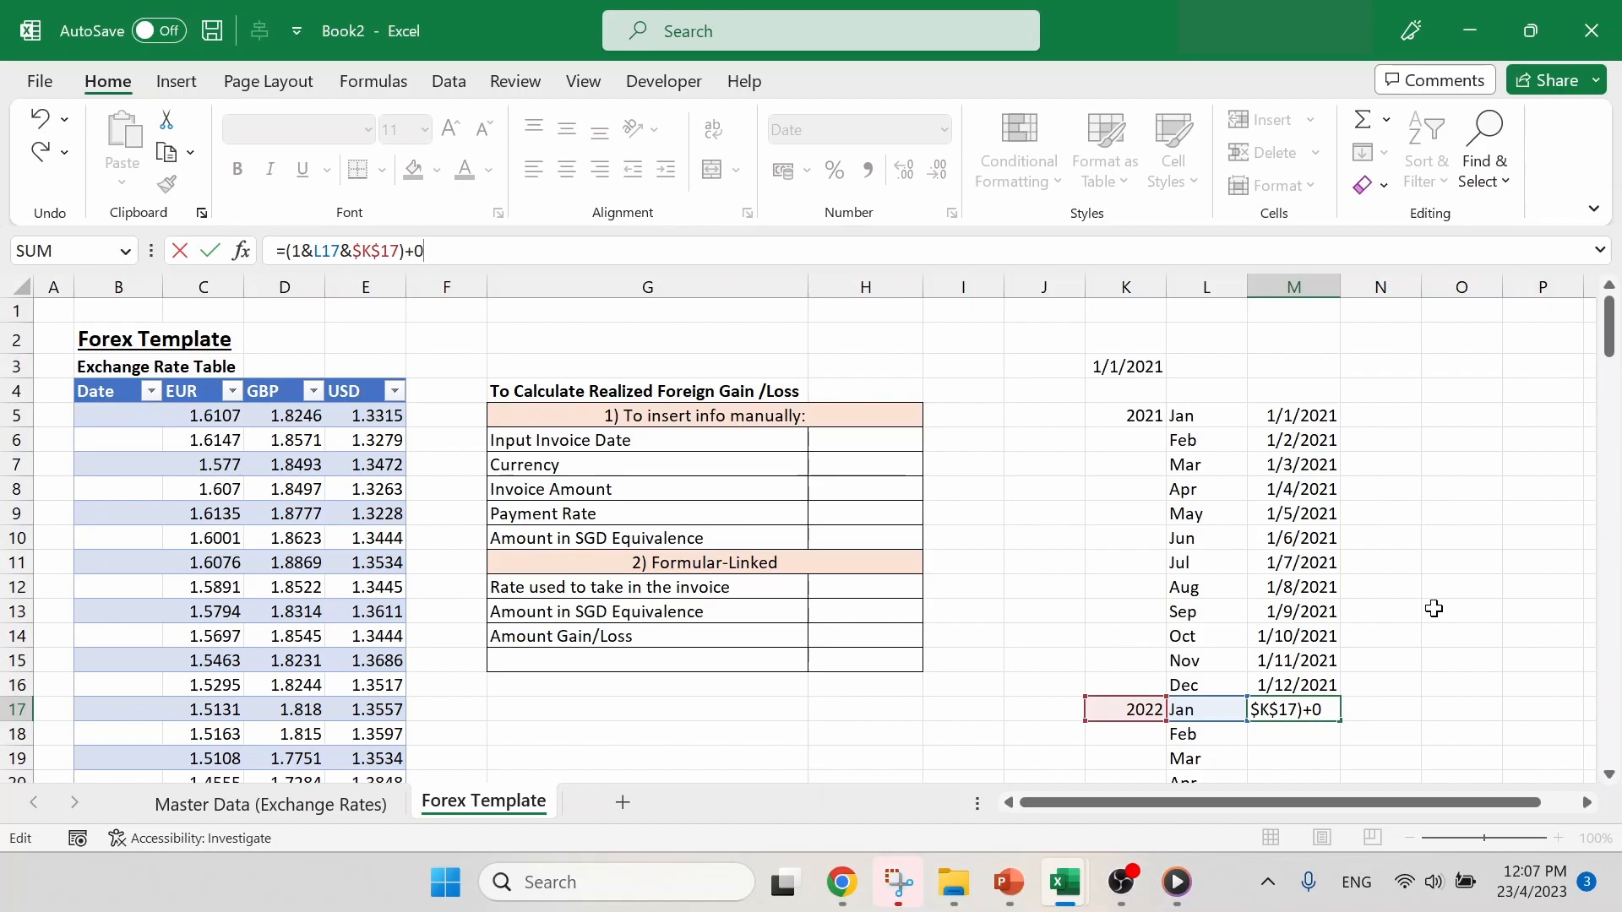
key(Return)
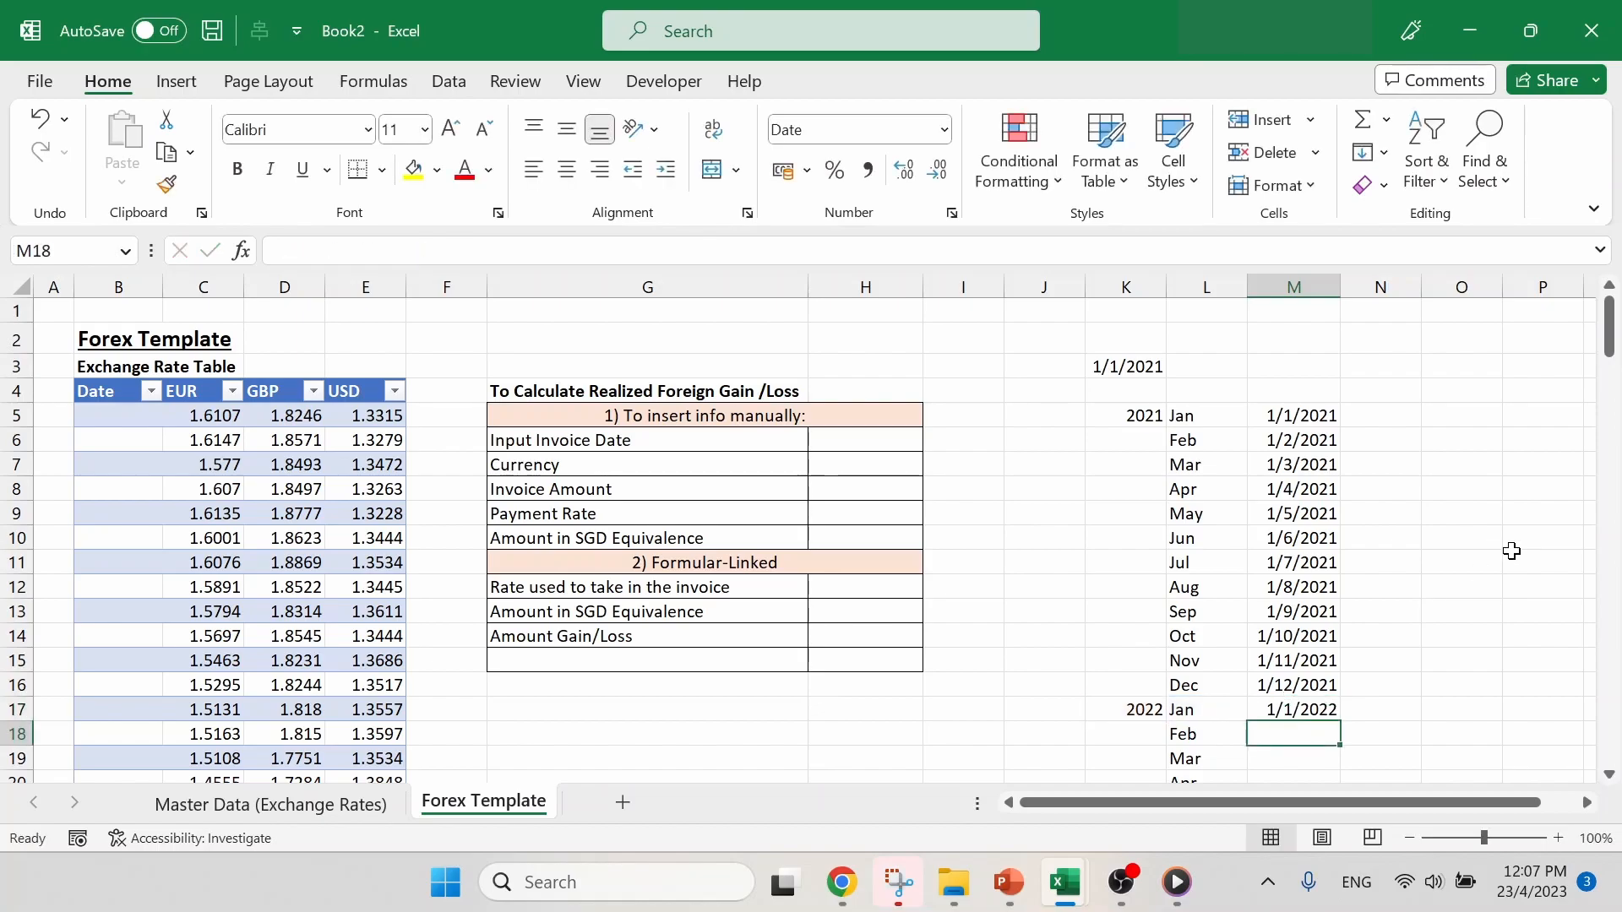
- Fill the 2022 date formula from M17 down through M28
scroll(1512, 551, down, 4)
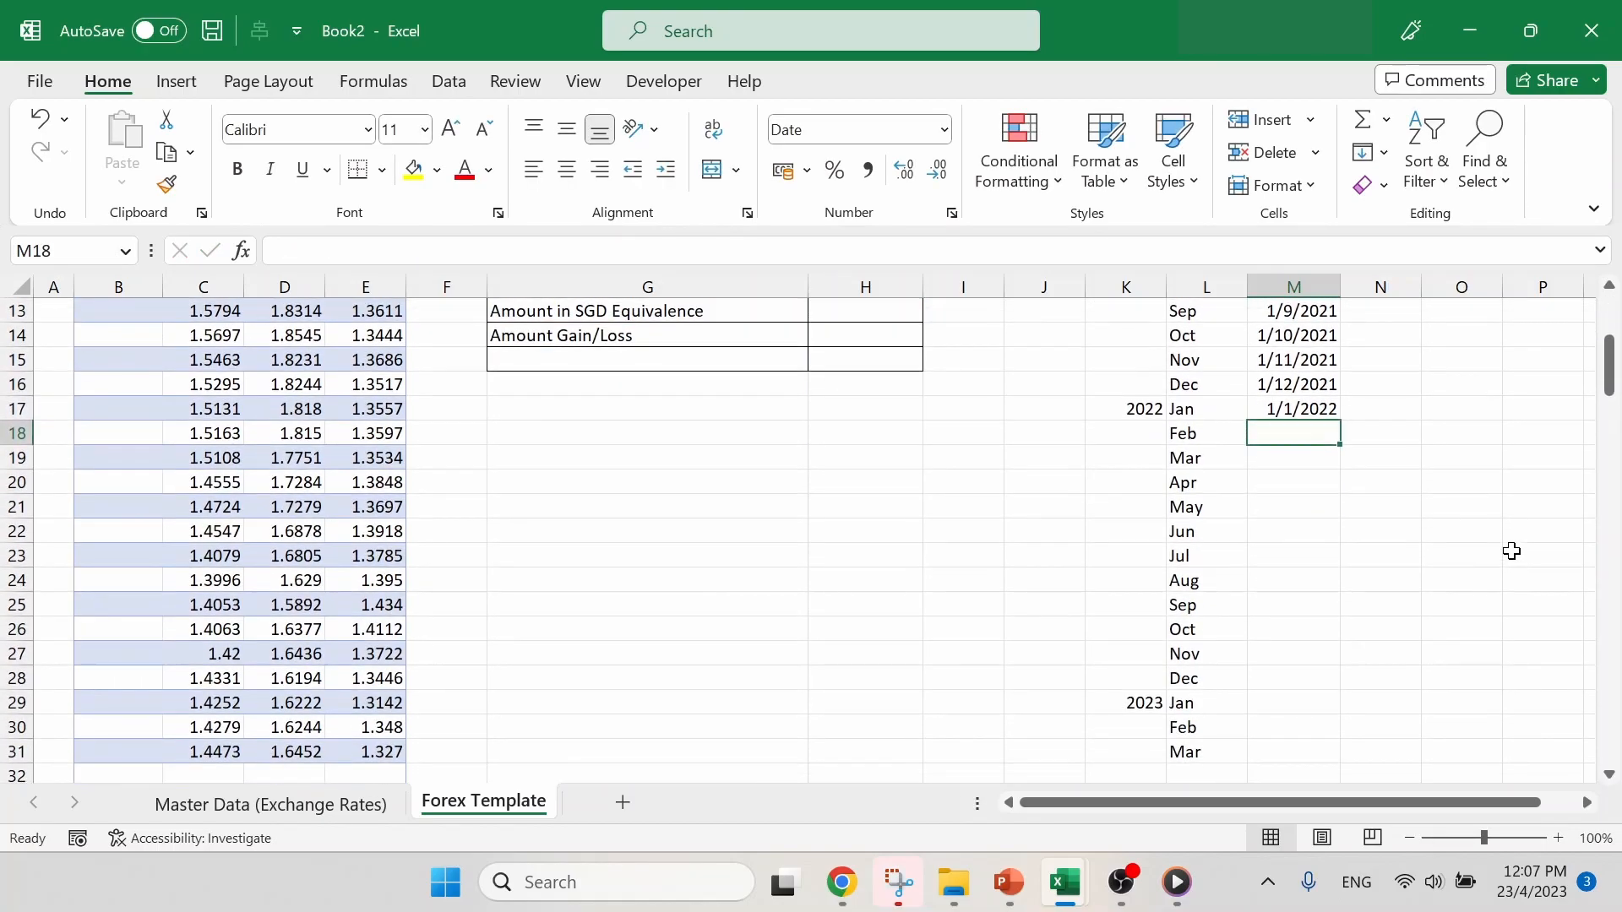
click(1334, 414)
drag(1340, 420, 1353, 622)
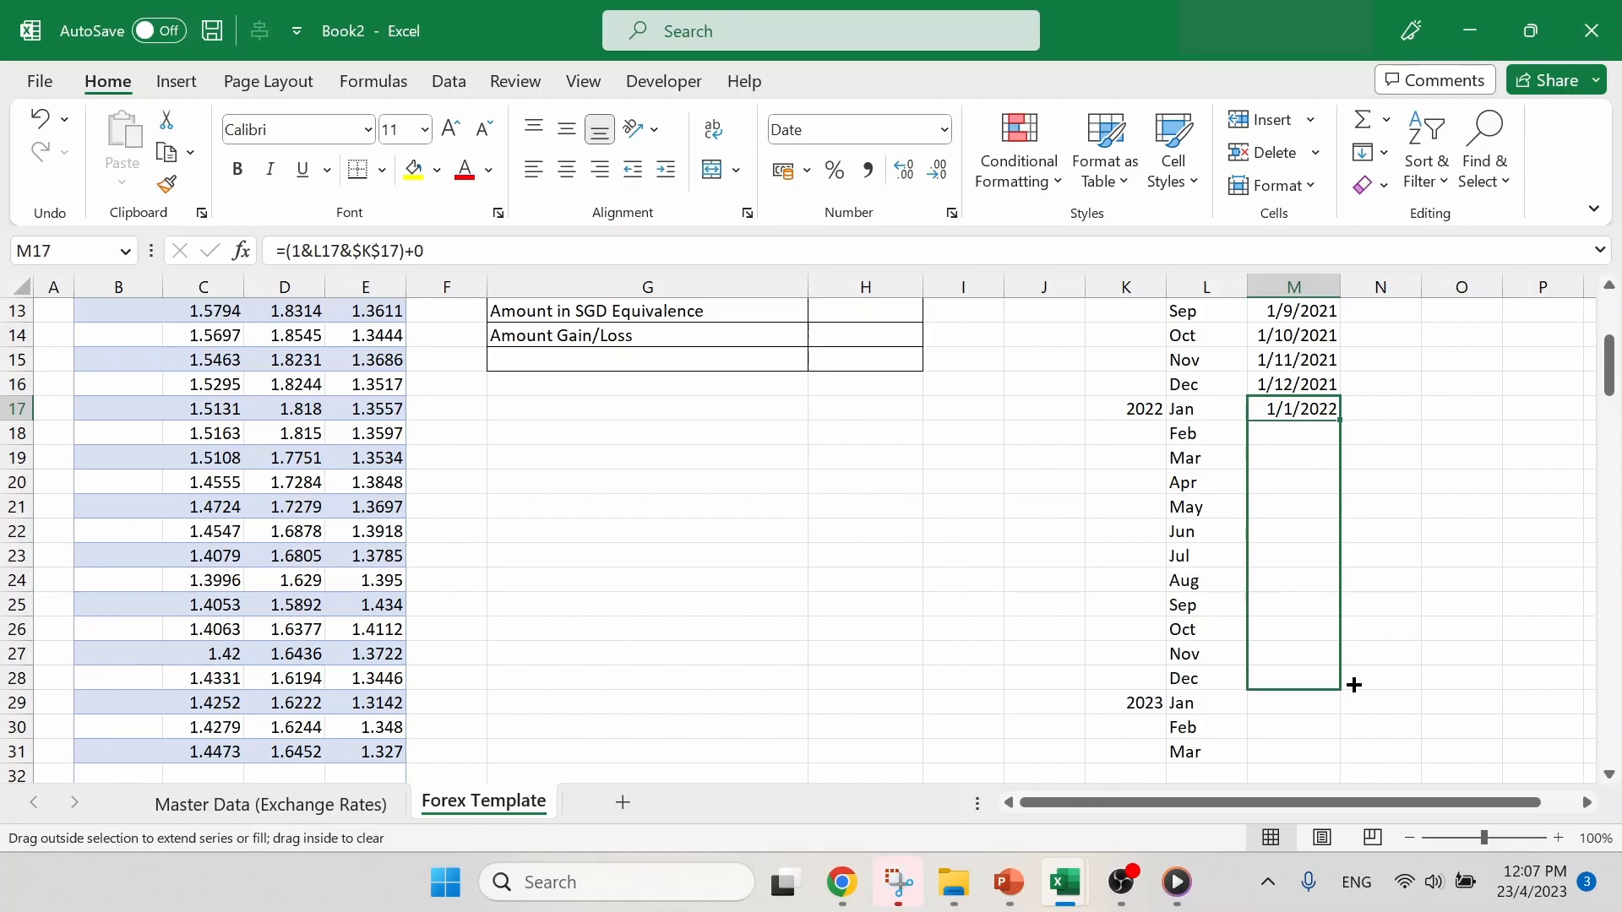
drag(1354, 684, 1352, 682)
click(1384, 630)
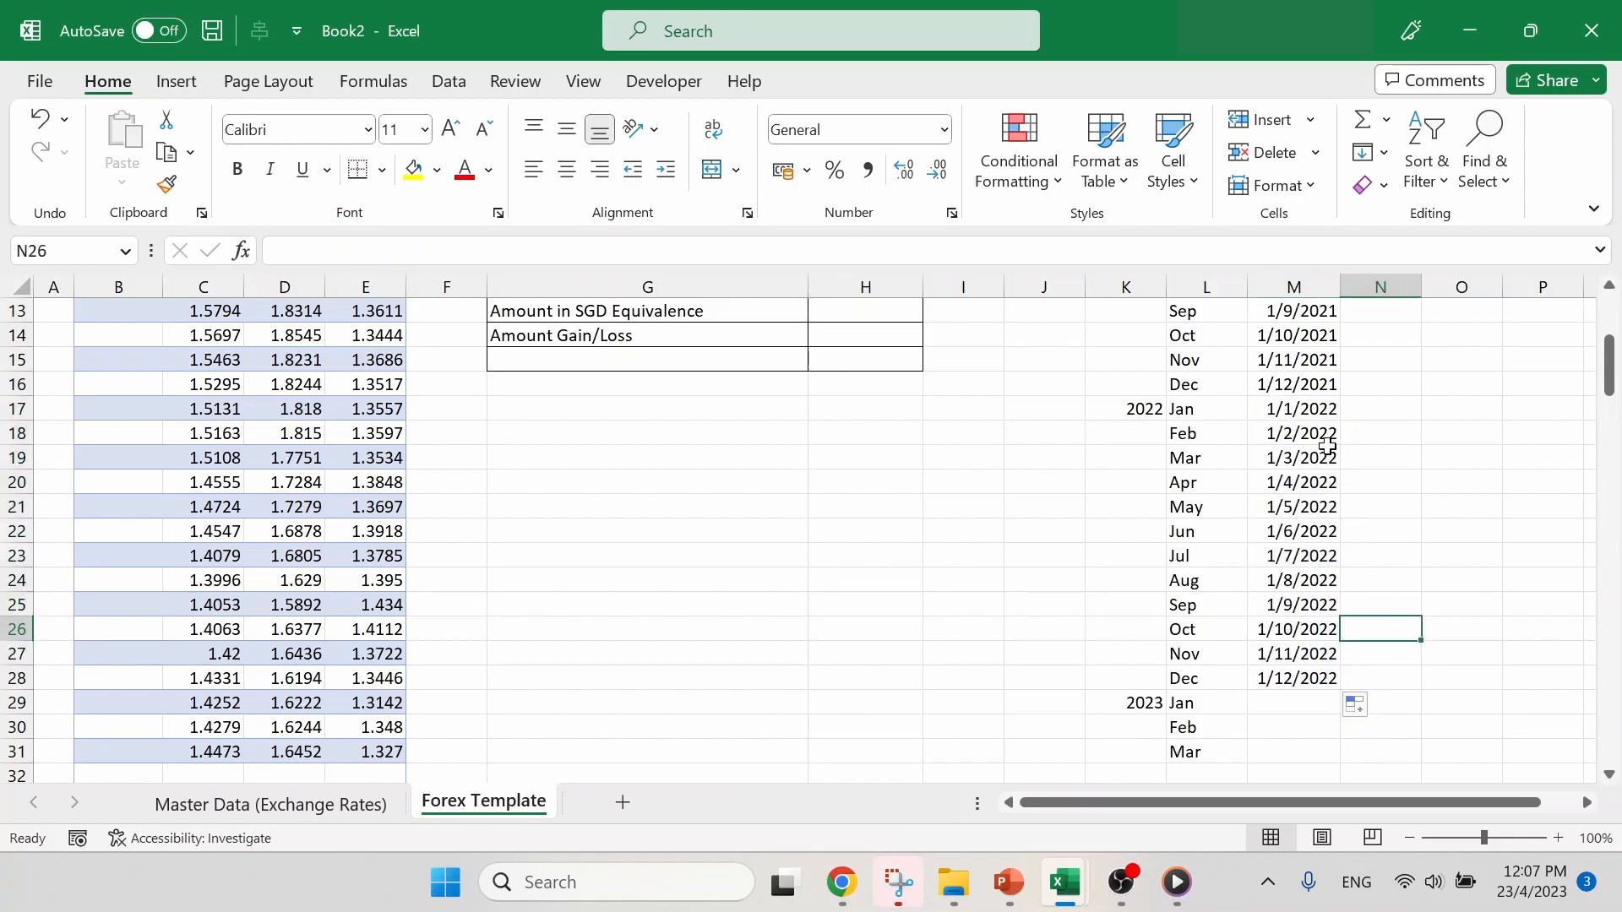
- Extend the date formula into M29 with its year reference pointed to $K$29, and fill it down through M31 for the 2023 months
scroll(1458, 533, down, 2)
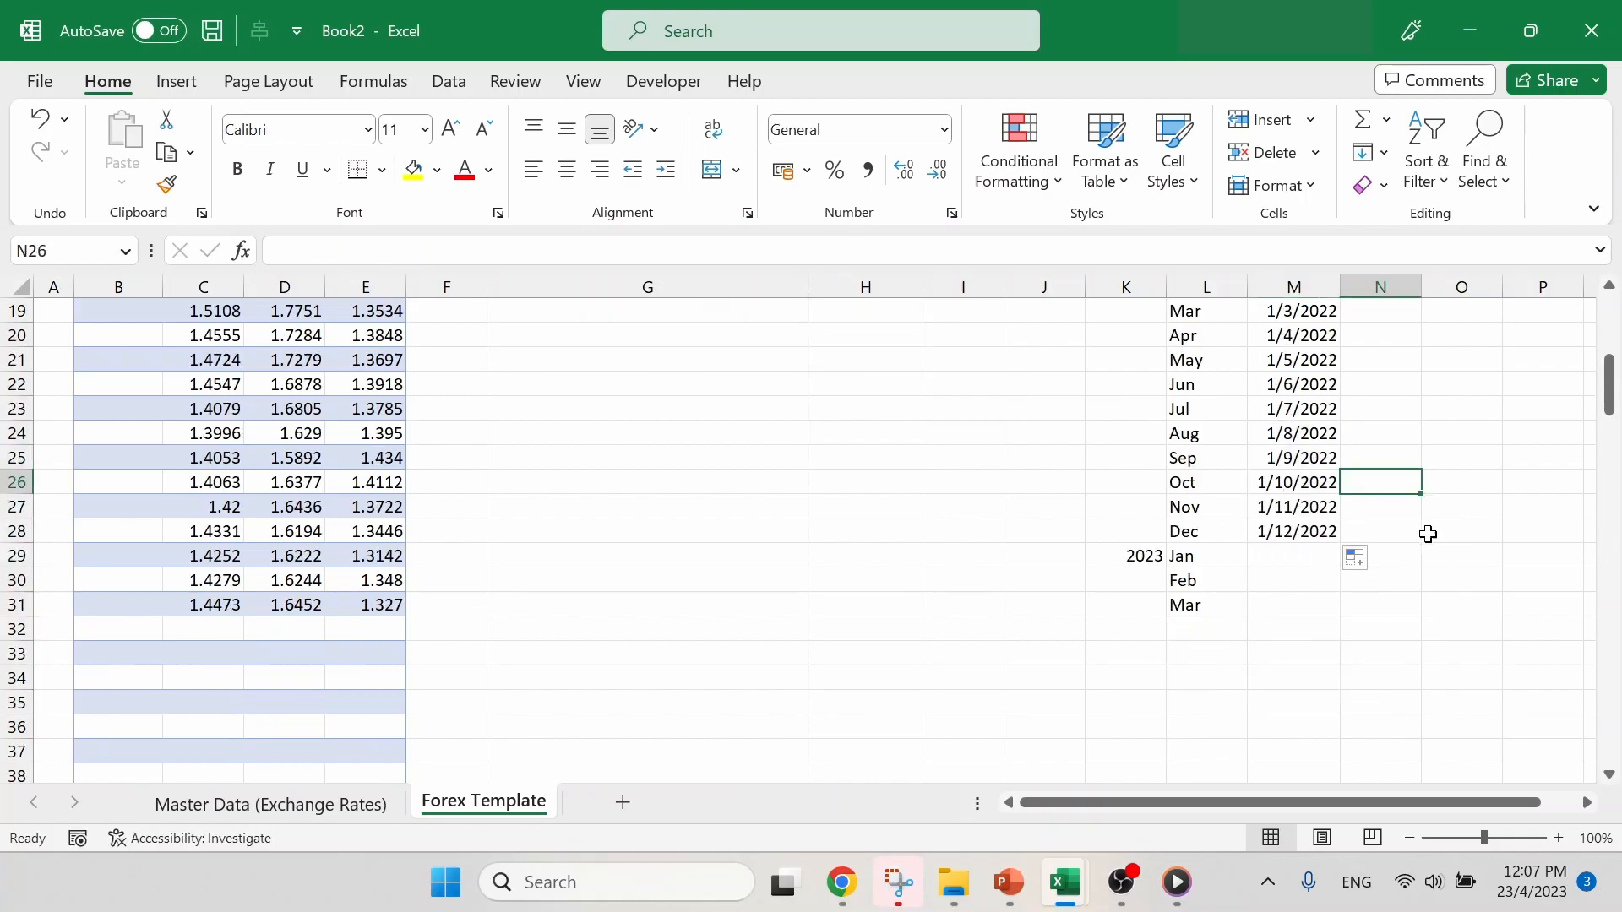
click(1331, 533)
drag(1339, 544, 1341, 568)
click(1401, 481)
click(1305, 556)
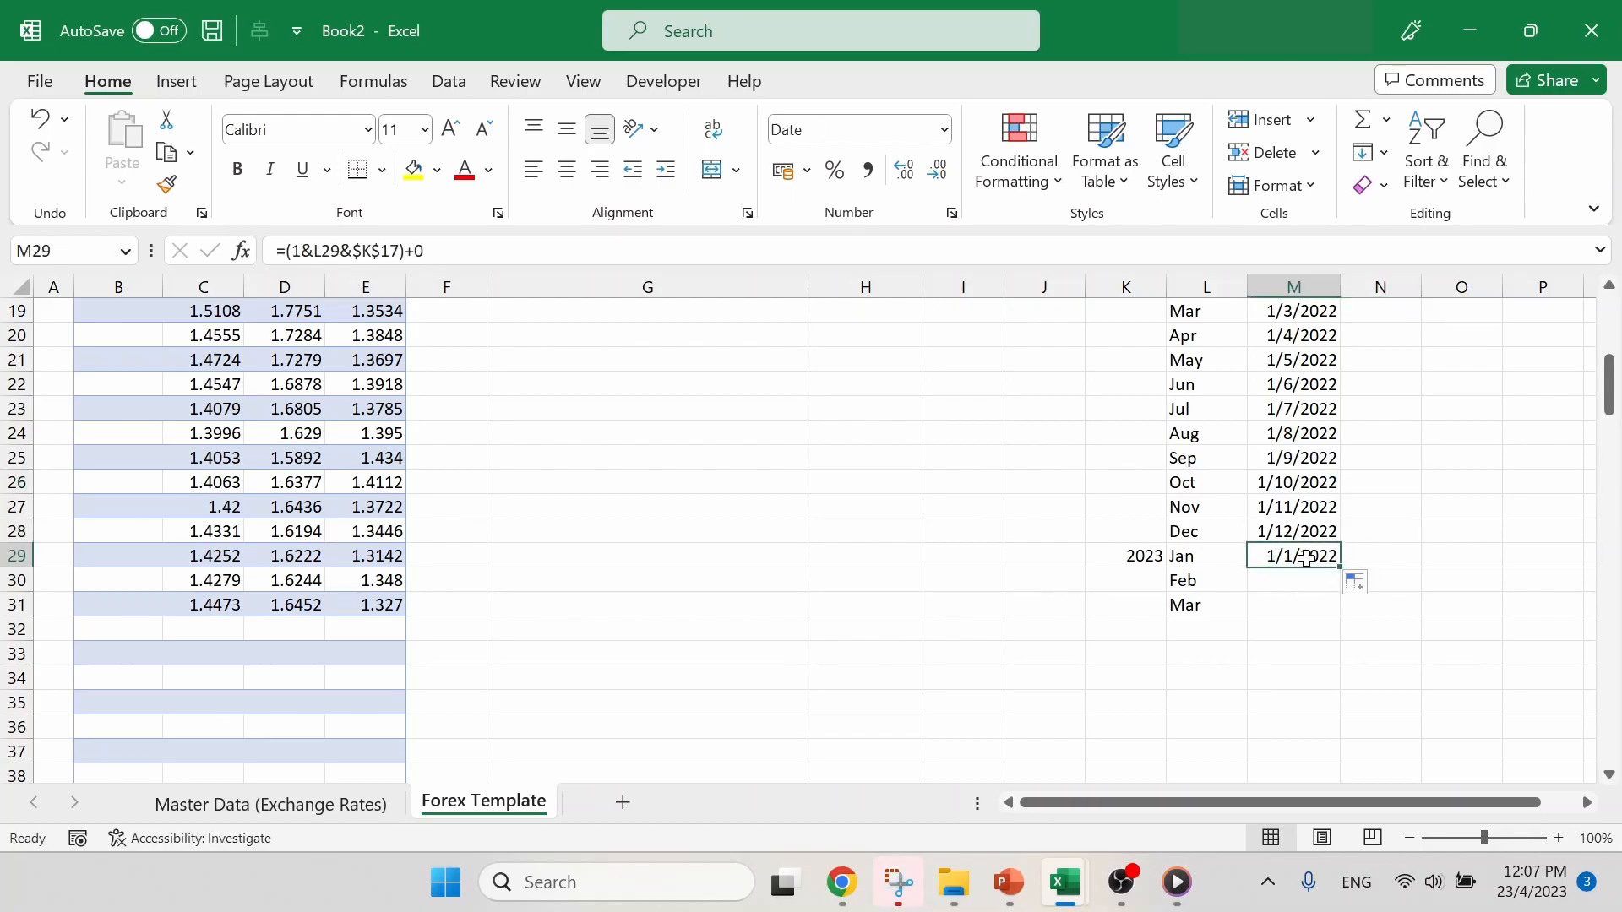
click(405, 242)
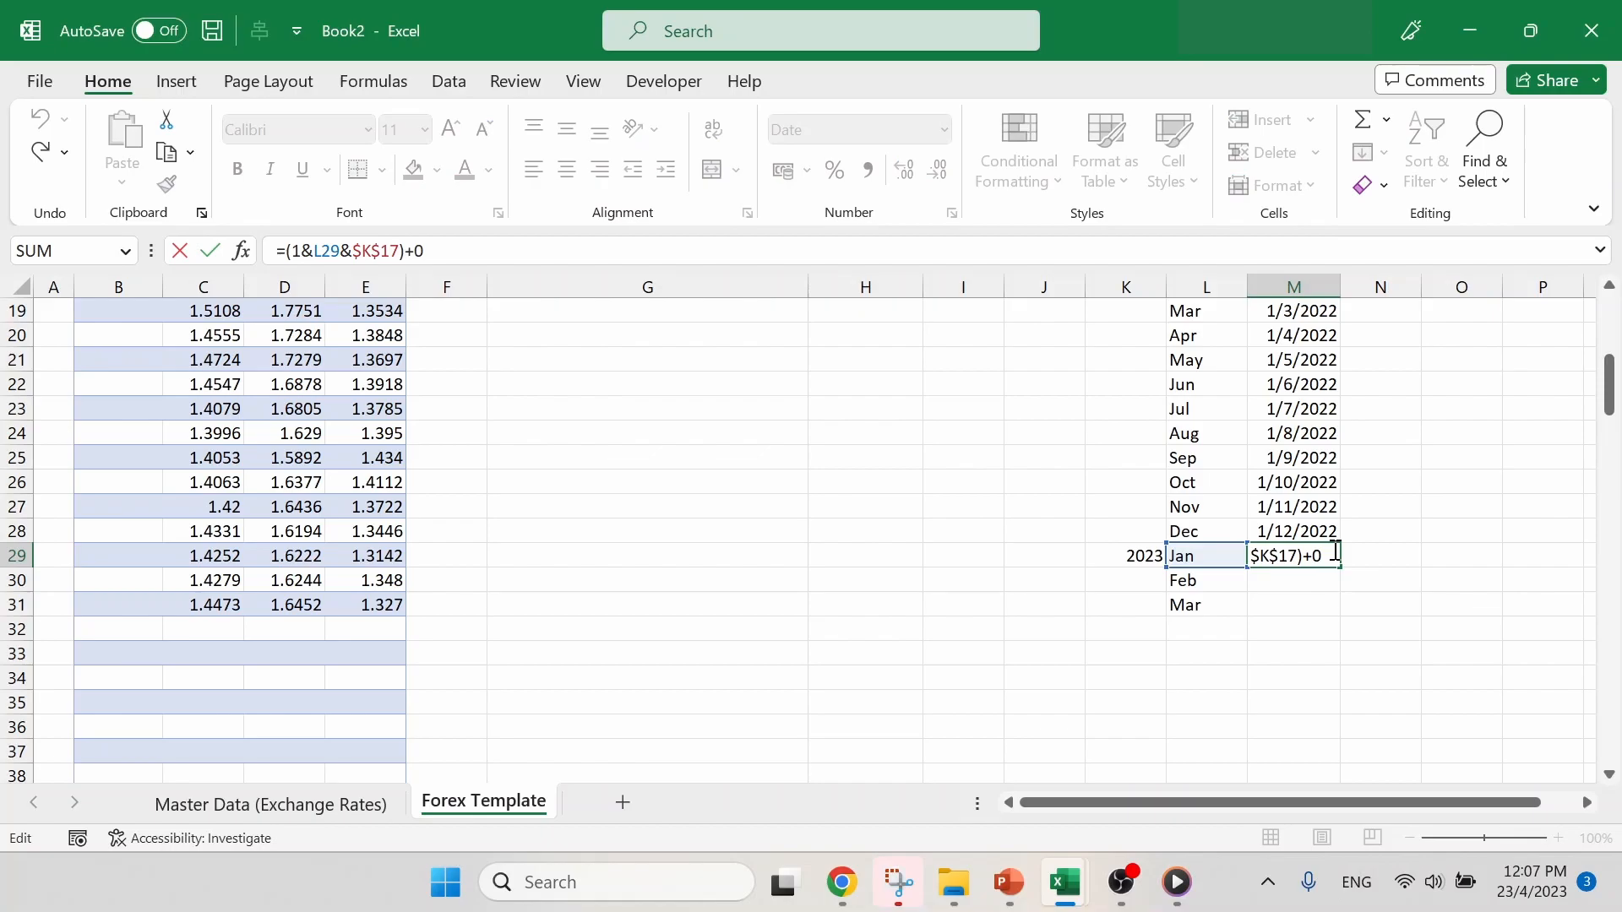
scroll(1335, 553, up, 4)
scroll(1333, 550, down, 2)
scroll(1334, 550, down, 1)
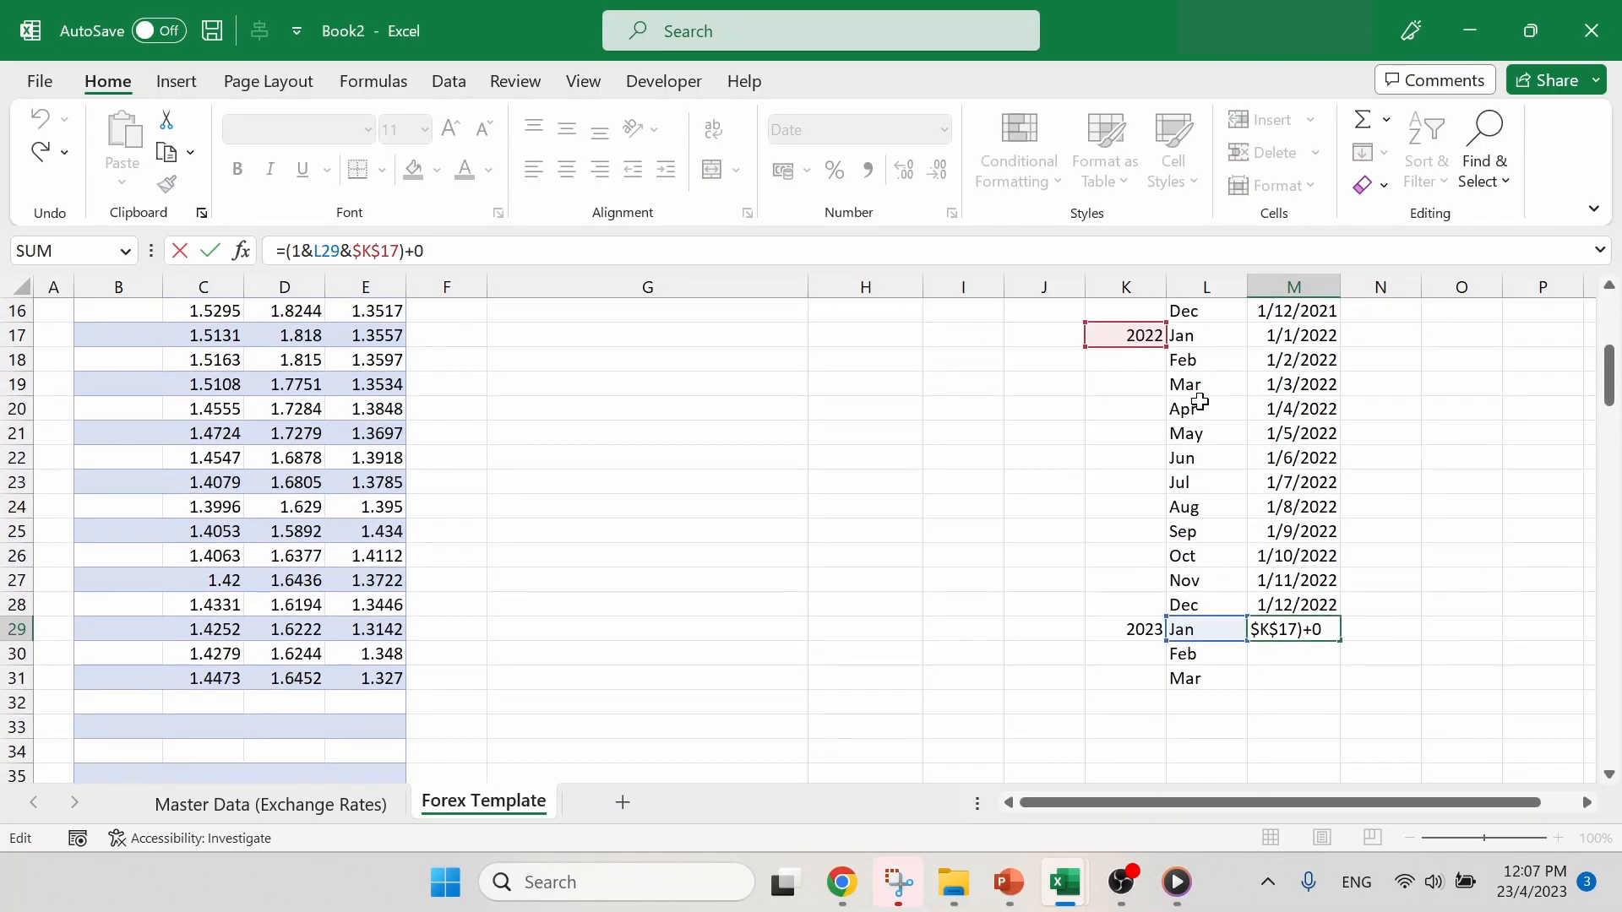
drag(1153, 359, 1160, 629)
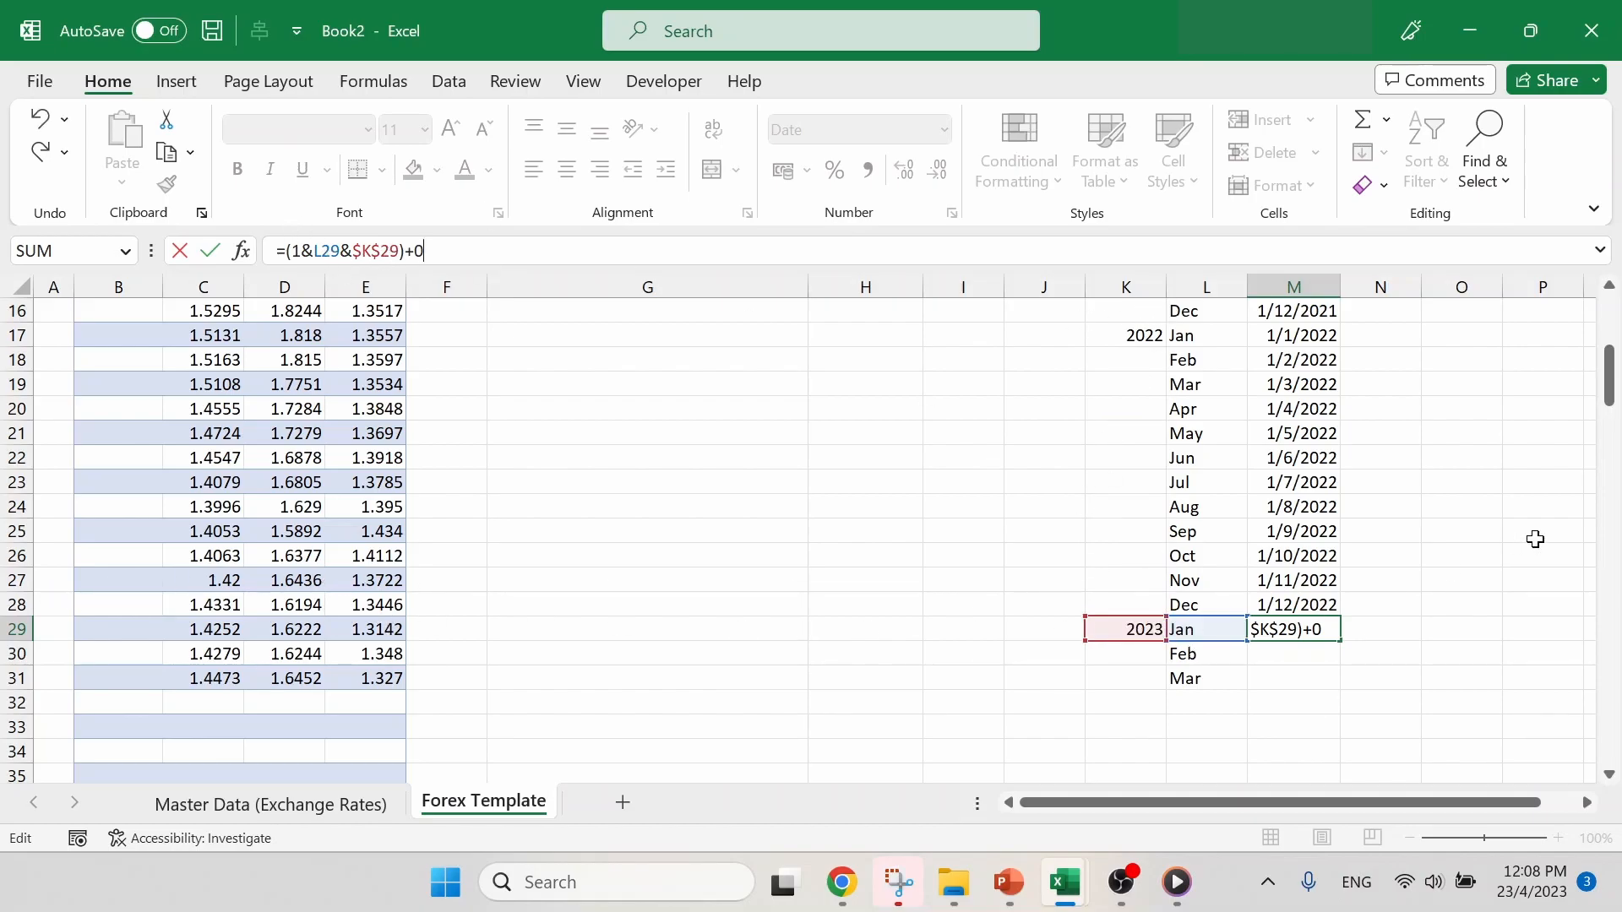
key(Return)
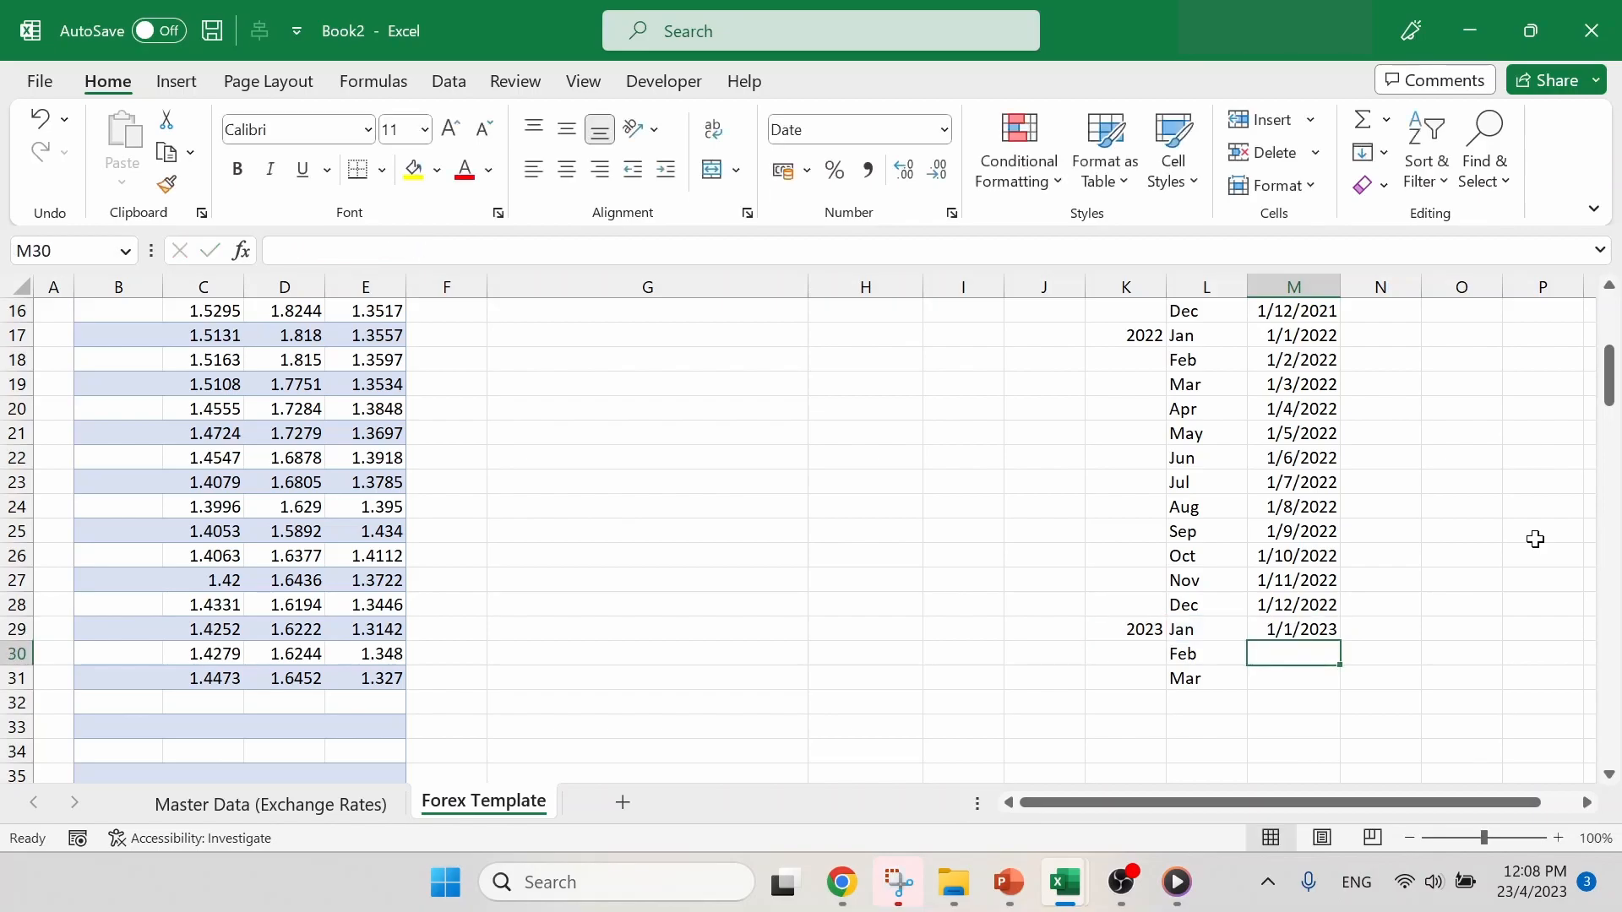
click(1317, 630)
drag(1335, 640, 1336, 680)
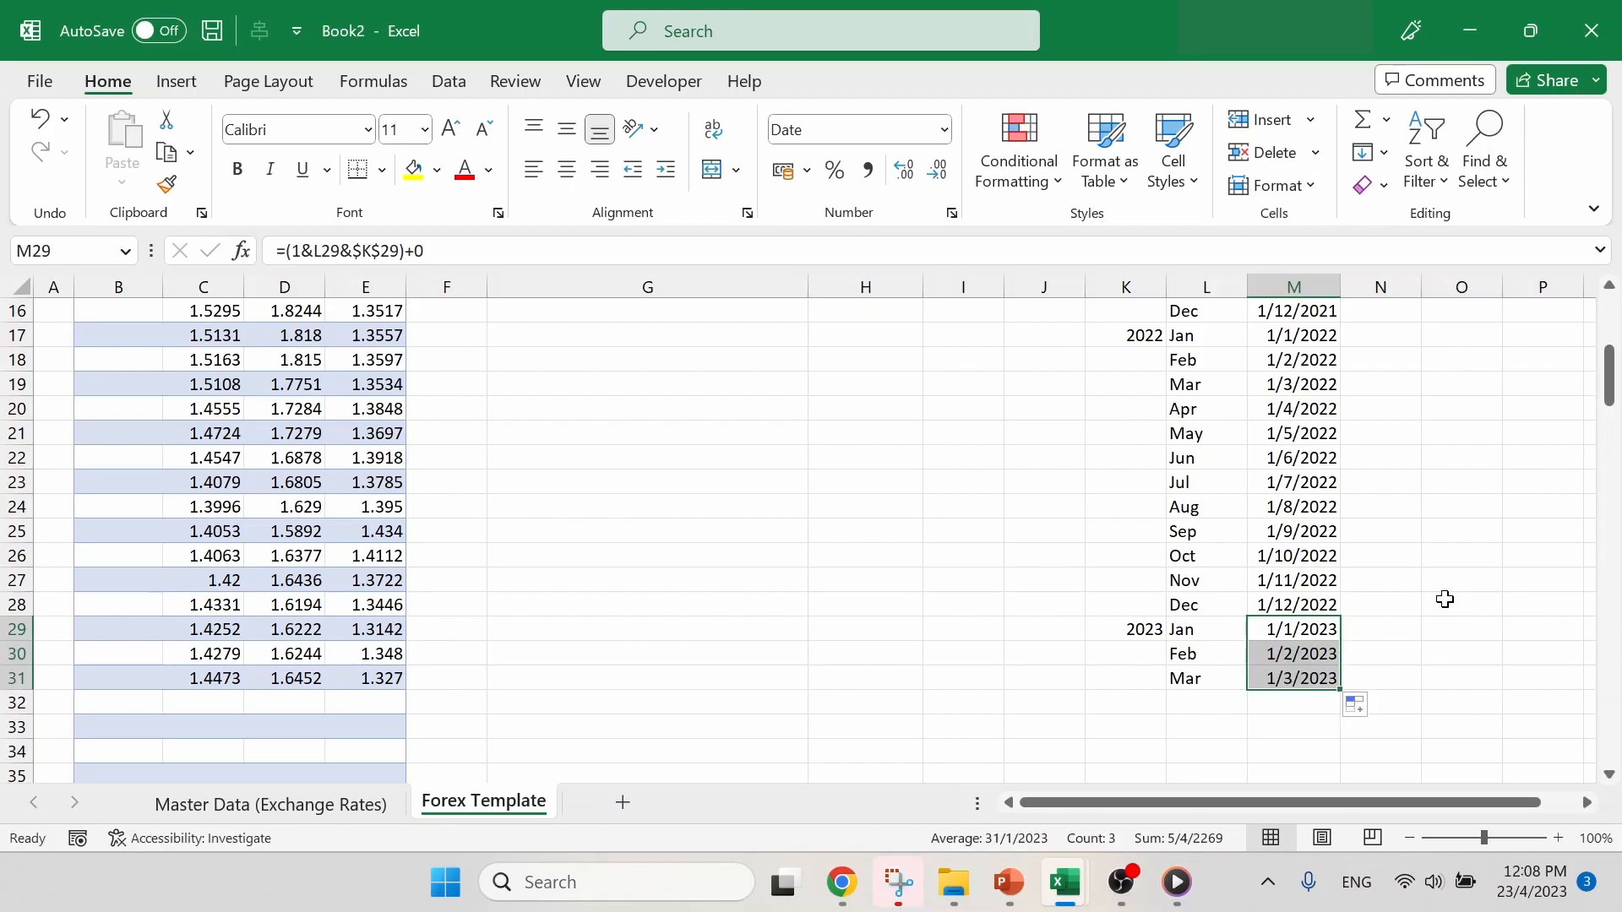
- Copy the dates in M5:M31 and paste them as values into the exchange rate table's Date column, starting at B5
scroll(1403, 628, up, 2)
scroll(1403, 628, up, 4)
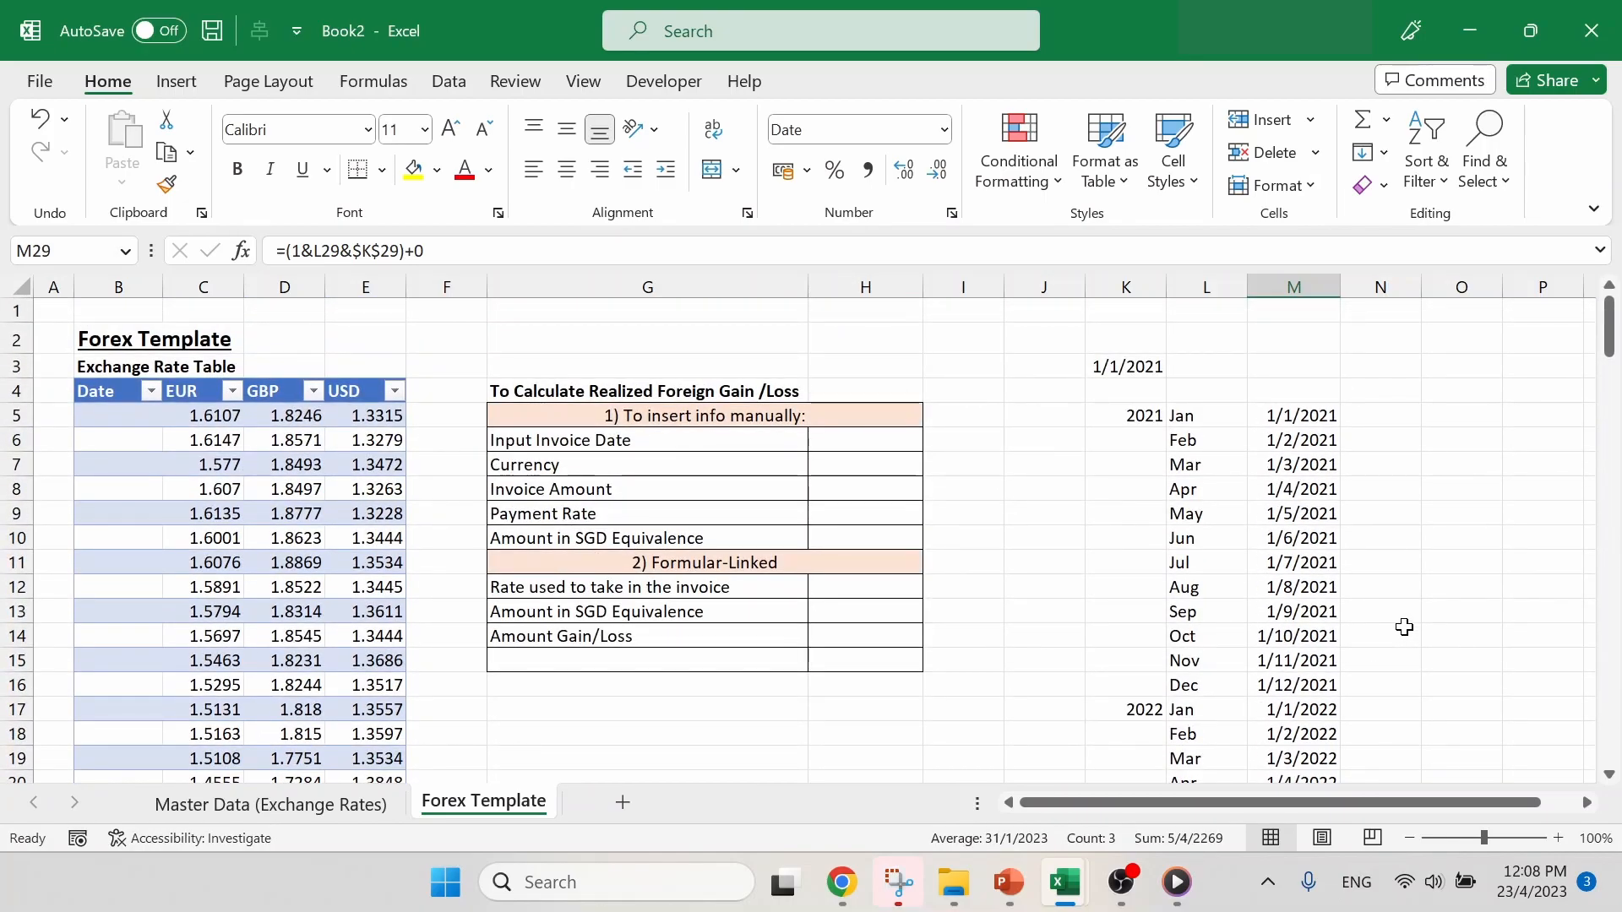
click(1326, 413)
key(ctrl+shift+Down)
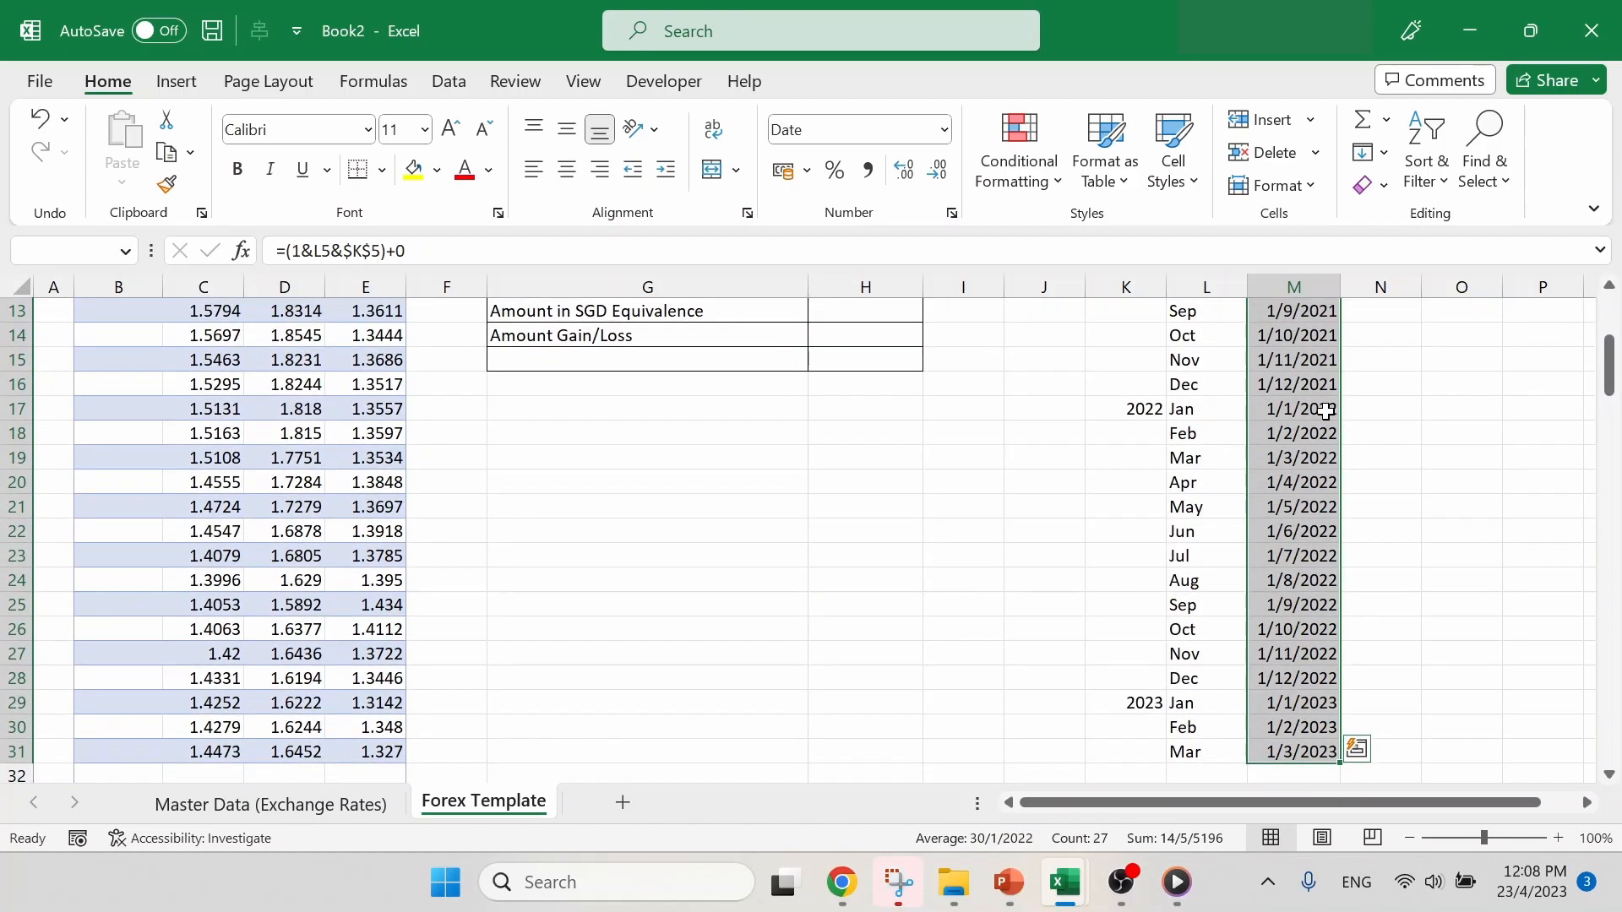
key(ctrl+c)
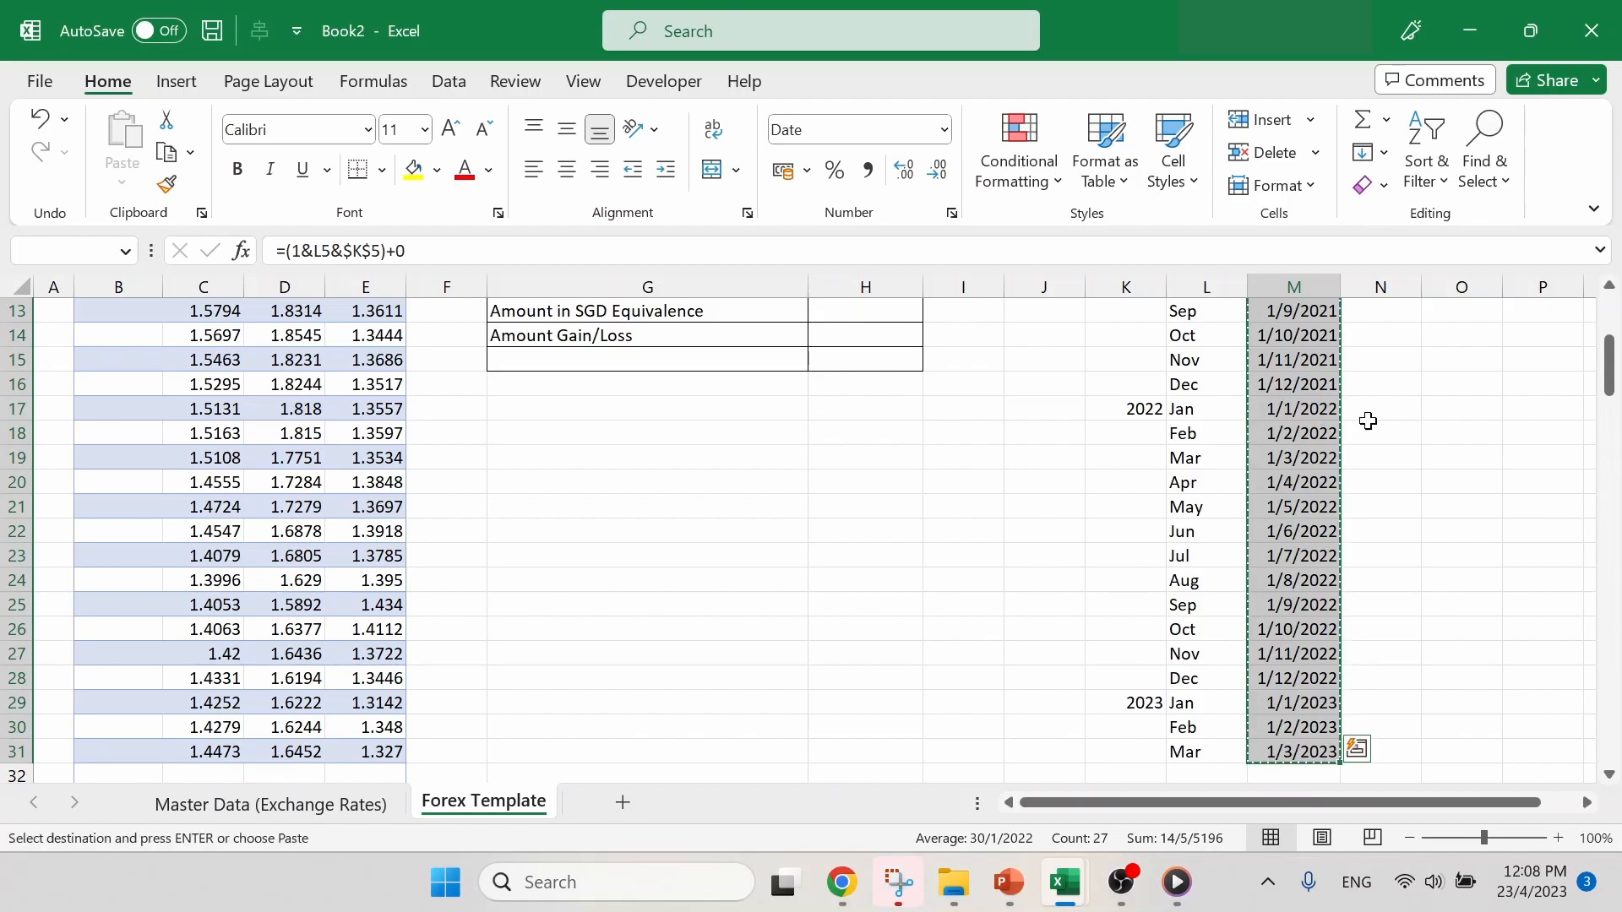
scroll(428, 575, up, 4)
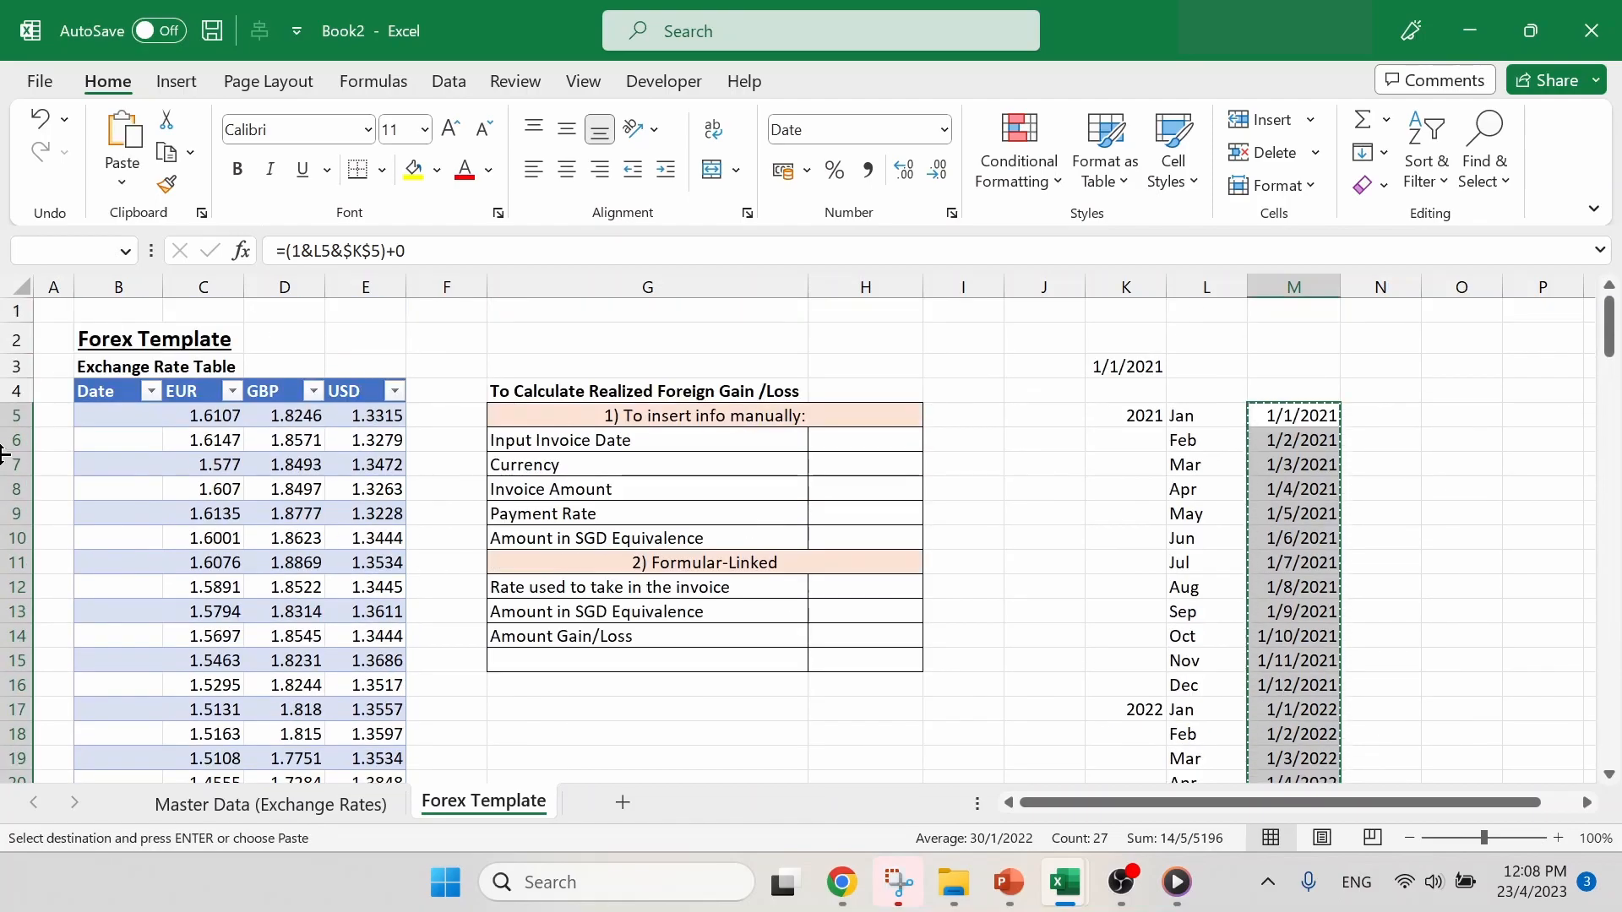
click(110, 413)
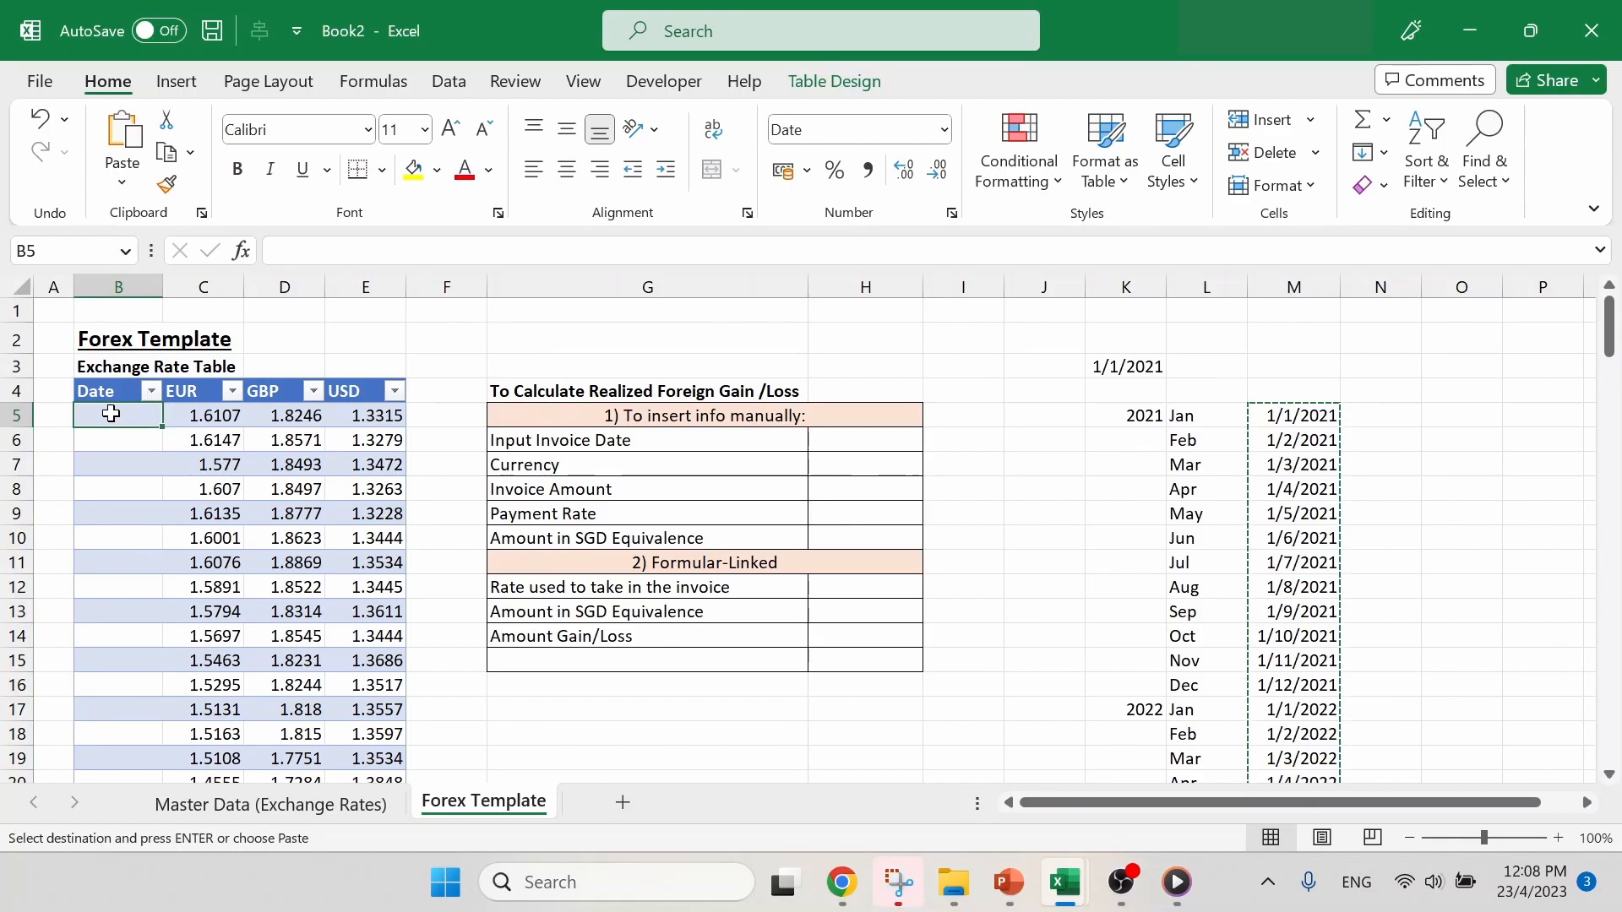
right_click(150, 417)
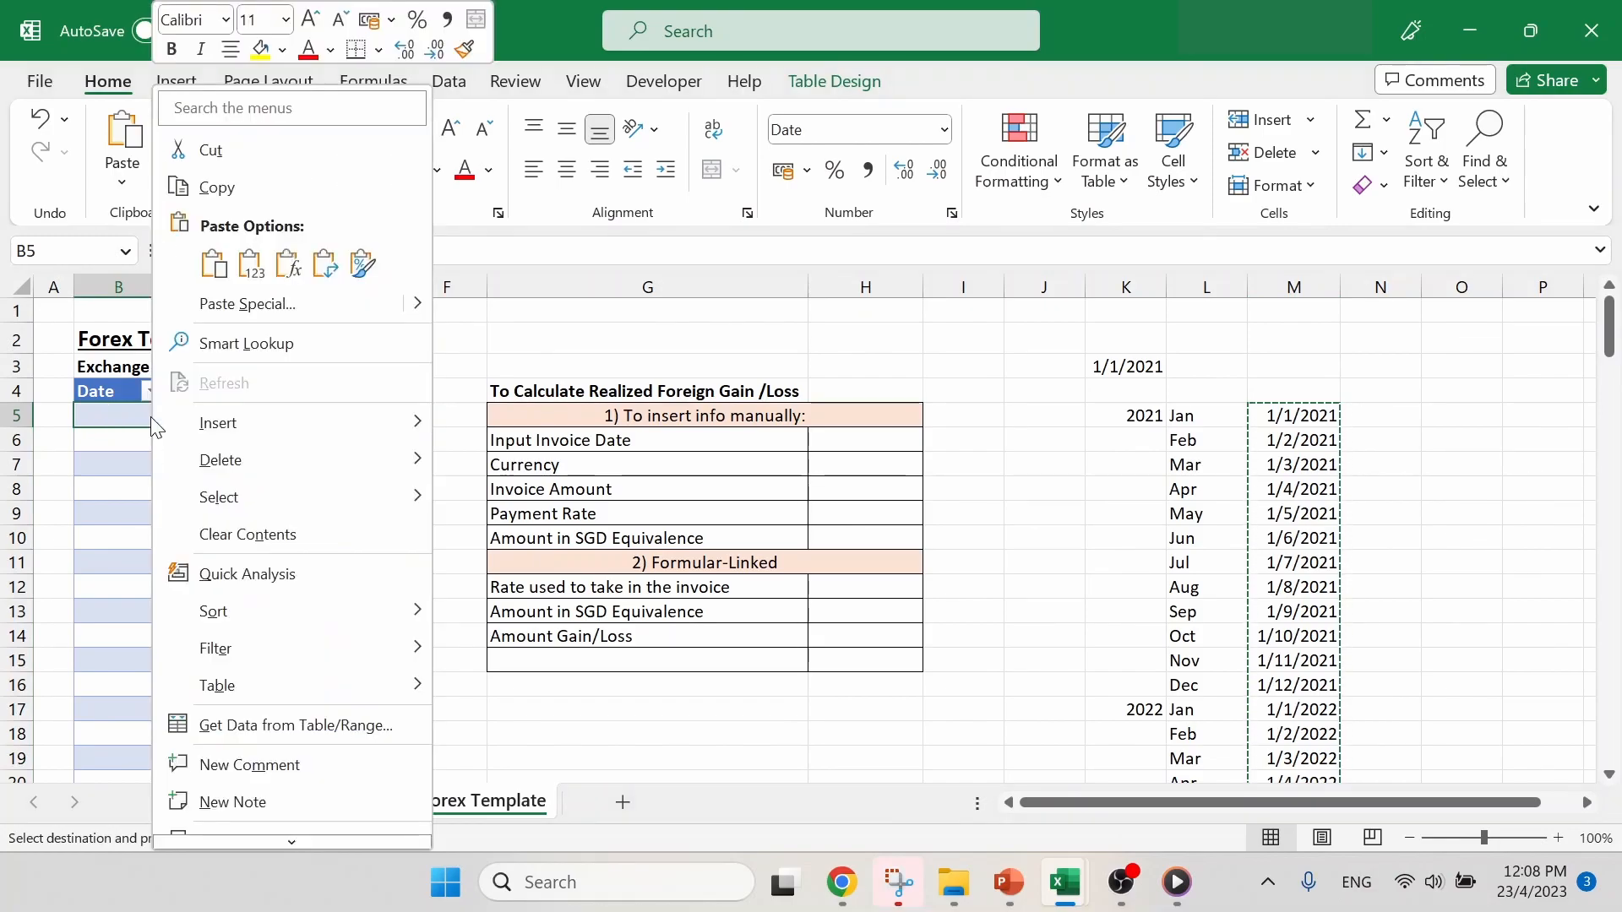
click(250, 264)
click(250, 264)
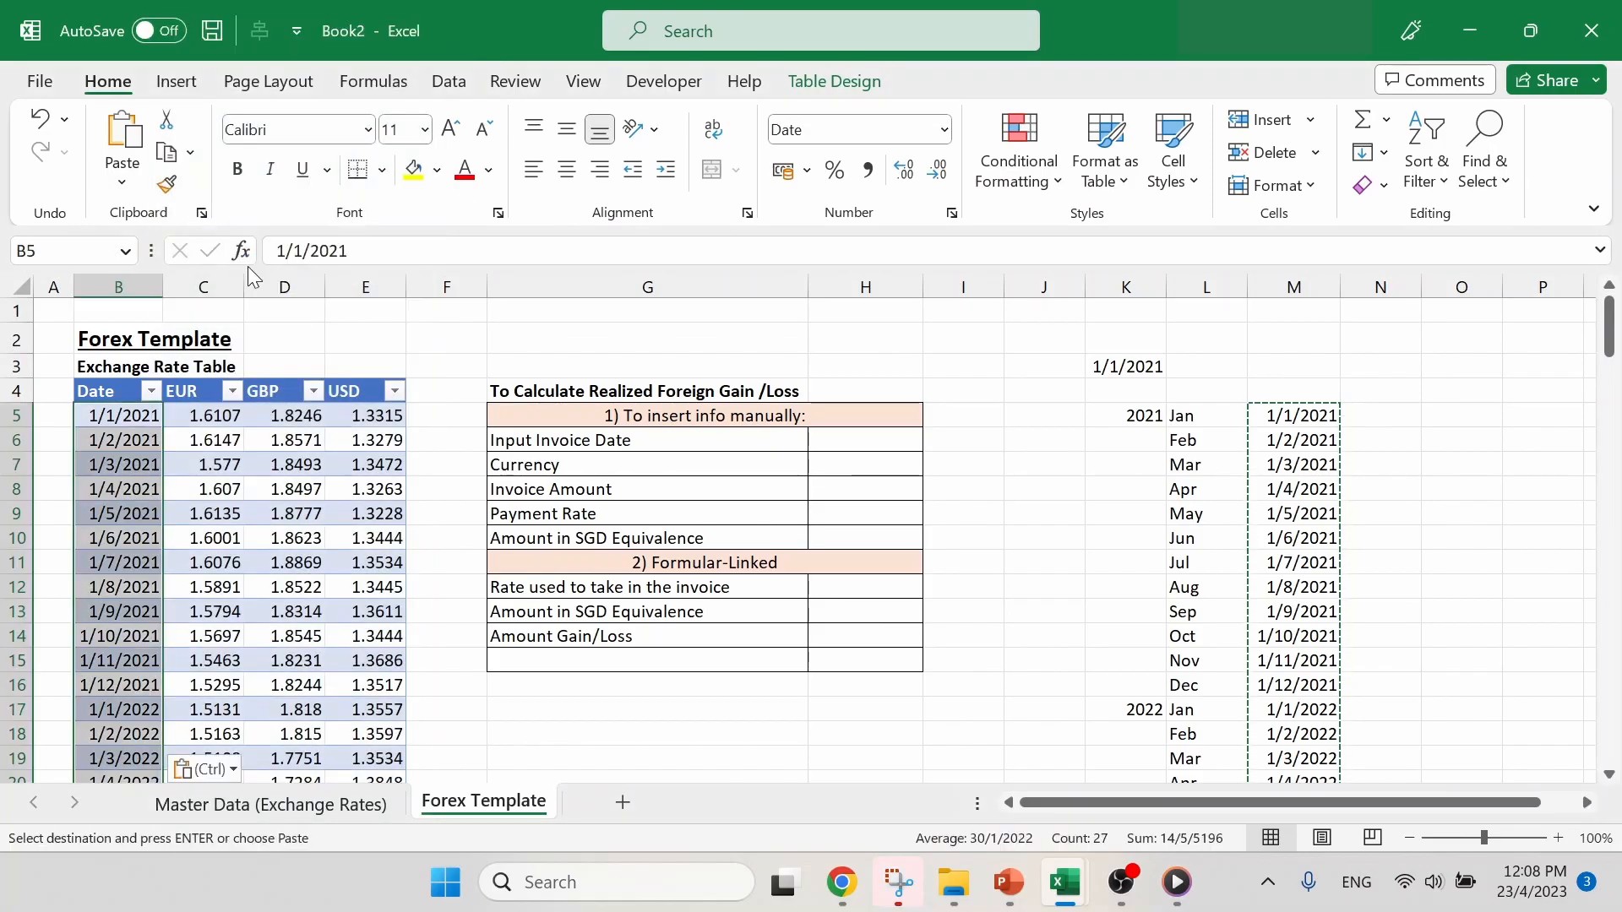
- Compare the pasted date in B5 with the formula in M5 and check the rate table's last filled row, B31:E31
click(112, 417)
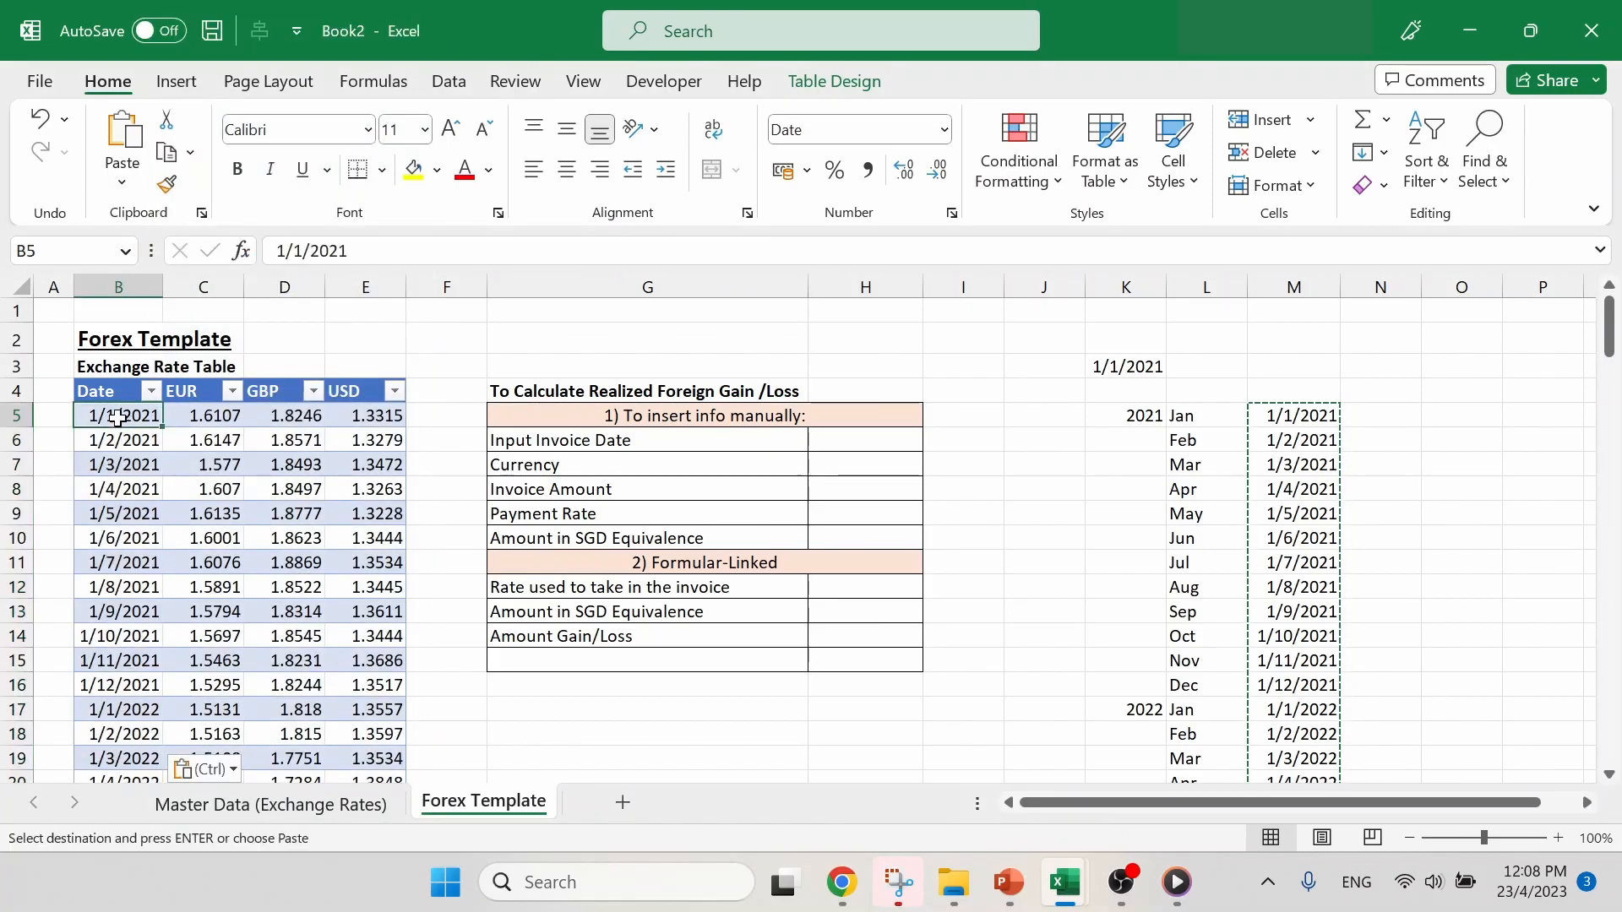
click(1320, 413)
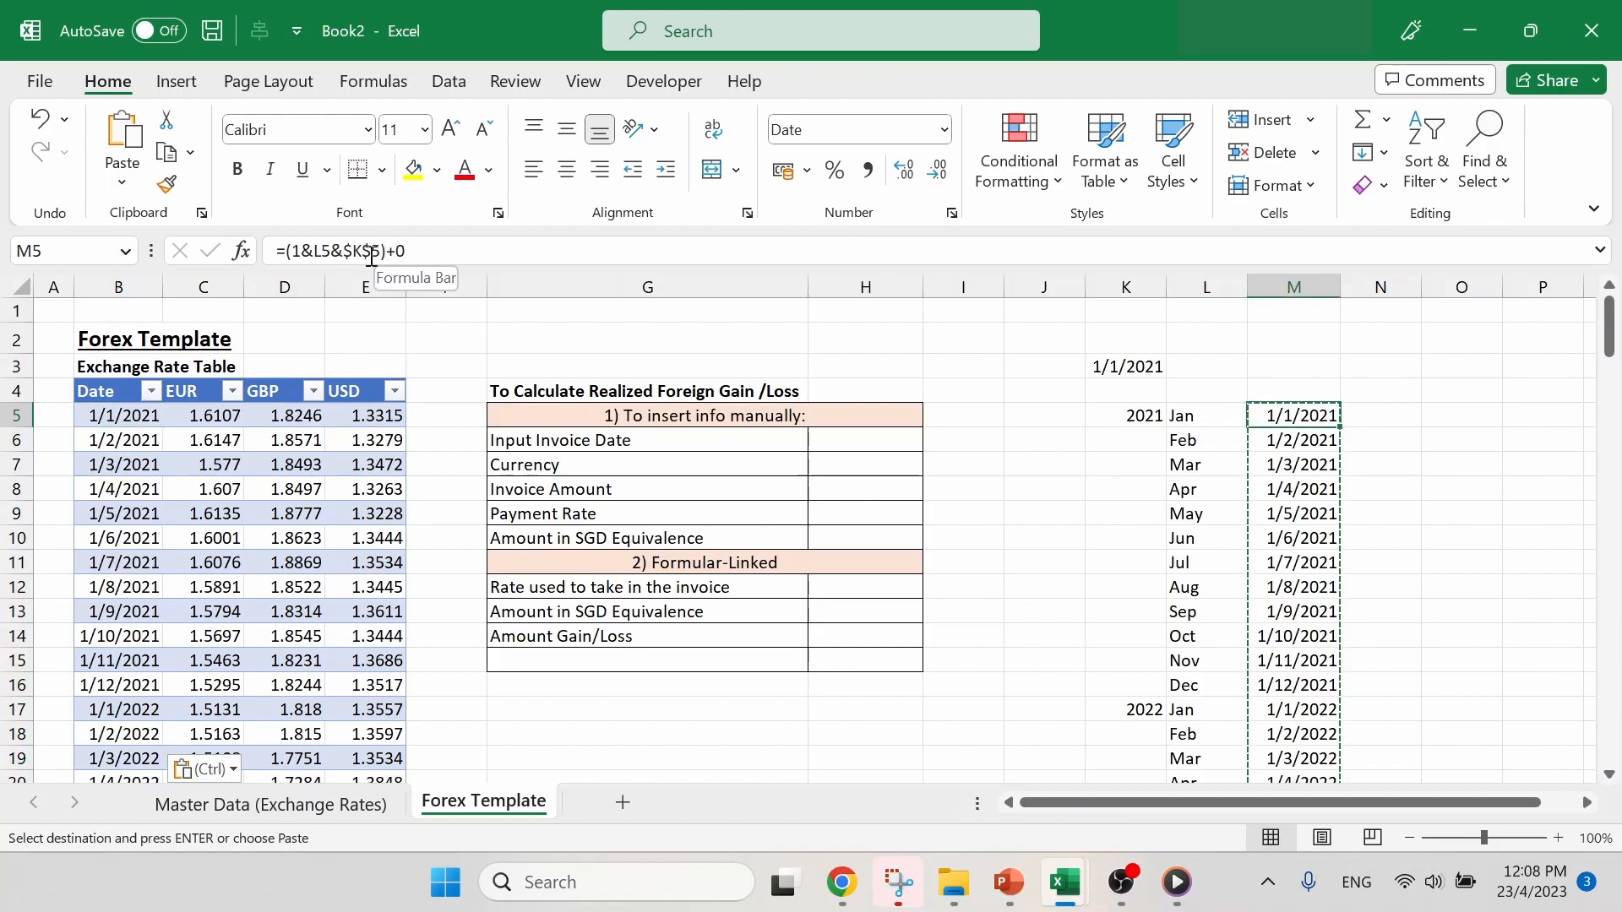
click(206, 465)
scroll(118, 416, down, 8)
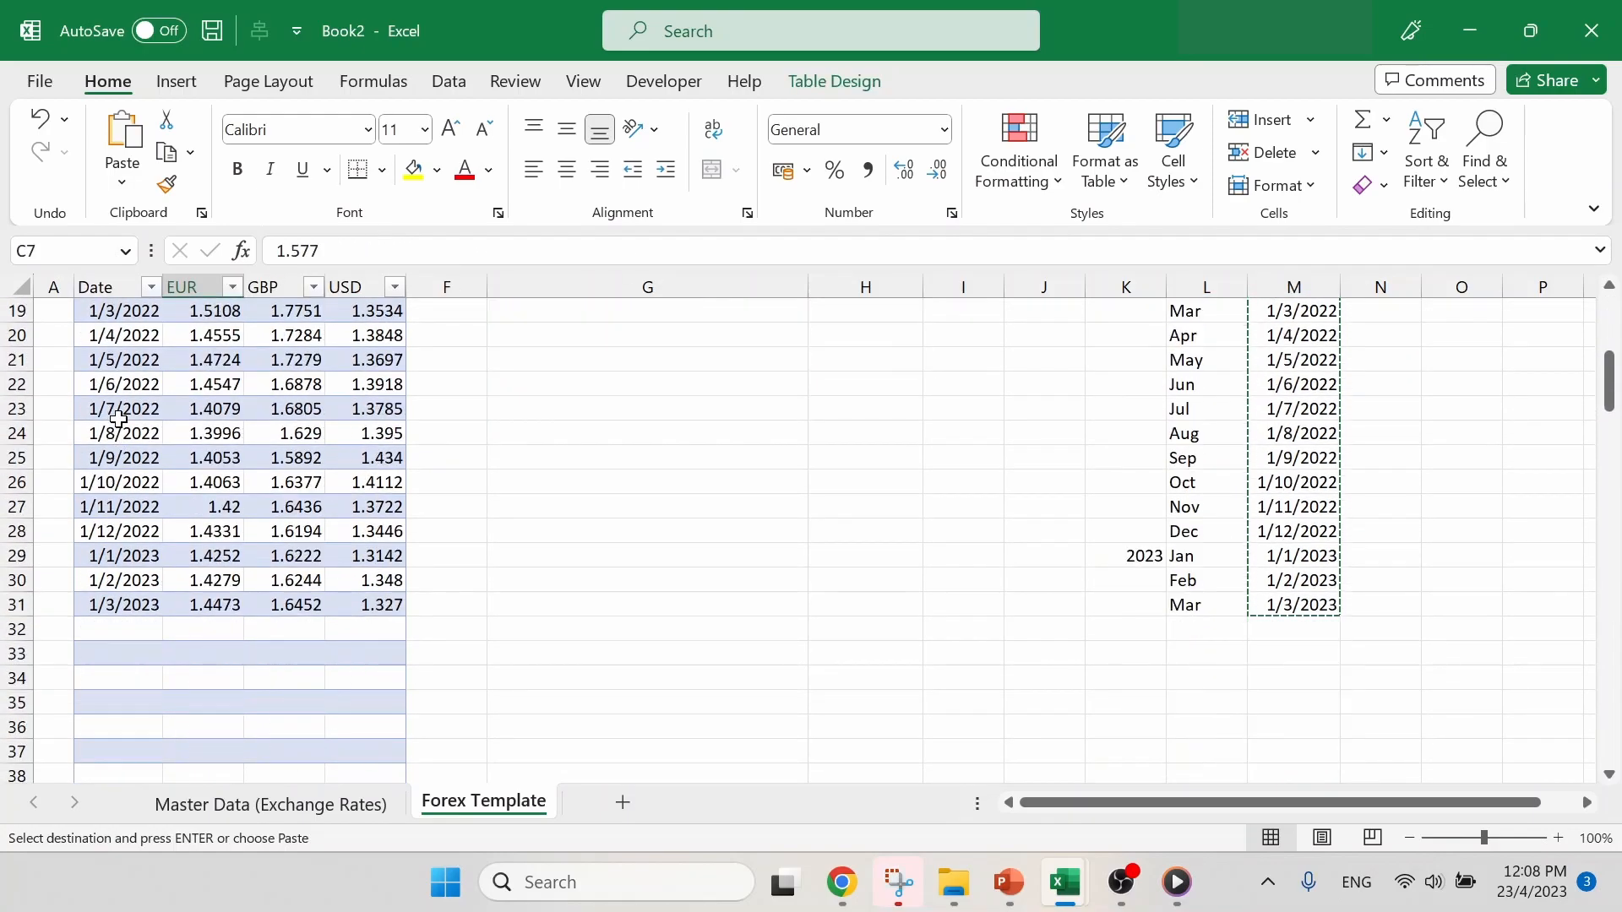
drag(116, 460, 392, 457)
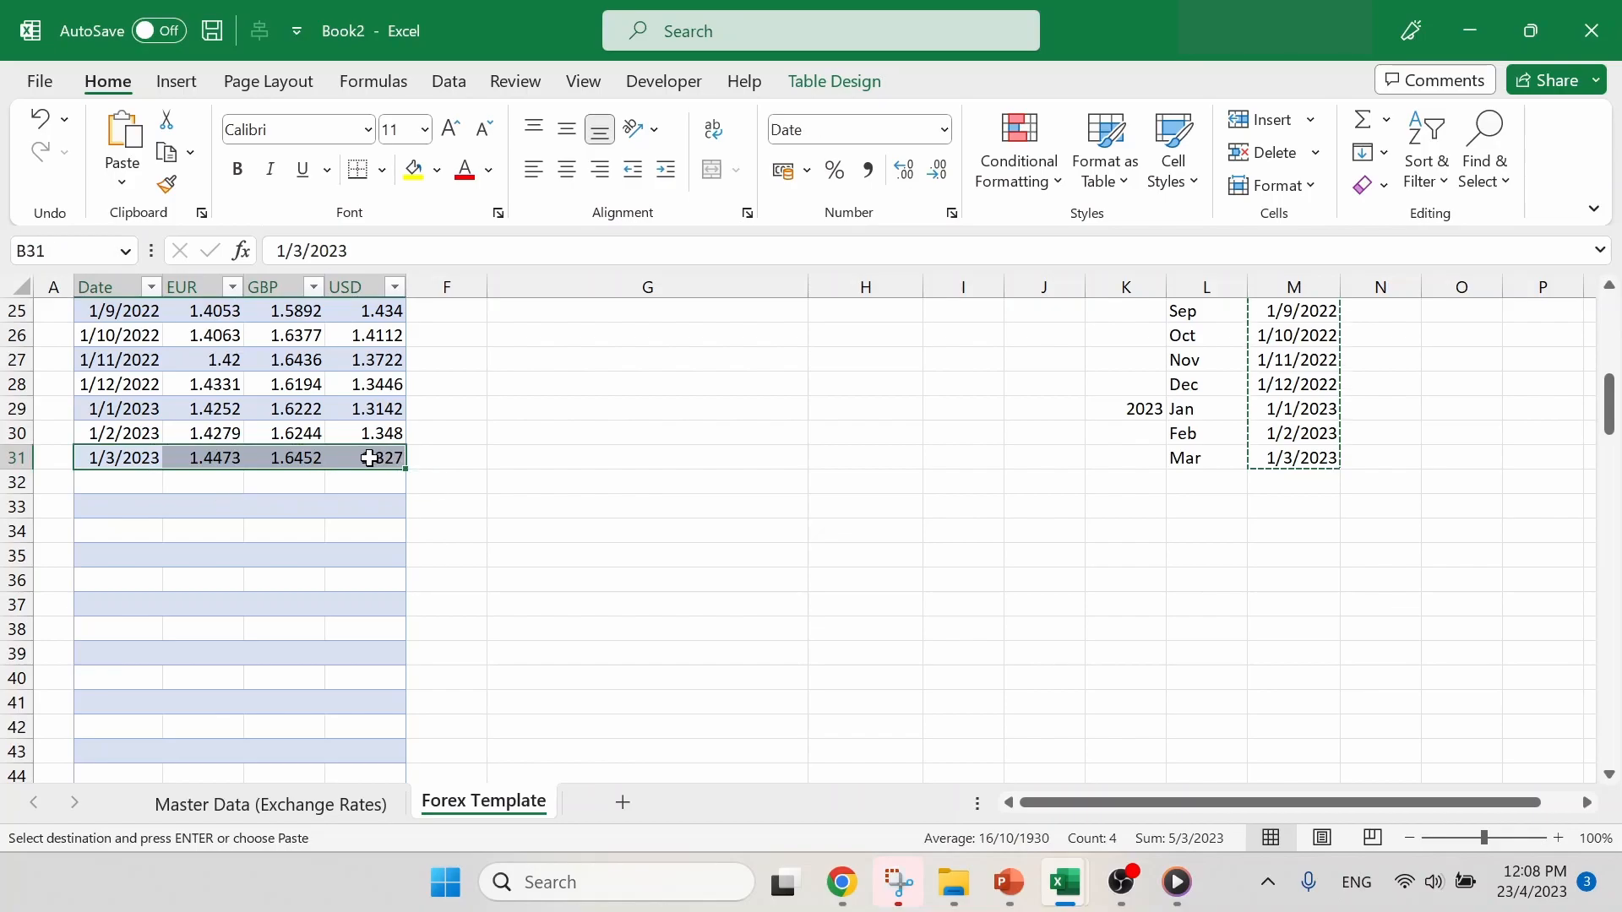
- Clear the helper years, months and date formulas from columns K to M
scroll(370, 459, up, 8)
click(1173, 422)
drag(1119, 277, 1333, 292)
key(Delete)
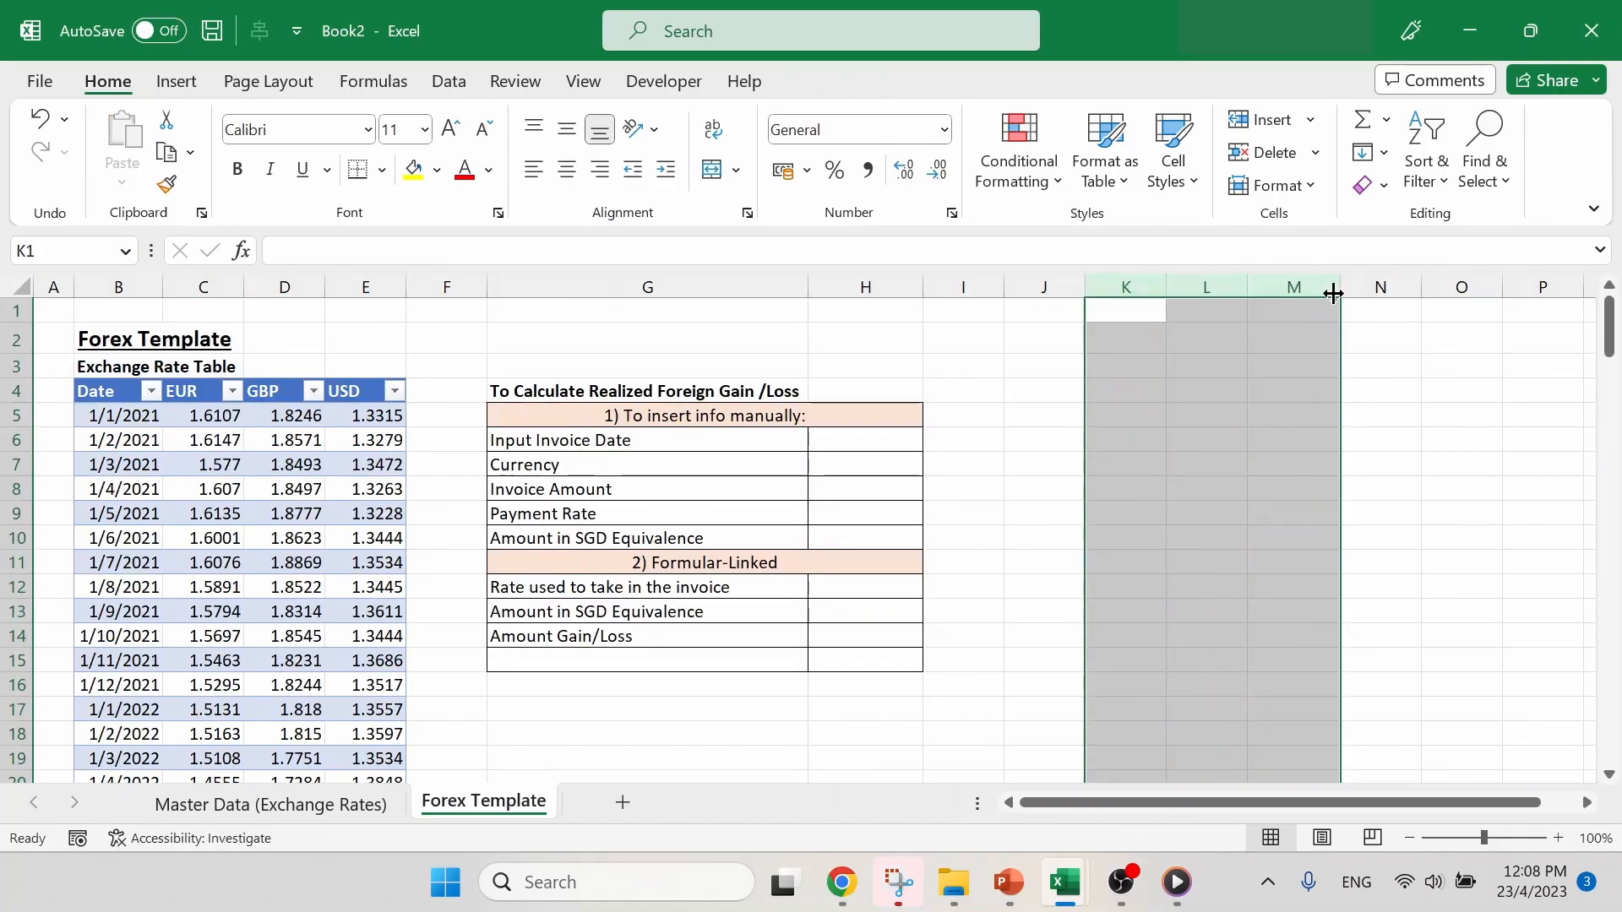
click(1186, 409)
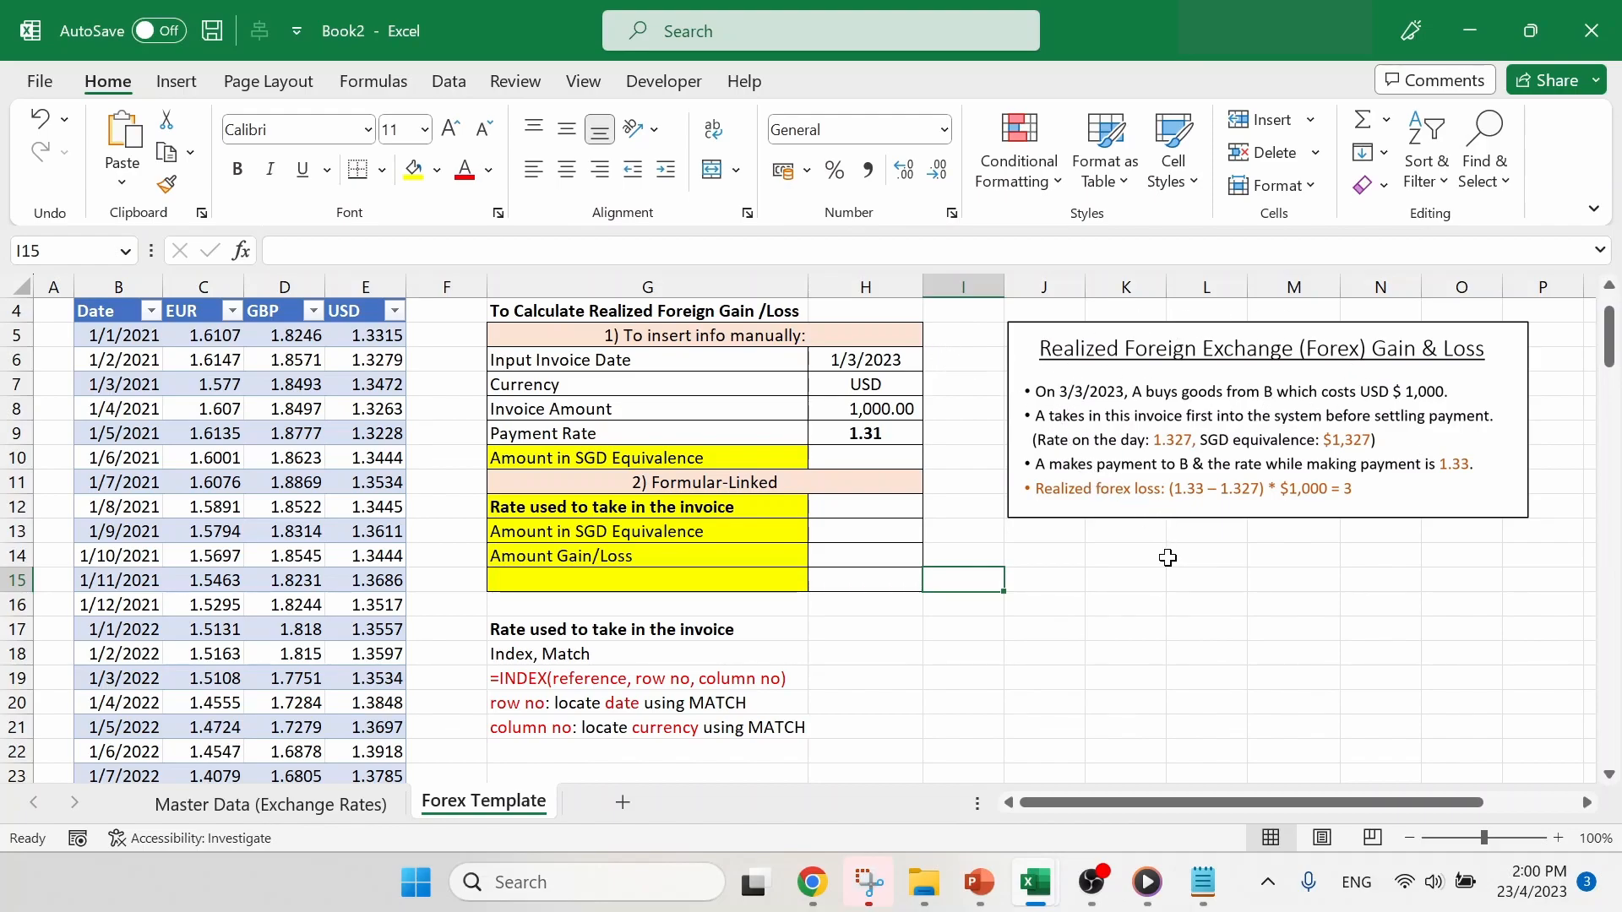
- Review the invoice date, currency, amount and payment rate in H6:H9 and the highlighted calculation labels in G10 and G12:G14
click(906, 358)
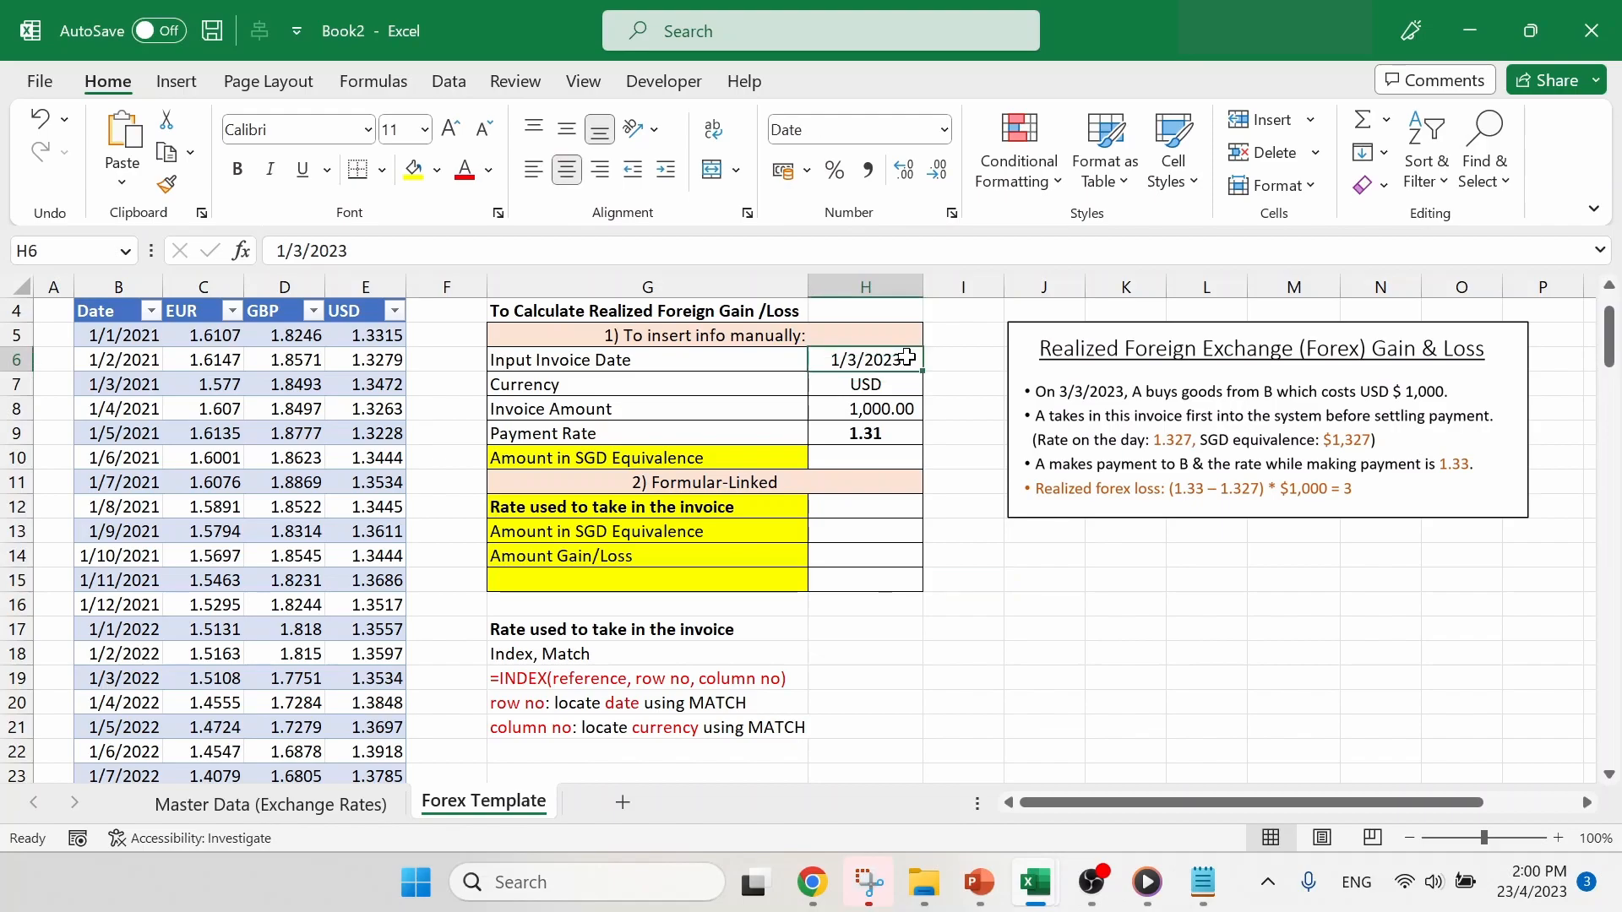
key(Down)
key(Down)
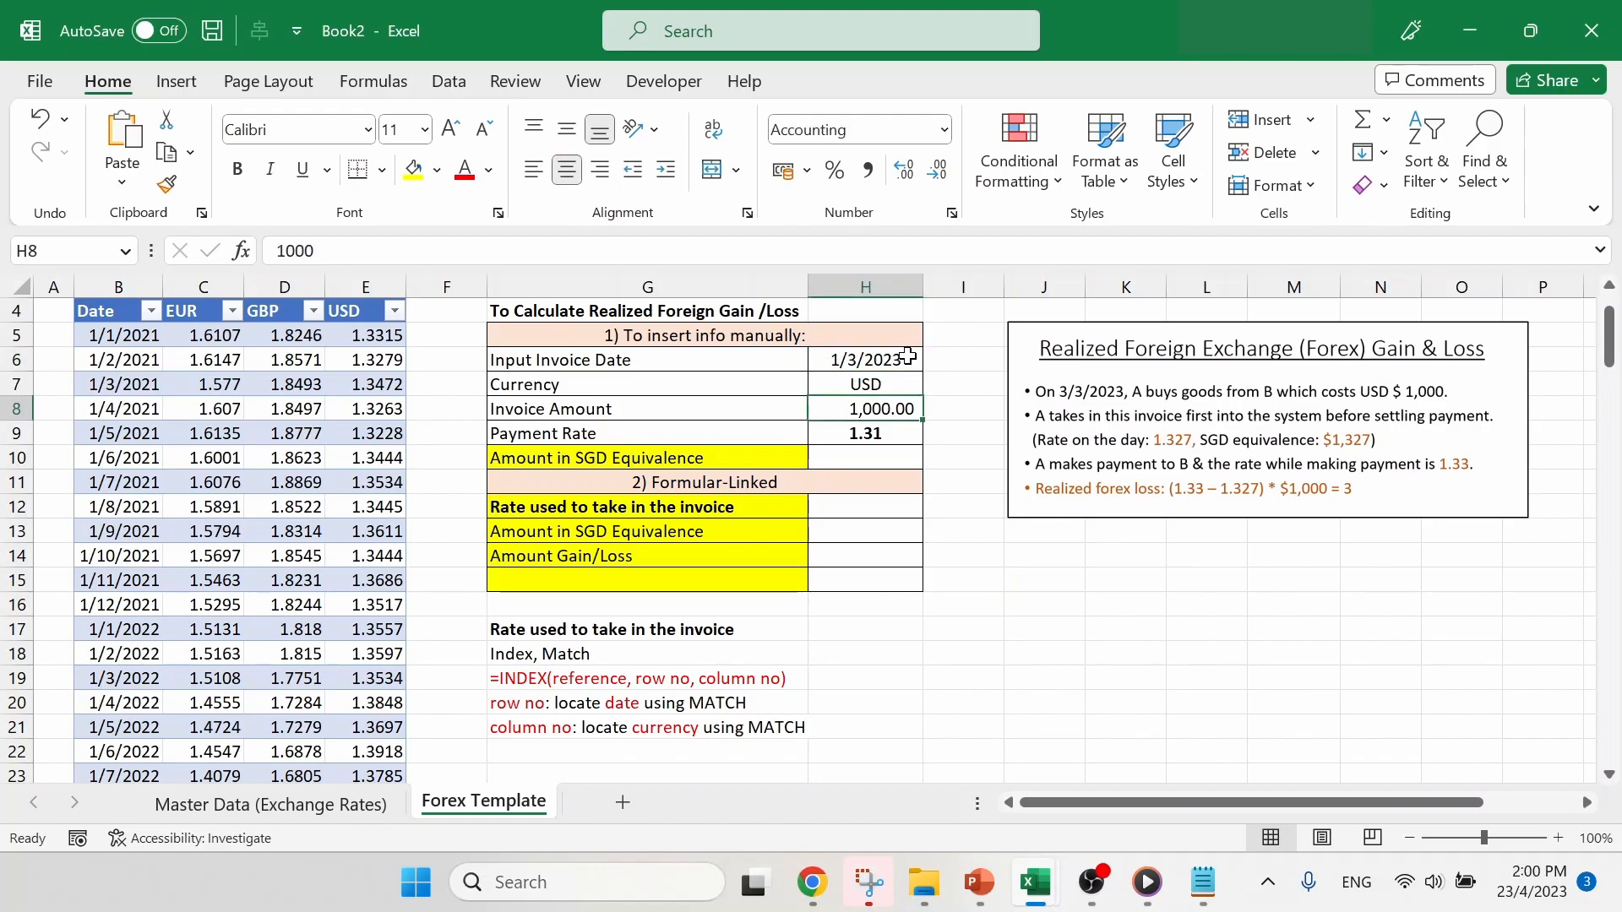
key(Down)
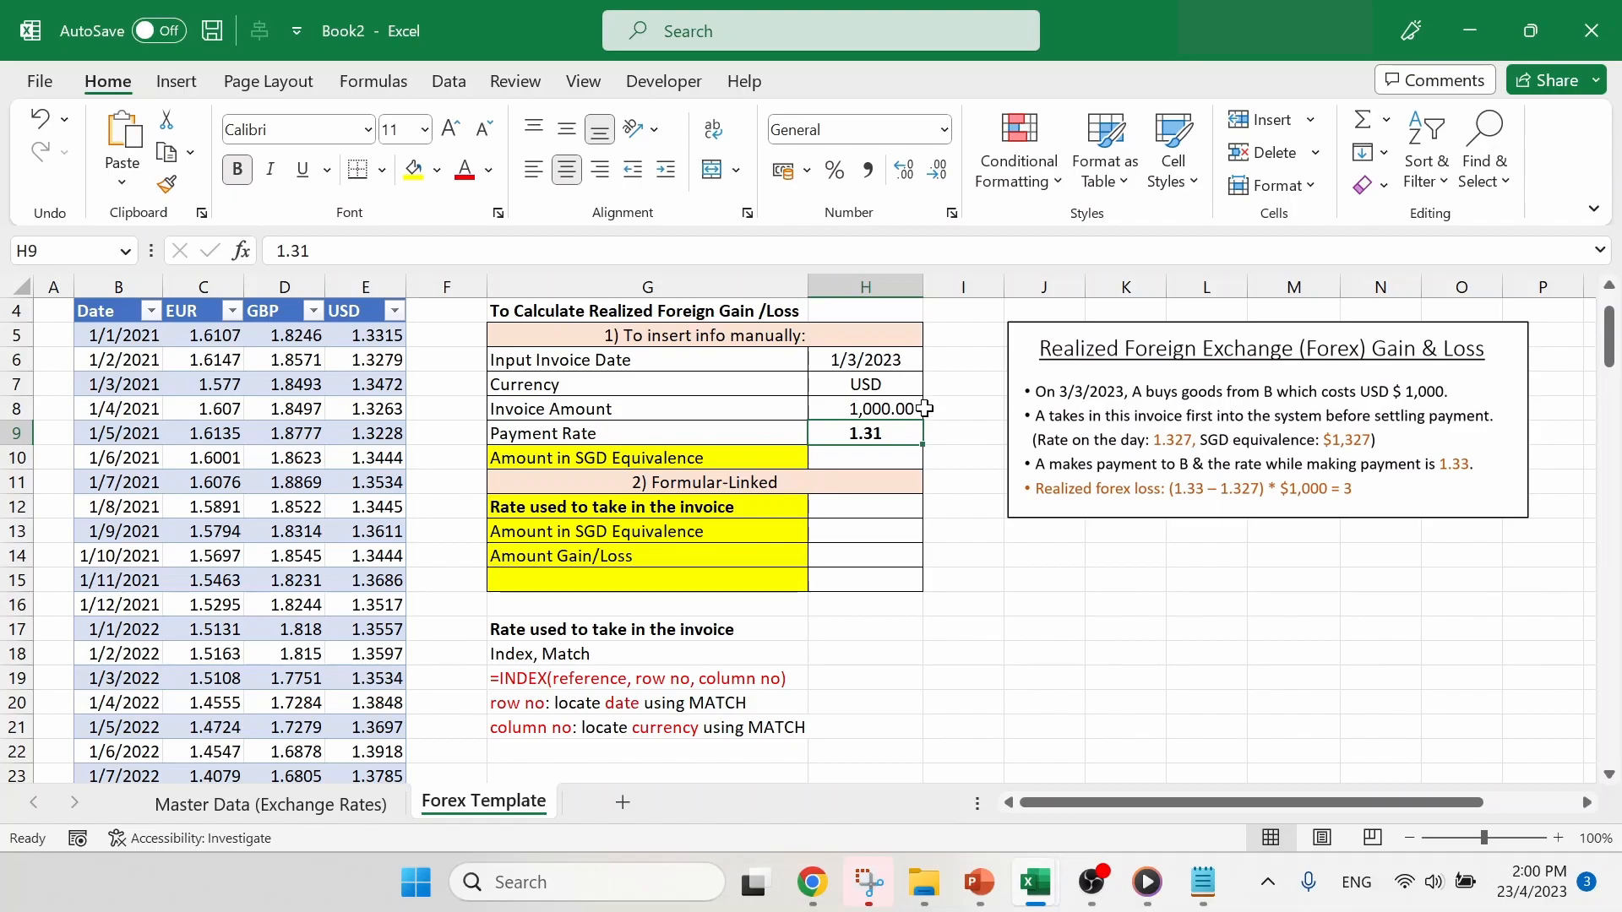
click(688, 459)
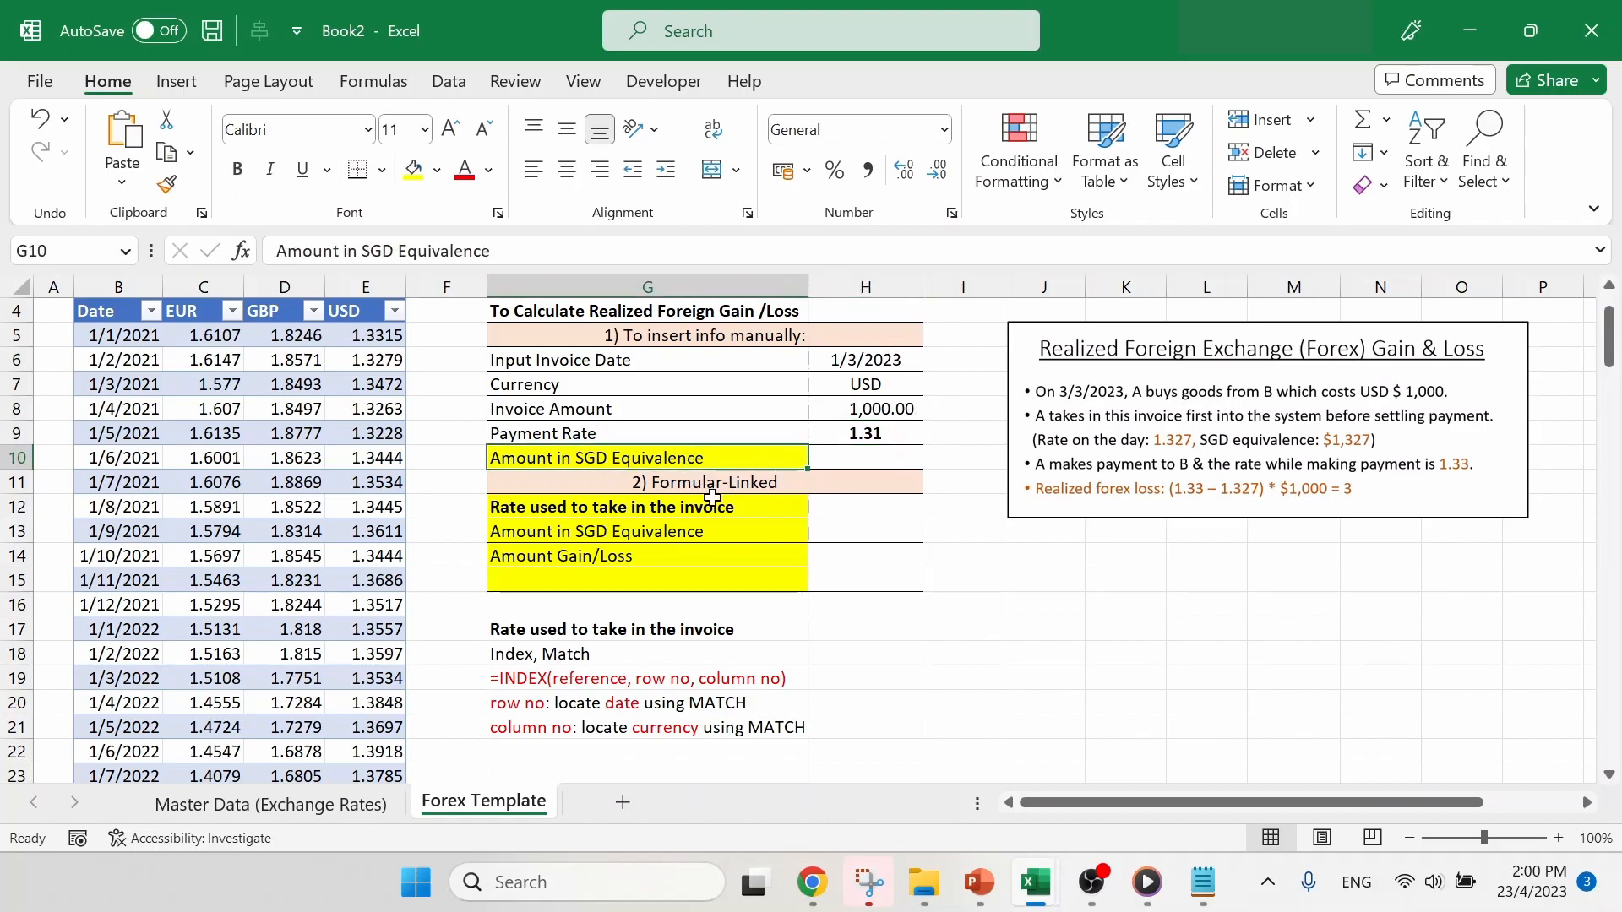
drag(718, 511, 749, 563)
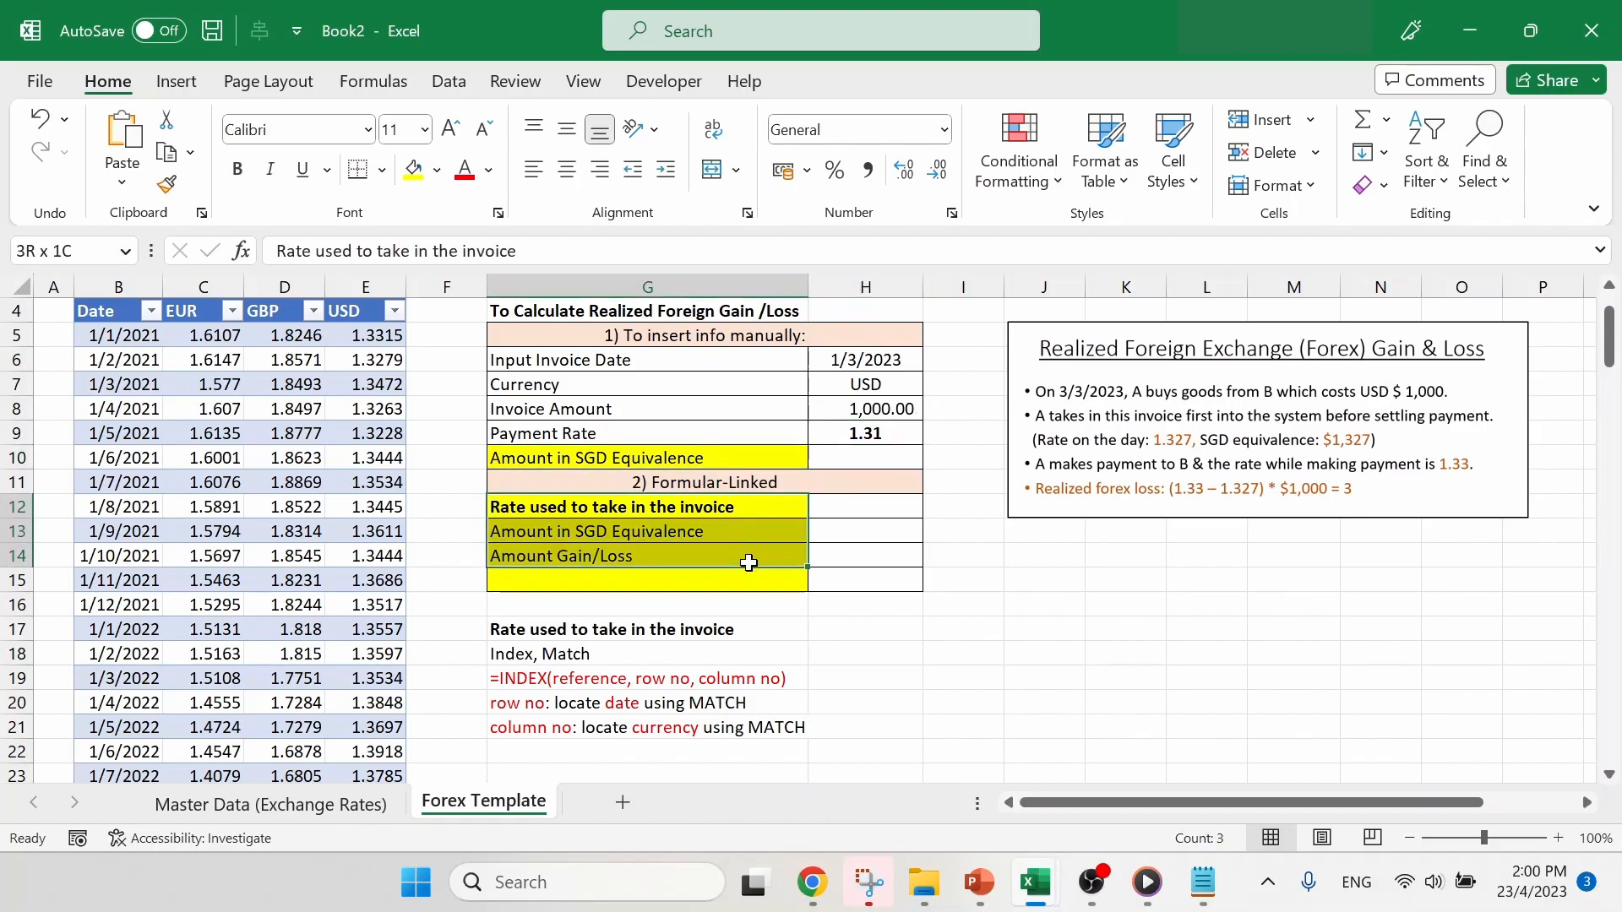
click(896, 576)
click(954, 547)
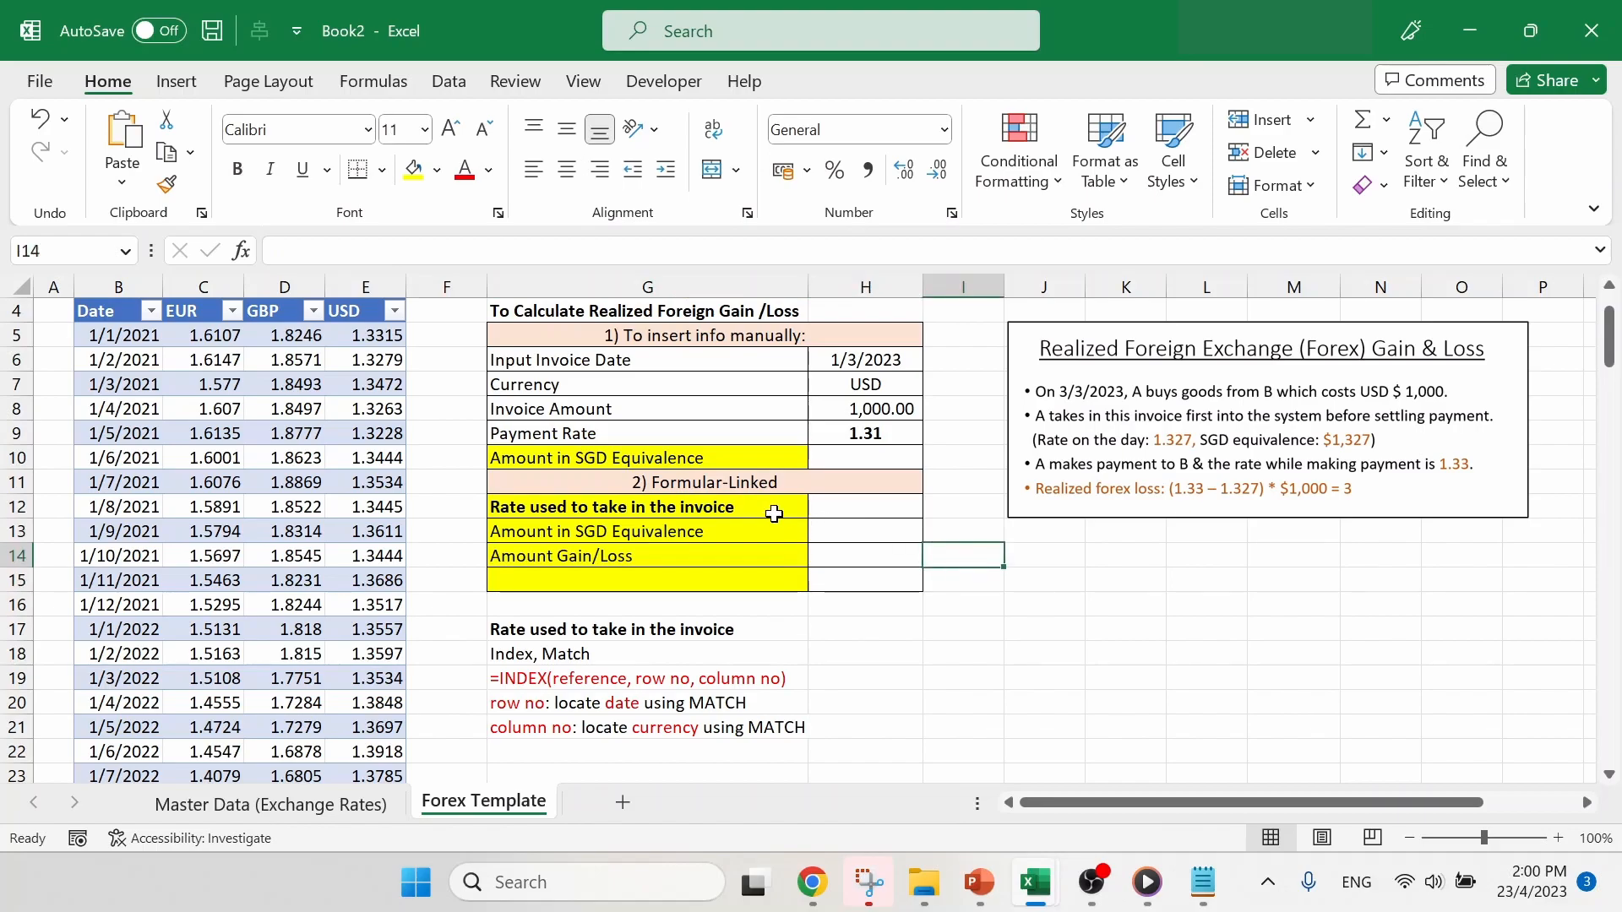
click(755, 505)
key(ctrl+b)
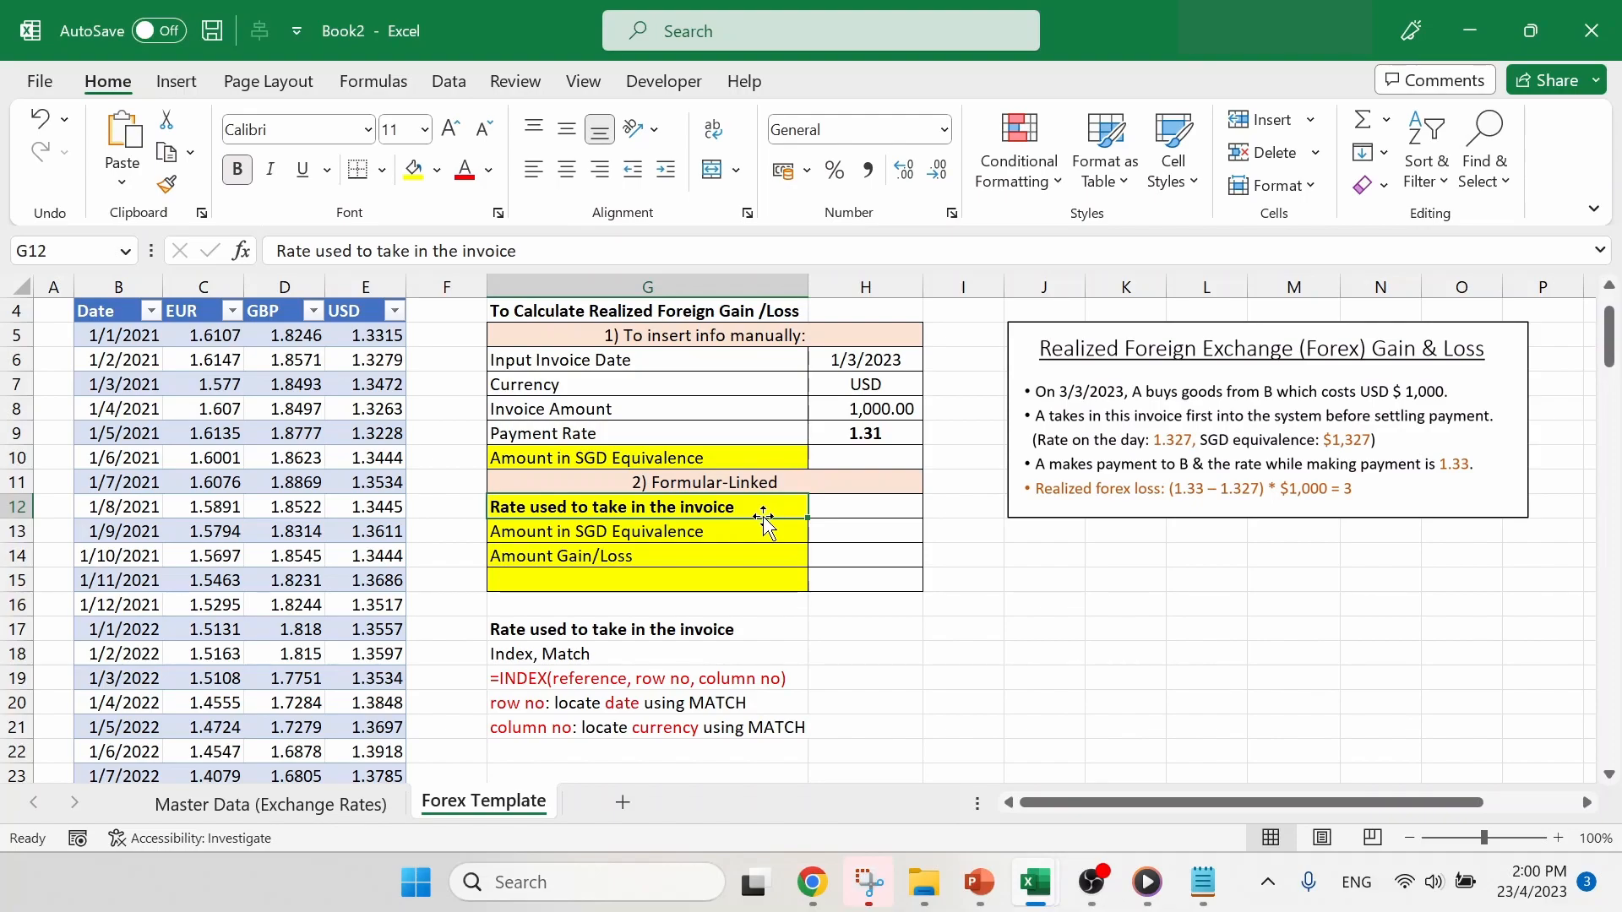
- Review the Index, Match note in G18 and the INDEX syntax in G19 alongside the invoice date and currency in H6:H7
click(655, 653)
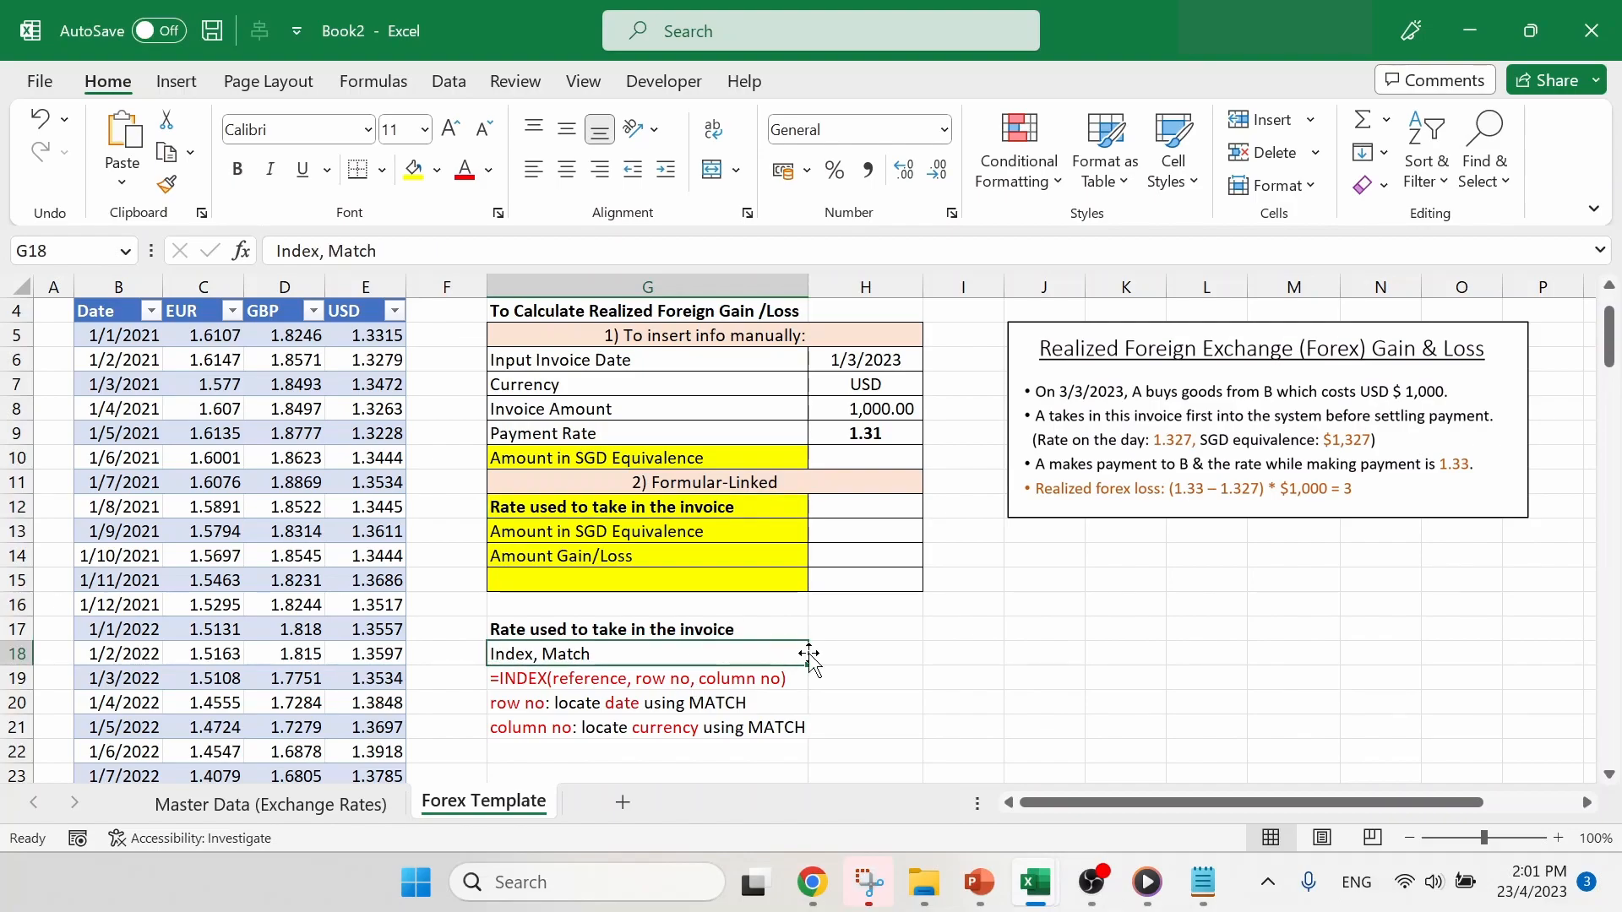
drag(891, 358, 868, 383)
click(719, 664)
click(852, 661)
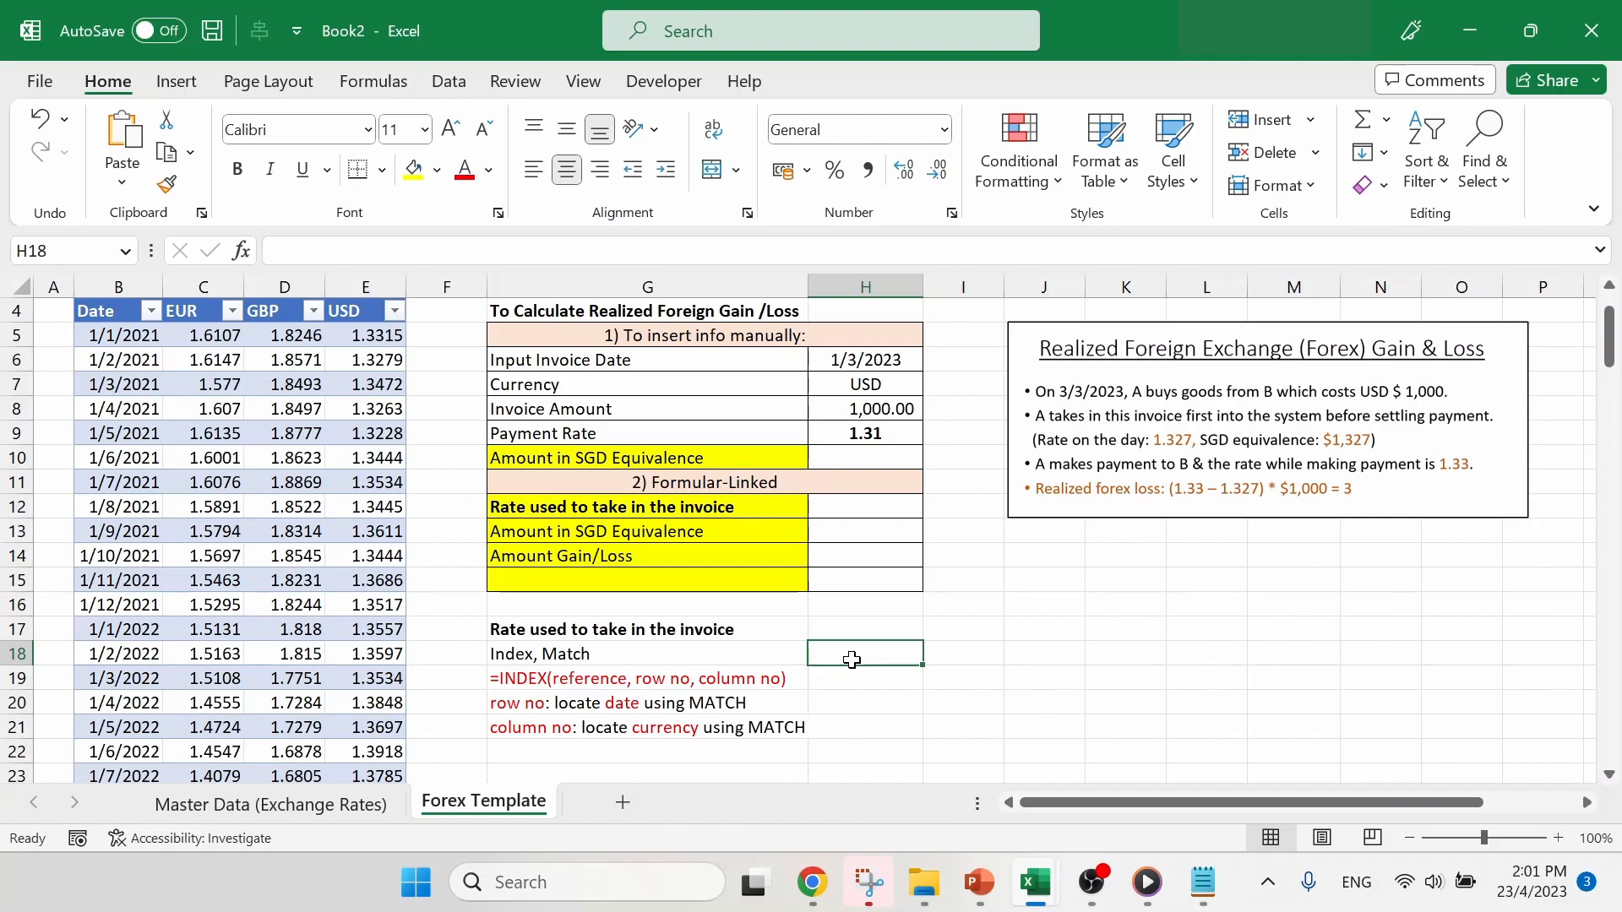
drag(896, 362, 901, 384)
click(885, 647)
click(643, 653)
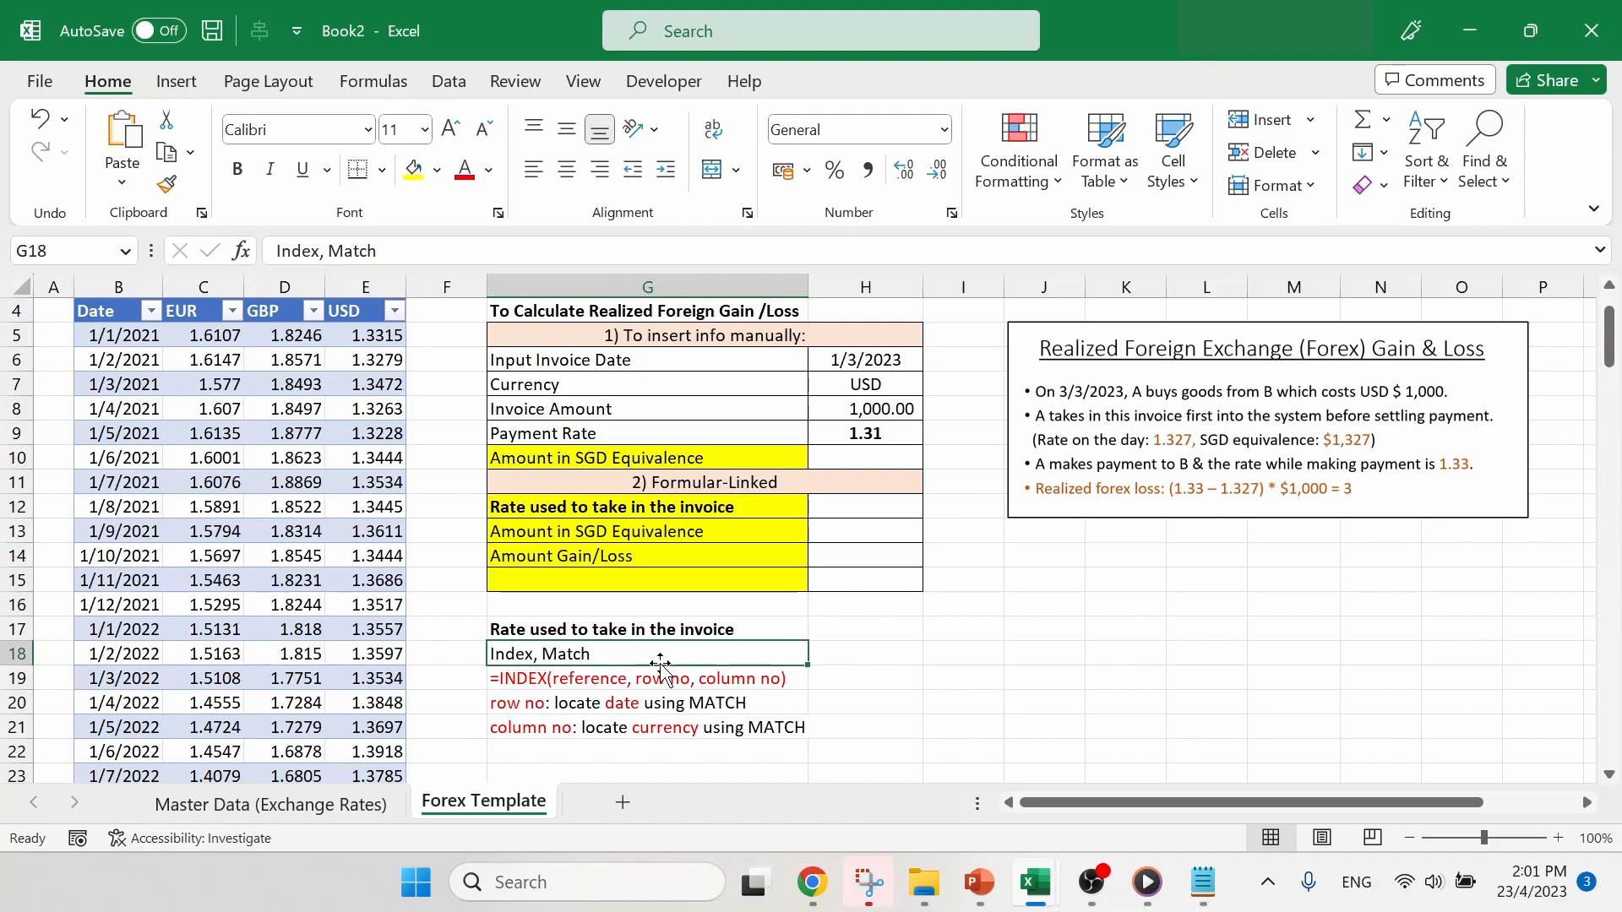
scroll(660, 667, down, 1)
click(681, 606)
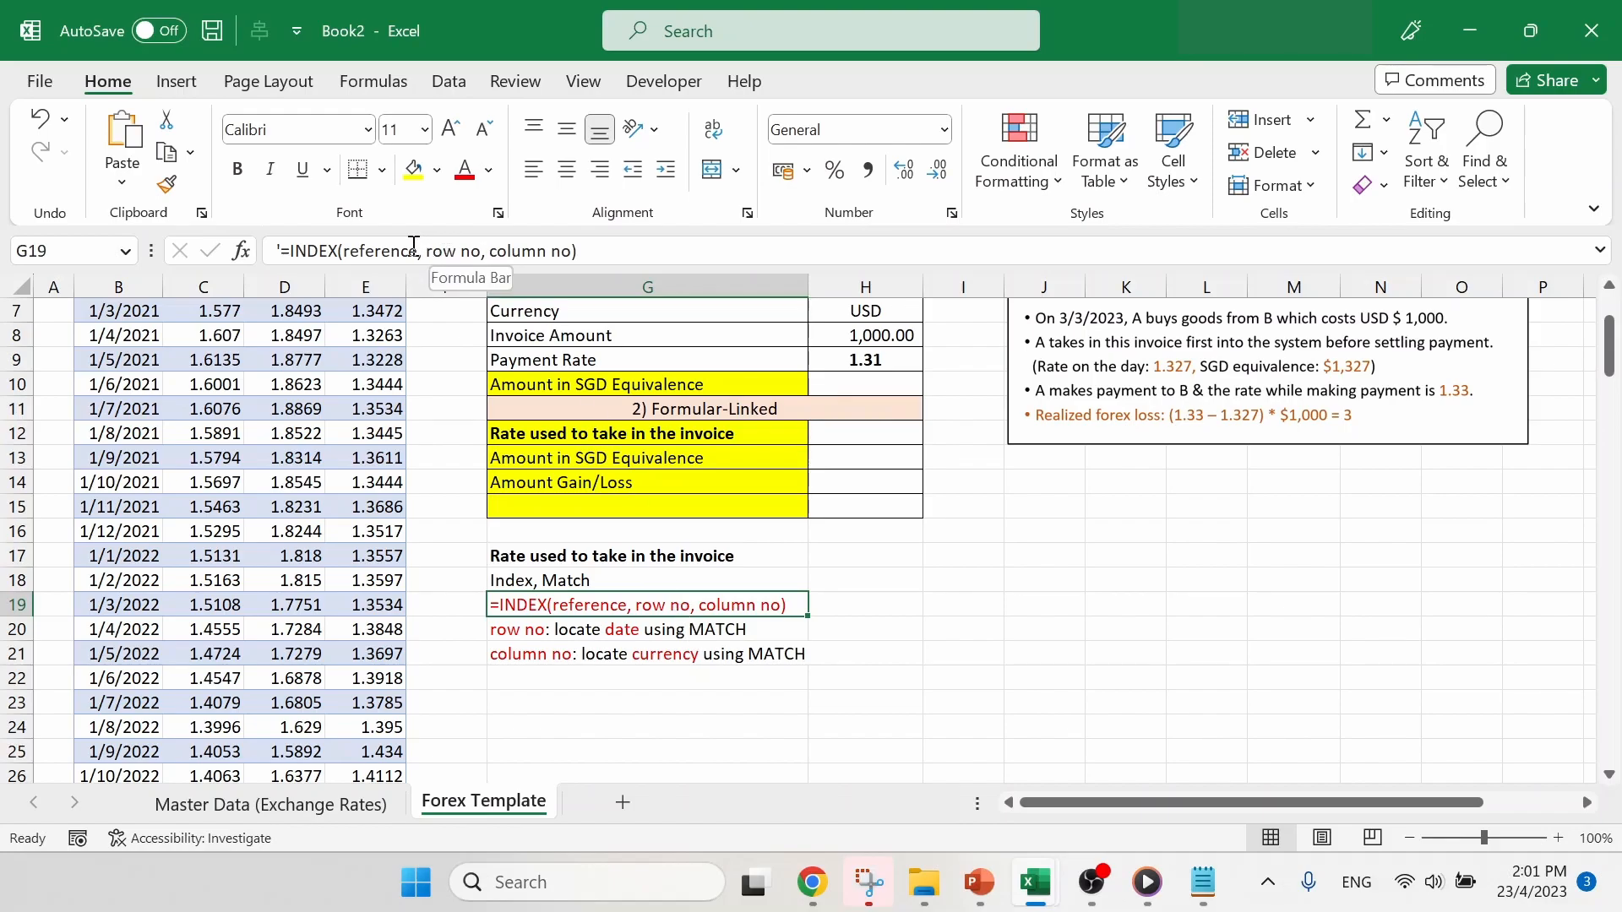
- Examine the rate table's Date column as the source for the row number in the G19 INDEX syntax
scroll(810, 676, up, 1)
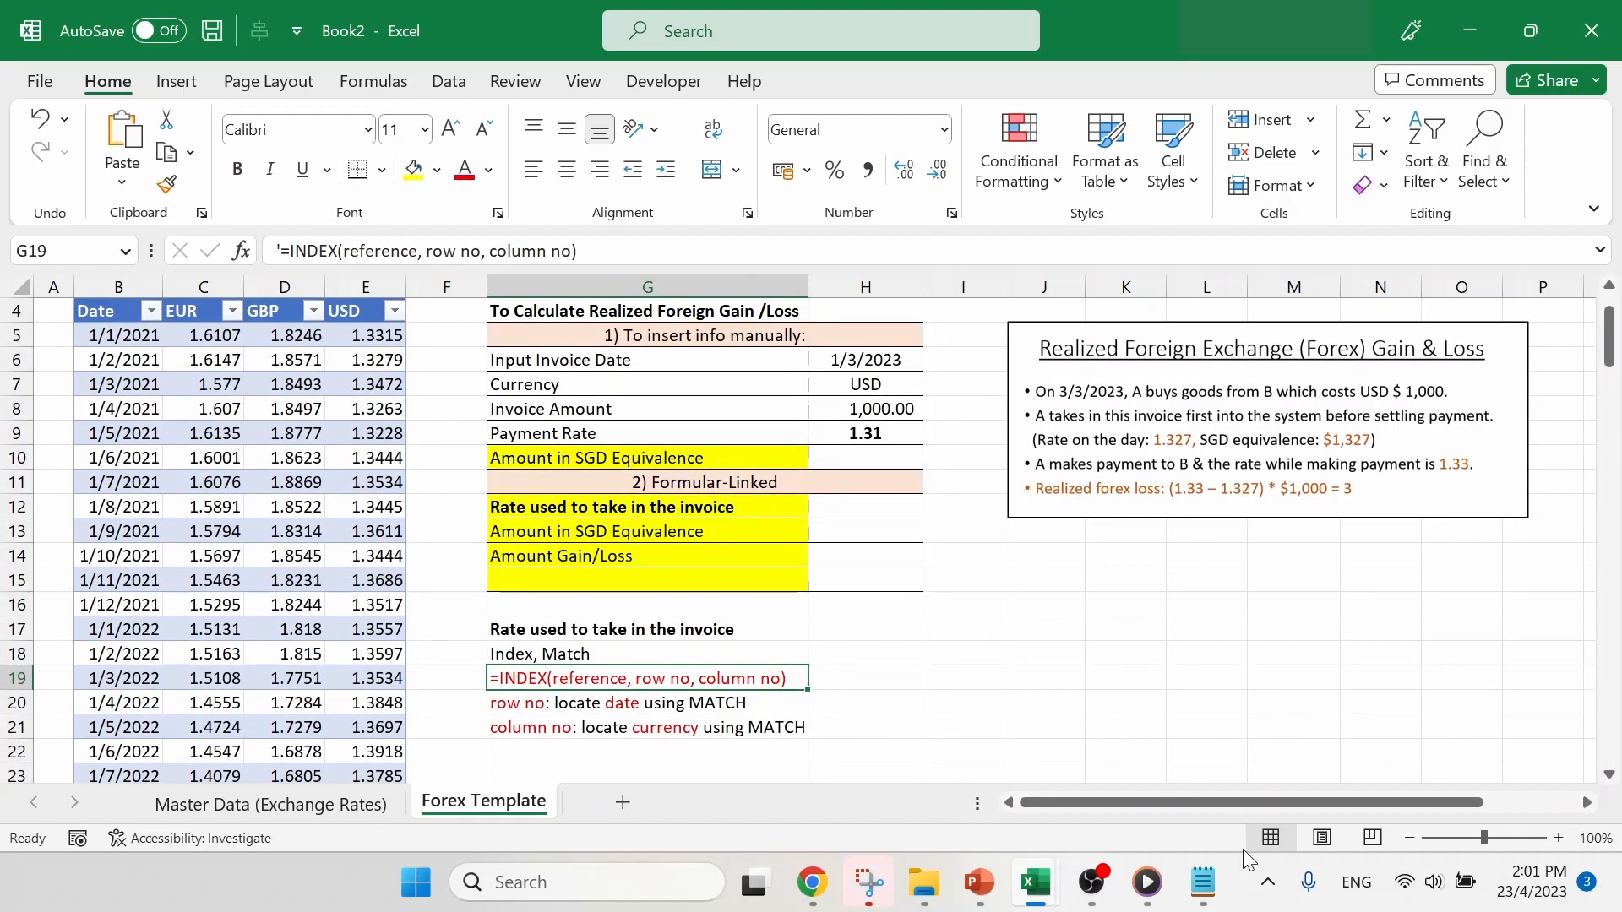
scroll(287, 523, up, 1)
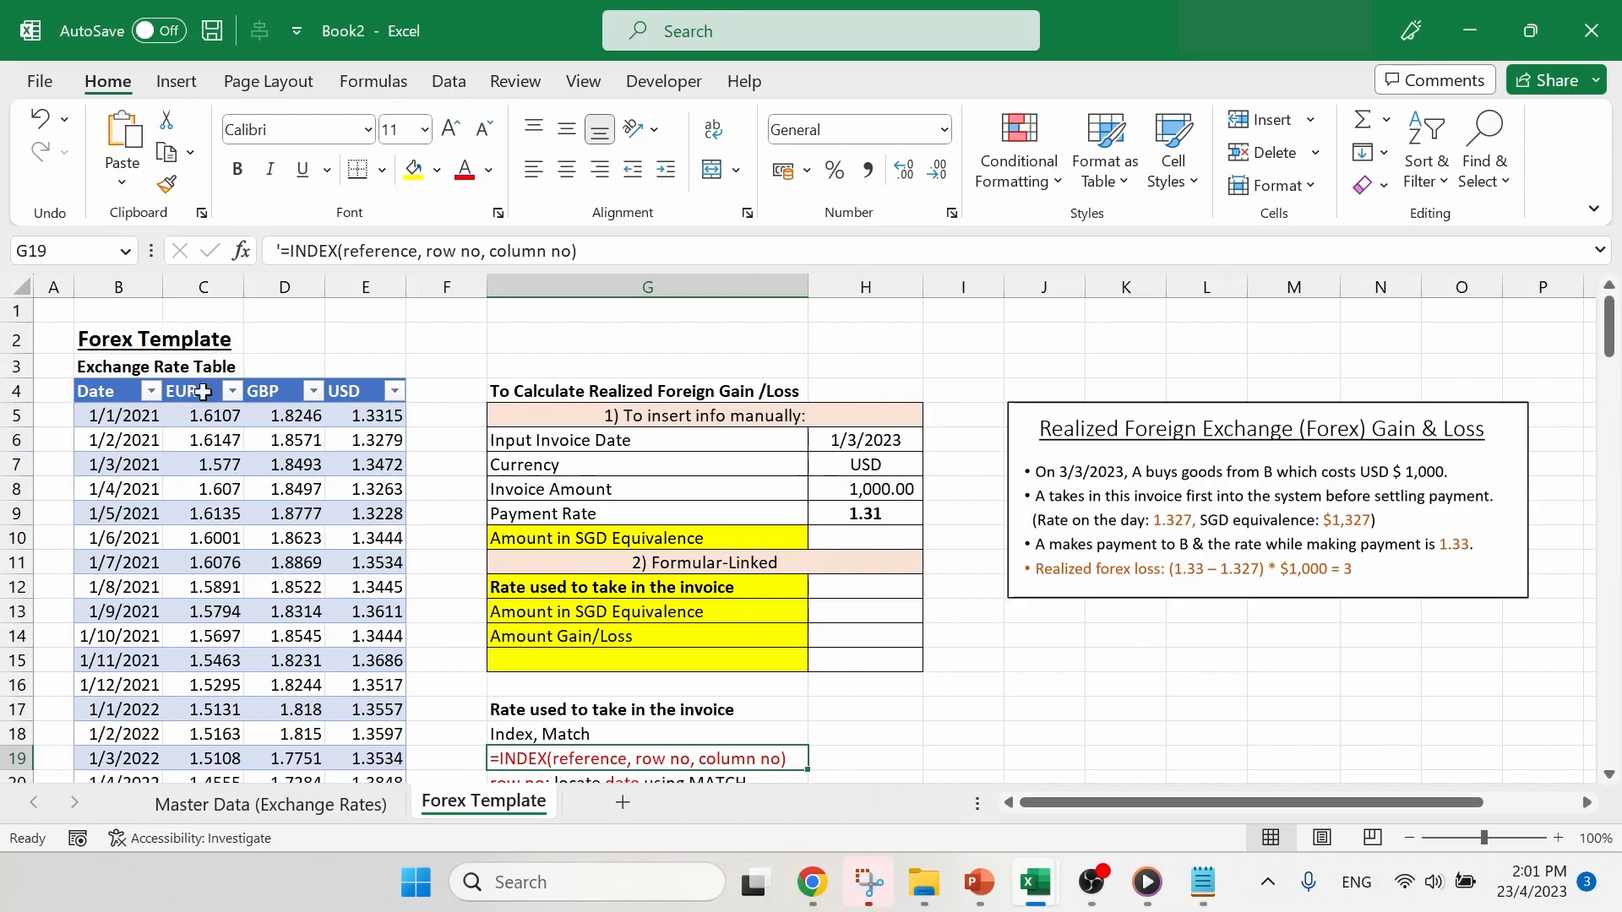
drag(140, 417, 142, 610)
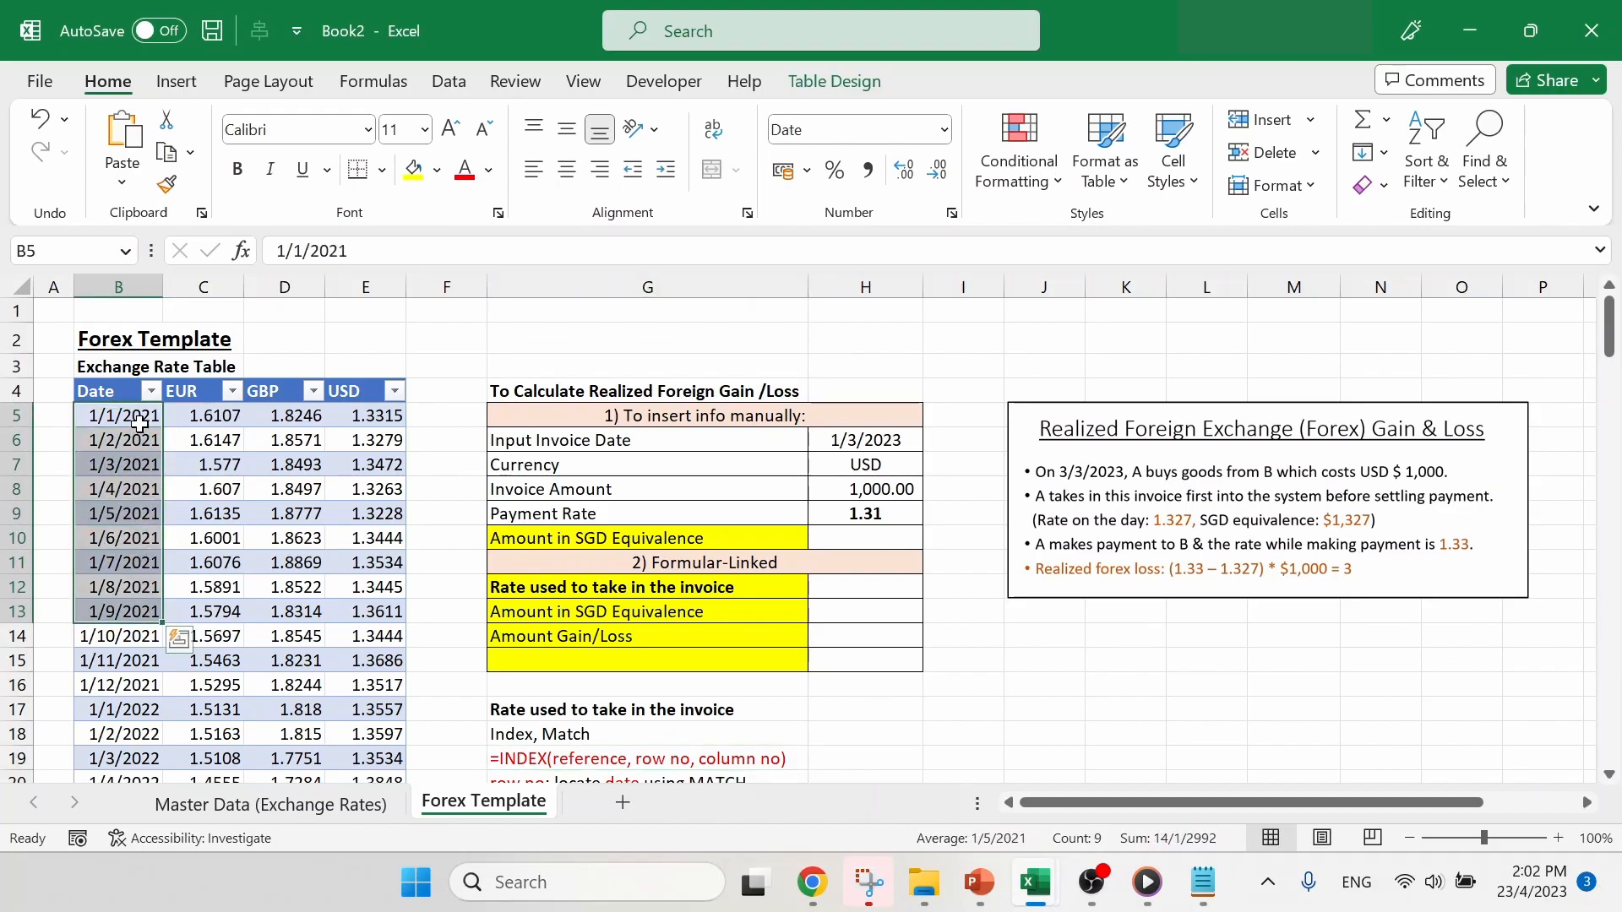
drag(139, 420, 139, 533)
click(139, 533)
scroll(698, 625, down, 2)
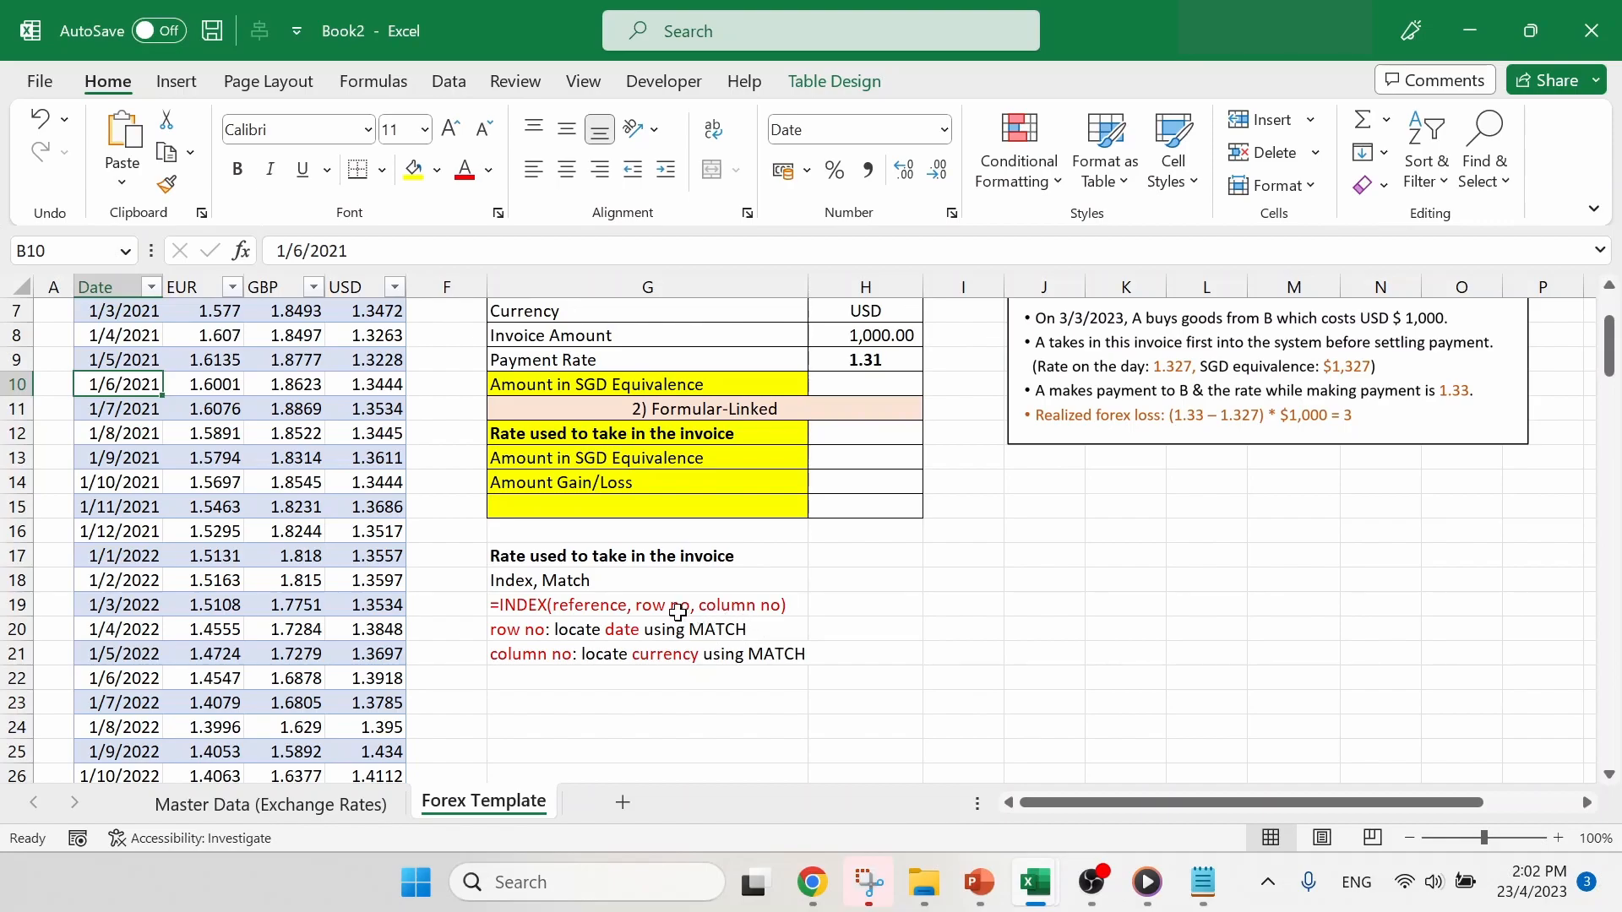
click(680, 609)
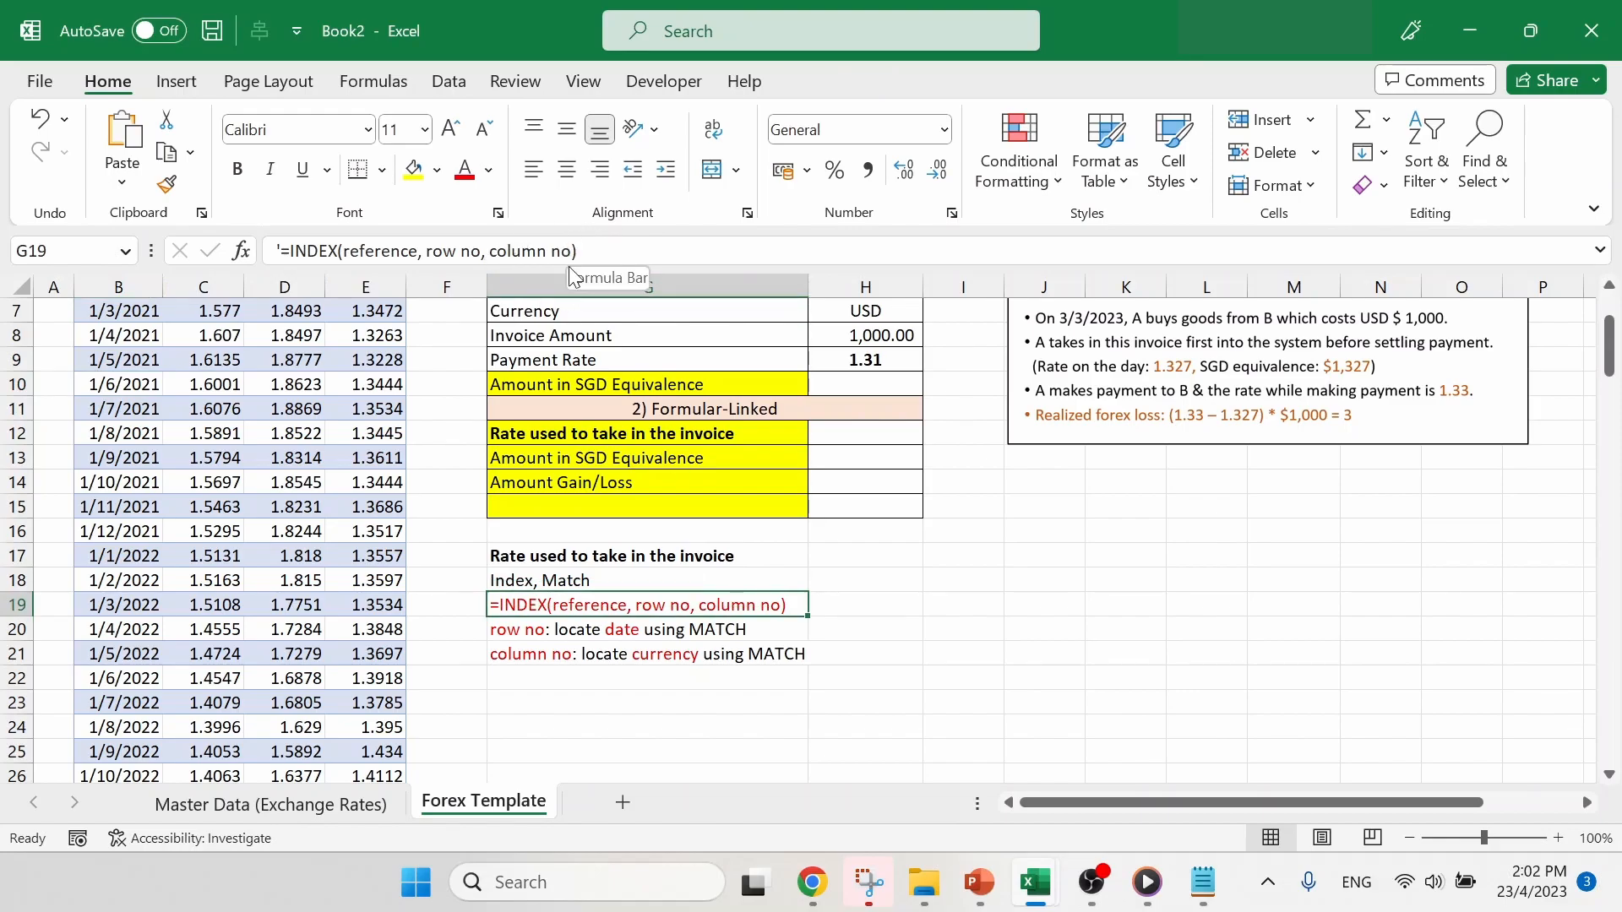
- Examine the EUR, GBP and USD columns and headers, relating them to the row and column number notes in G19:G21
click(848, 594)
scroll(545, 515, up, 2)
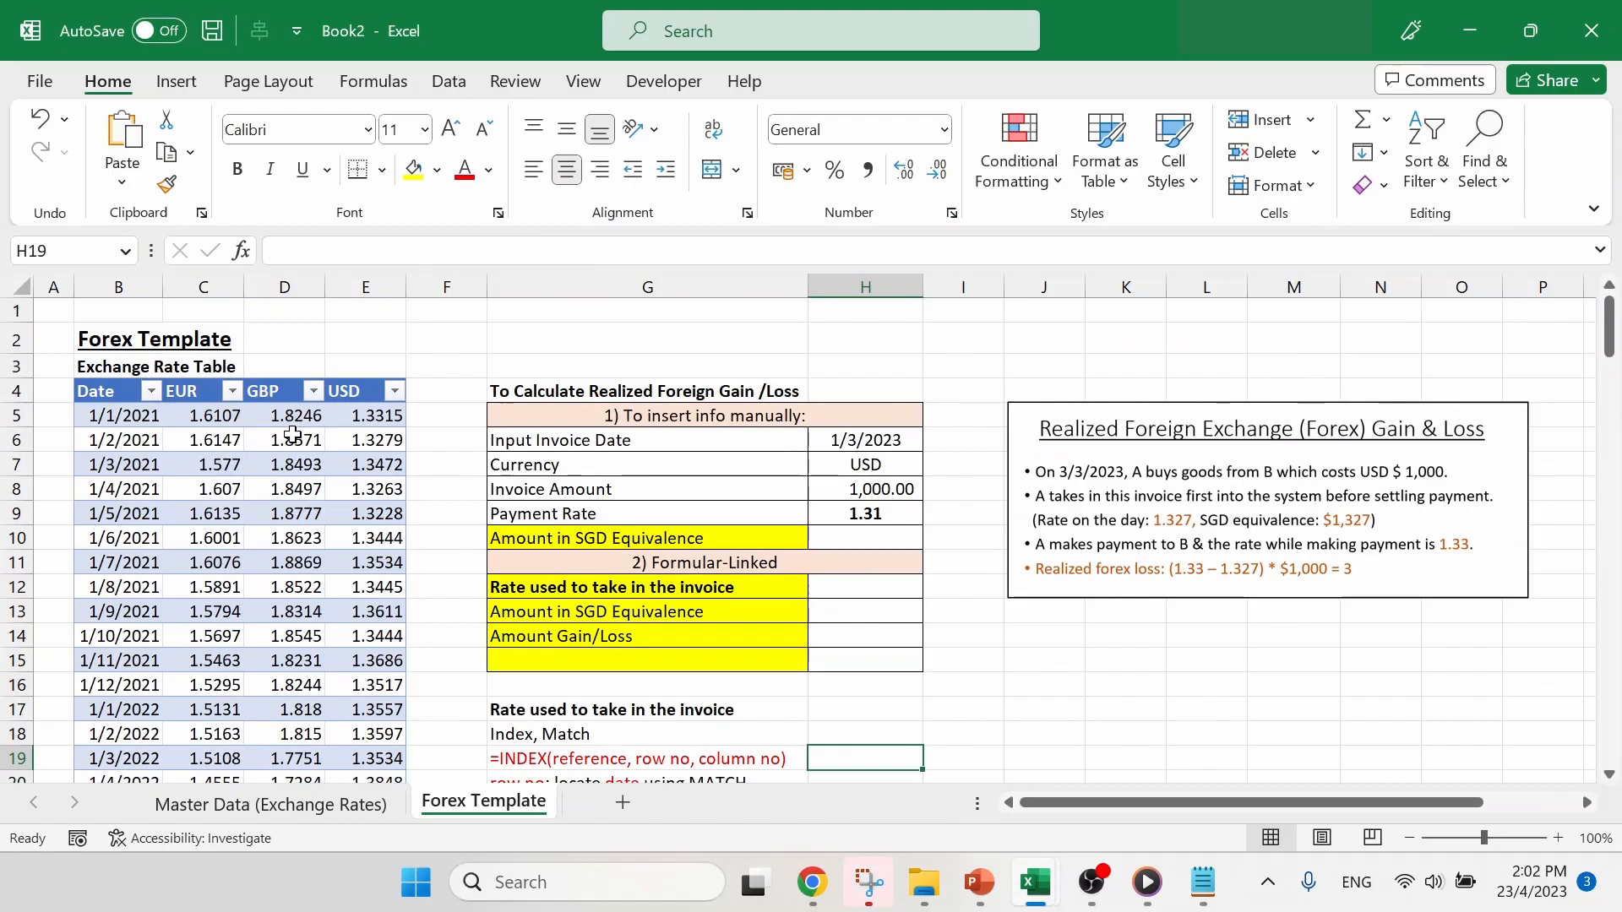
drag(200, 390, 365, 588)
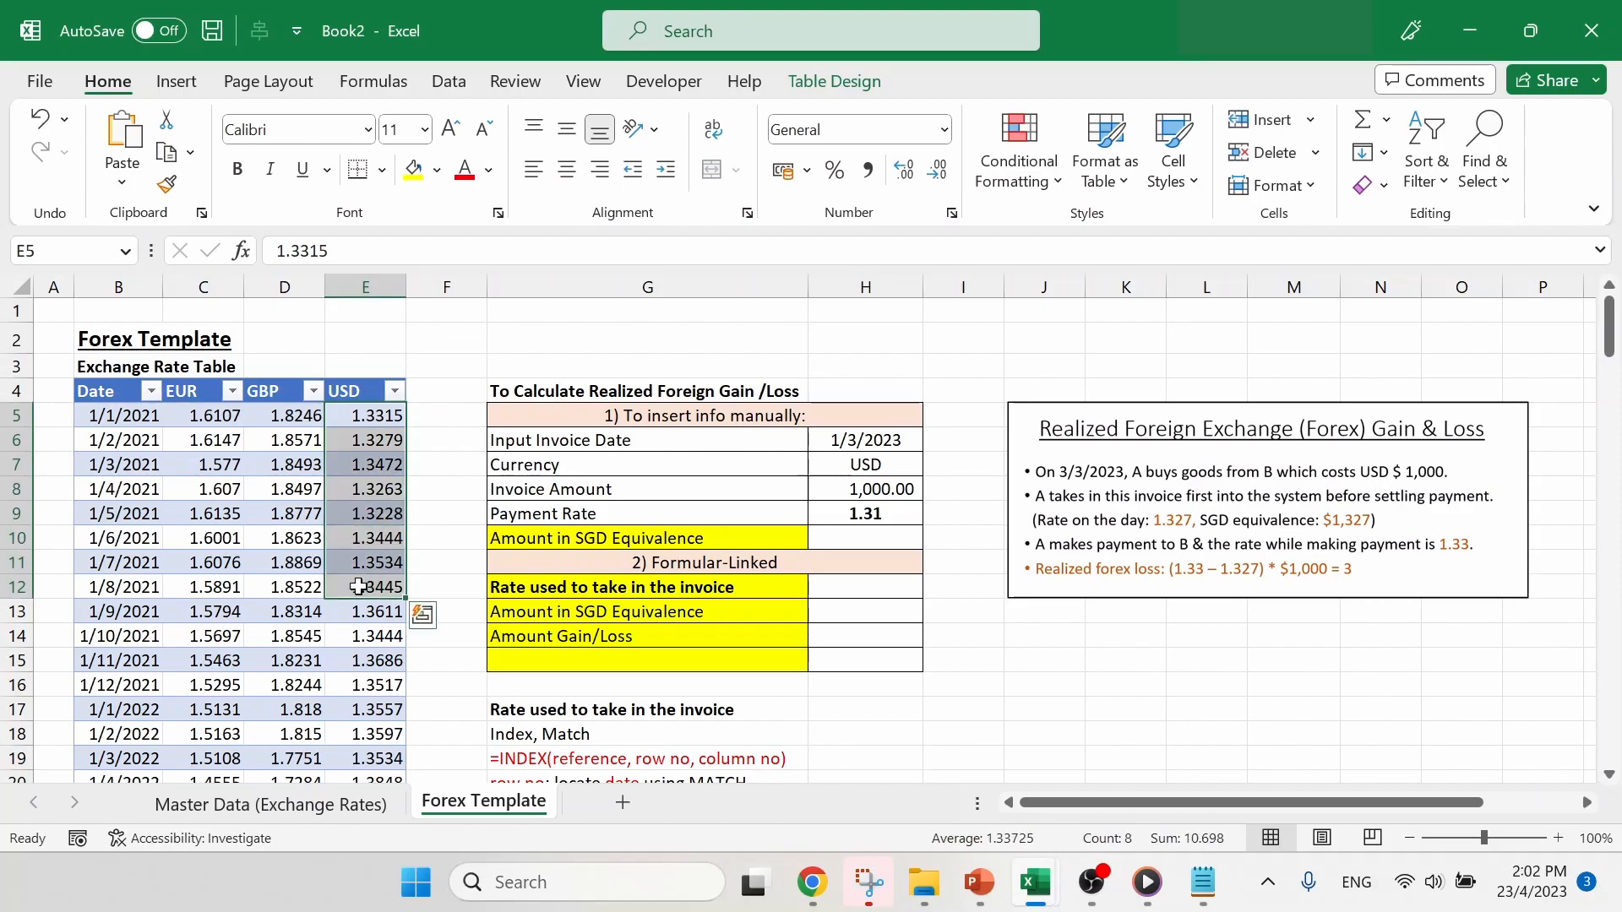
click(295, 534)
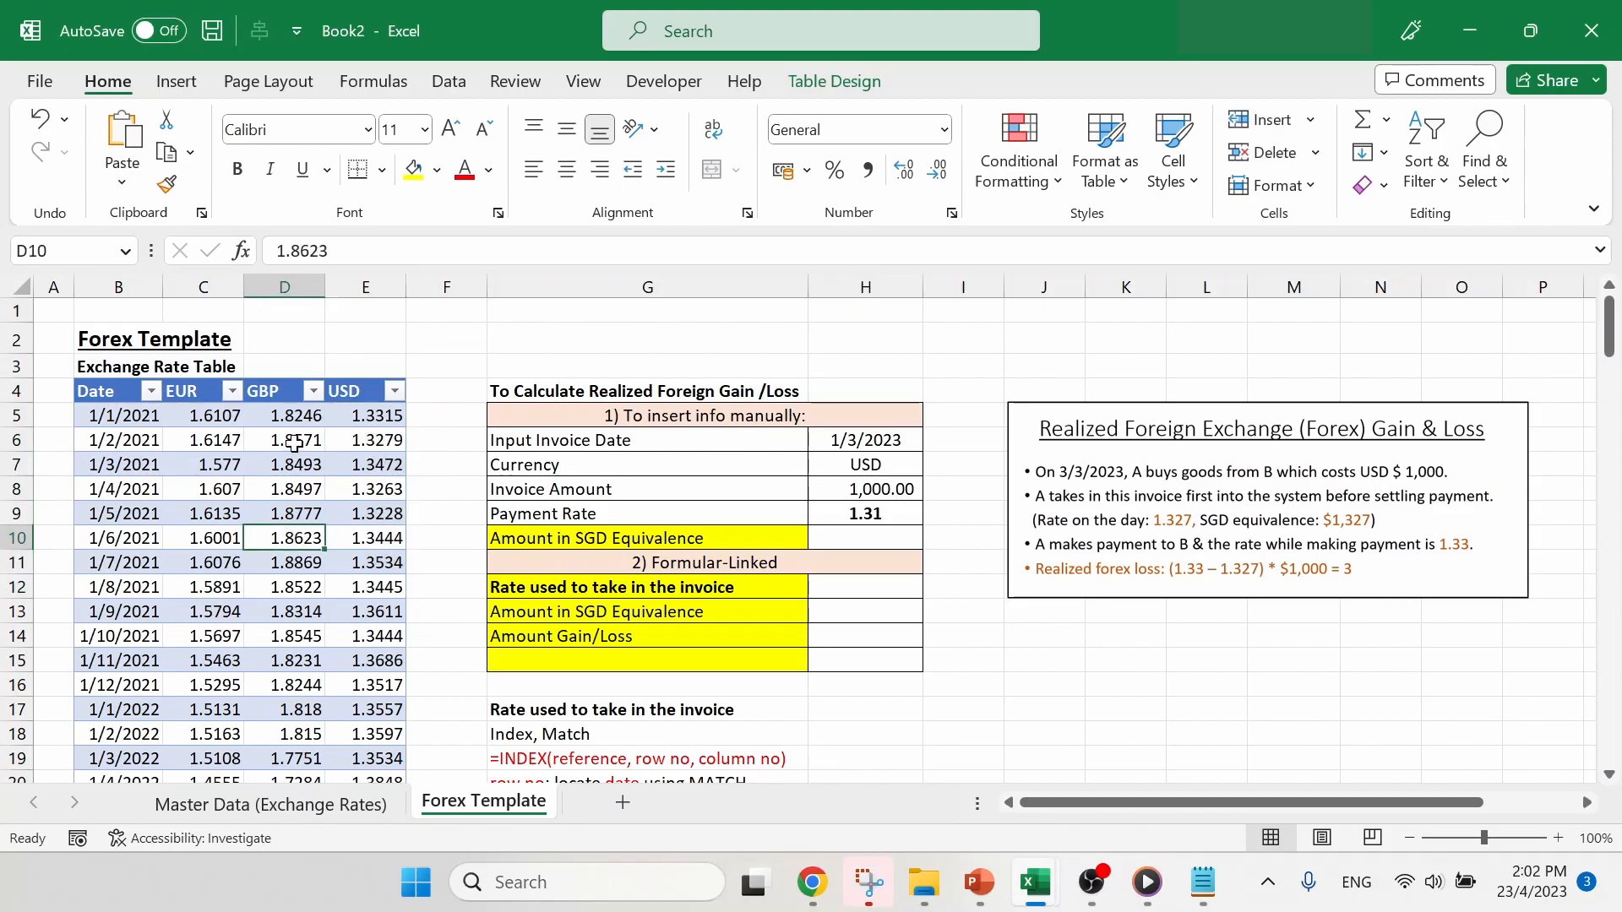
drag(290, 420, 296, 537)
click(209, 390)
drag(258, 390, 364, 390)
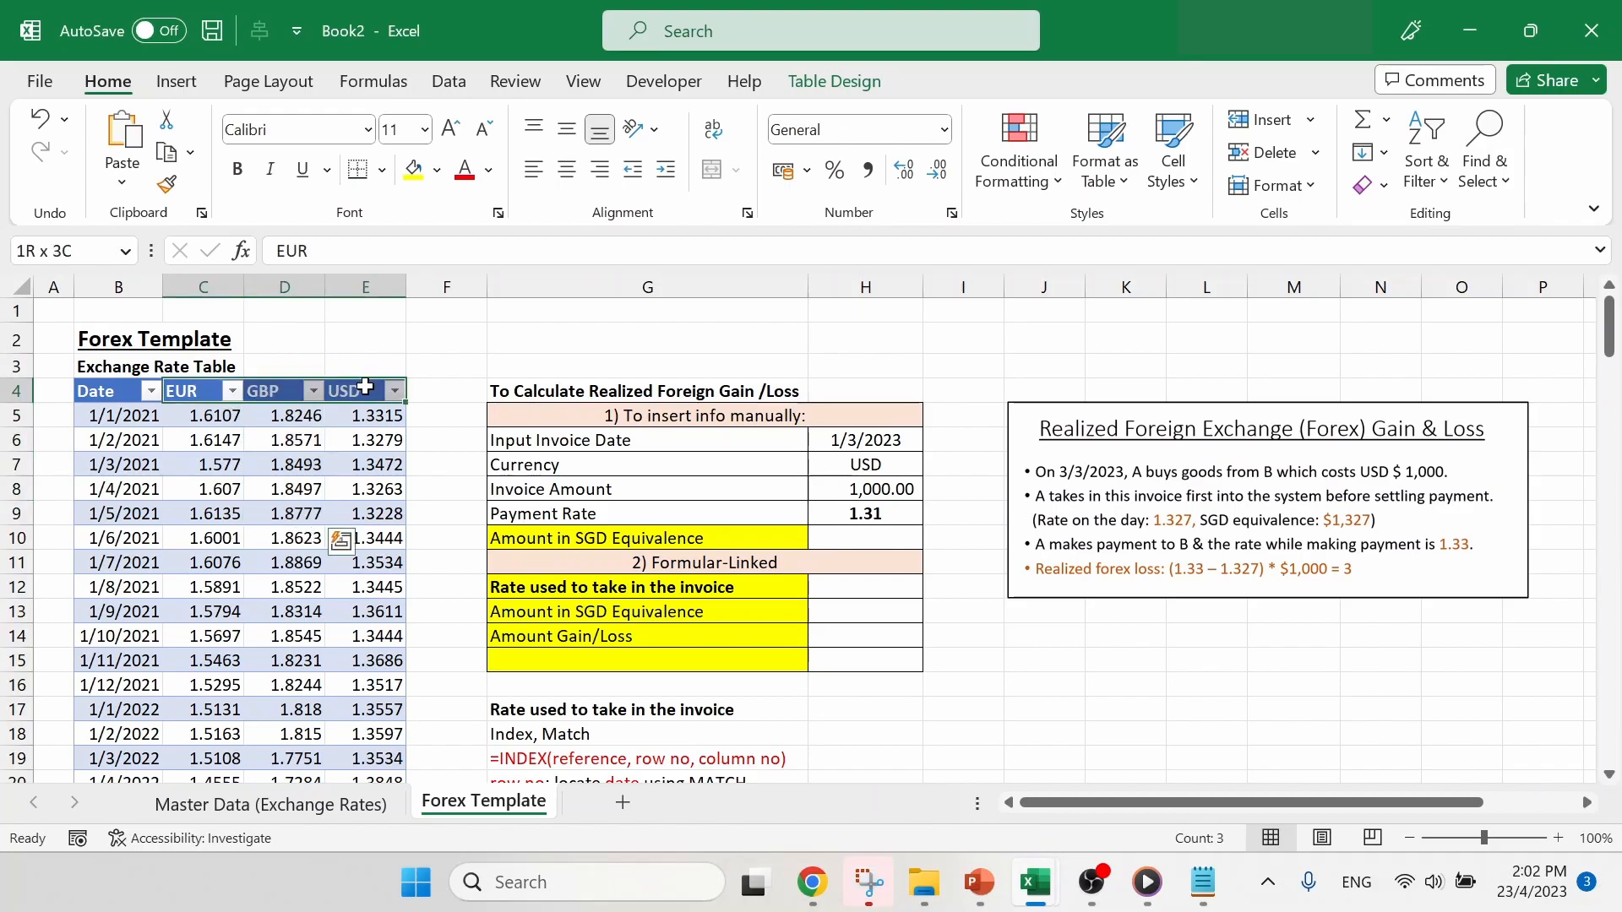
scroll(595, 625, down, 2)
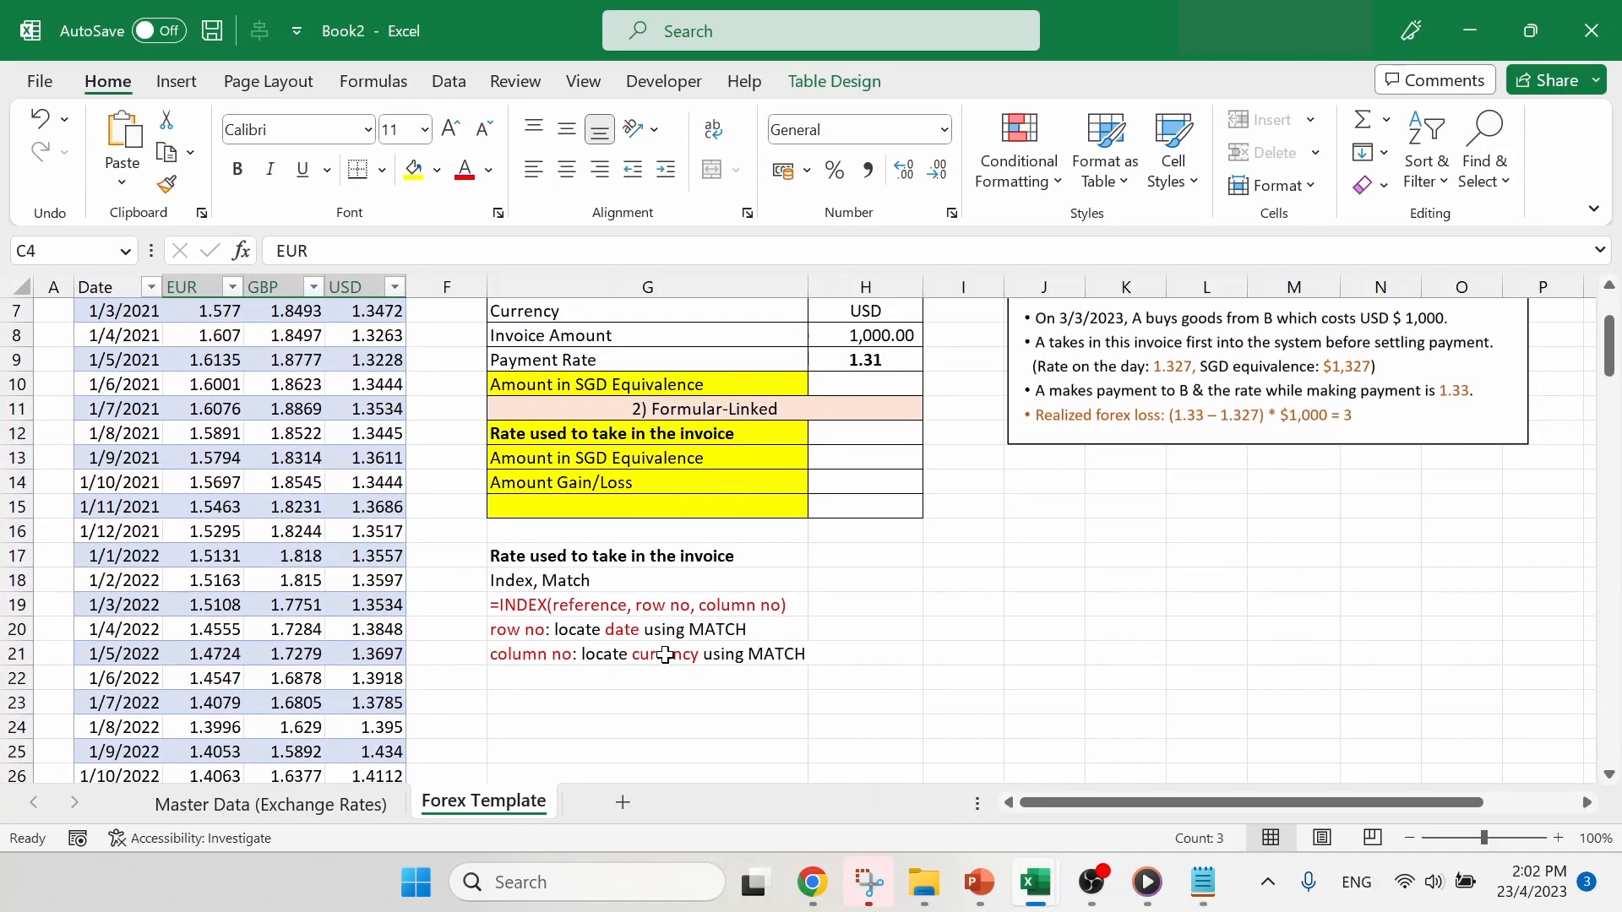
click(765, 655)
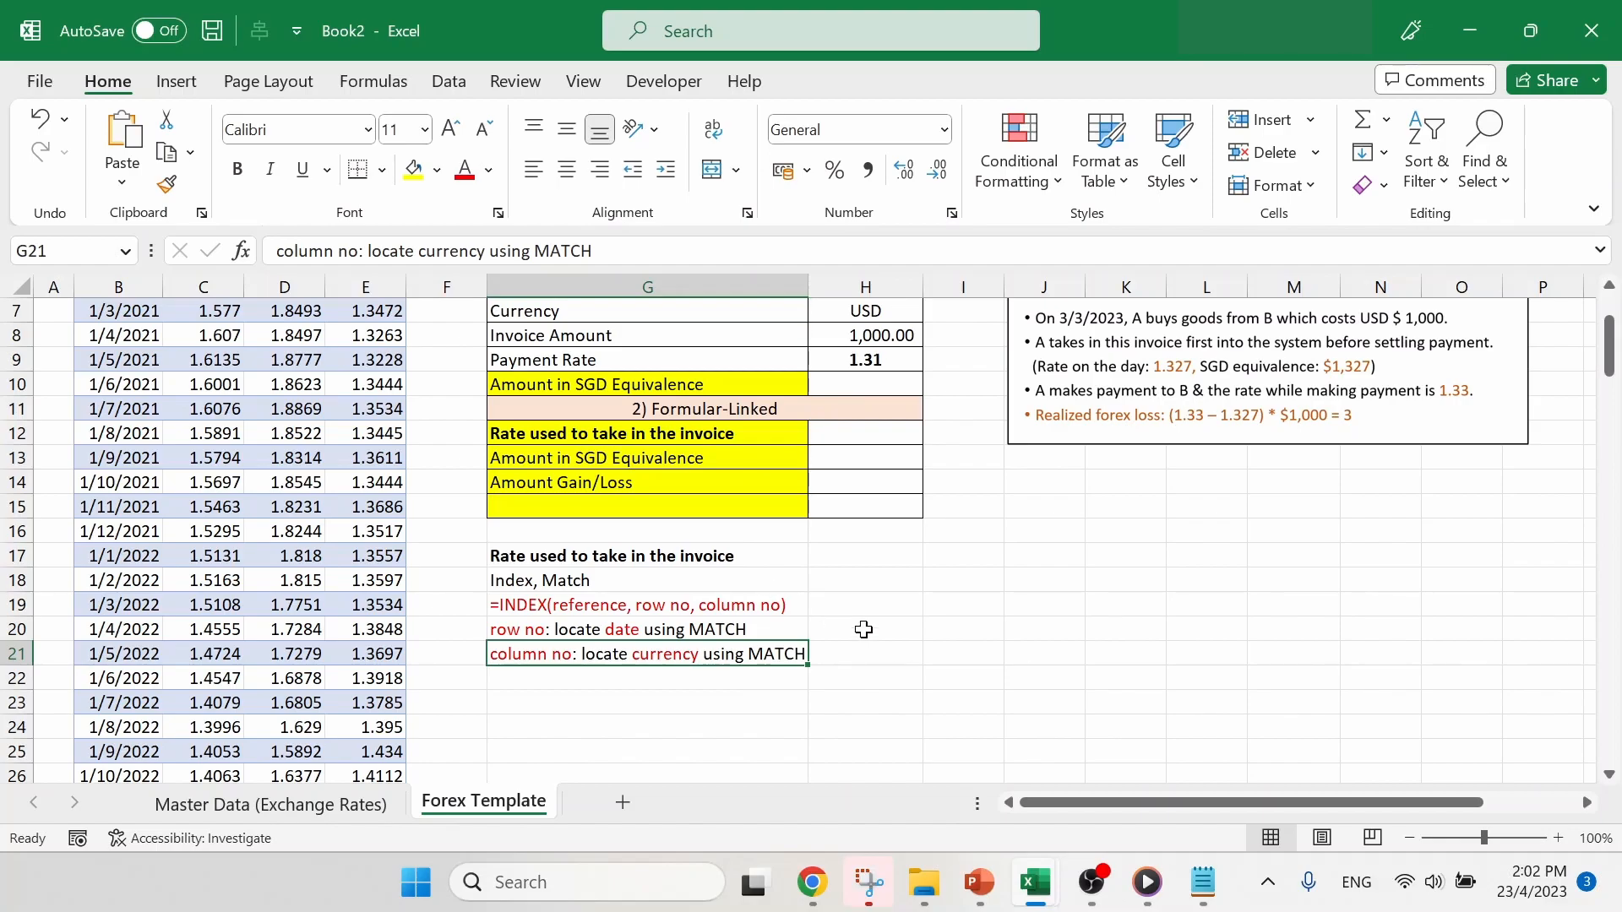
click(805, 681)
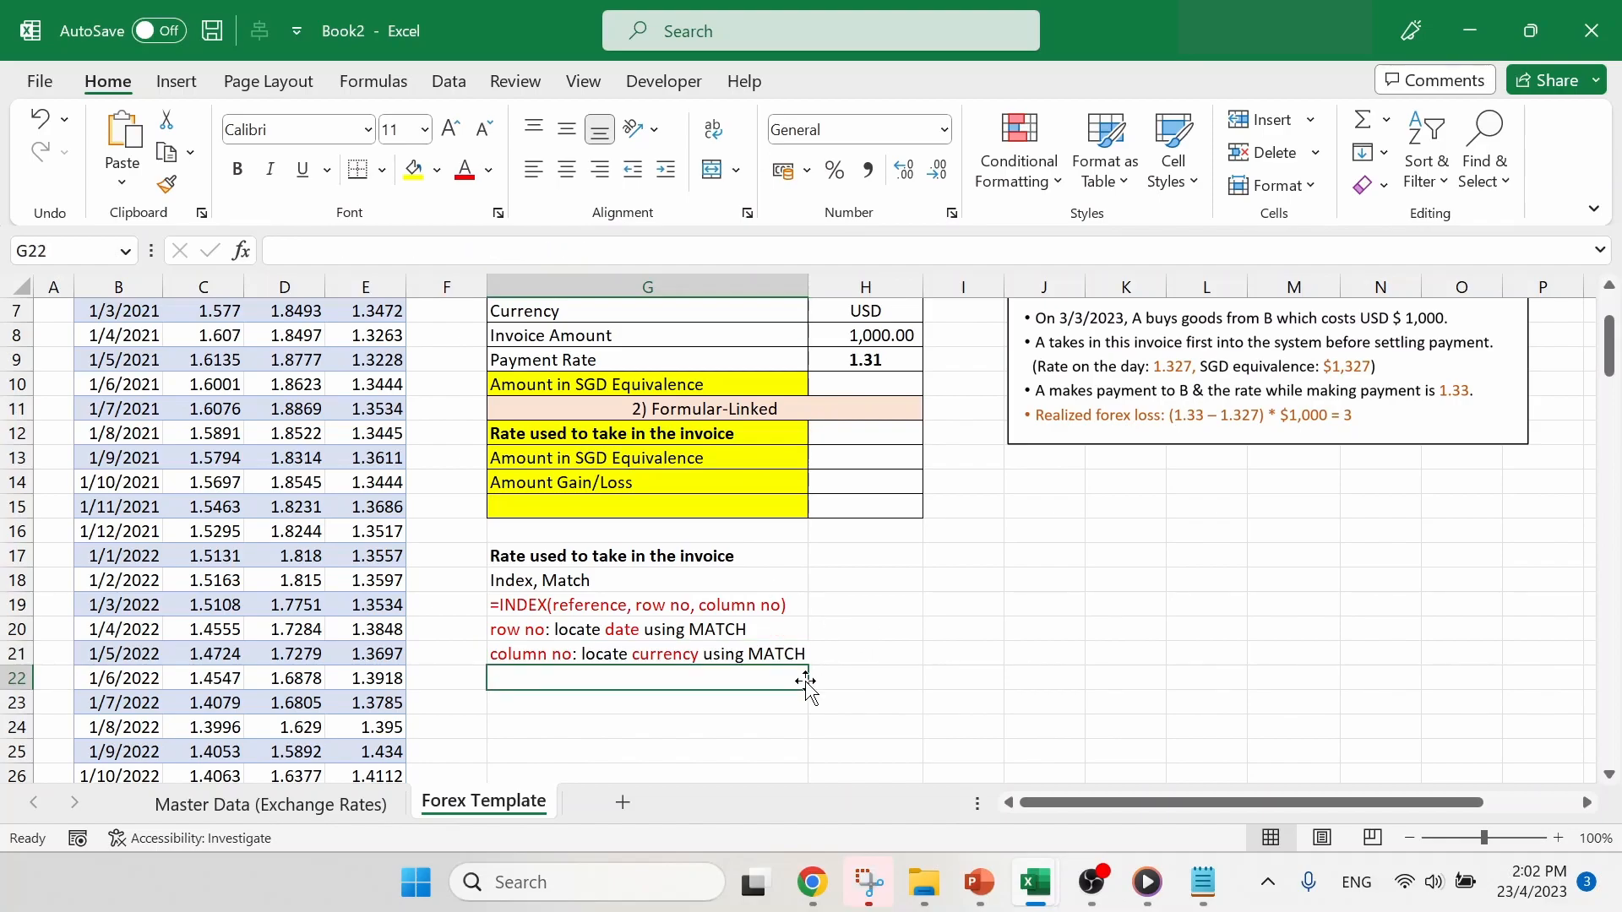
click(606, 610)
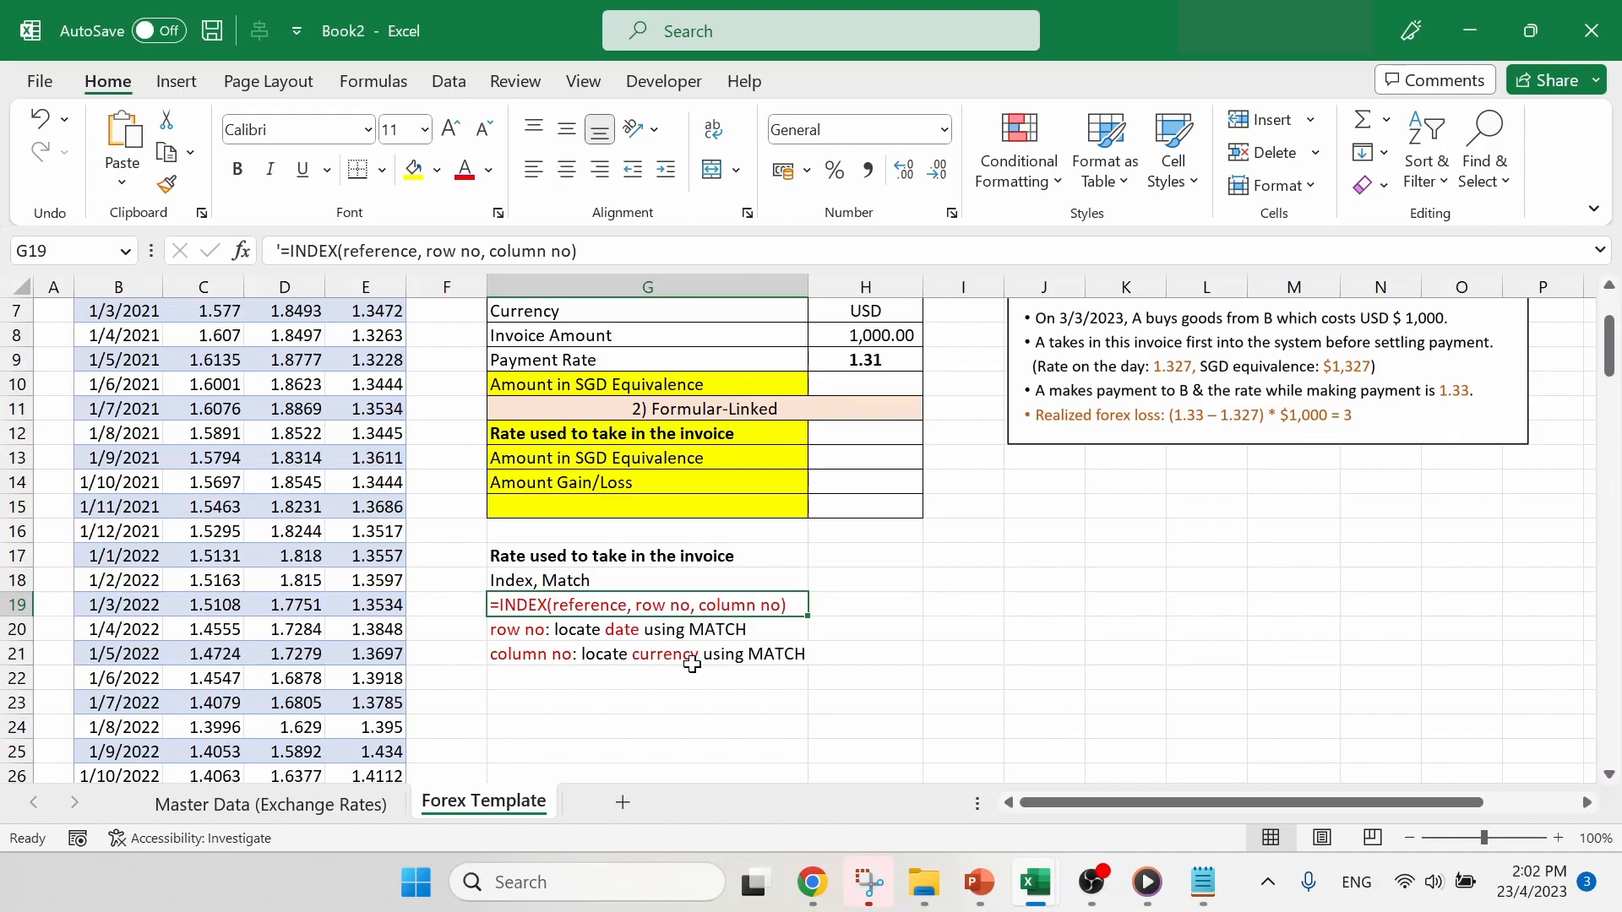
click(692, 632)
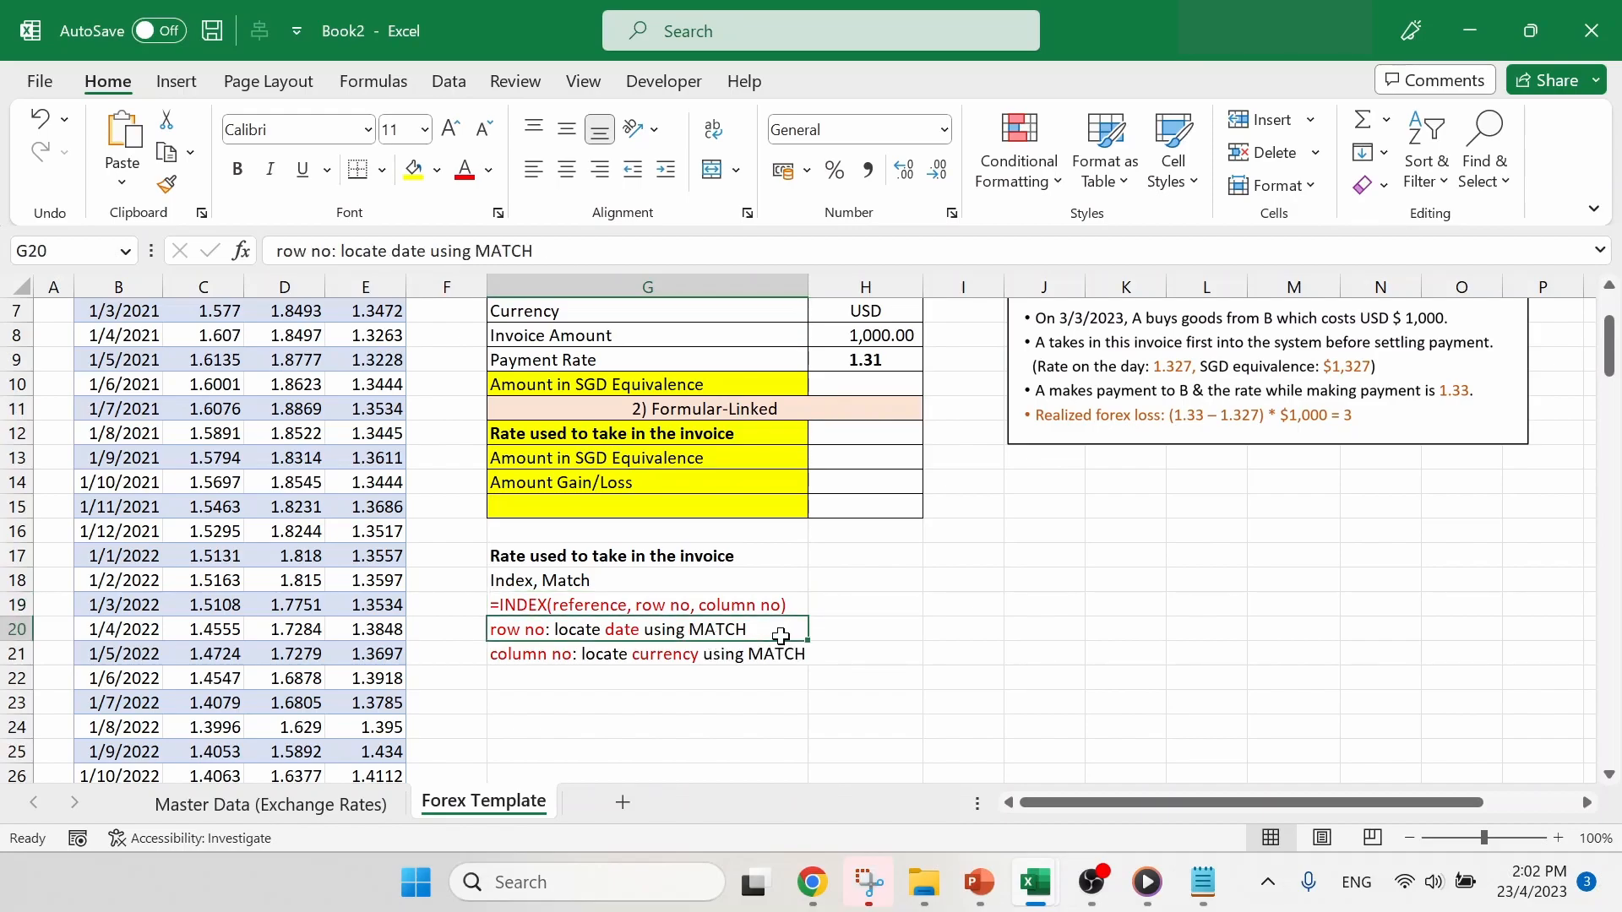
- Begin a MATCH formula in H20, beside the row number note, with the invoice date in H6 as the lookup value
click(857, 625)
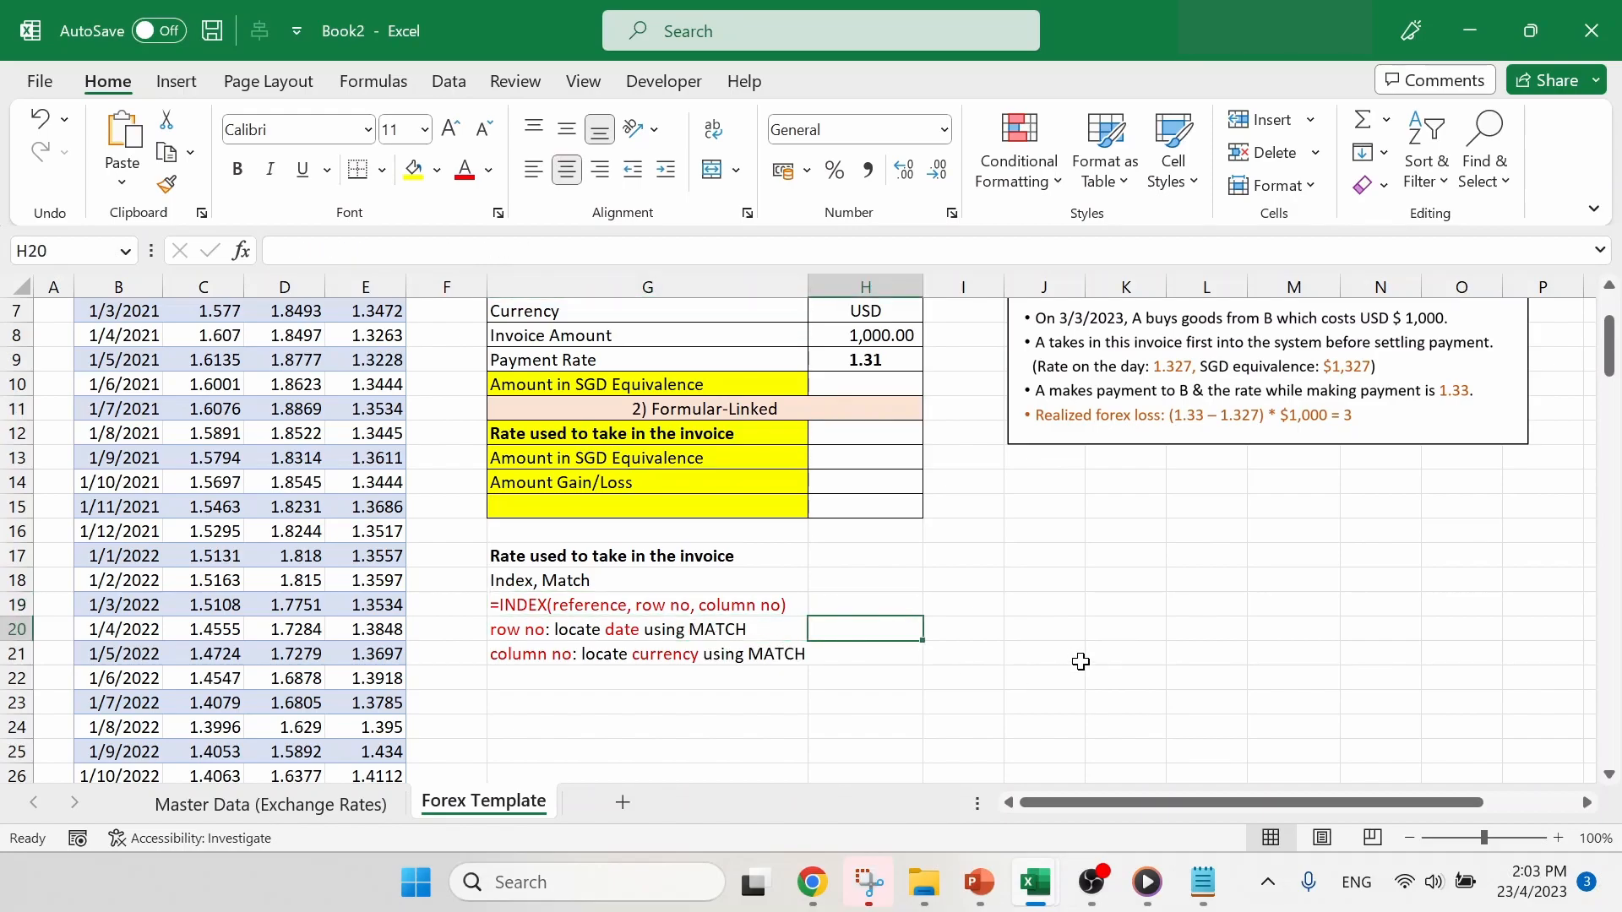
text(=)
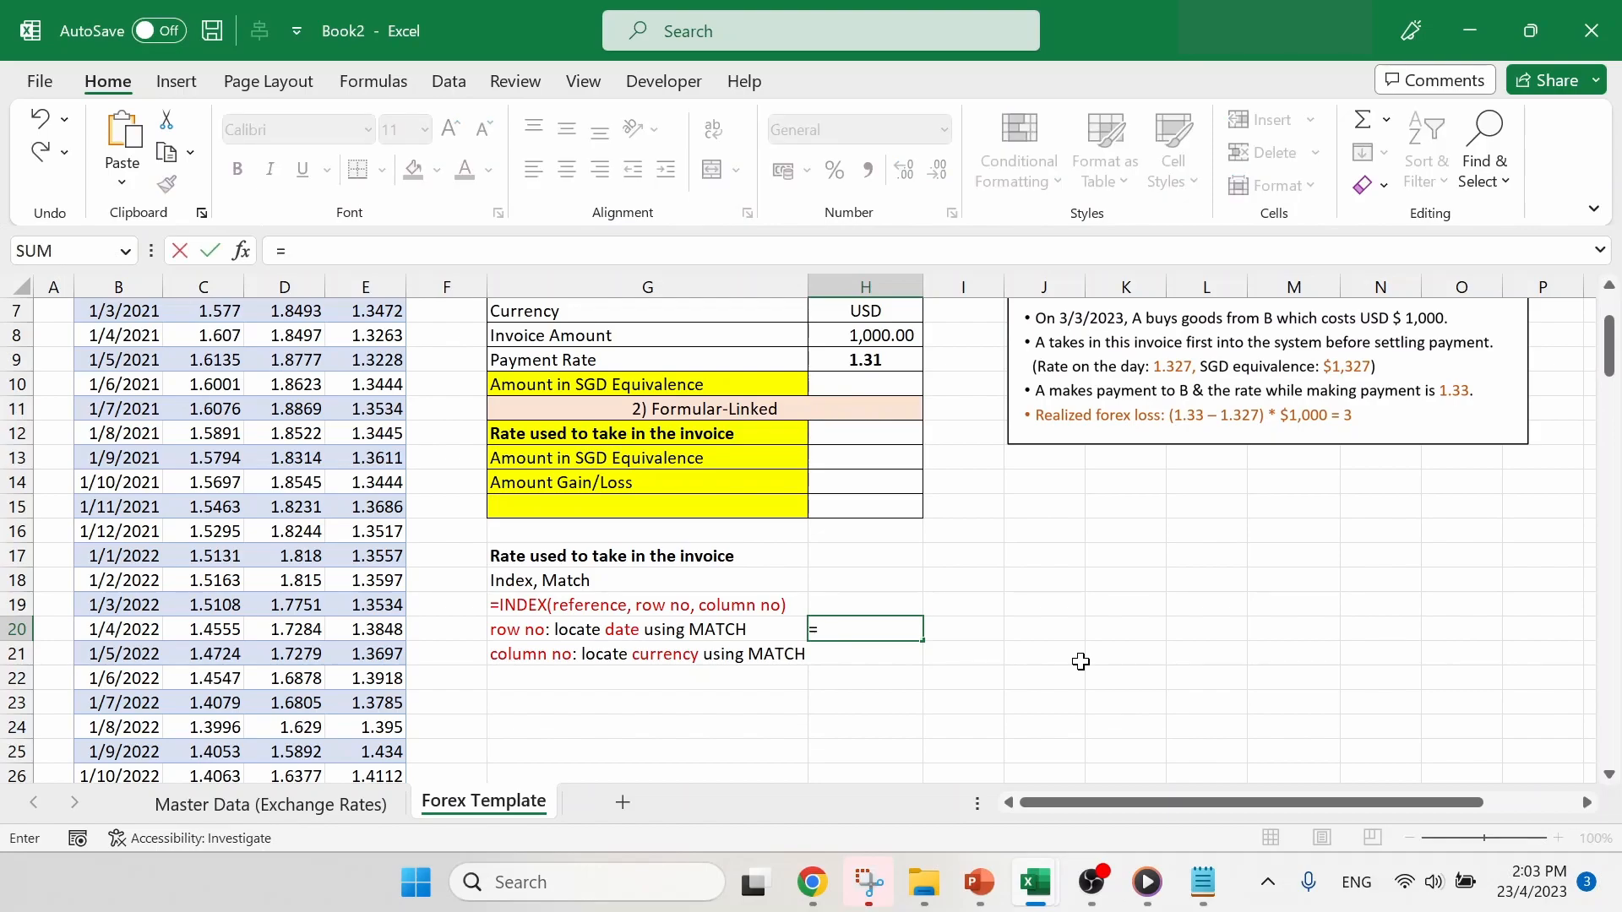
text(match)
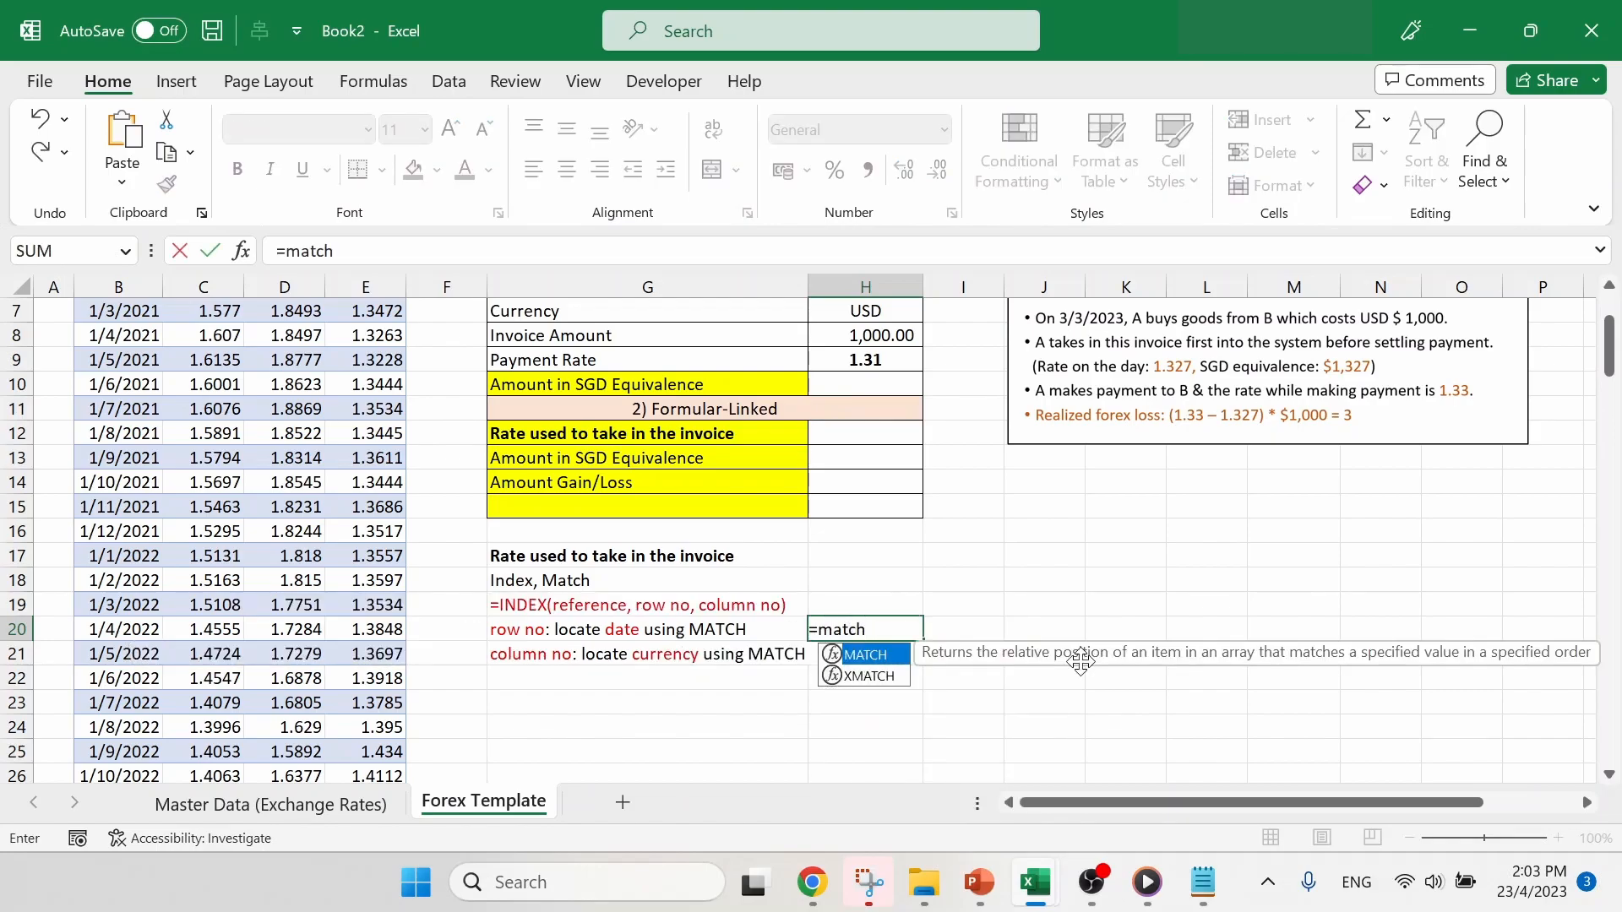
text(()
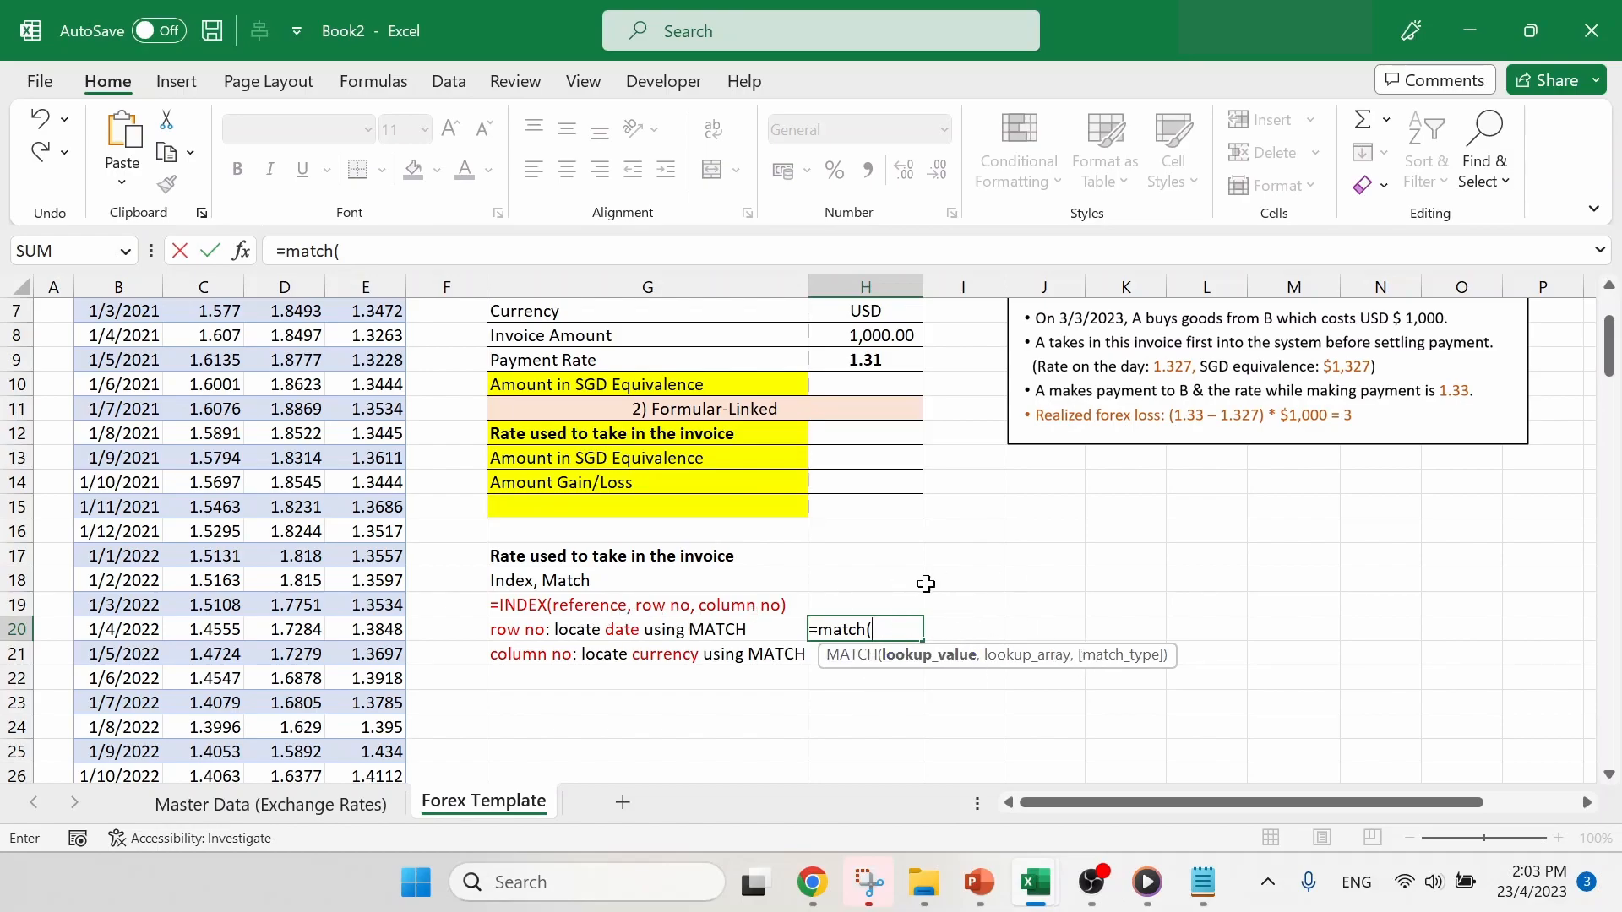
scroll(982, 575, up, 1)
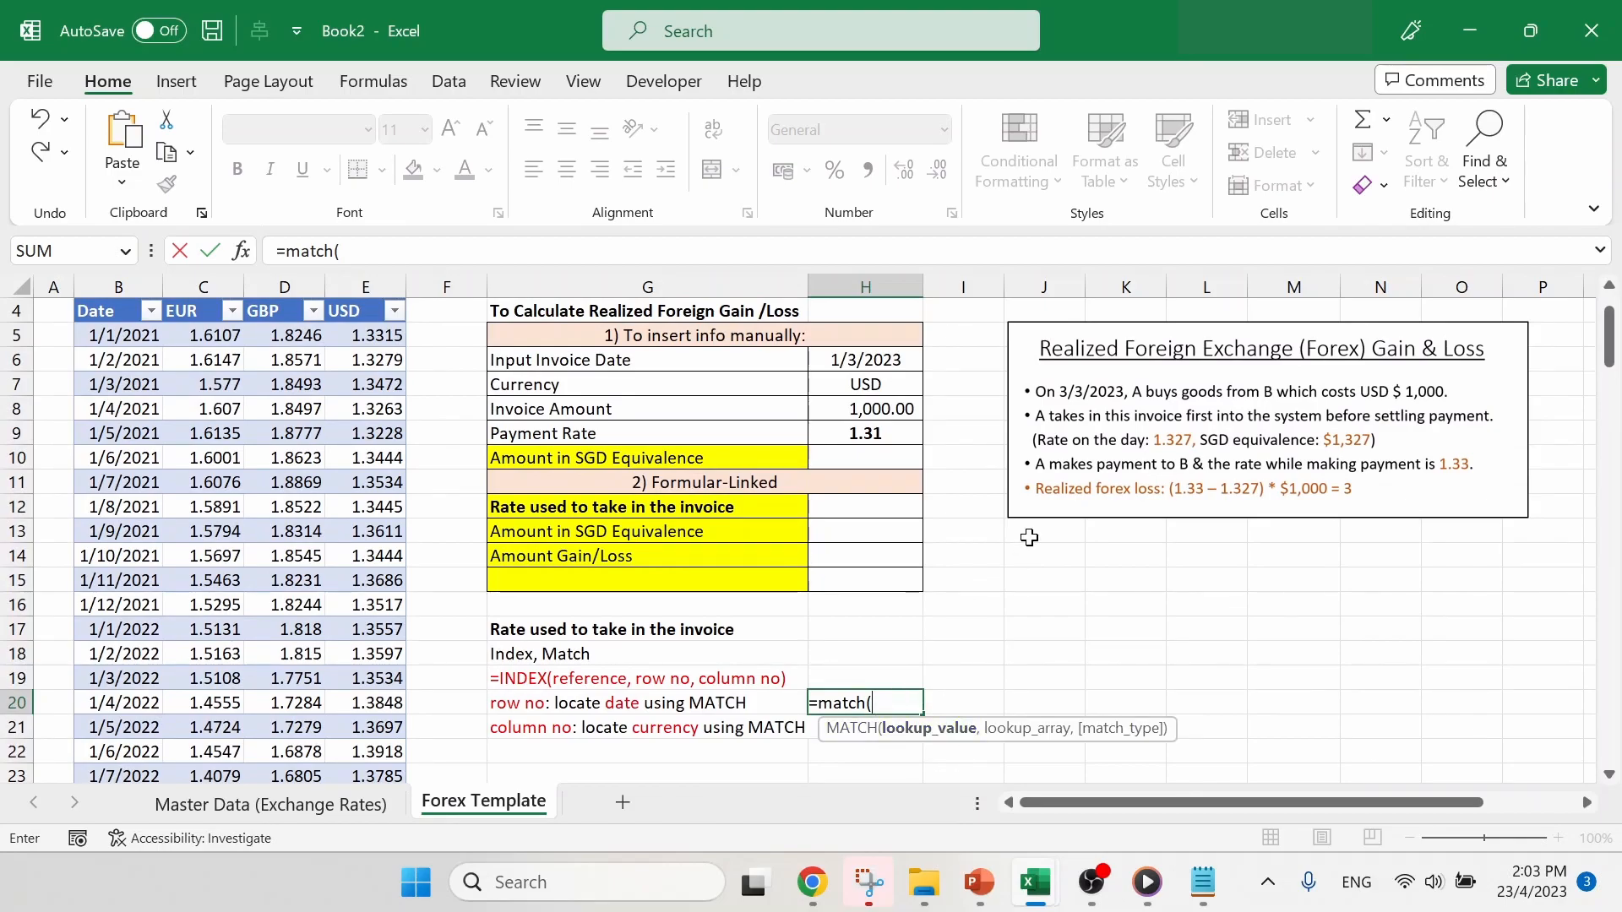
click(887, 355)
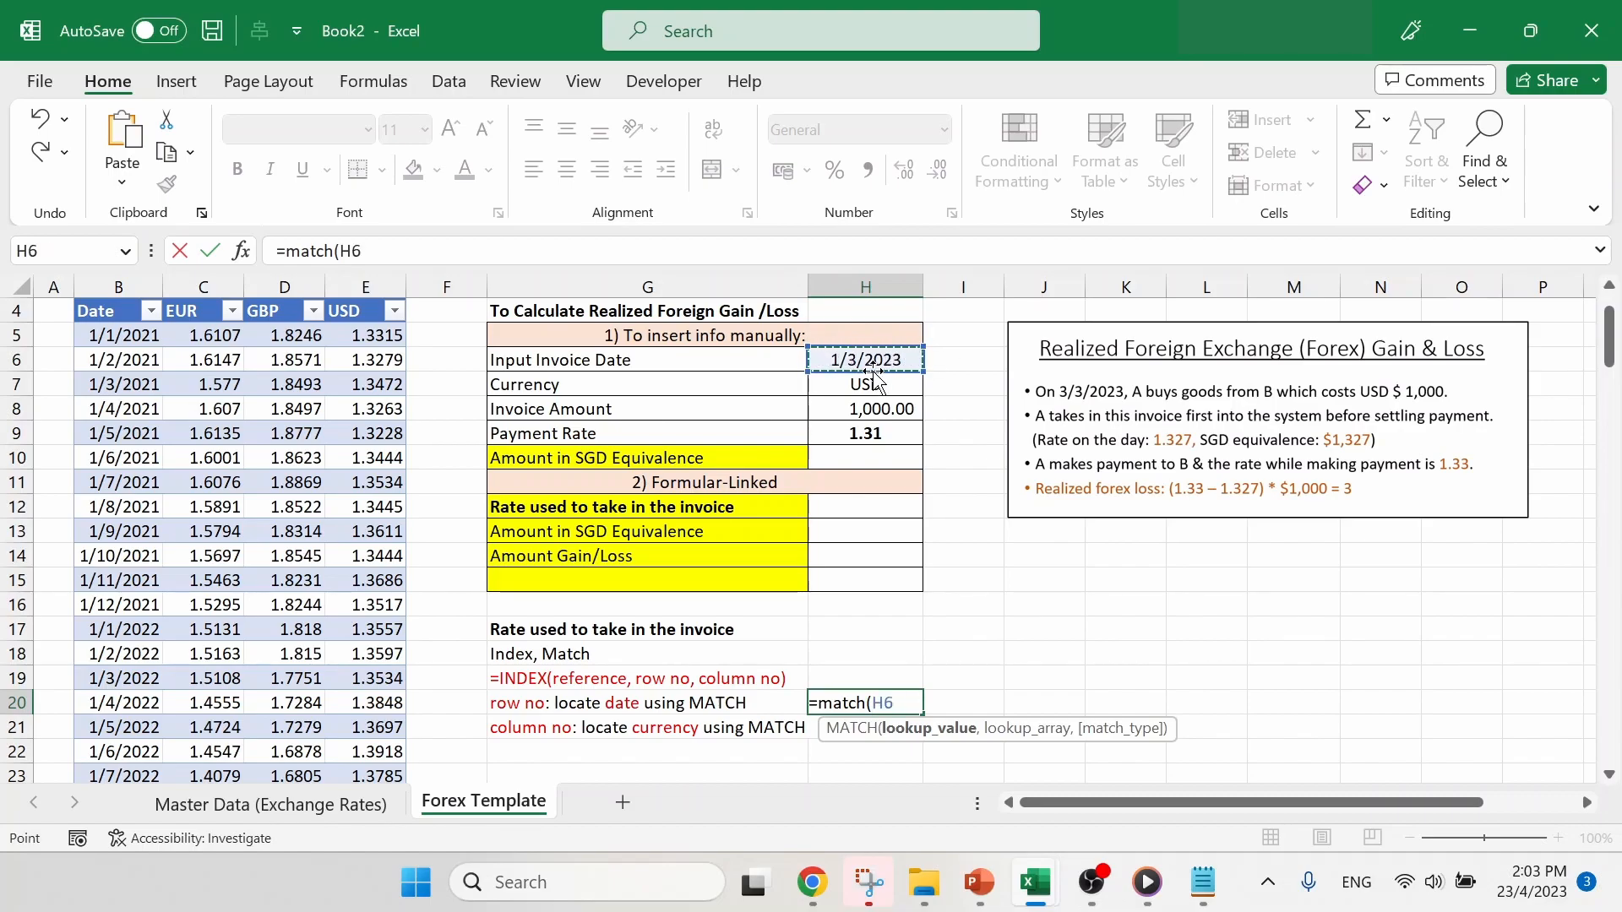
click(432, 250)
text(,)
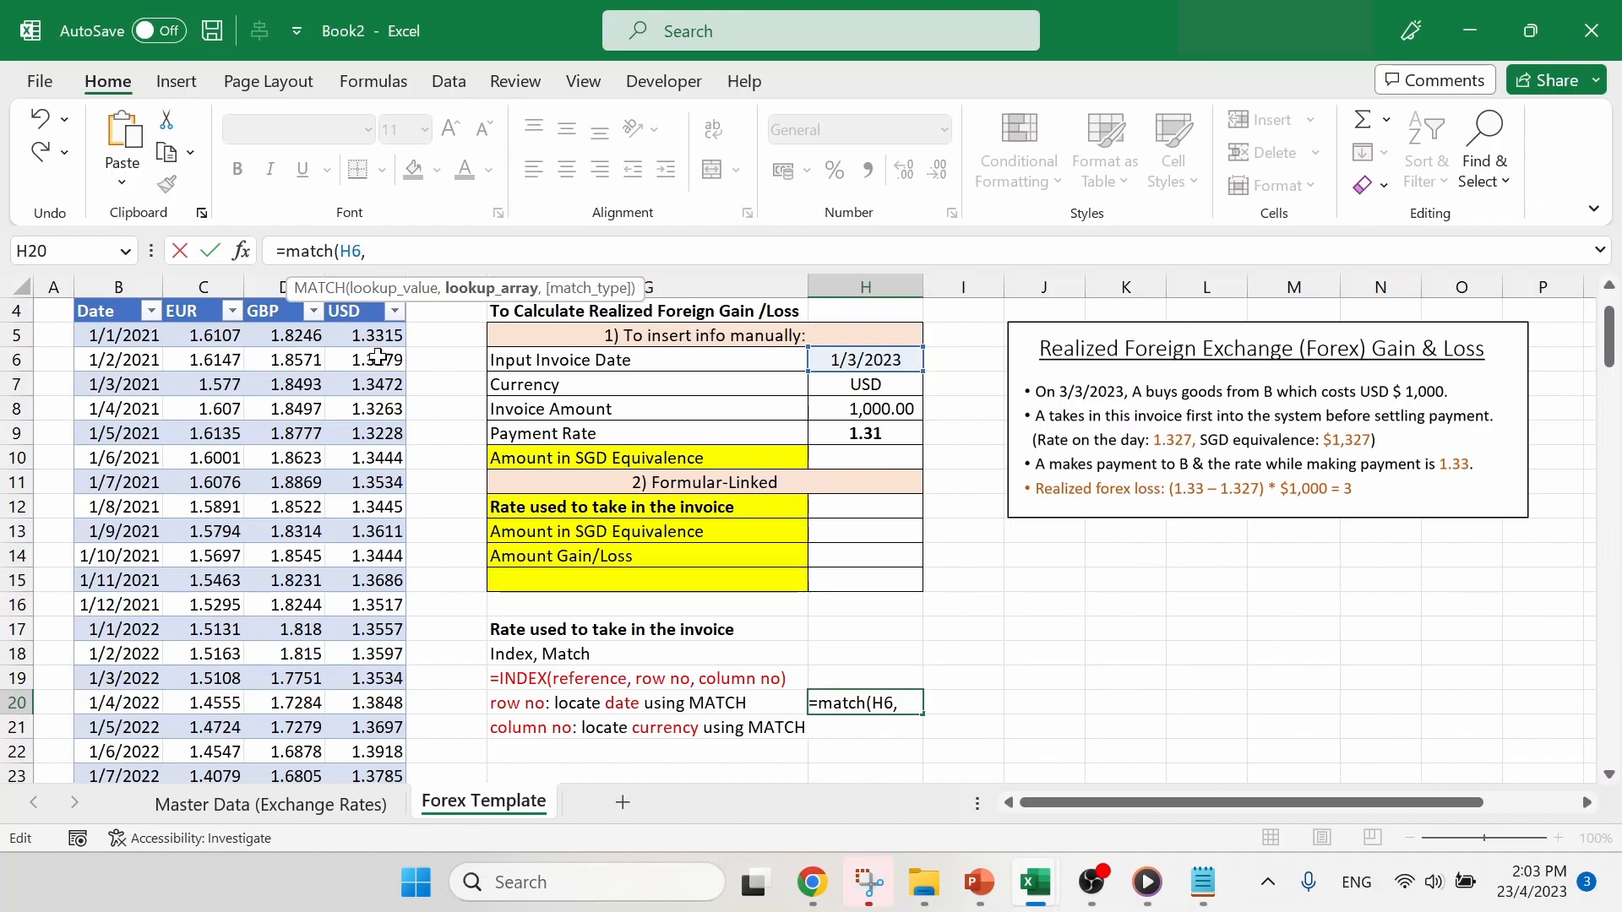
- Complete the H20 MATCH formula with the table dates B5:B31 as the lookup array and match type 0
scroll(130, 372, up, 1)
scroll(130, 374, up, 1)
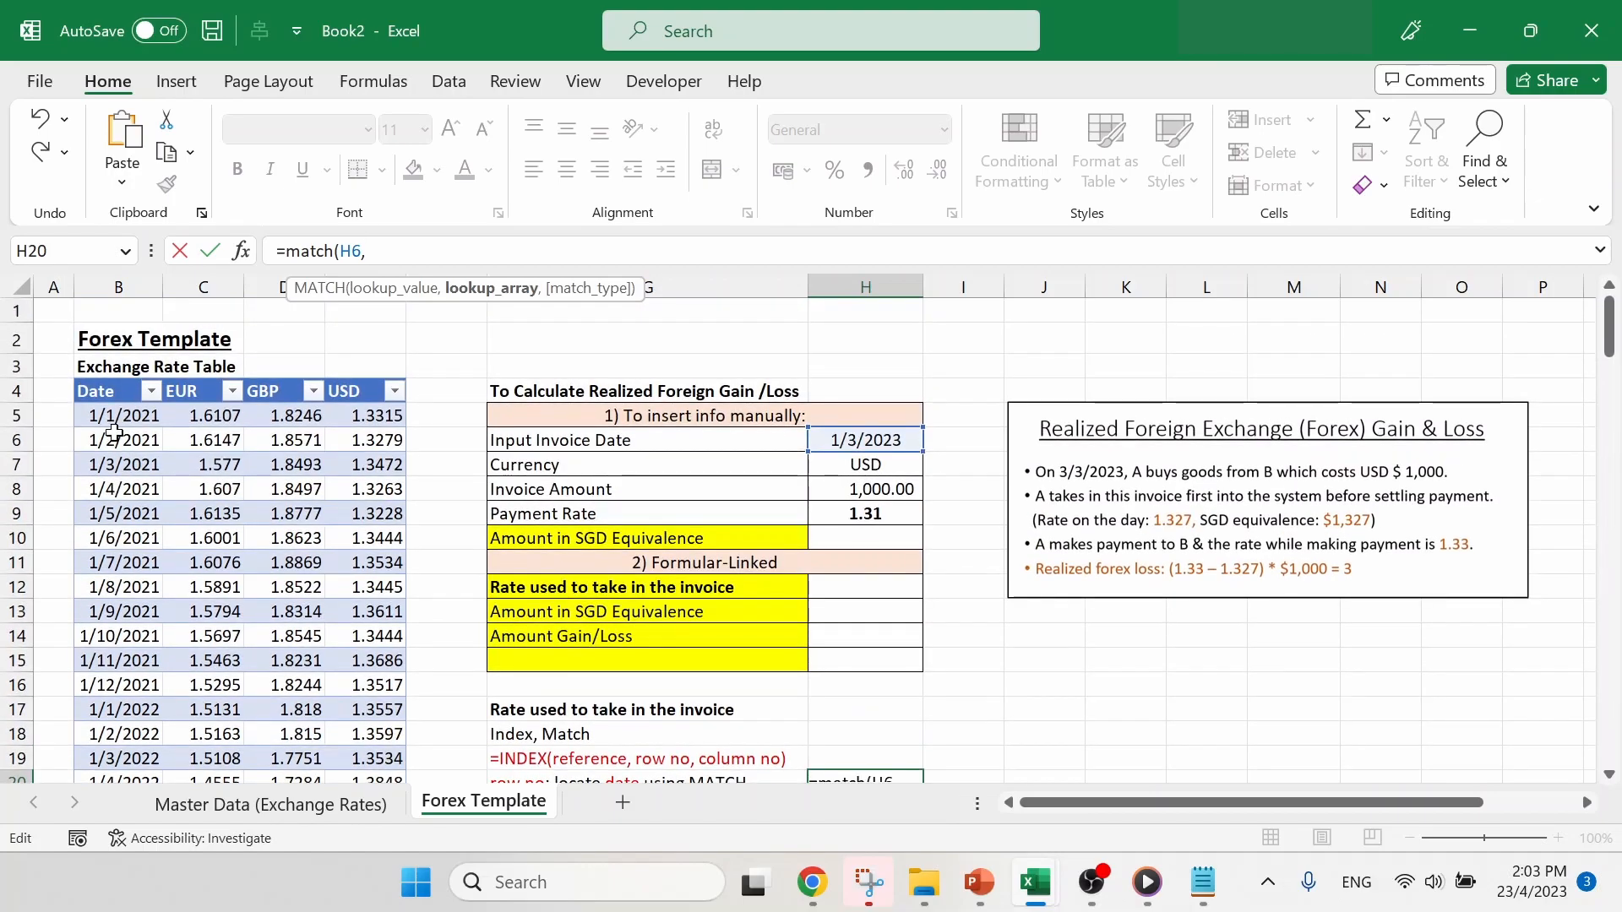
drag(112, 415, 128, 621)
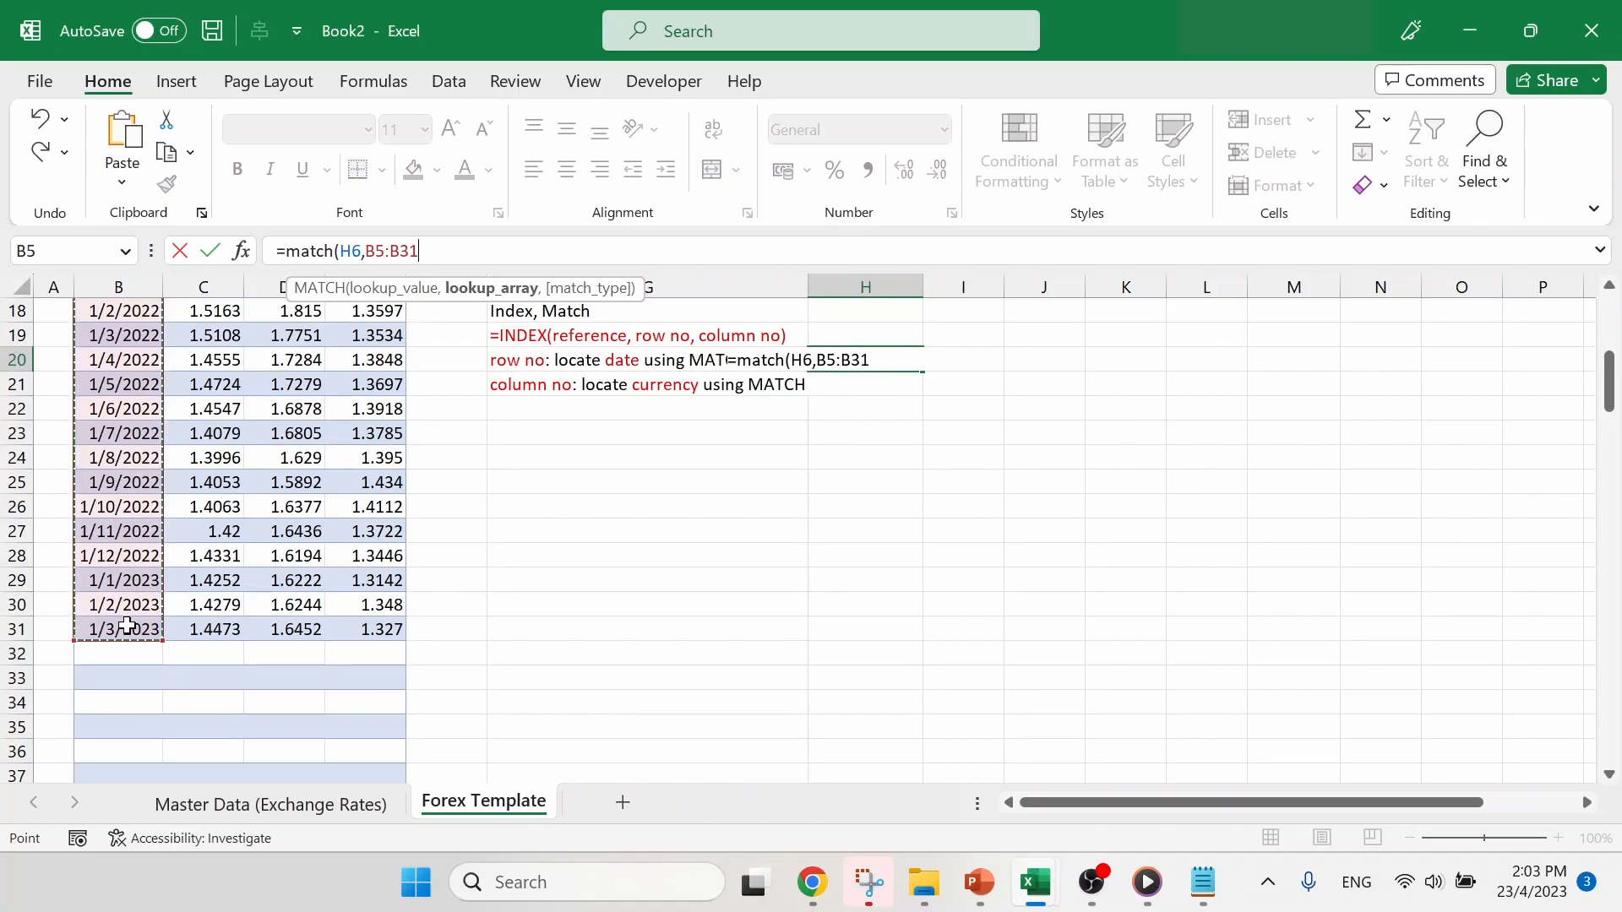
scroll(126, 625, up, 6)
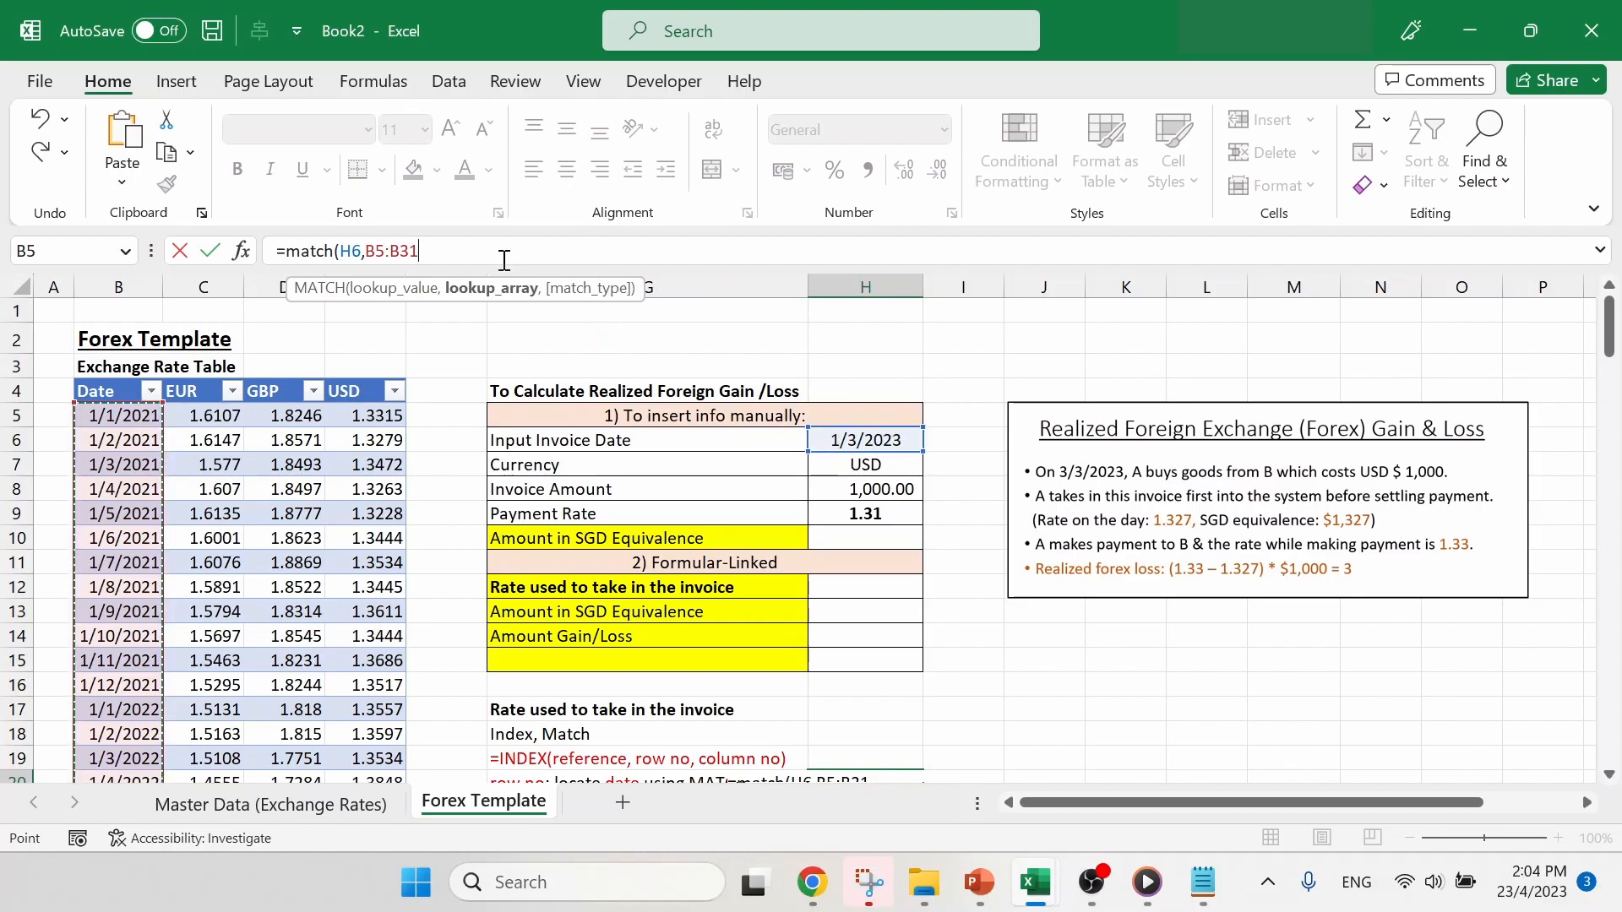
text(,0)
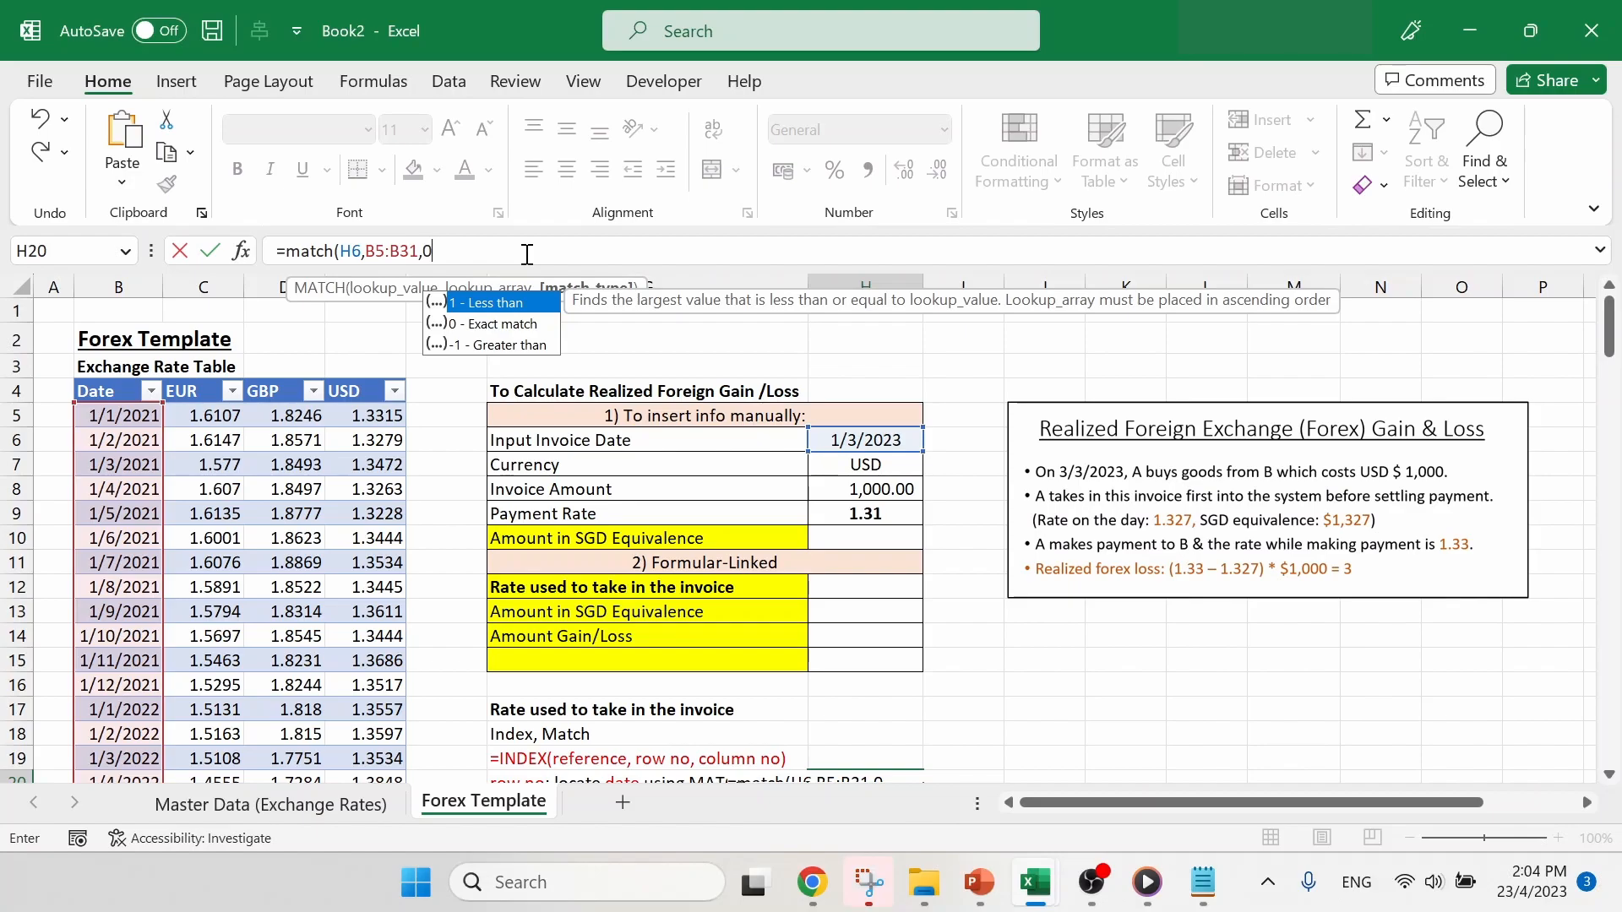
text())
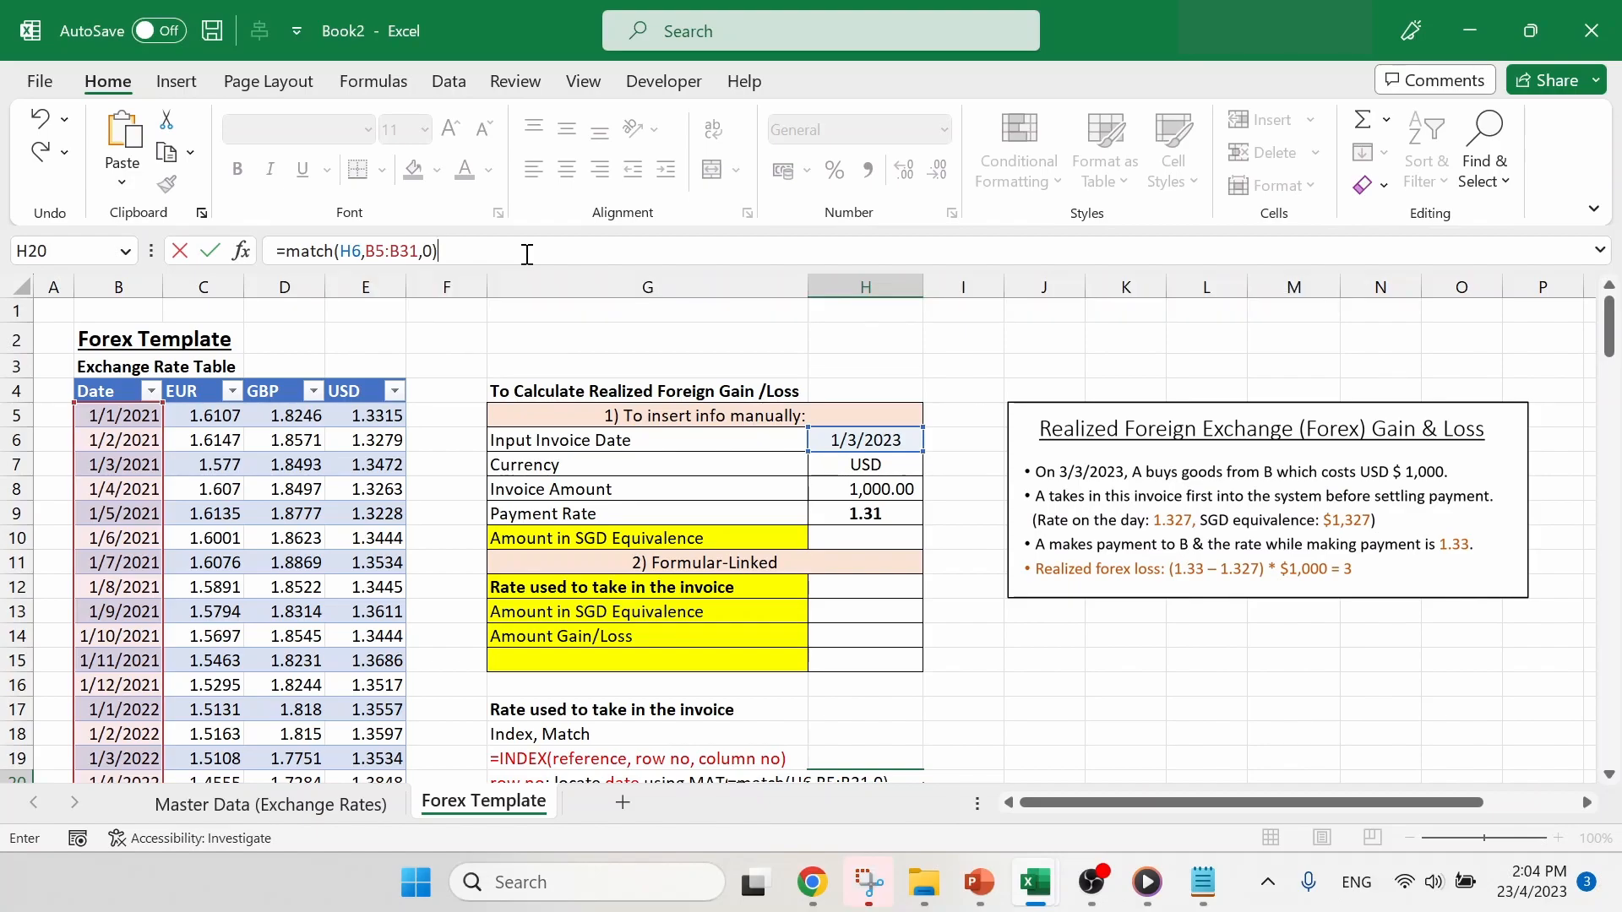
key(Return)
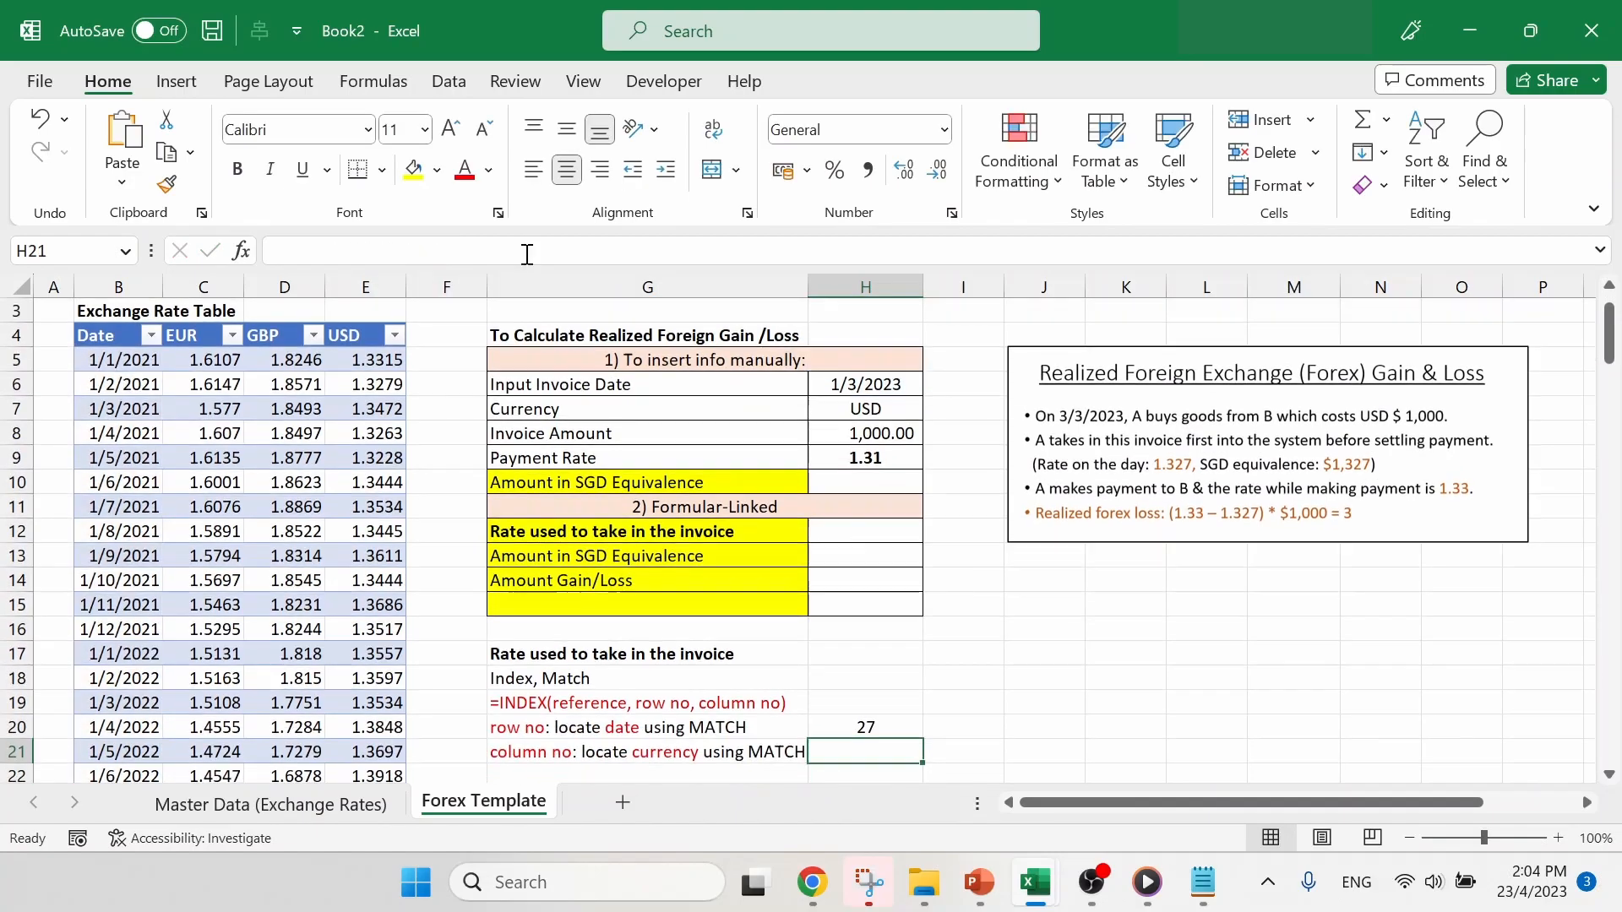
- Check the H20 MATCH formula against the invoice date in H6 and the table dates in B5:B31
scroll(958, 720, down, 1)
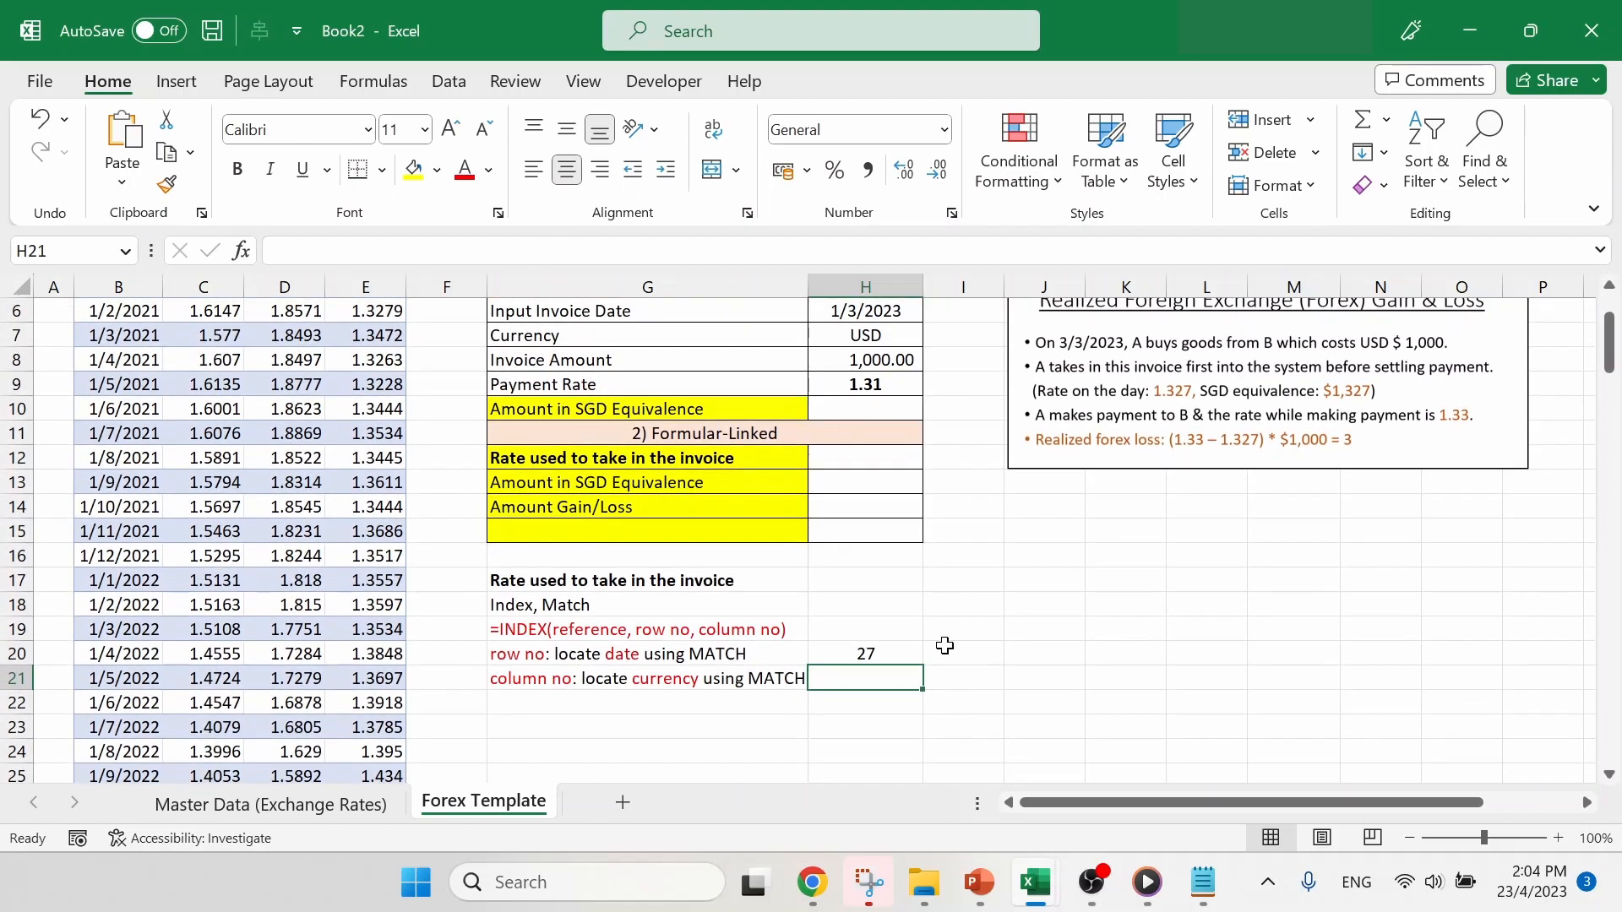
click(901, 654)
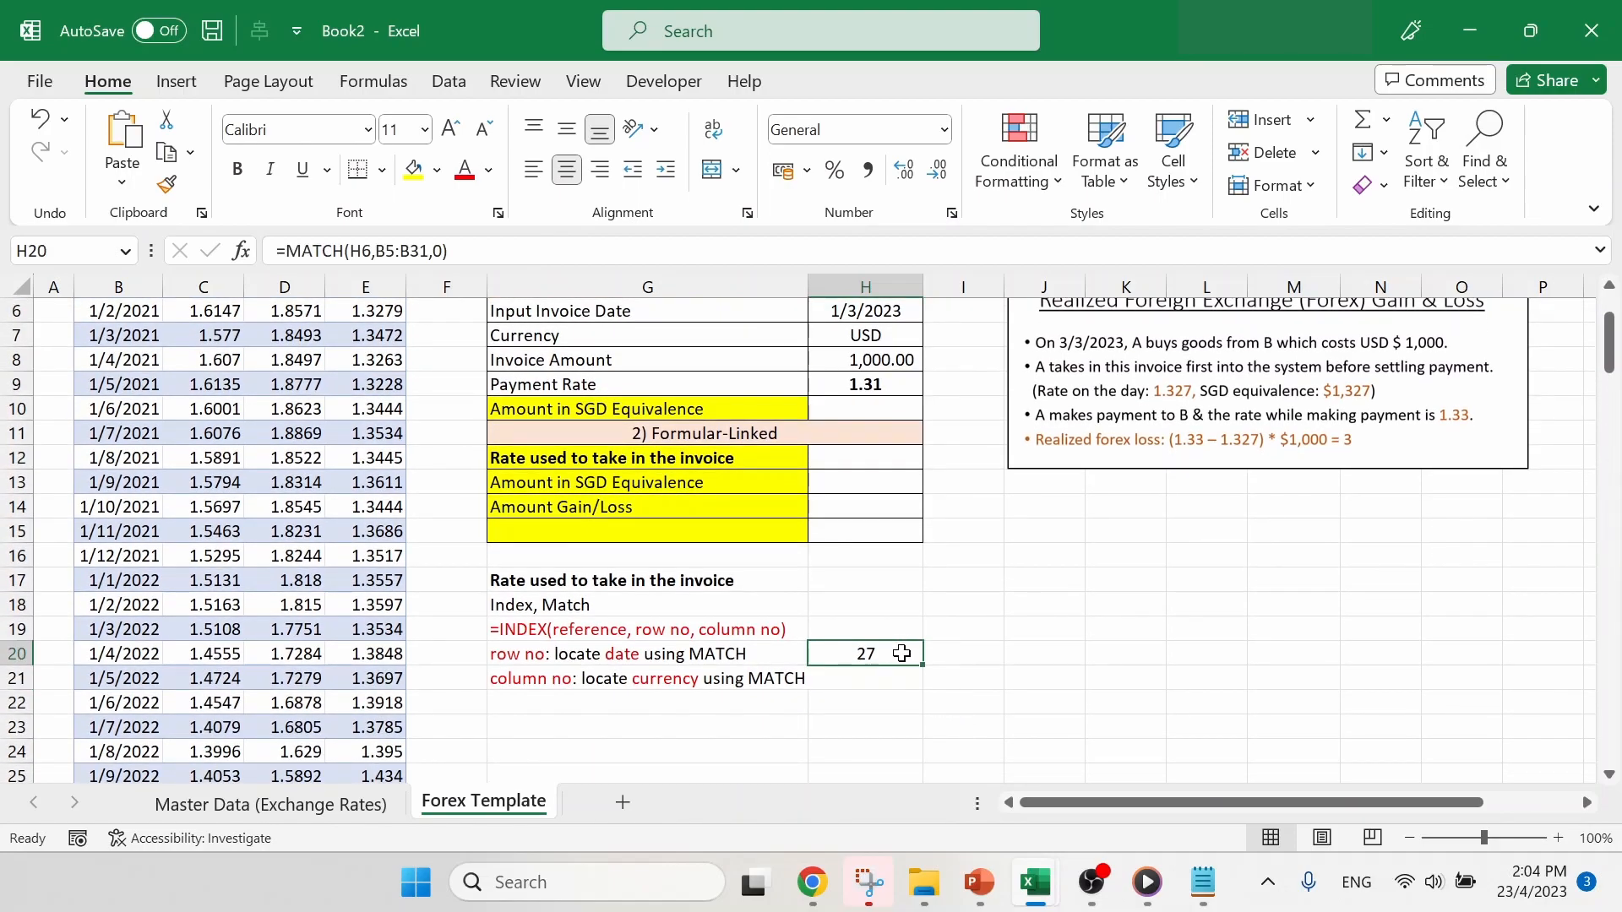
scroll(919, 621, up, 1)
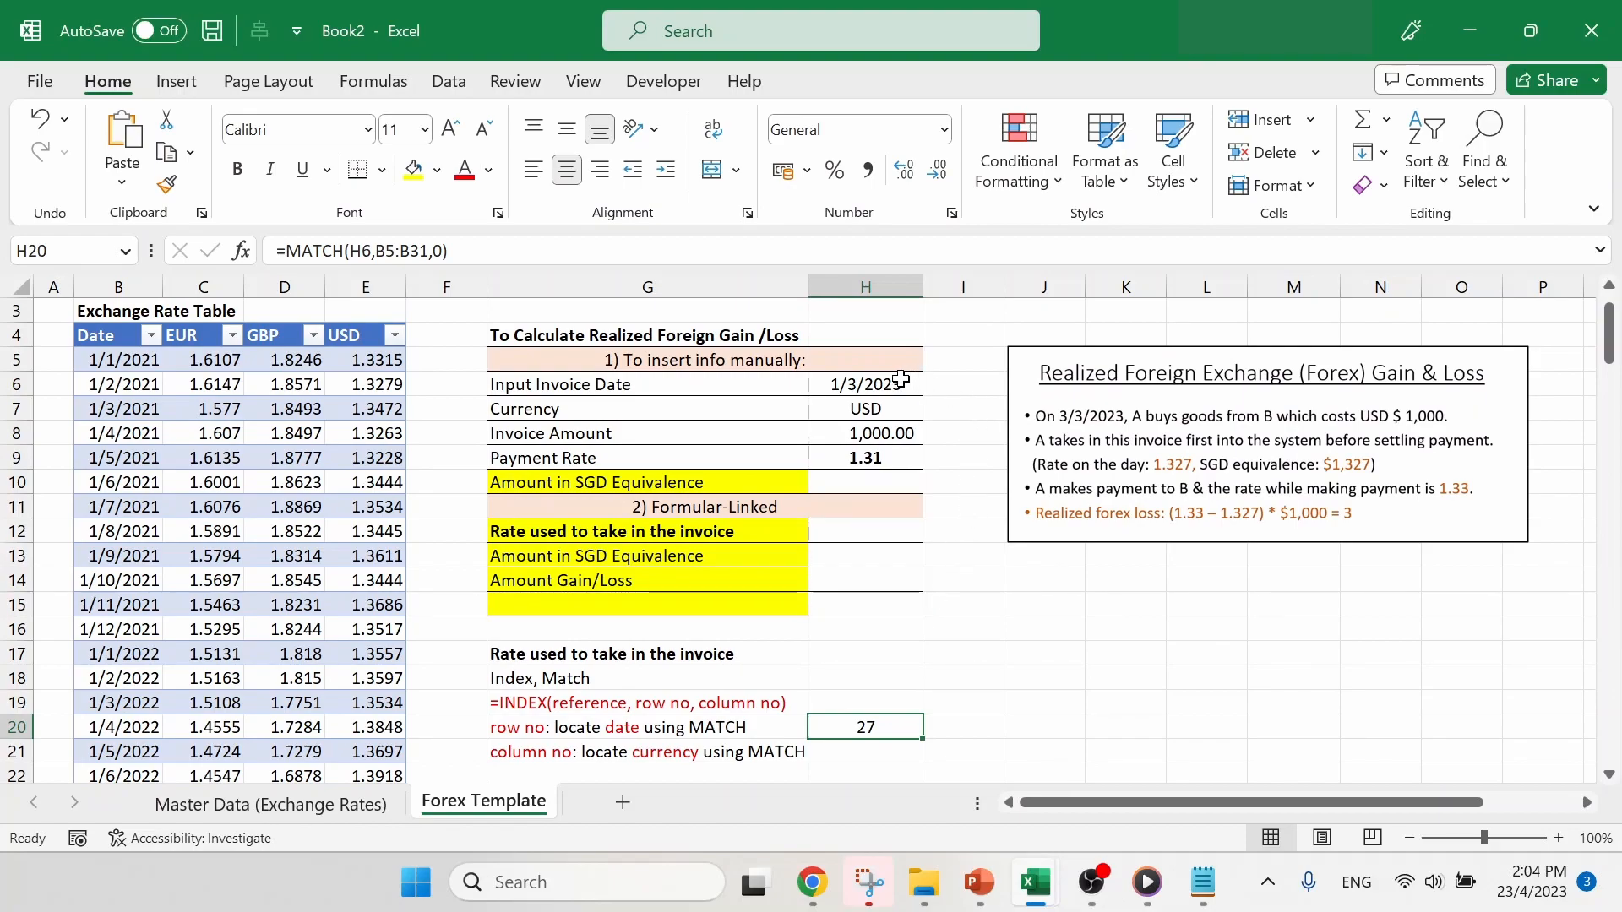
click(901, 380)
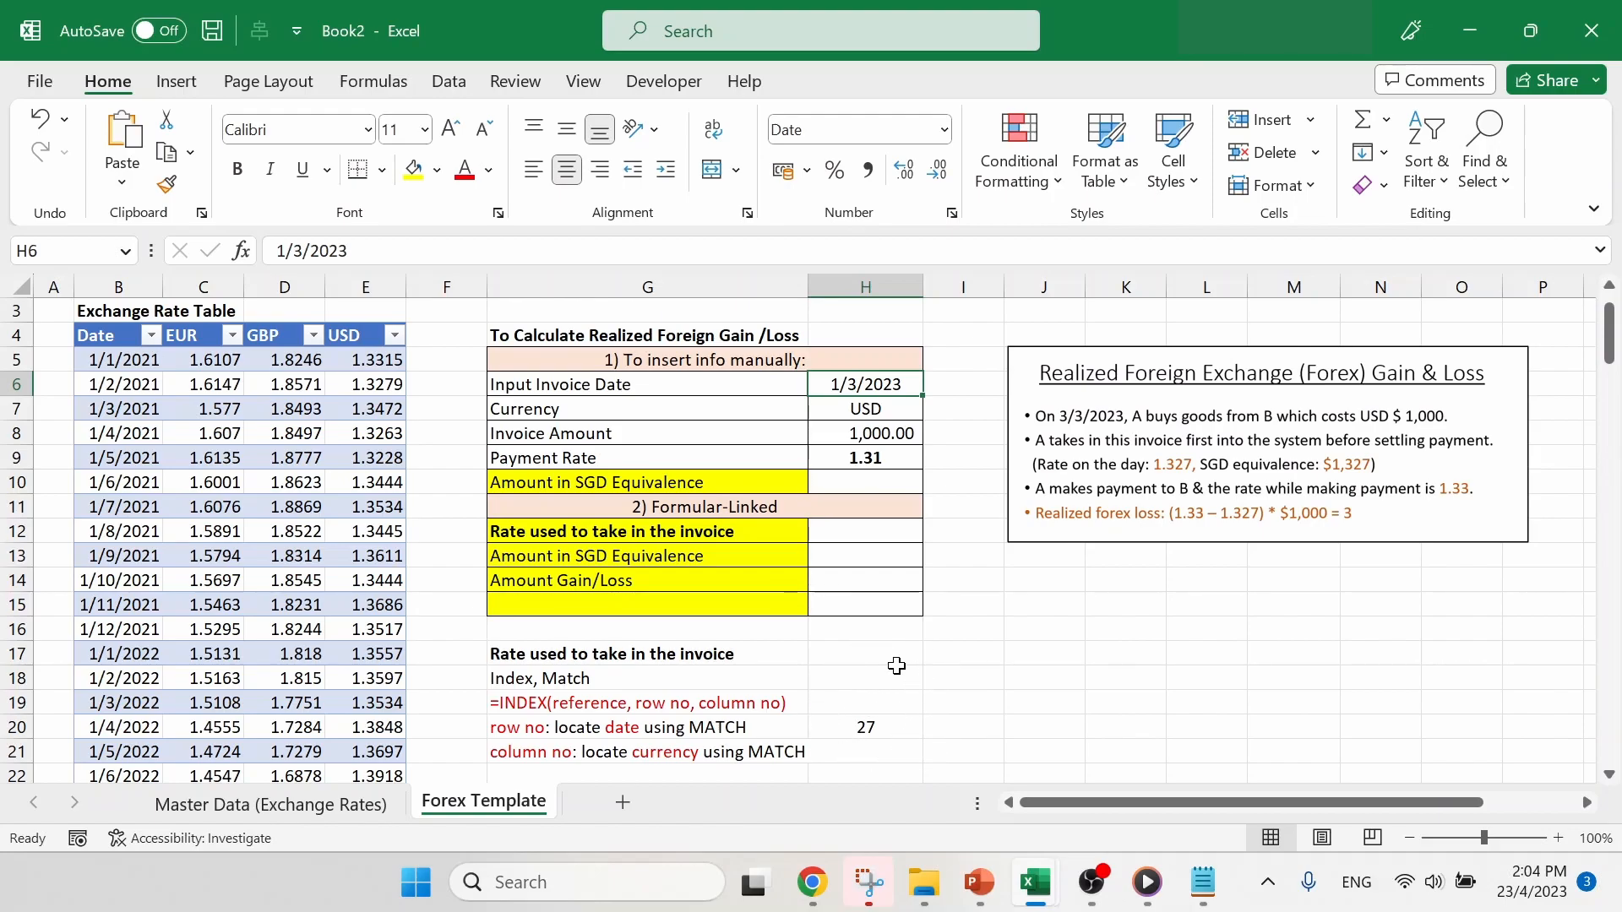
click(153, 365)
key(ctrl+shift+Down)
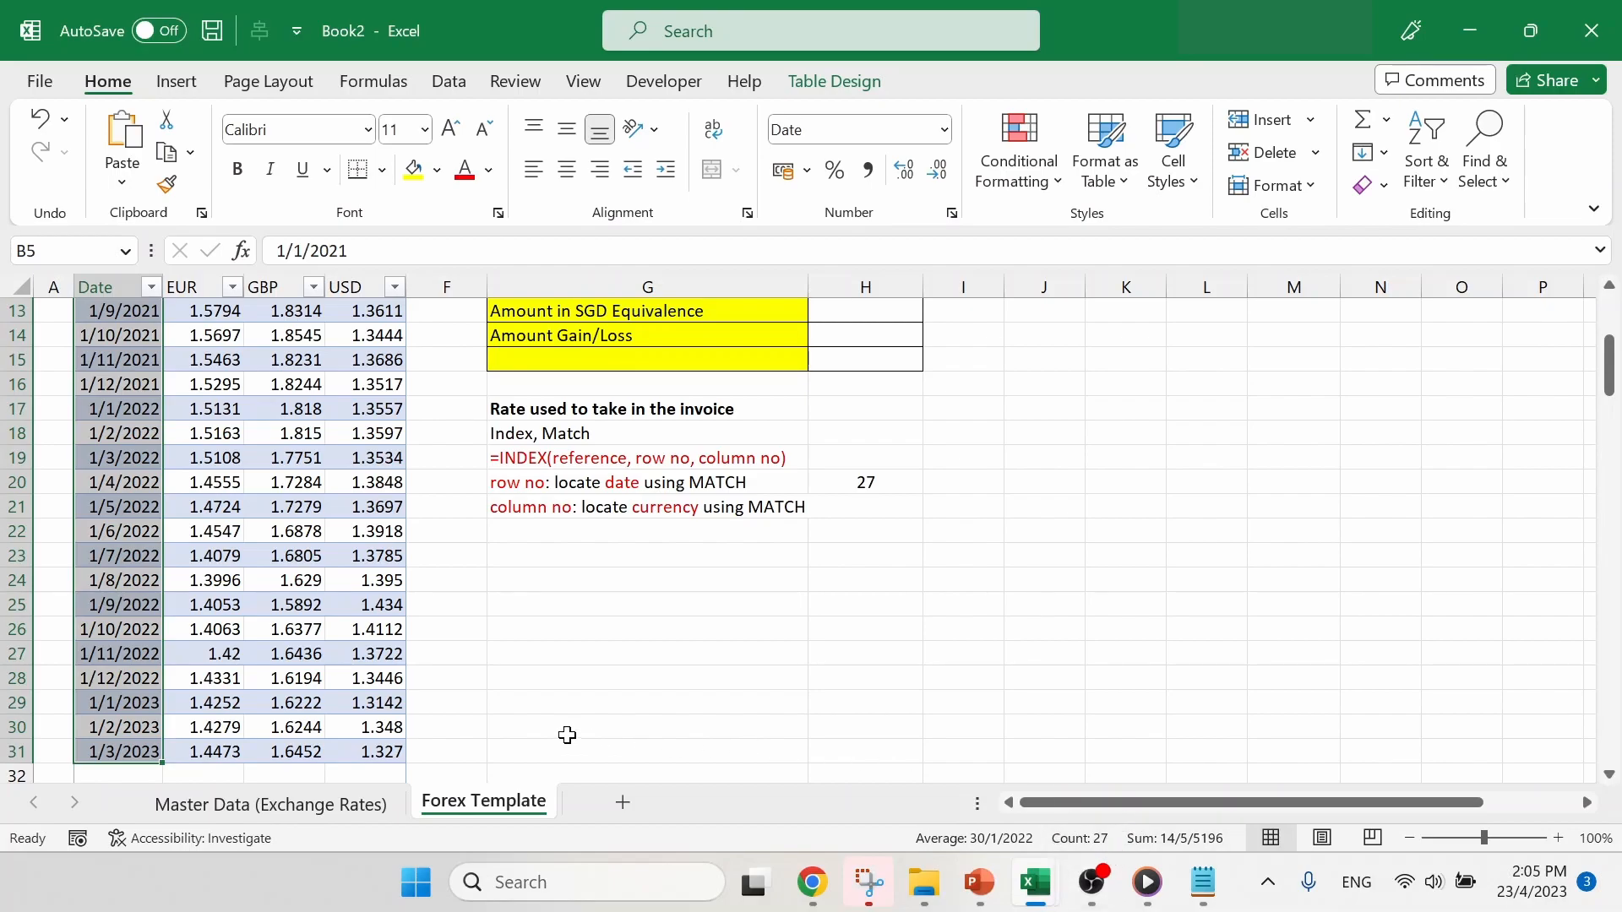
scroll(775, 568, up, 4)
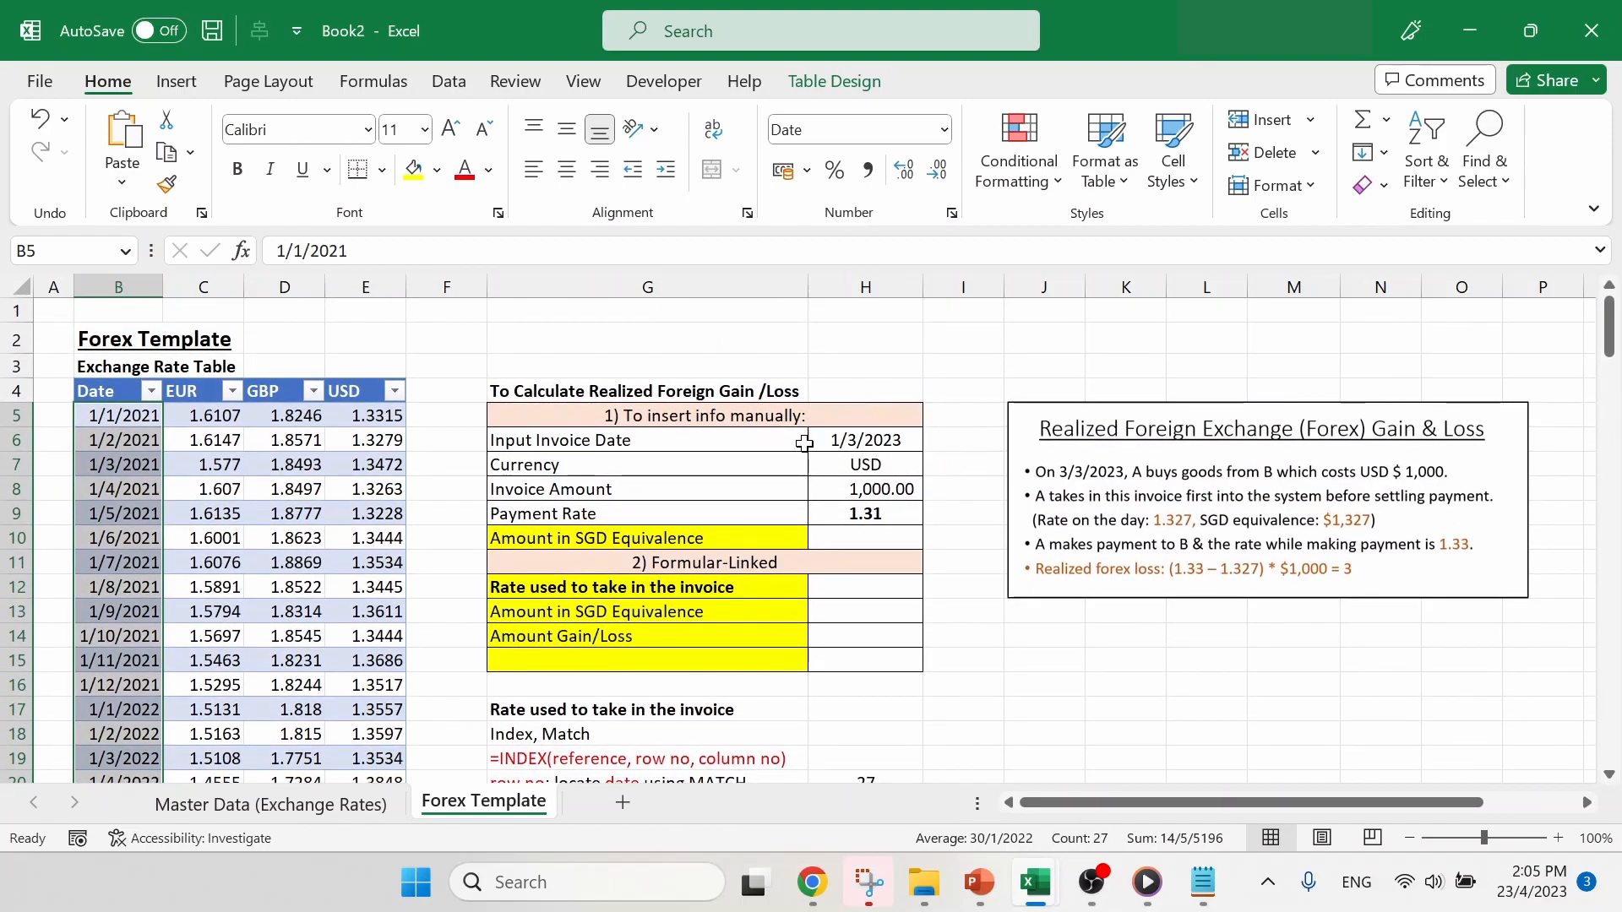
scroll(248, 597, down, 5)
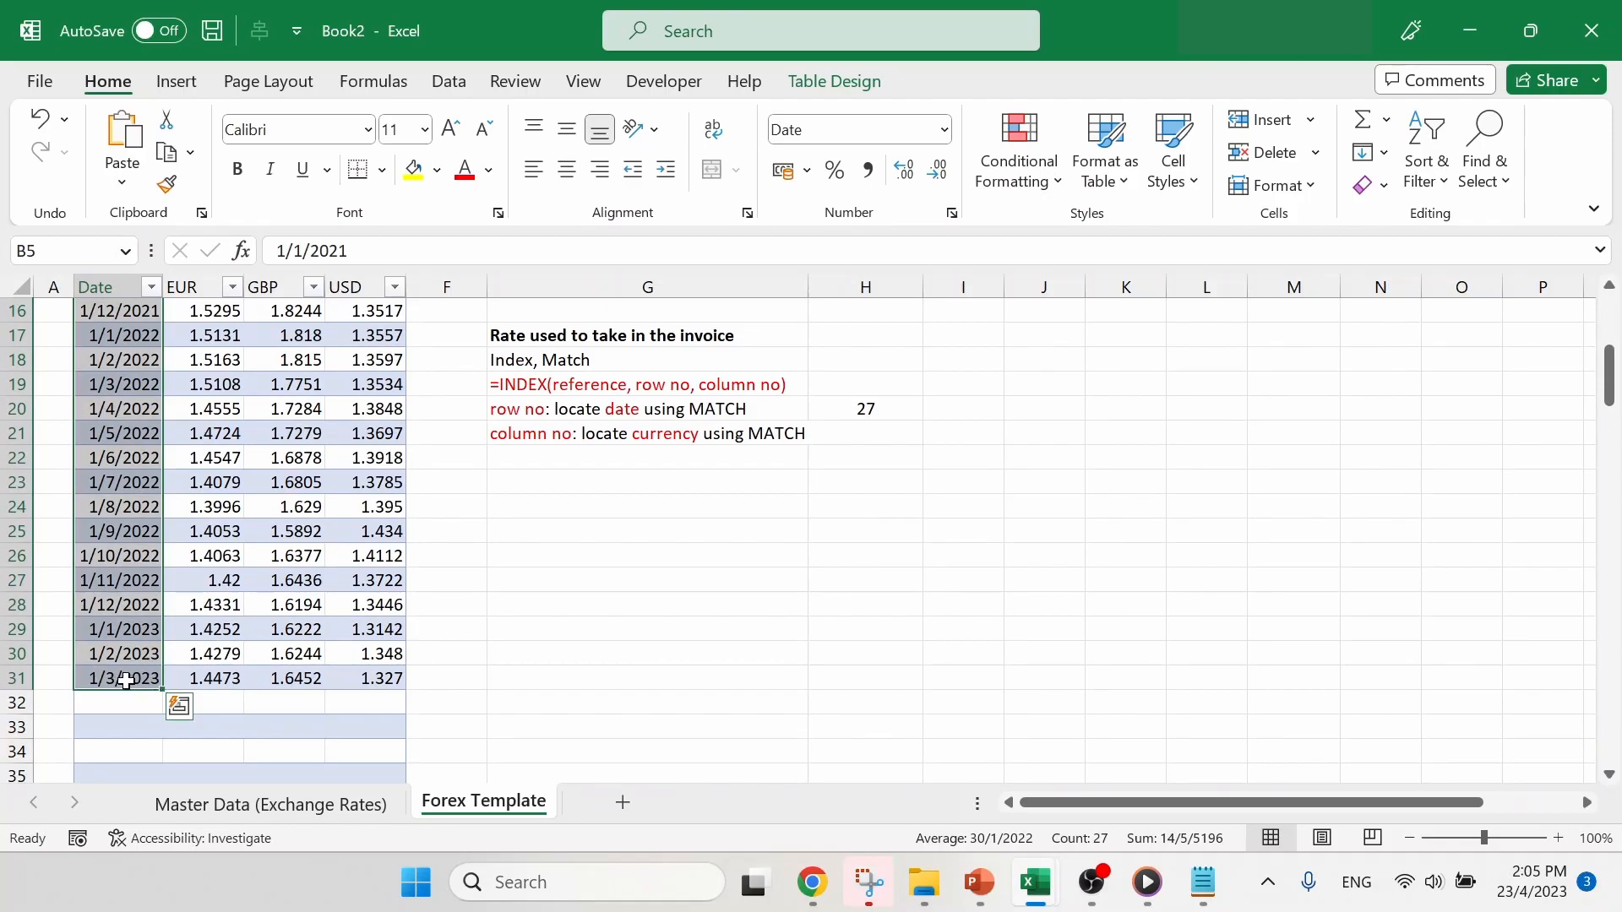
click(851, 411)
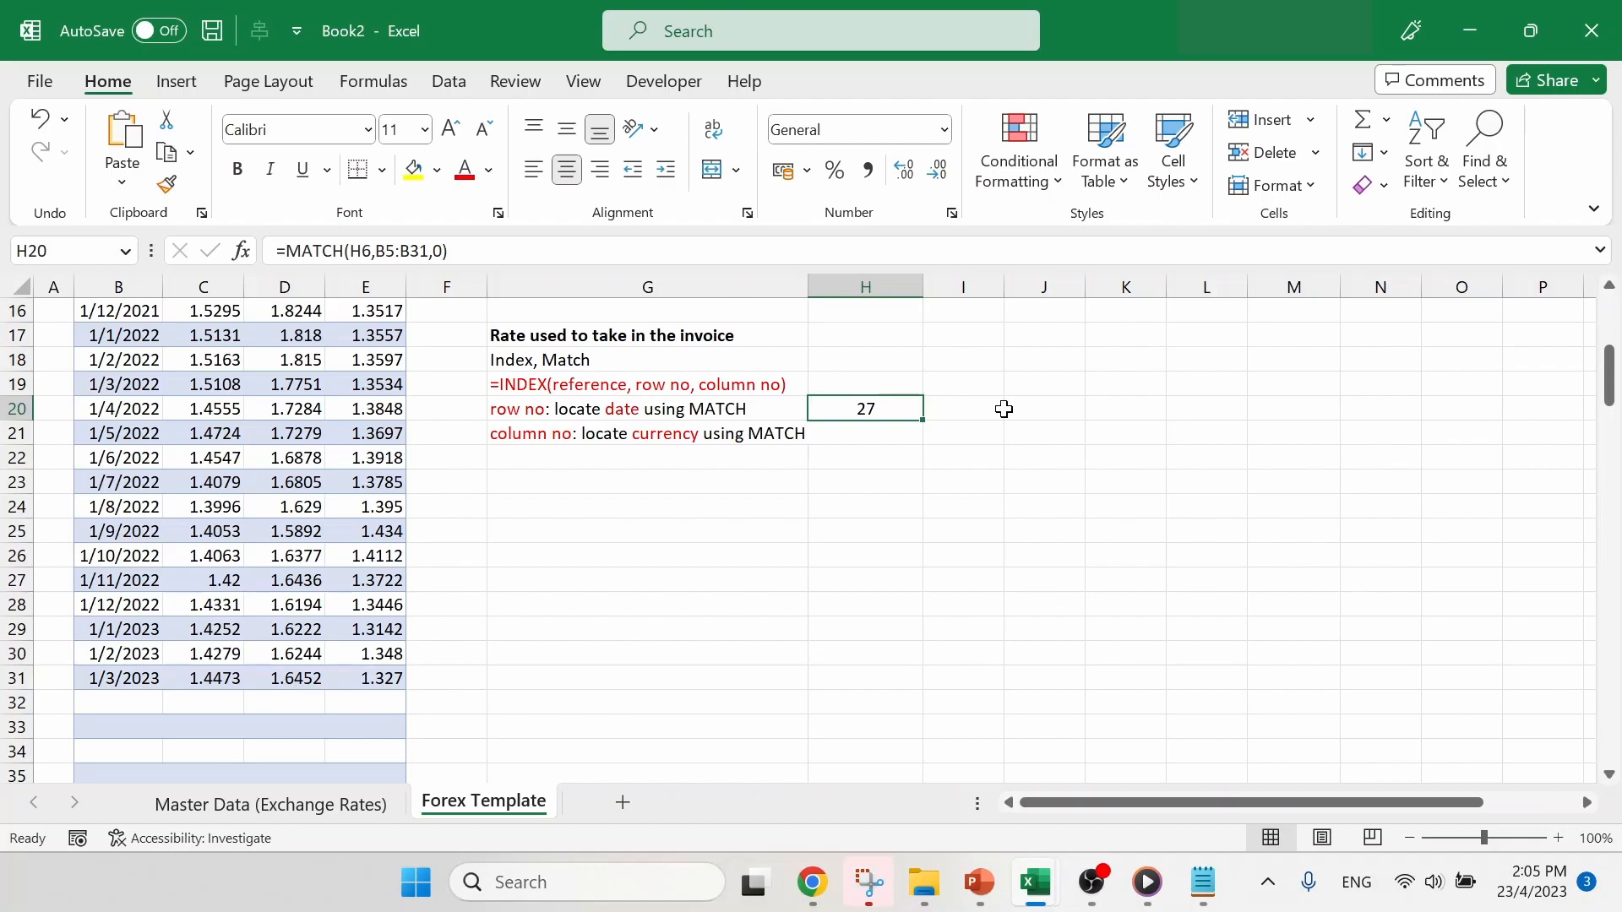
- Begin a MATCH formula in H21, beside the column number note, with the currency in H7 as the lookup value
scroll(1004, 409, up, 3)
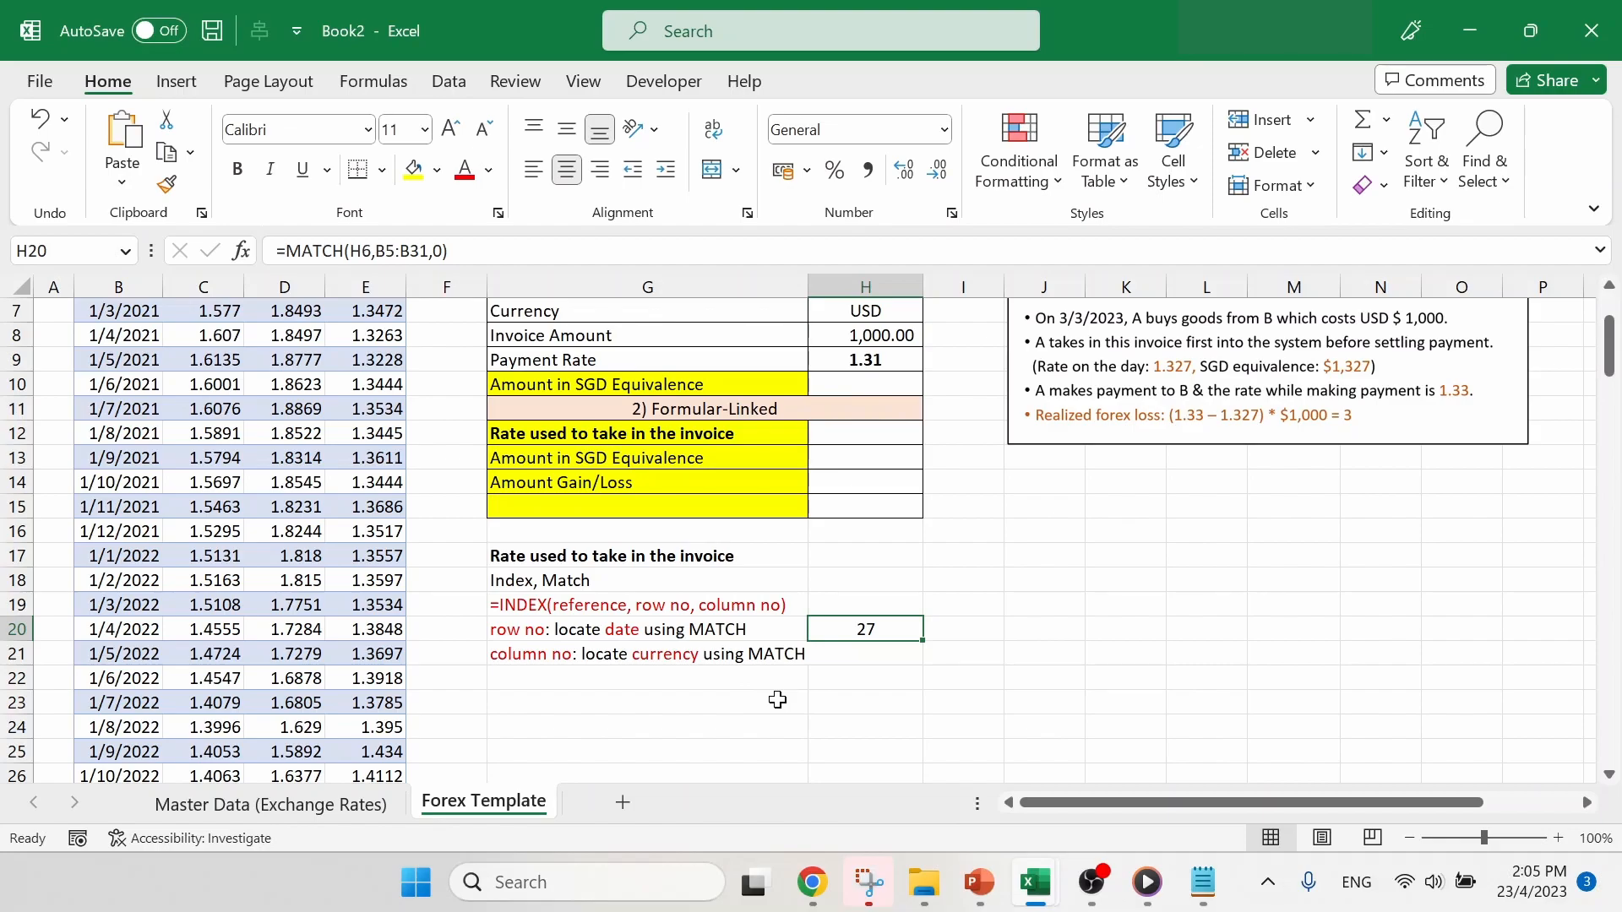
click(860, 658)
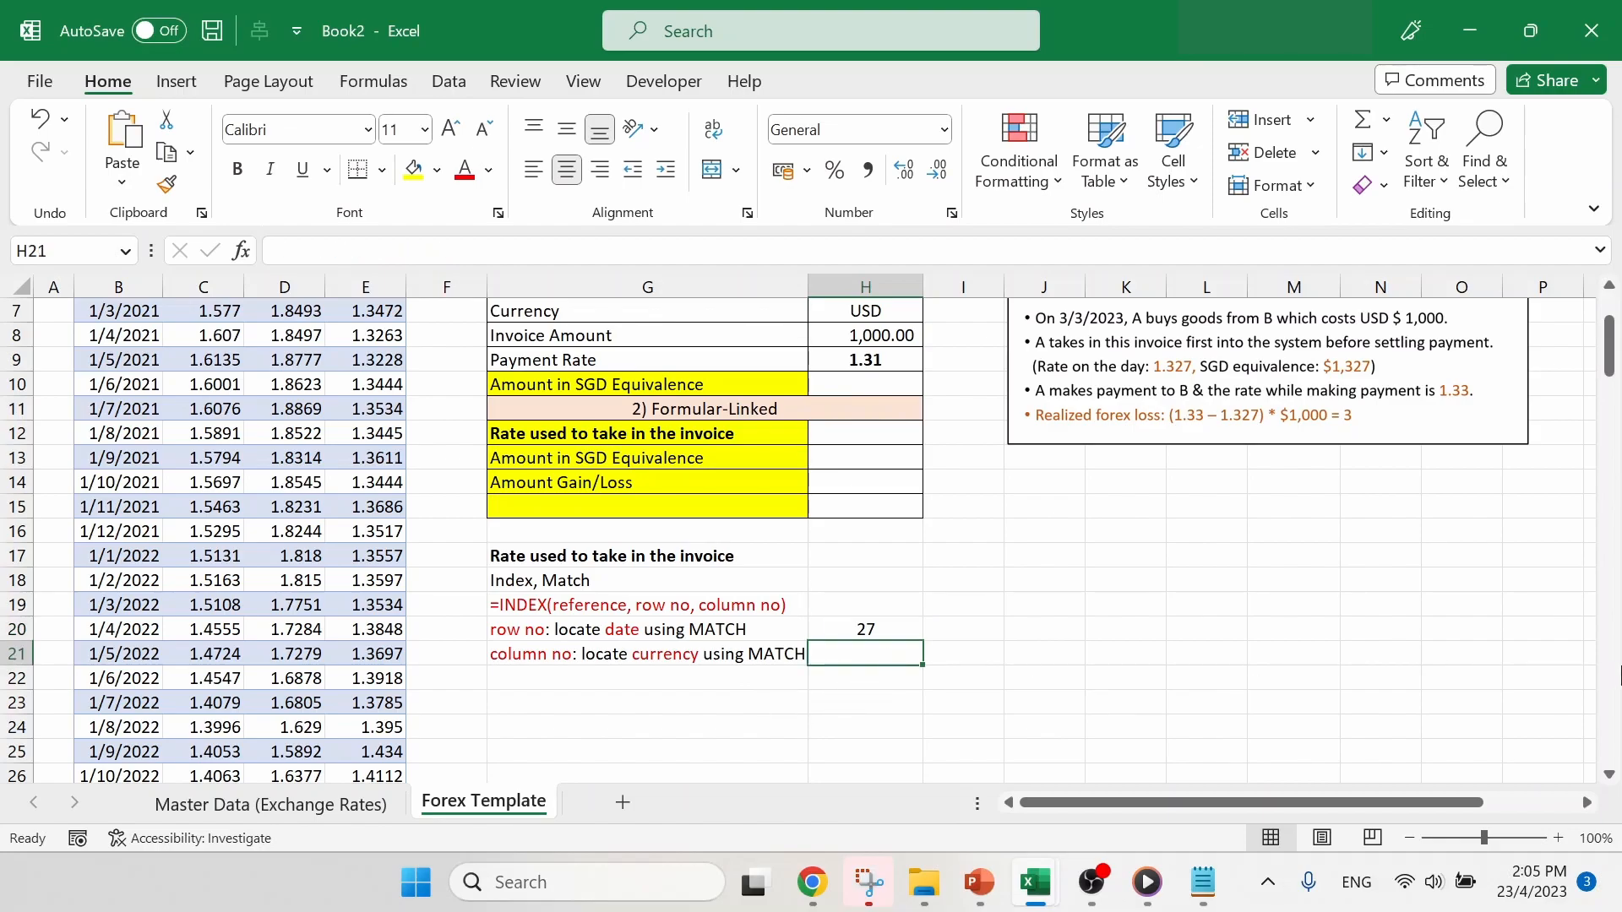
text(=)
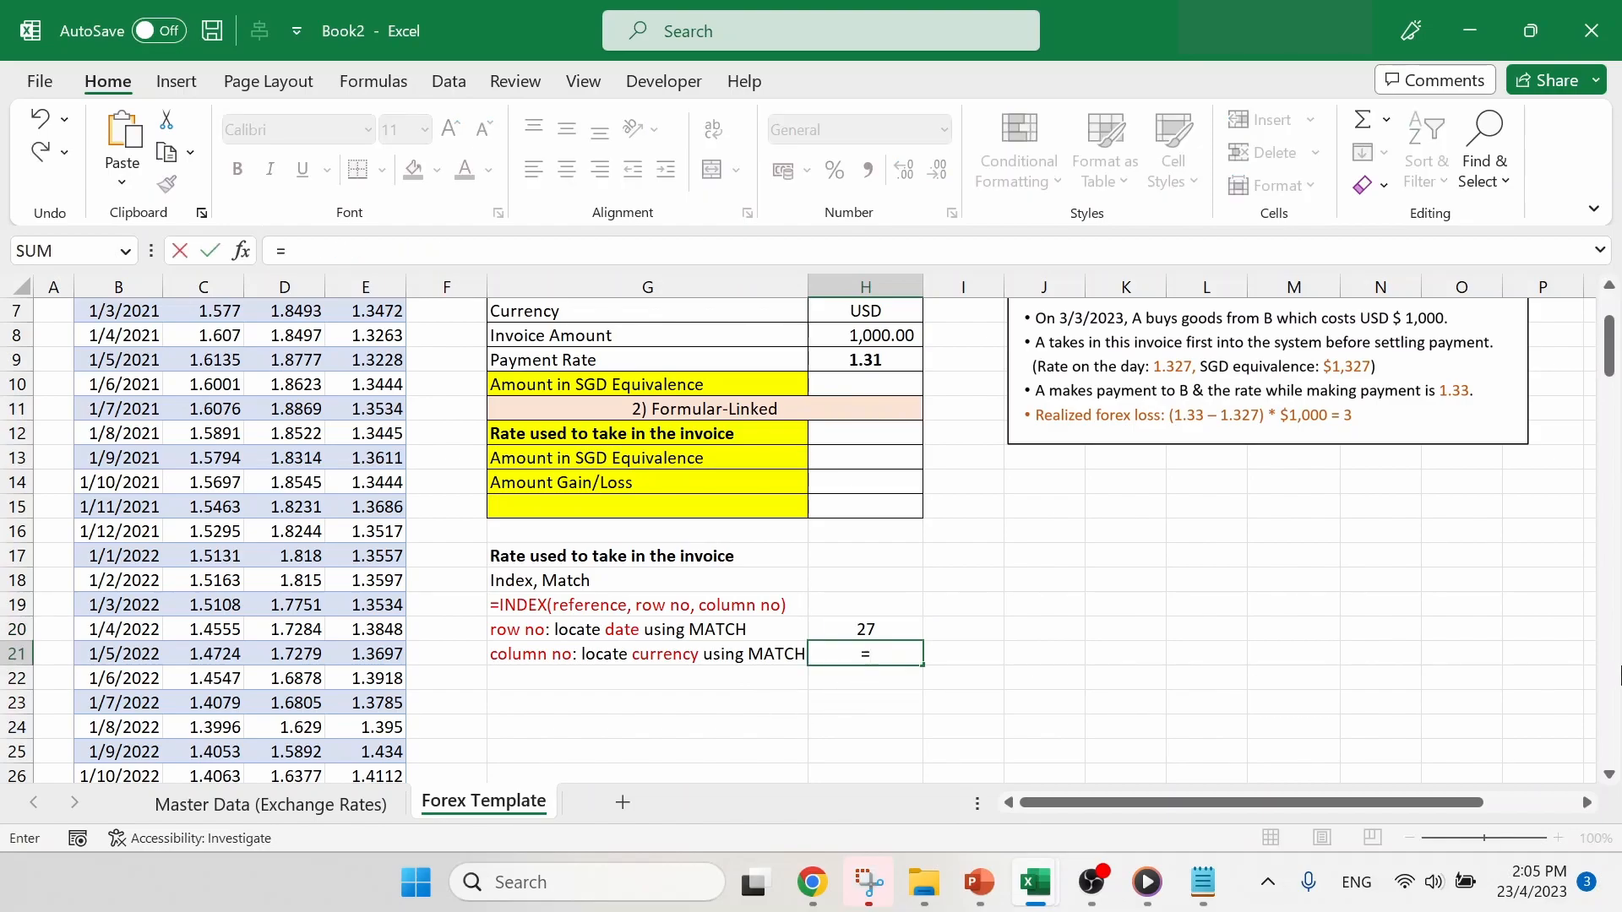
text(match)
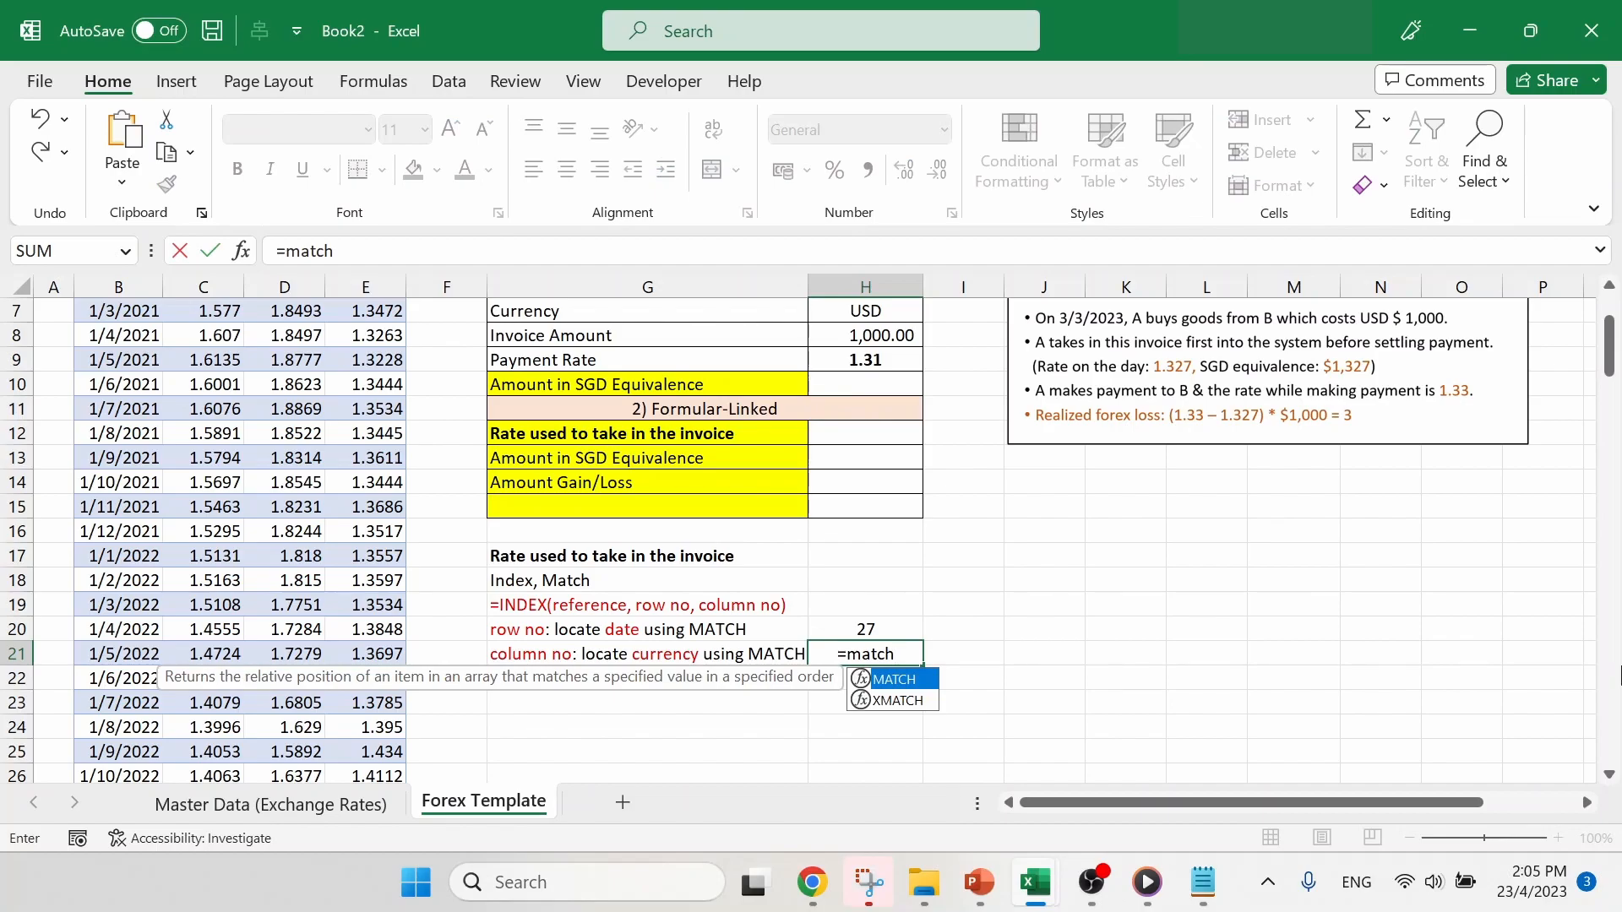
text(()
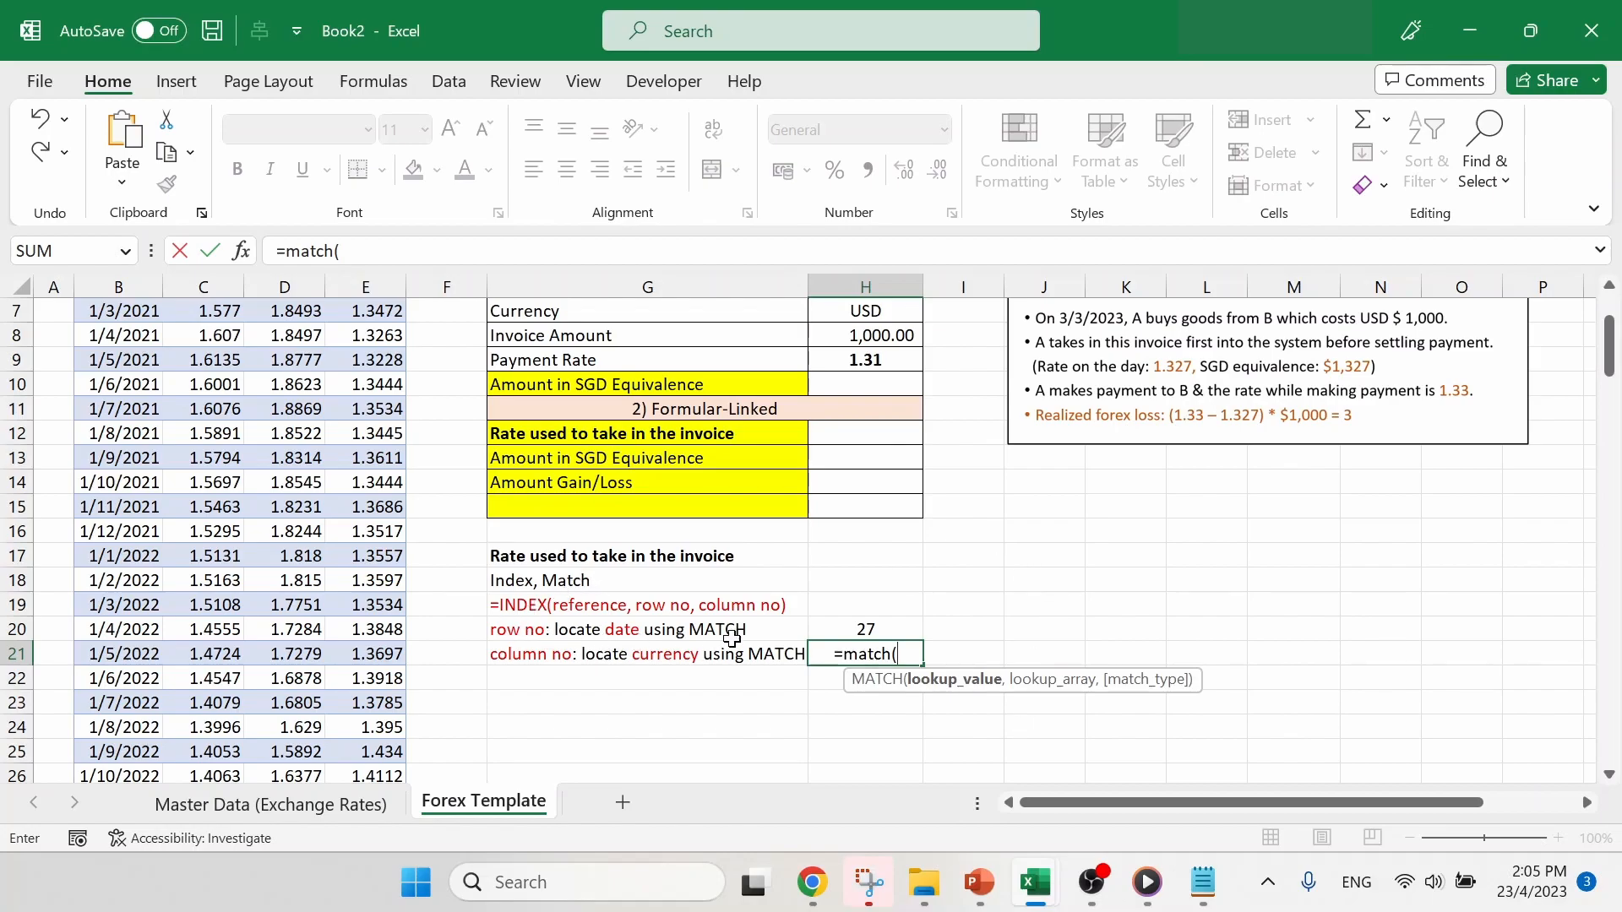
scroll(955, 513, up, 2)
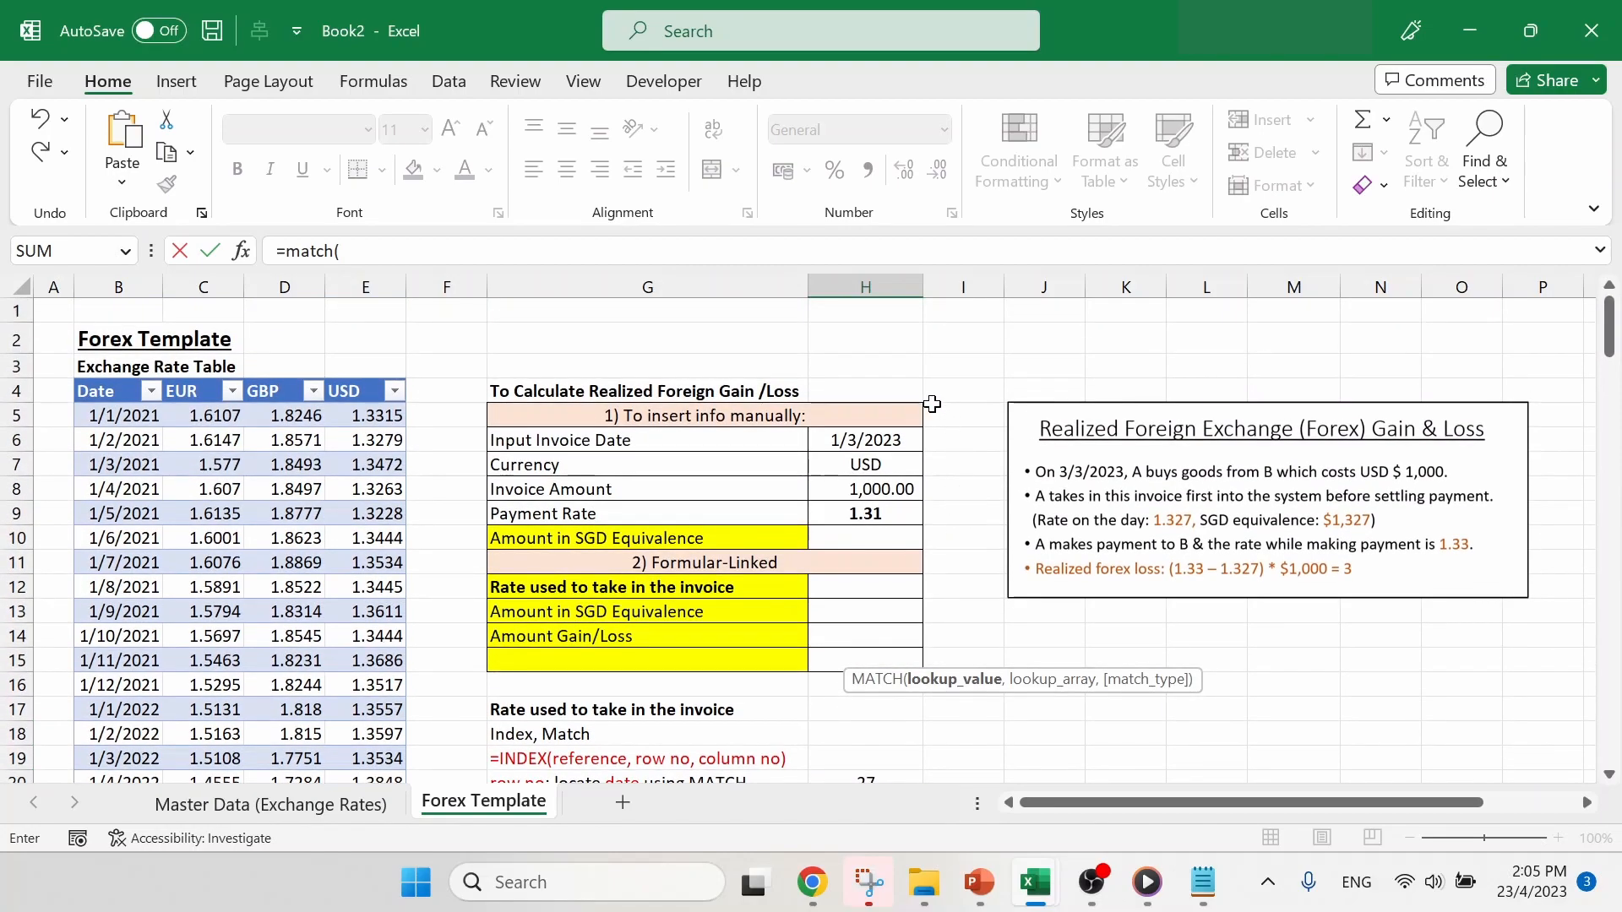
click(878, 463)
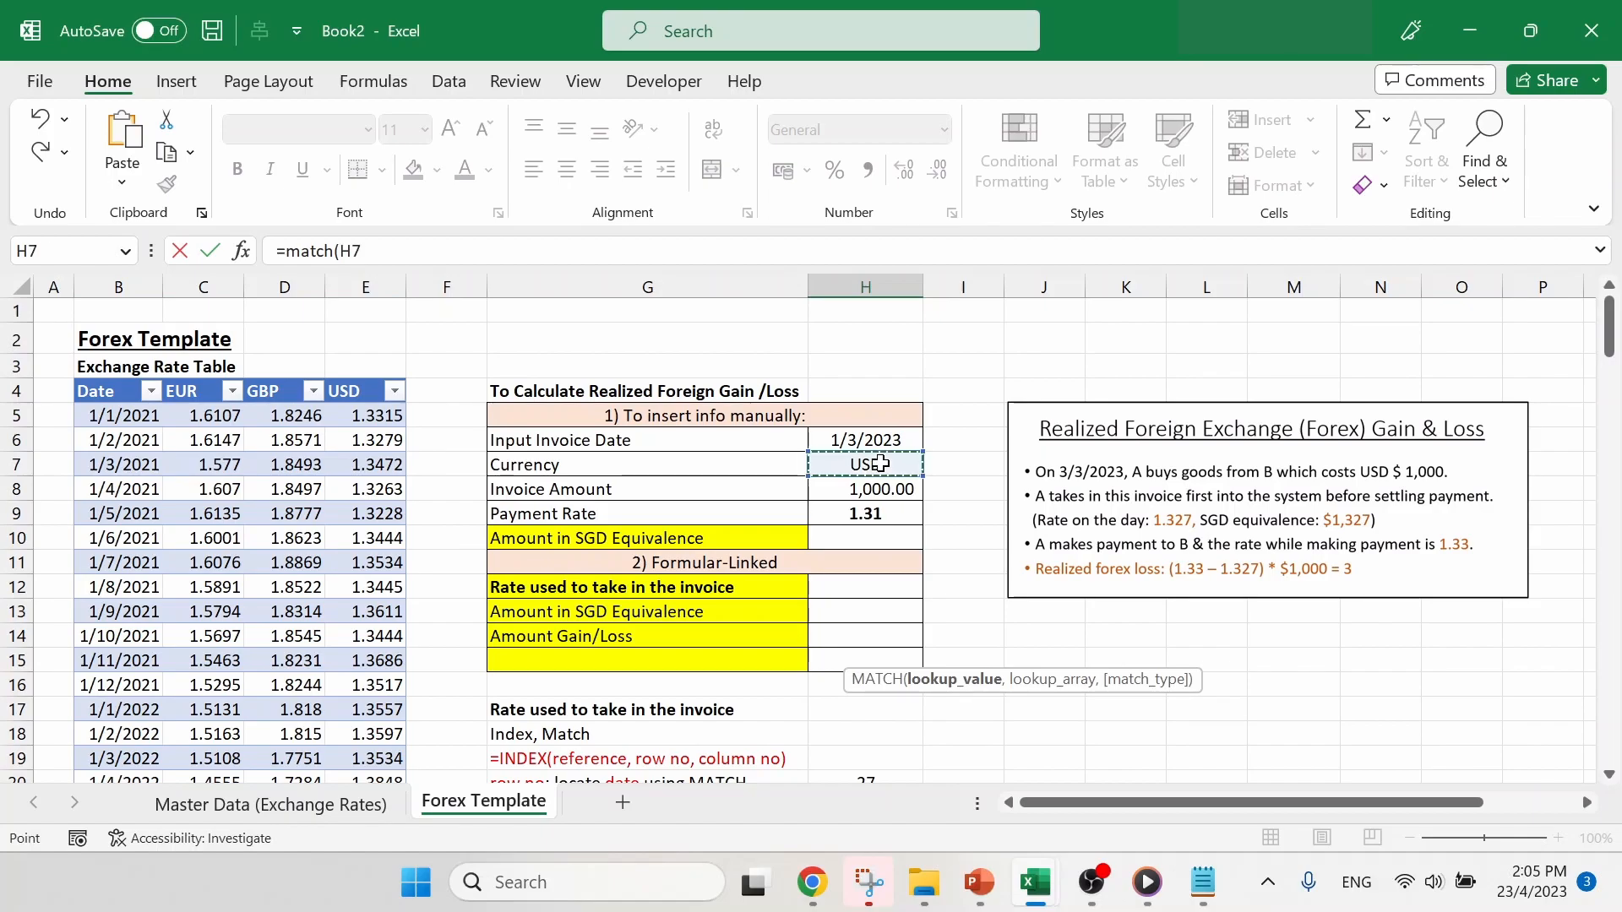
- Complete the H21 MATCH formula with the table header row, ForexTable[#Headers], as the lookup array and match type 0
click(507, 252)
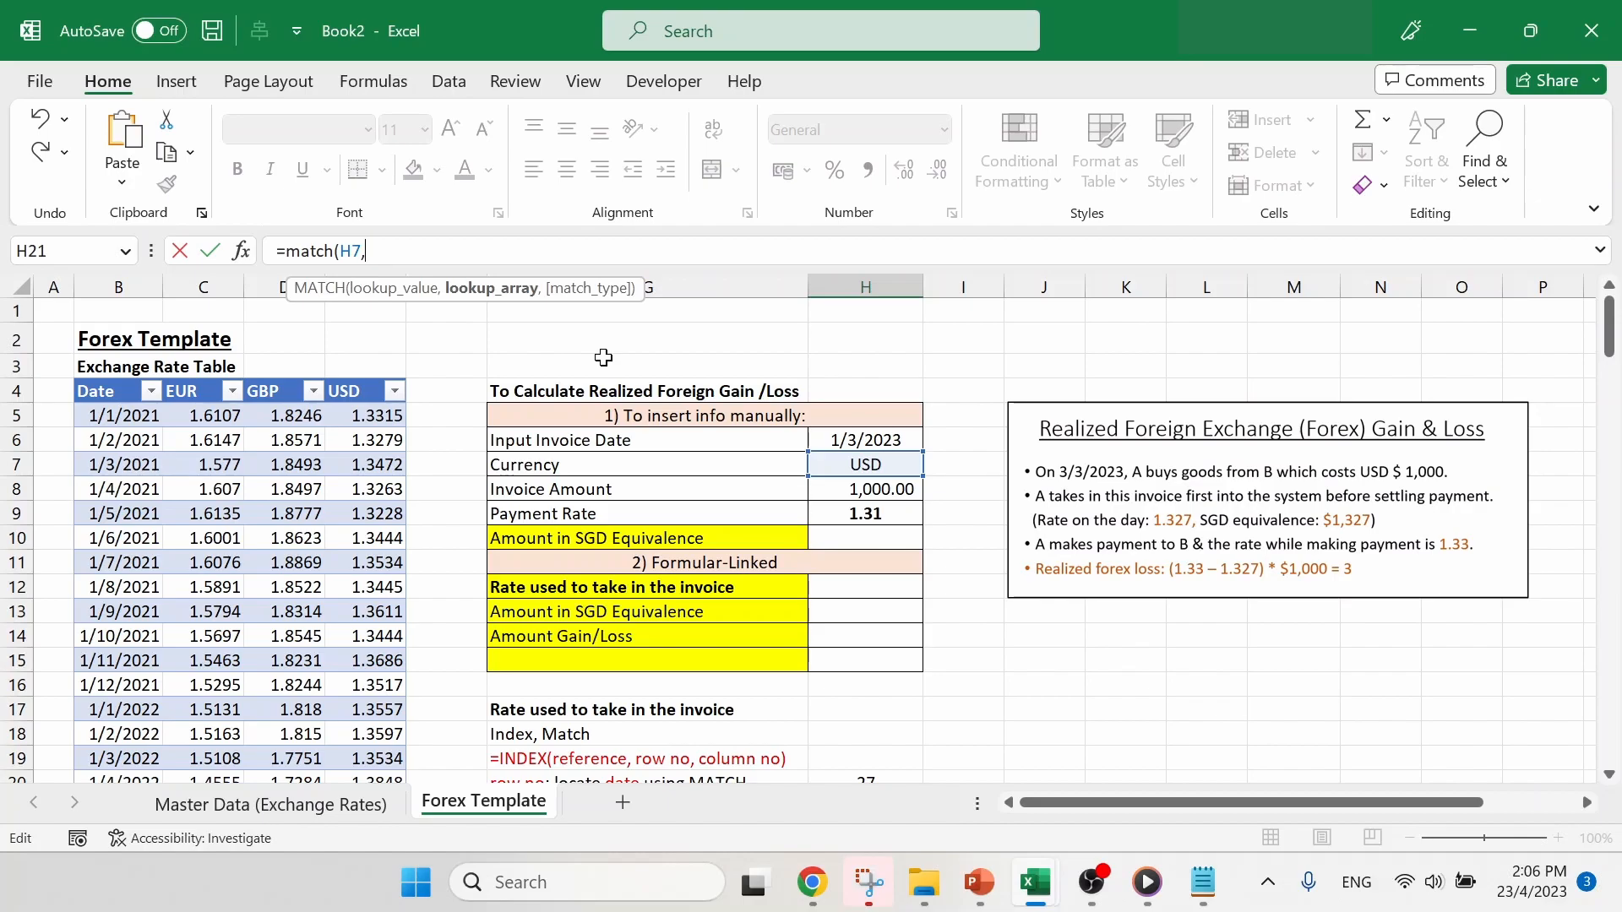
drag(109, 391, 375, 391)
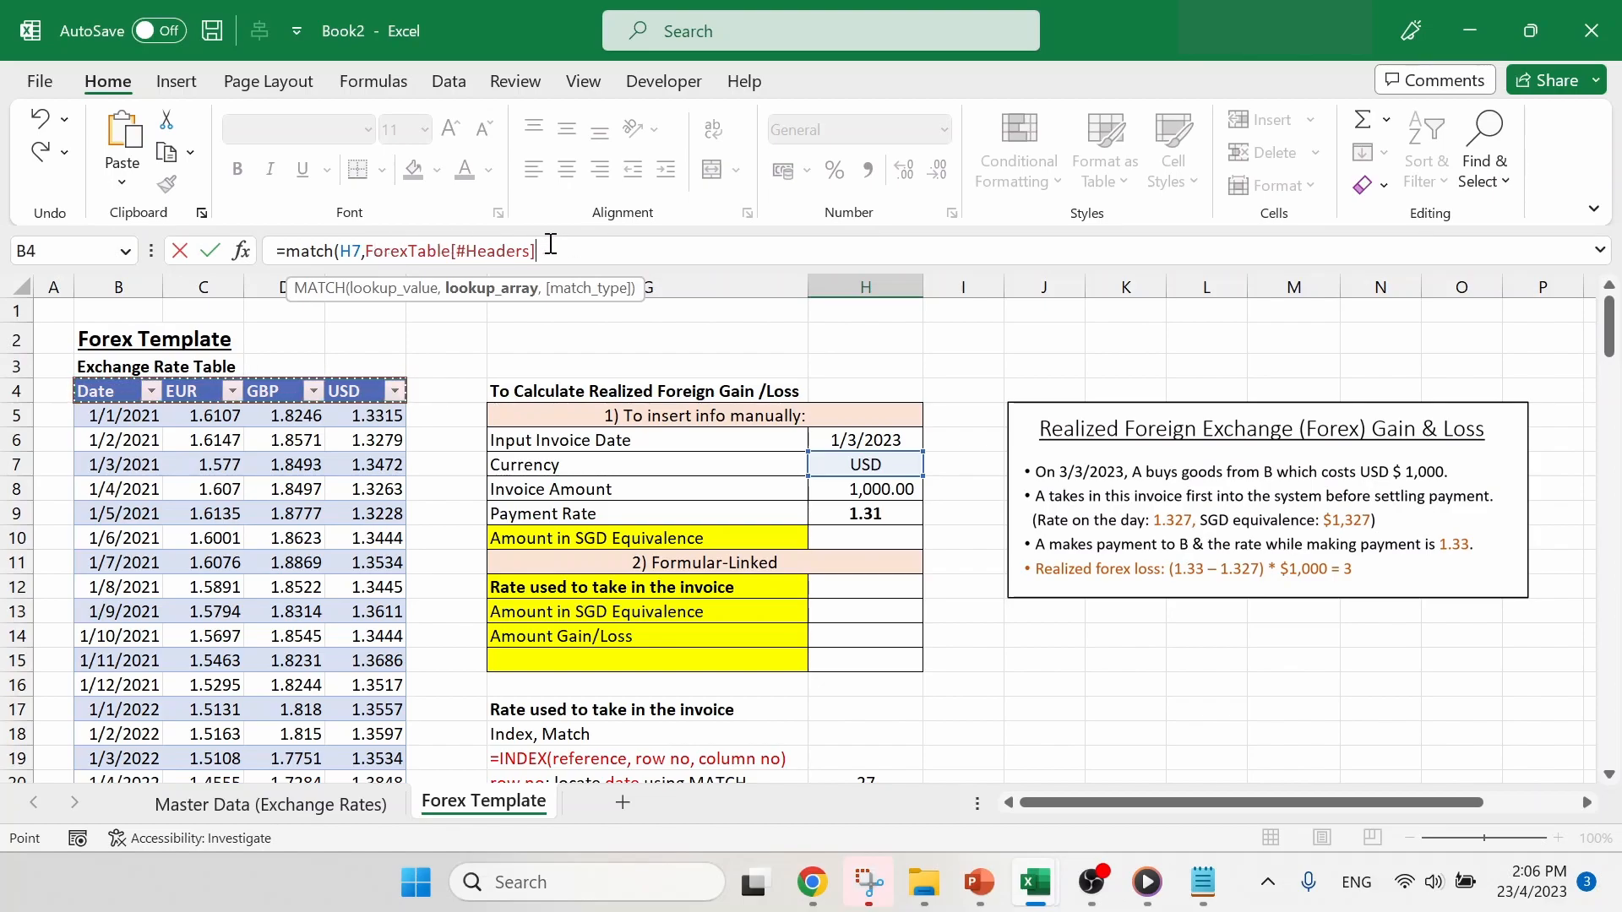
text(,0)
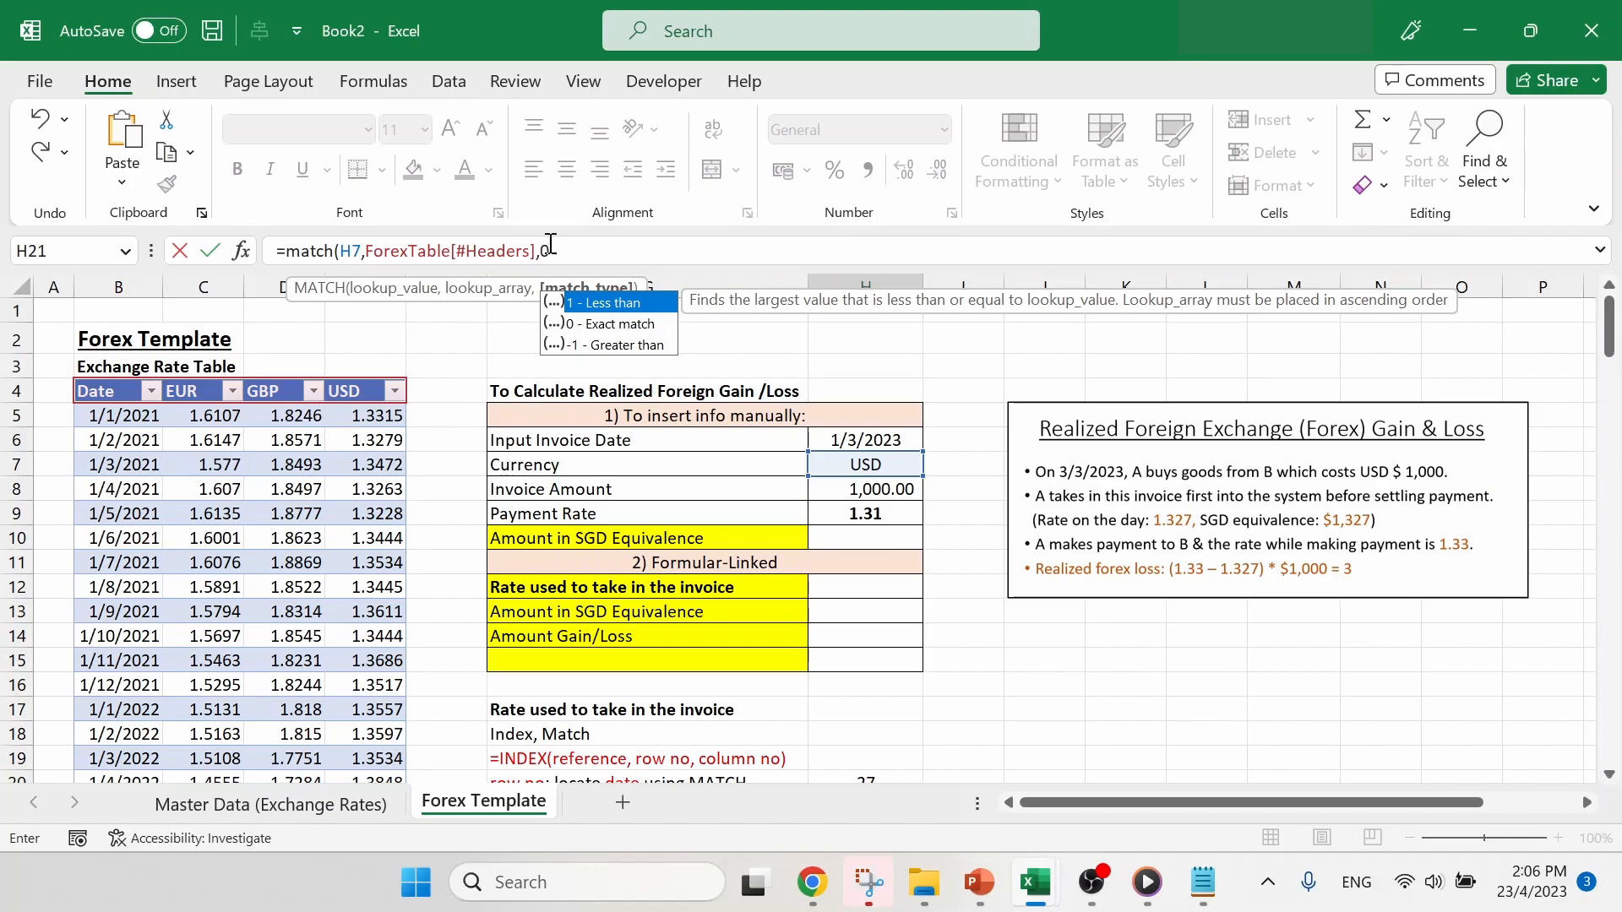
text())
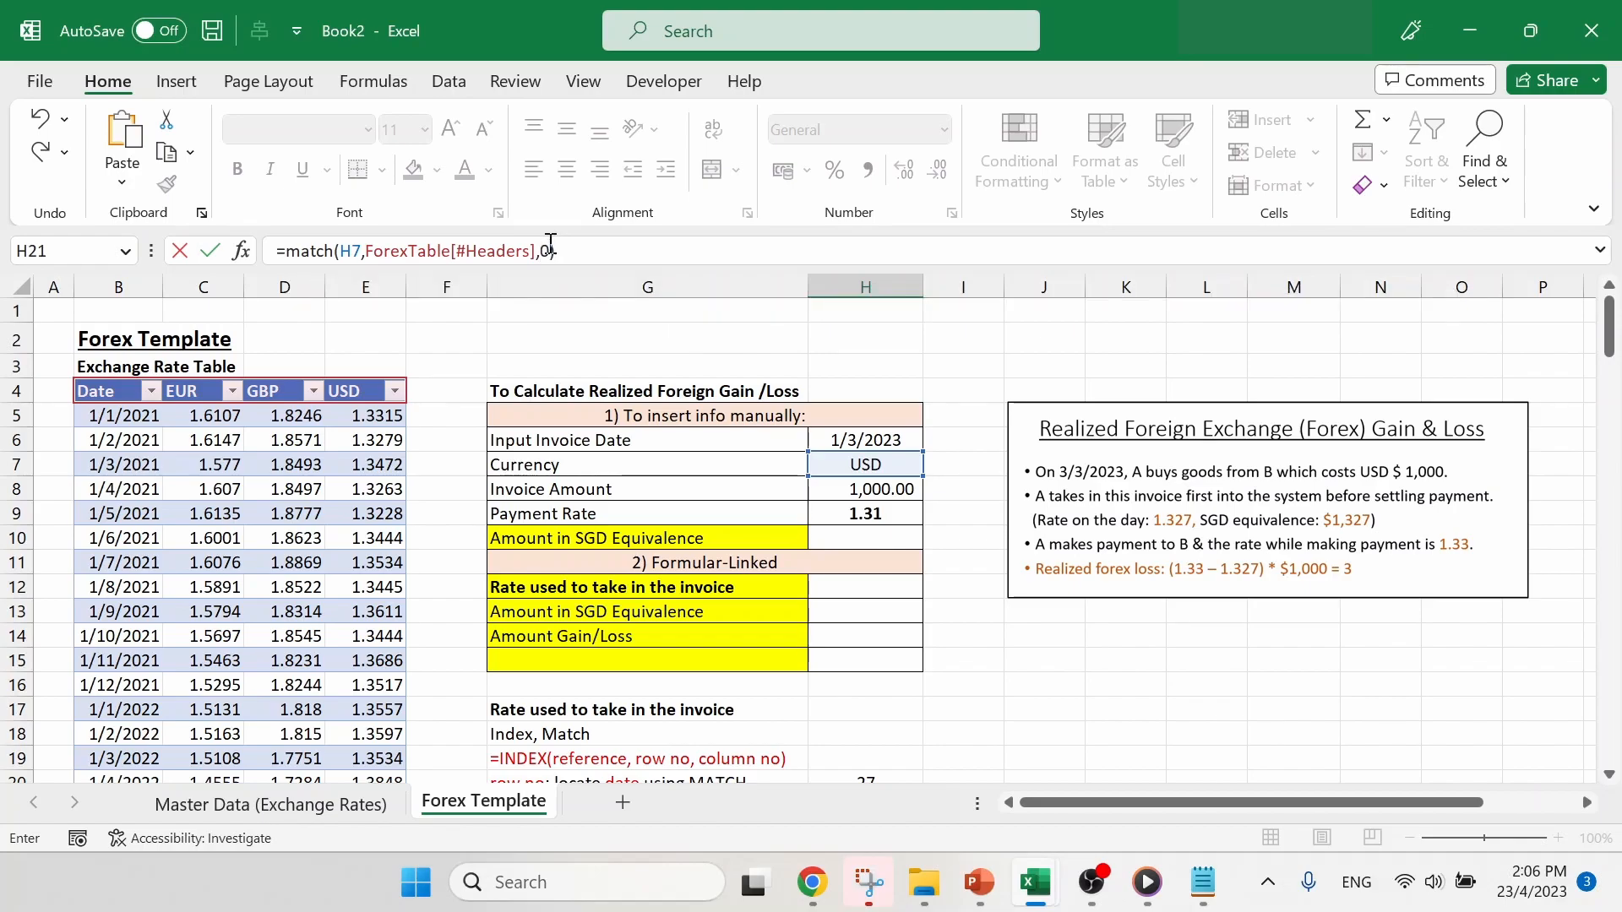
key(Return)
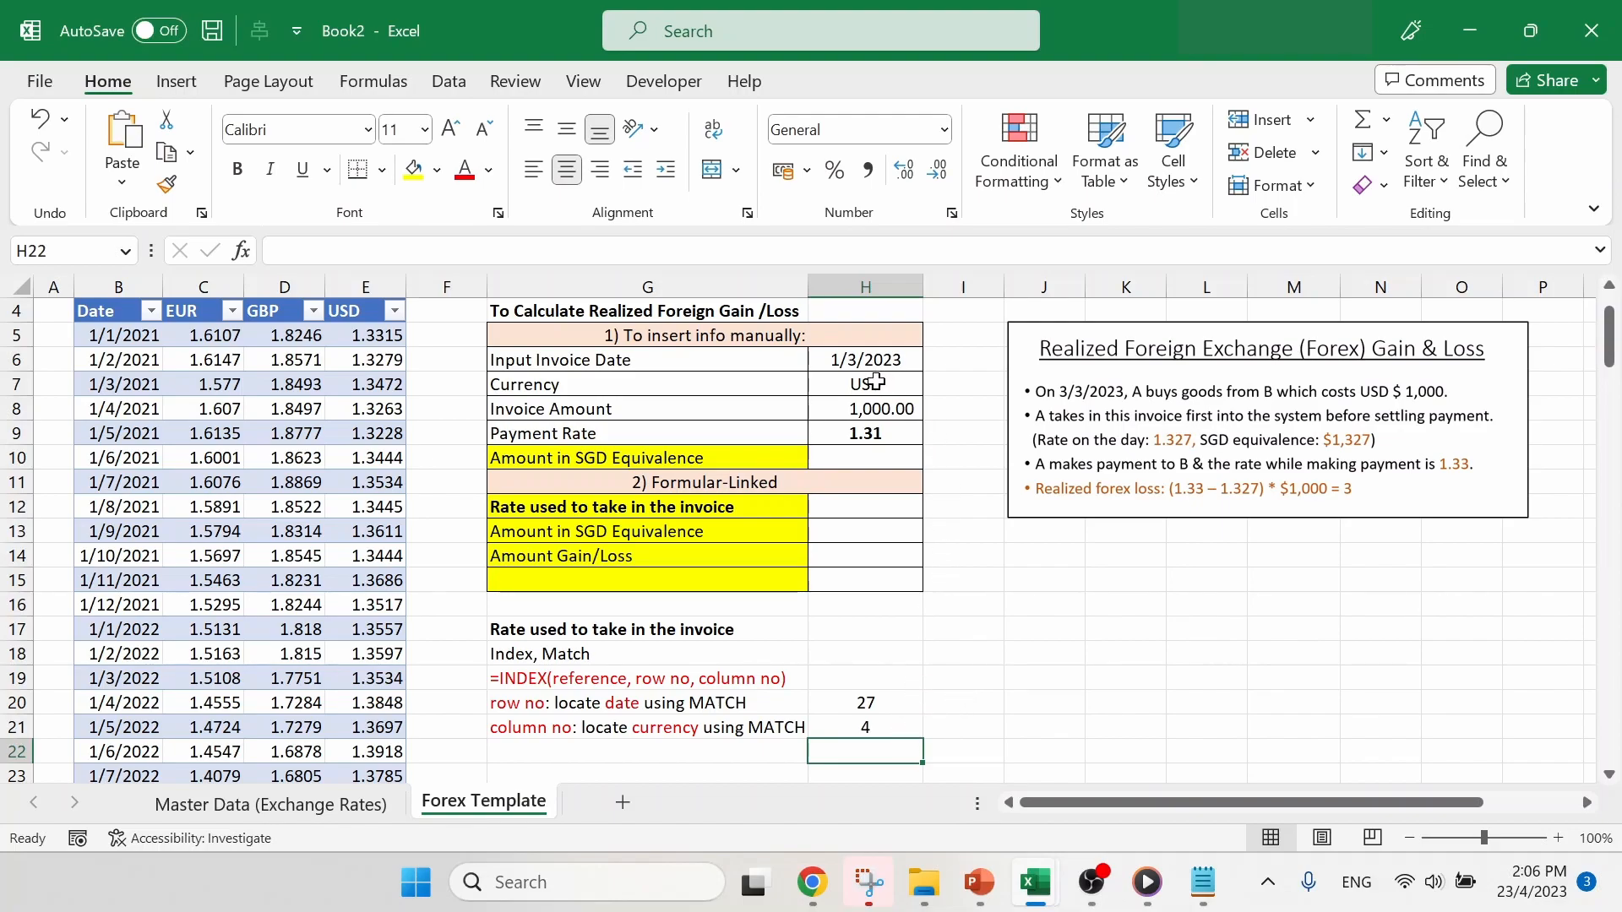
- Review the table headers from Date to USD and relate the USD column's position to the INDEX syntax in G19
drag(126, 311, 365, 304)
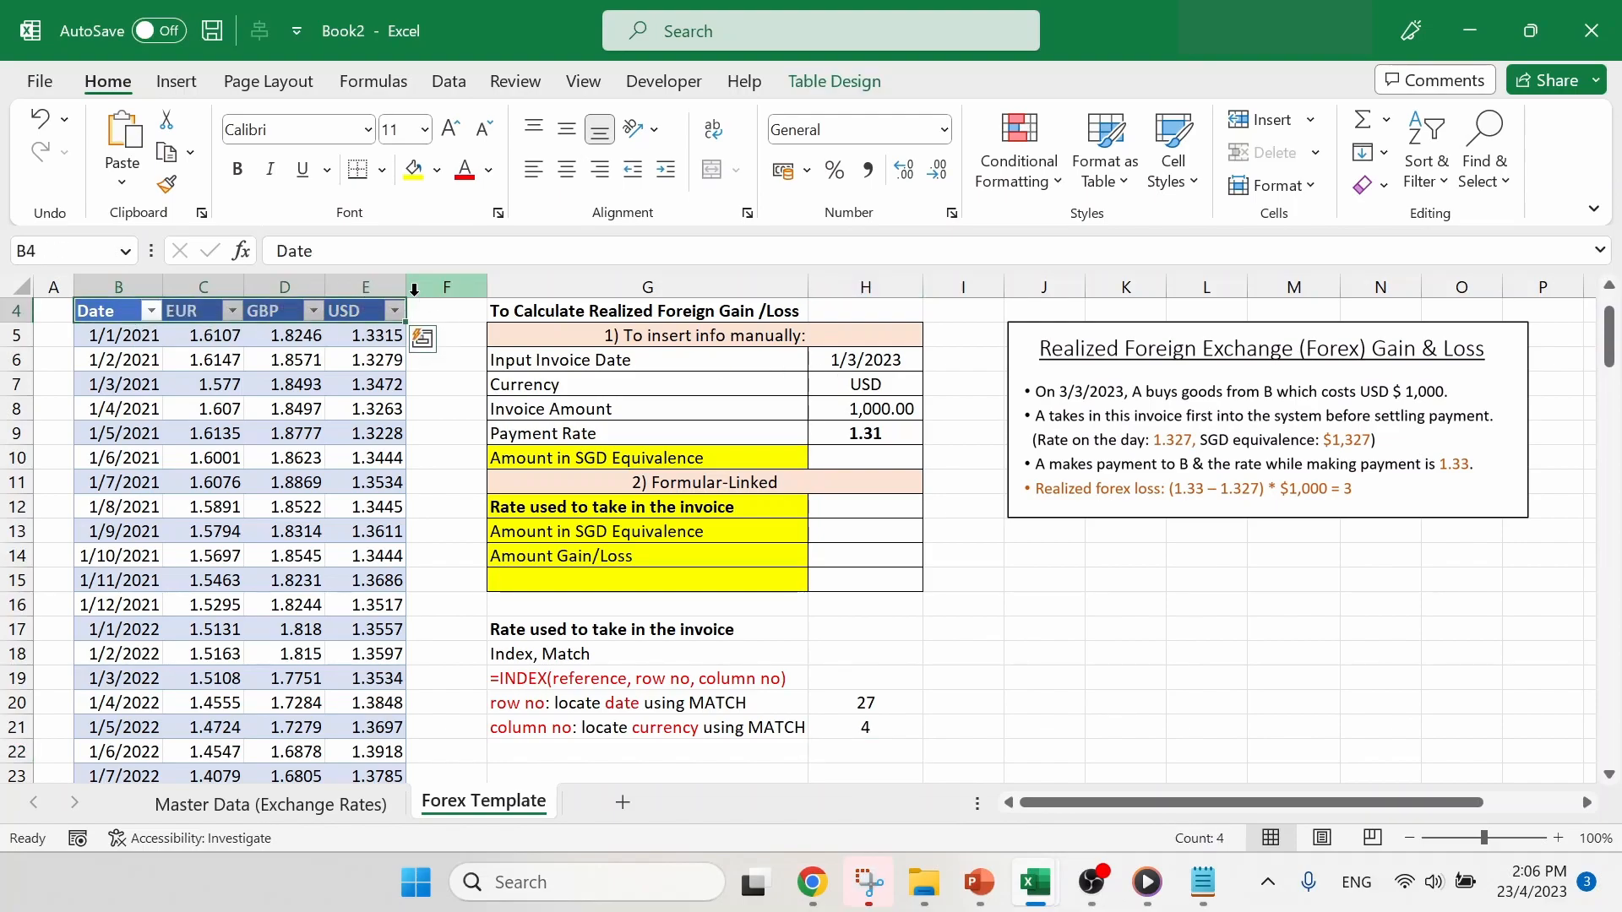
click(349, 309)
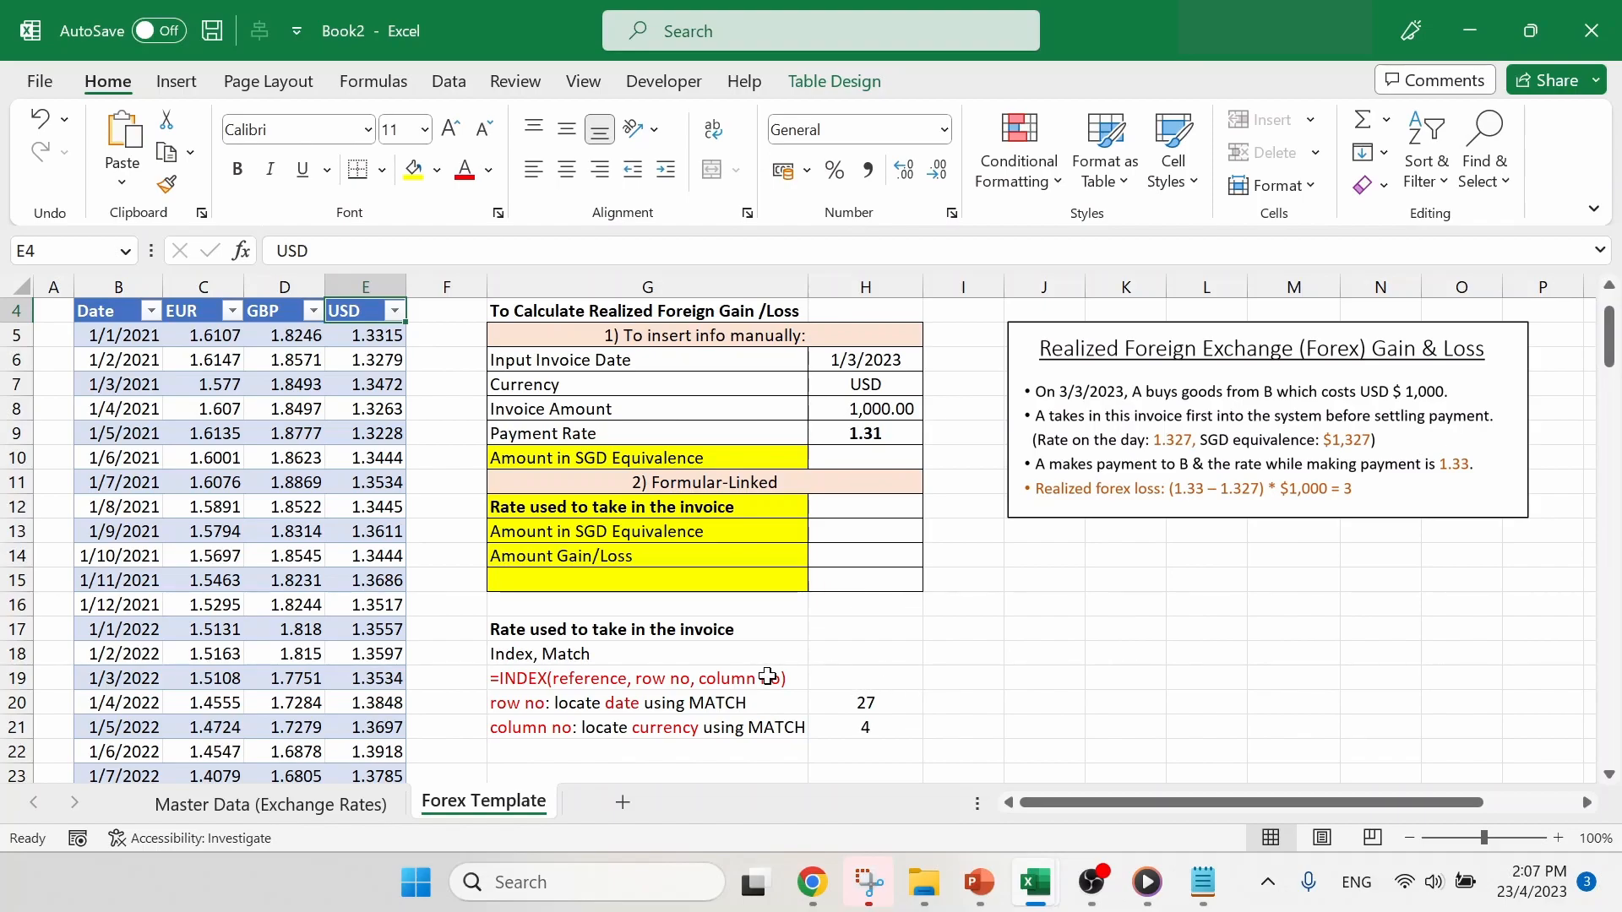
click(622, 674)
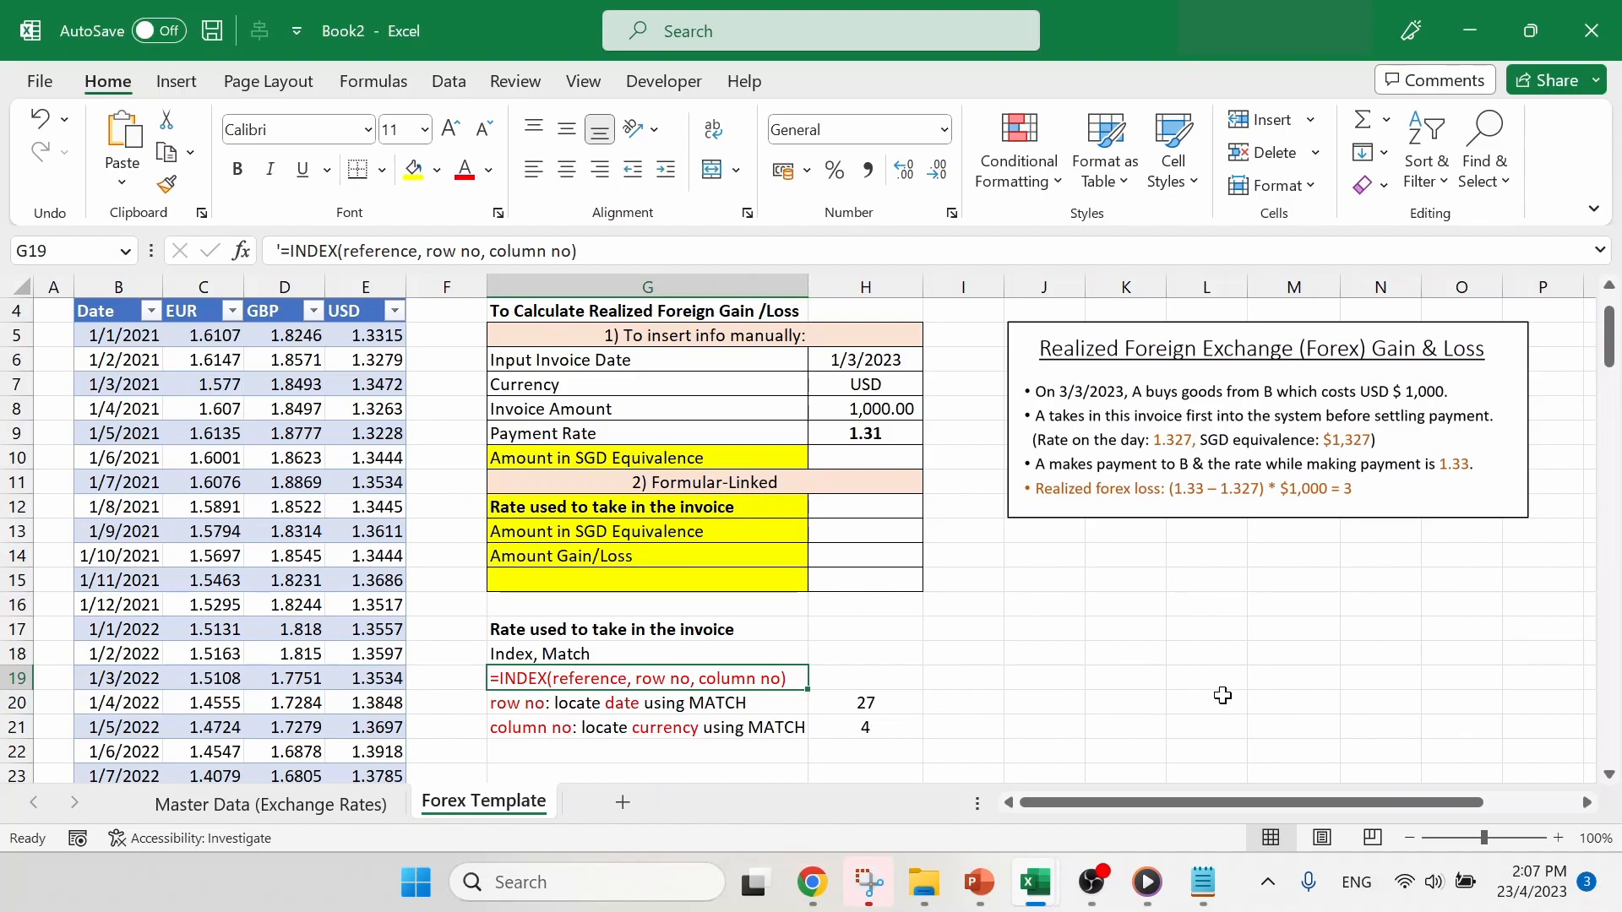
- Copy the H20 formula text =MATCH(H6,B5:B31,0) into the blank Notepad document
click(1204, 881)
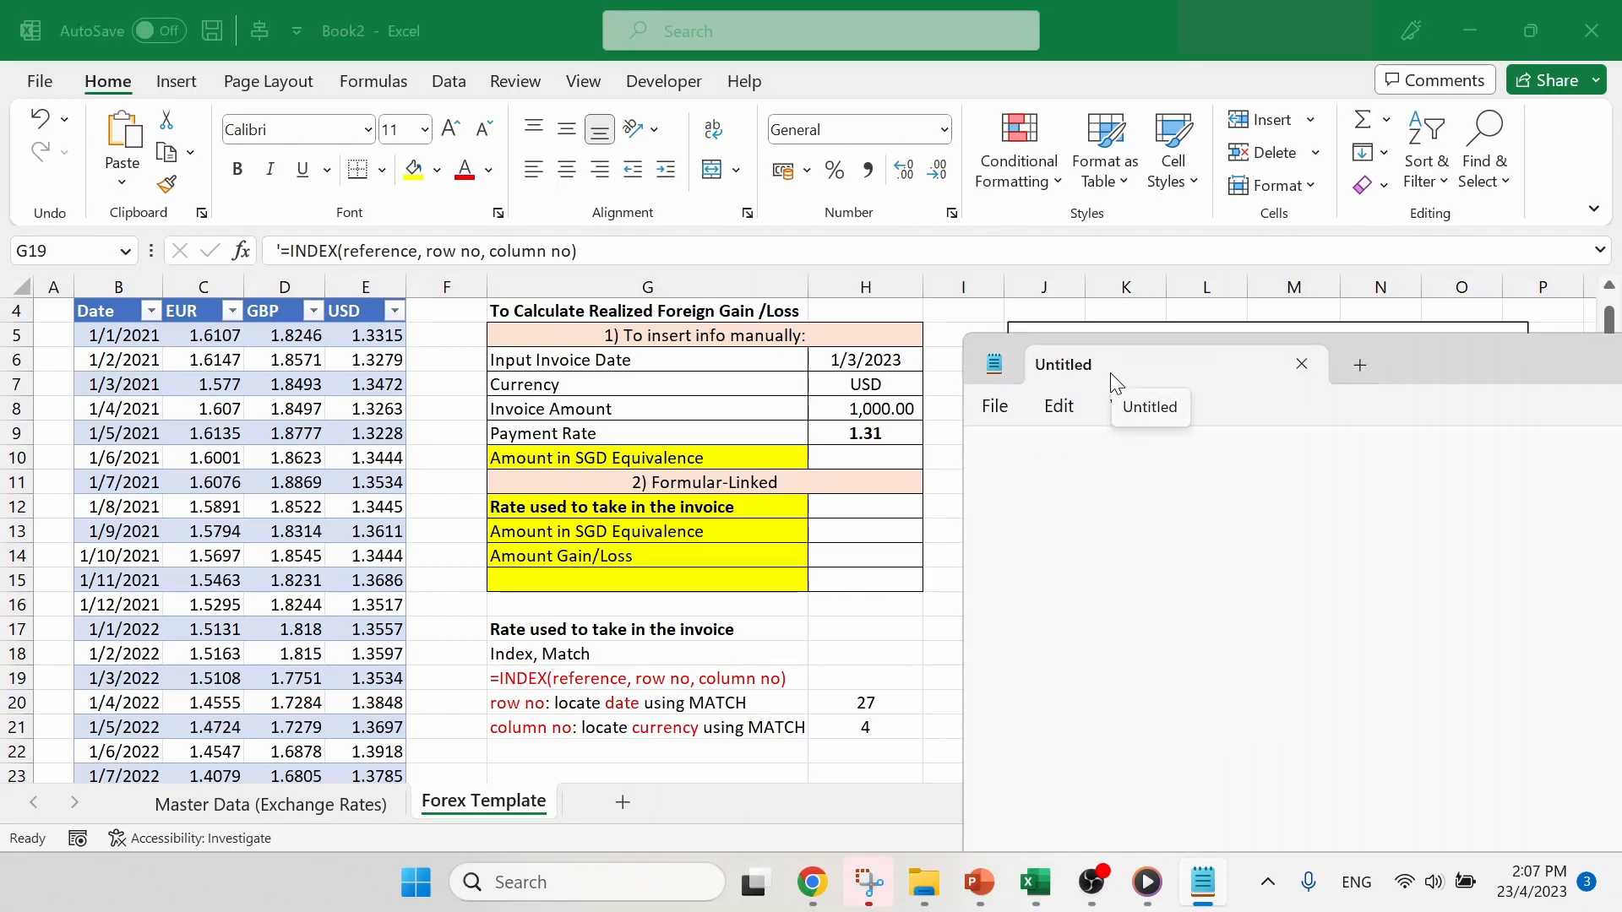
click(877, 695)
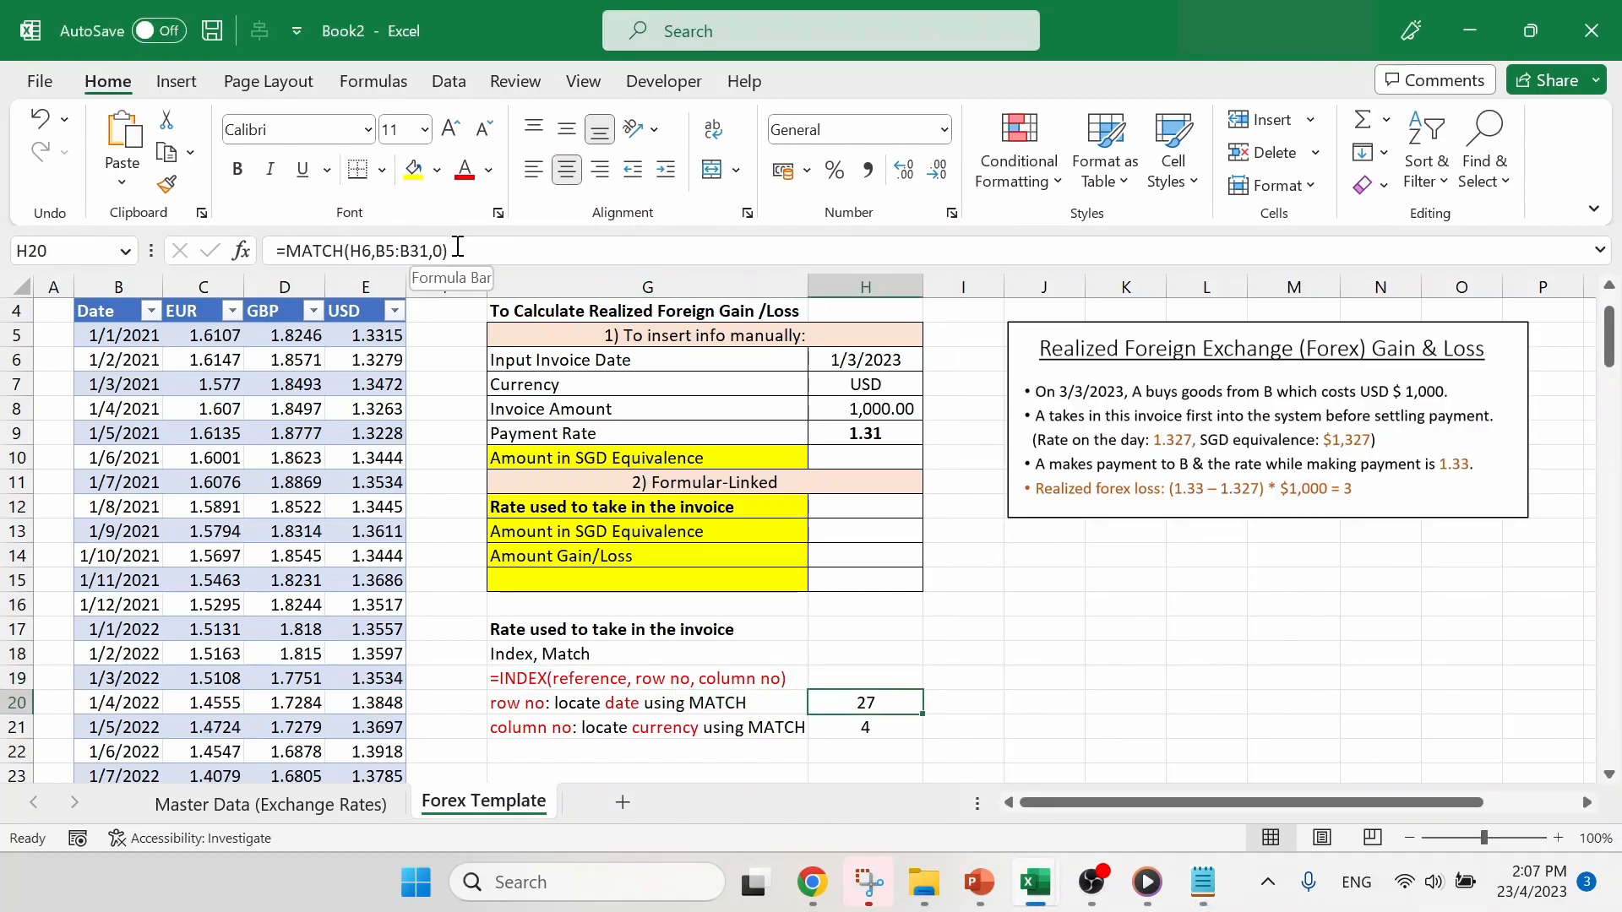
drag(452, 250, 276, 250)
key(ctrl+c)
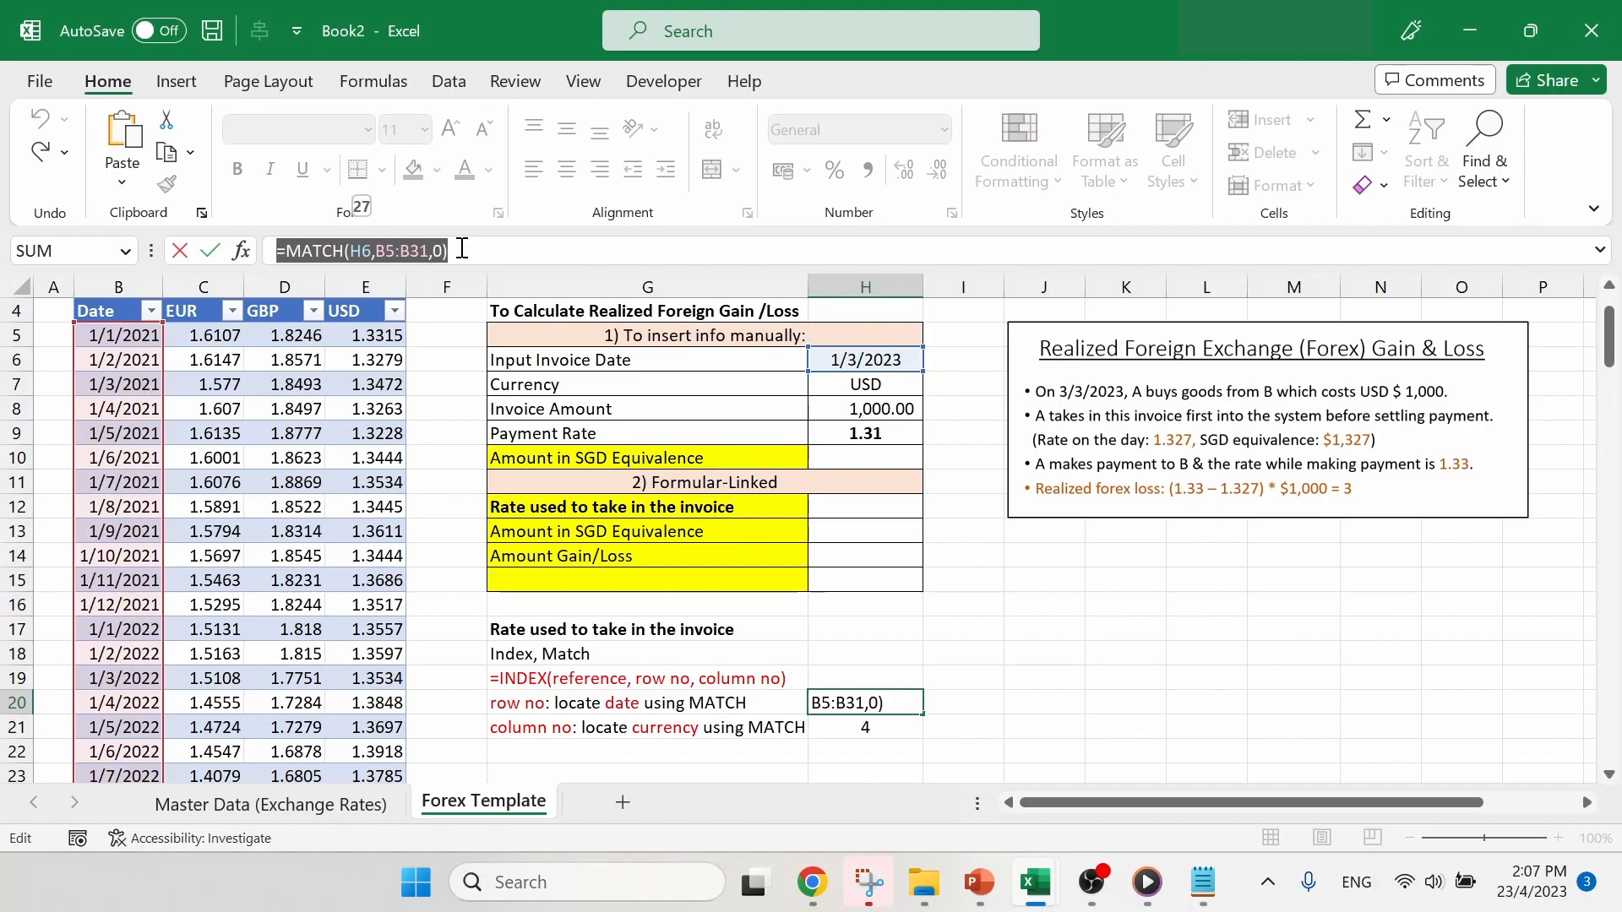
key(Return)
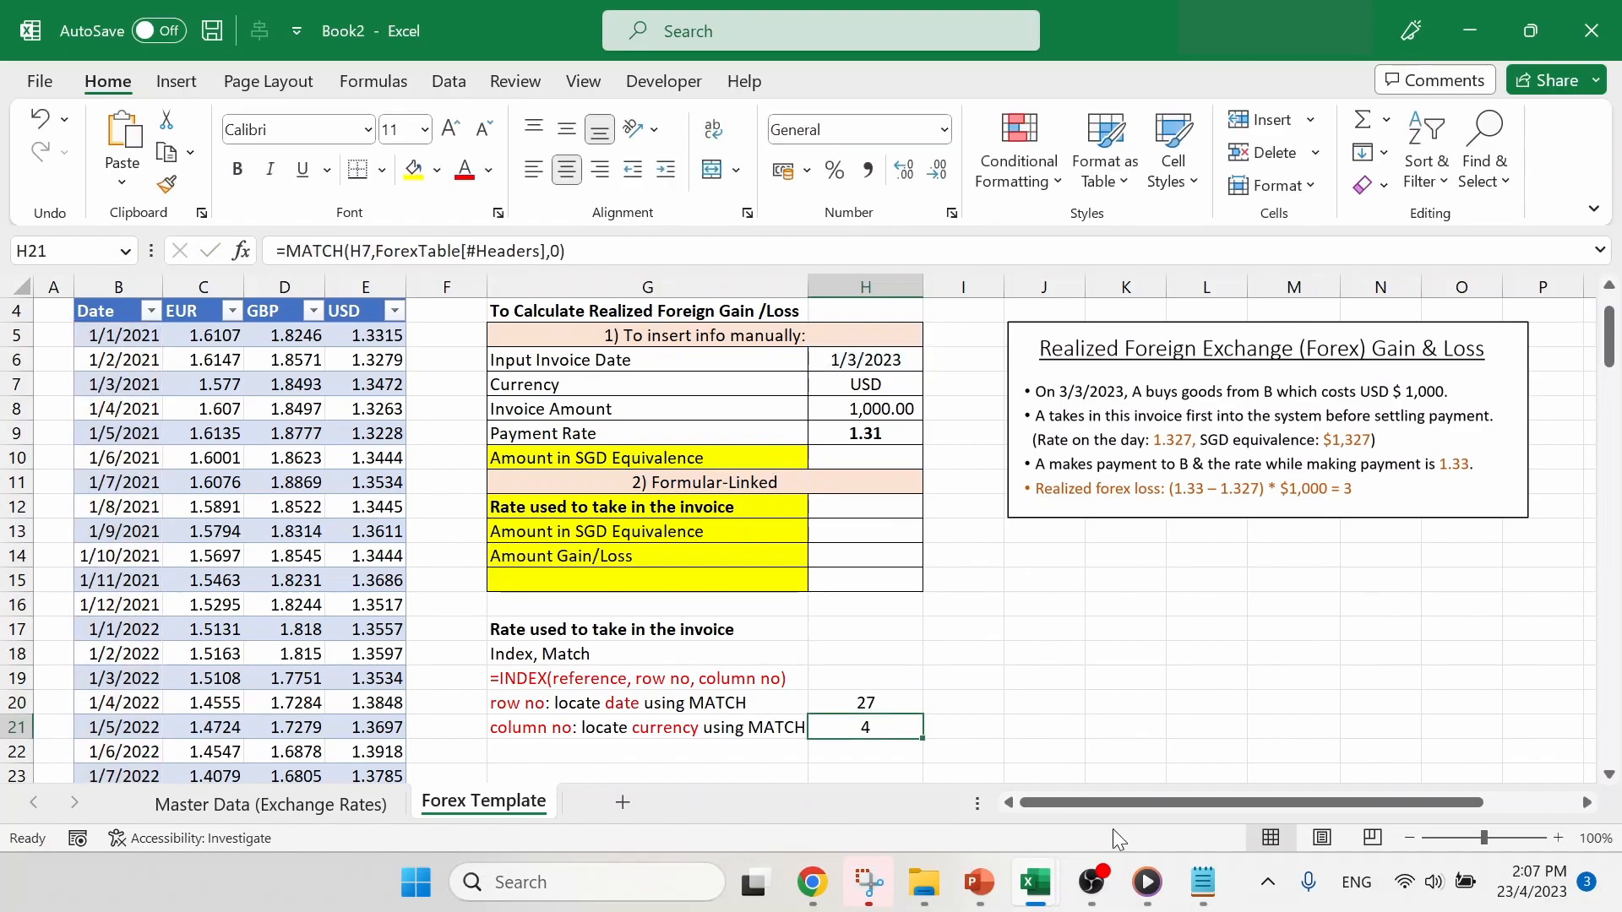
click(1202, 887)
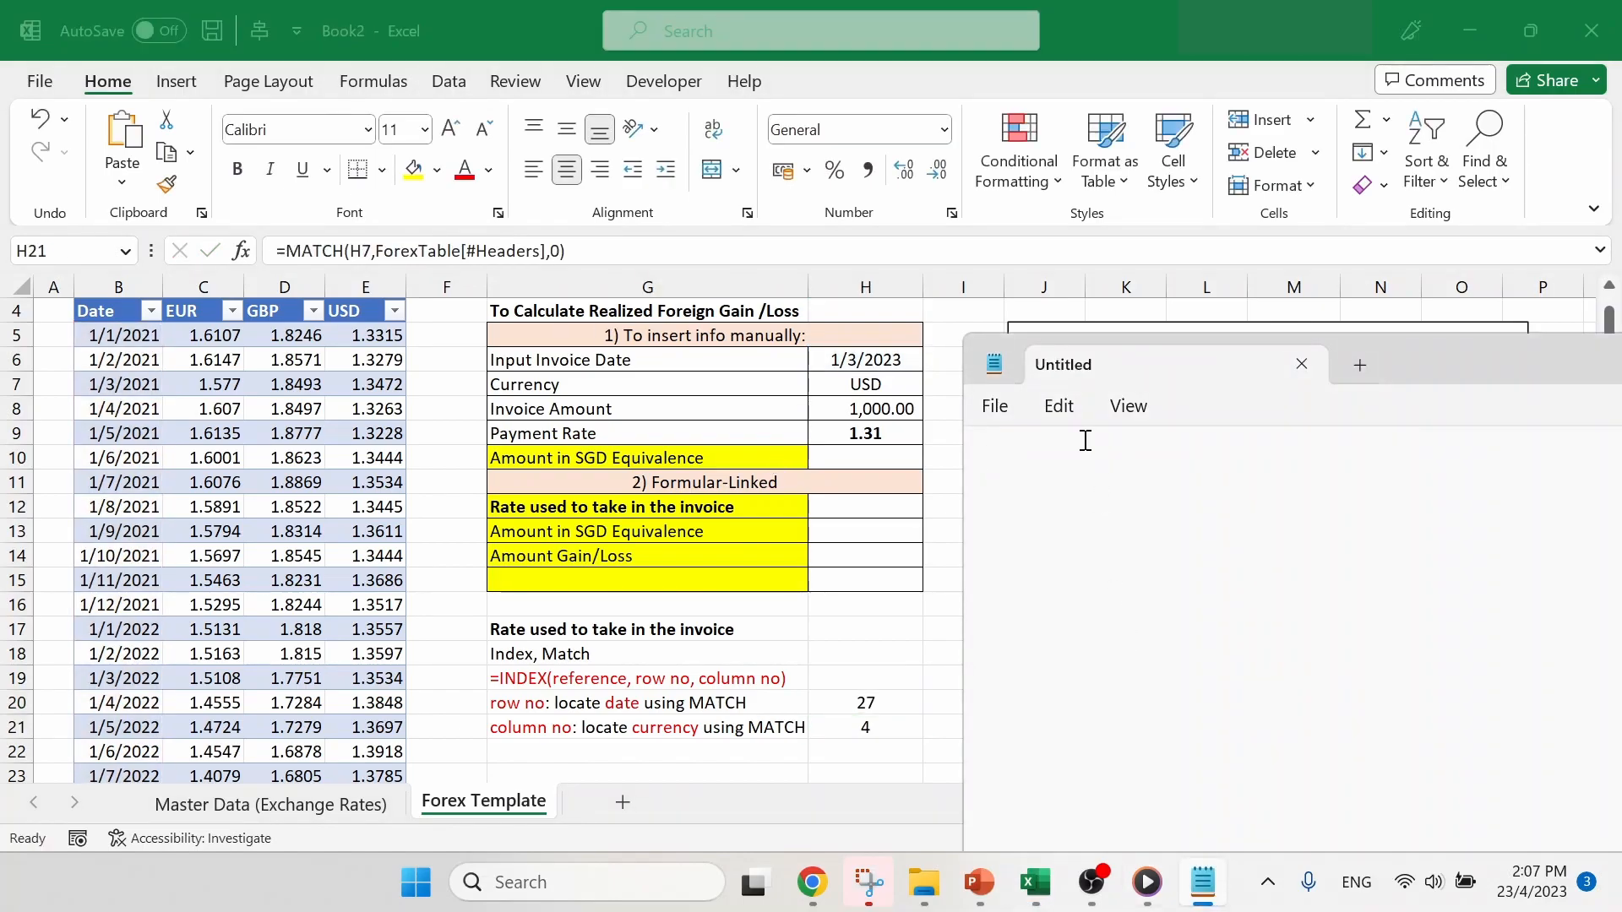
key(ctrl+v)
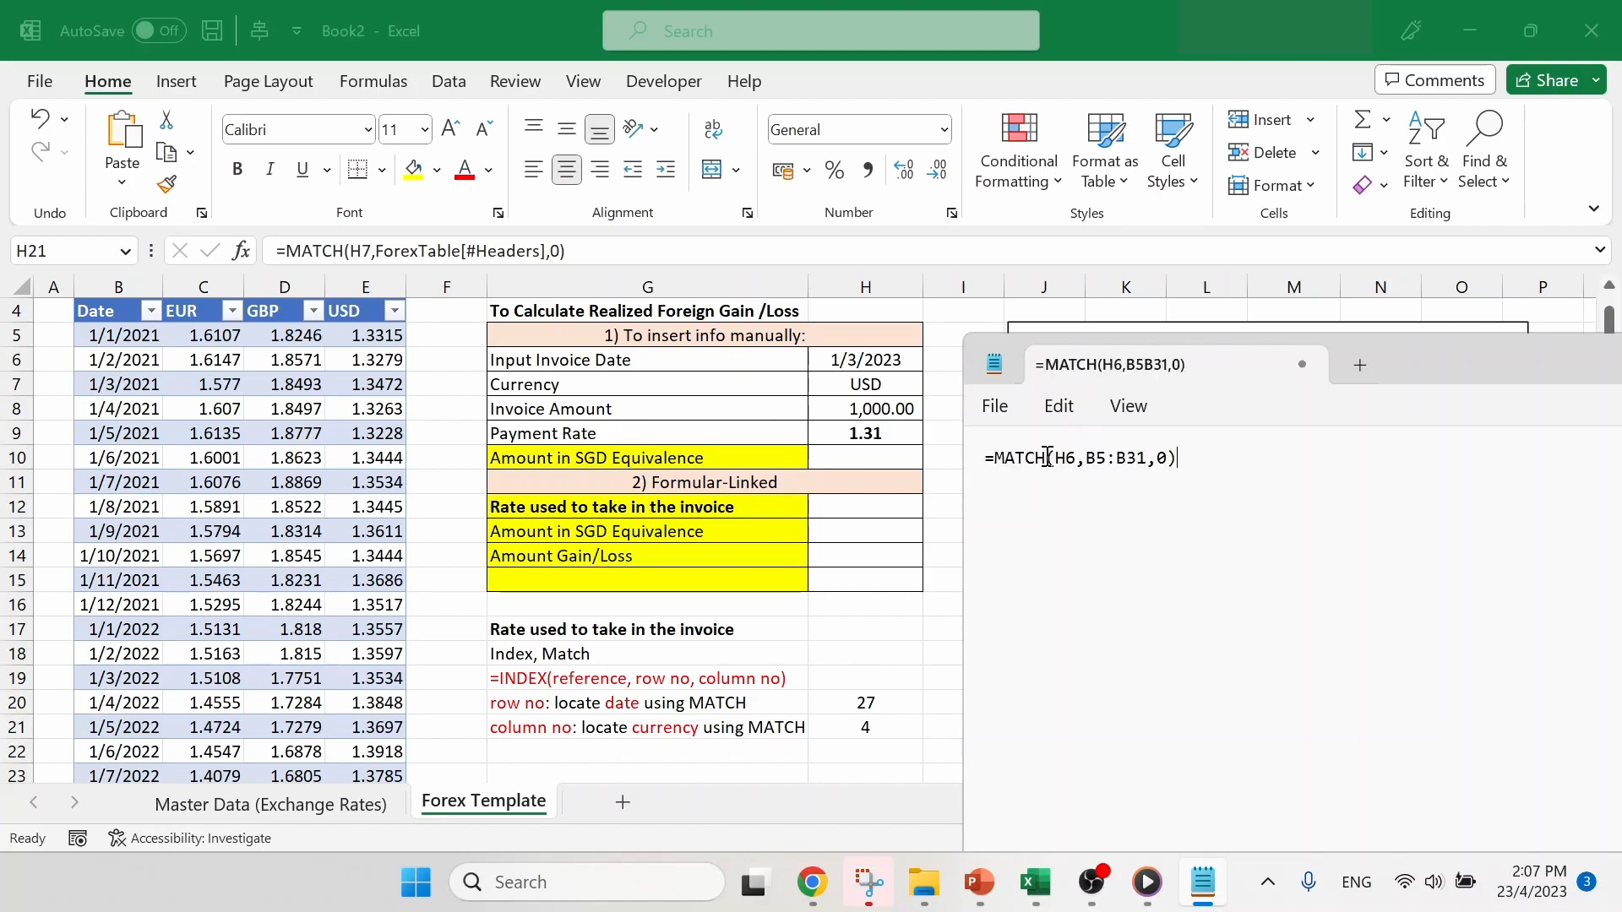
- Copy the H21 formula text =MATCH(H7,ForexTable[#Headers],0) onto the second line in Notepad and return to cell H12 in Excel
click(874, 731)
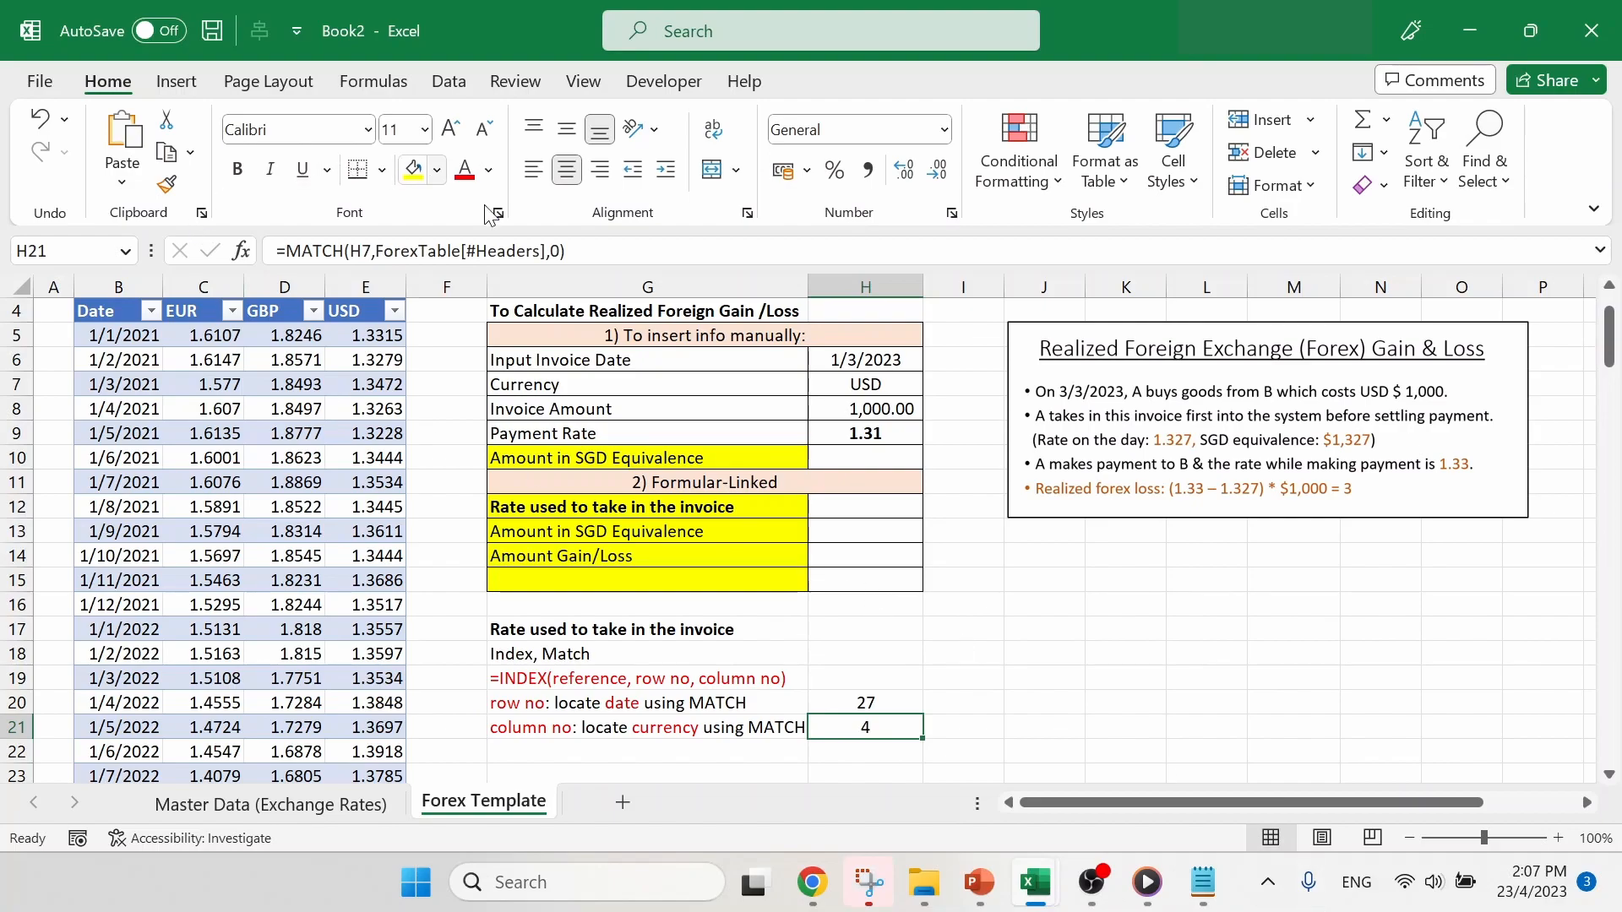
drag(574, 251, 238, 241)
key(ctrl+c)
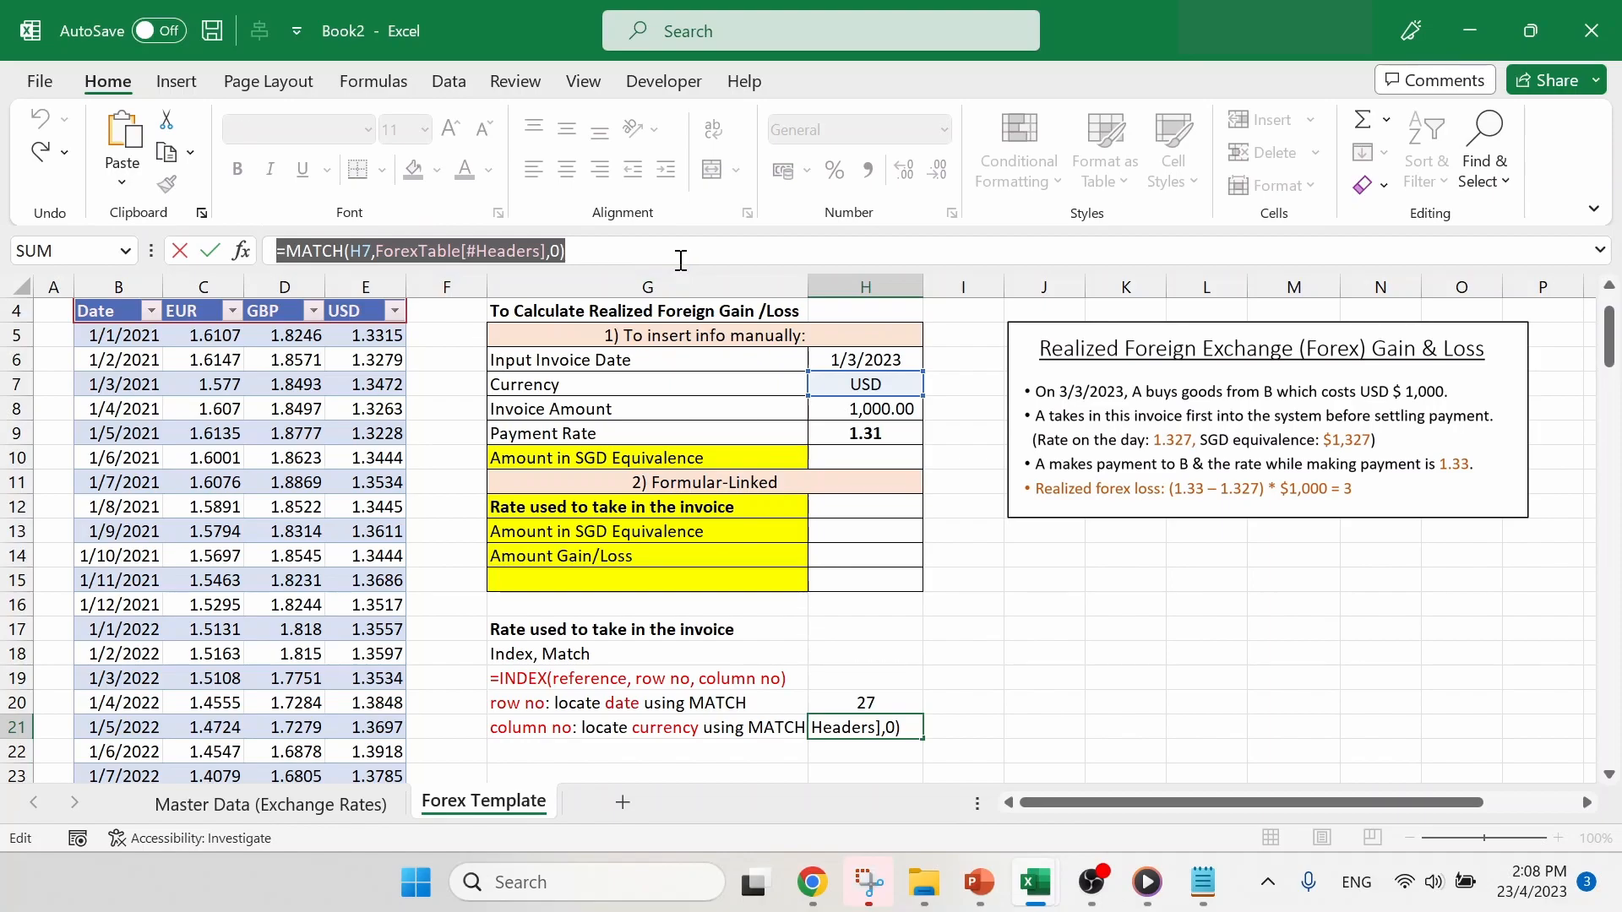
key(Return)
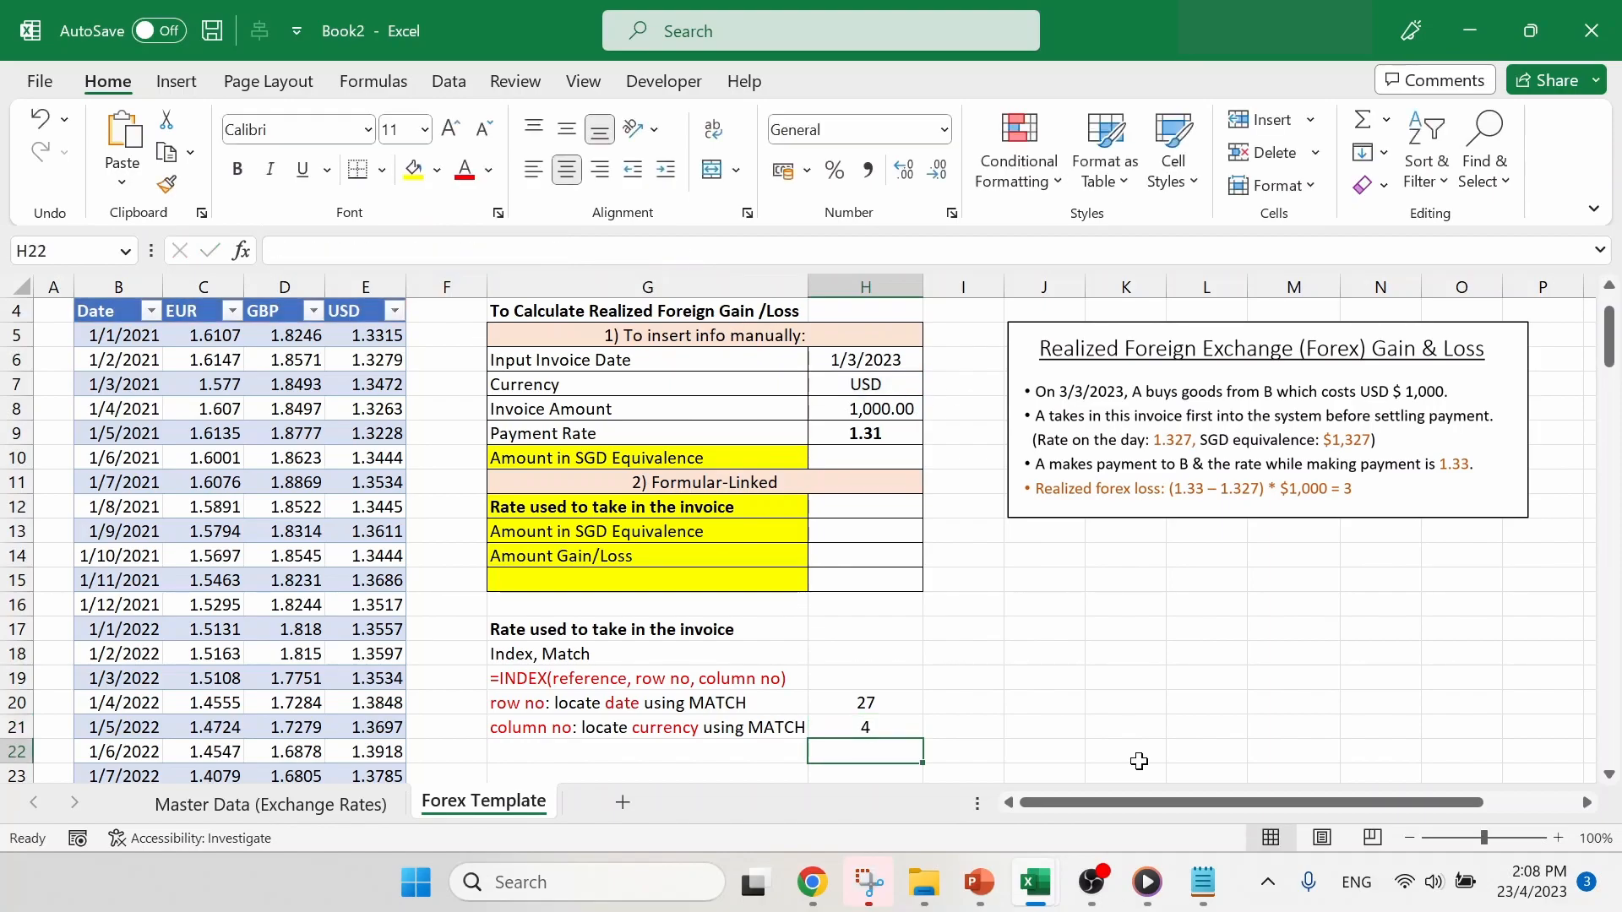
click(1198, 880)
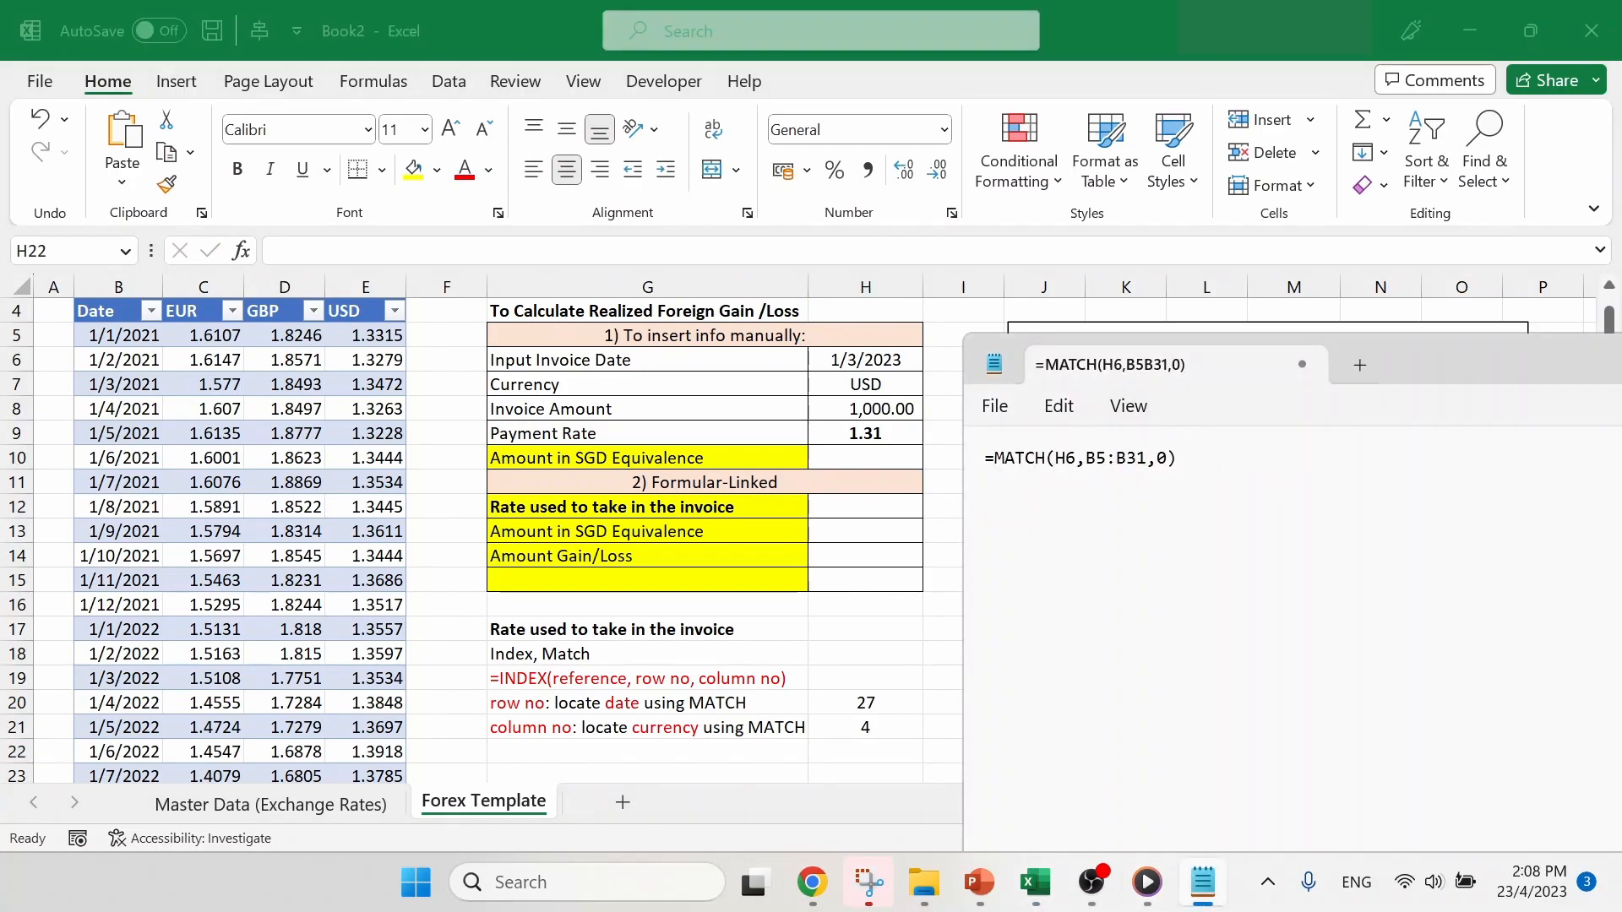
key(ctrl+v)
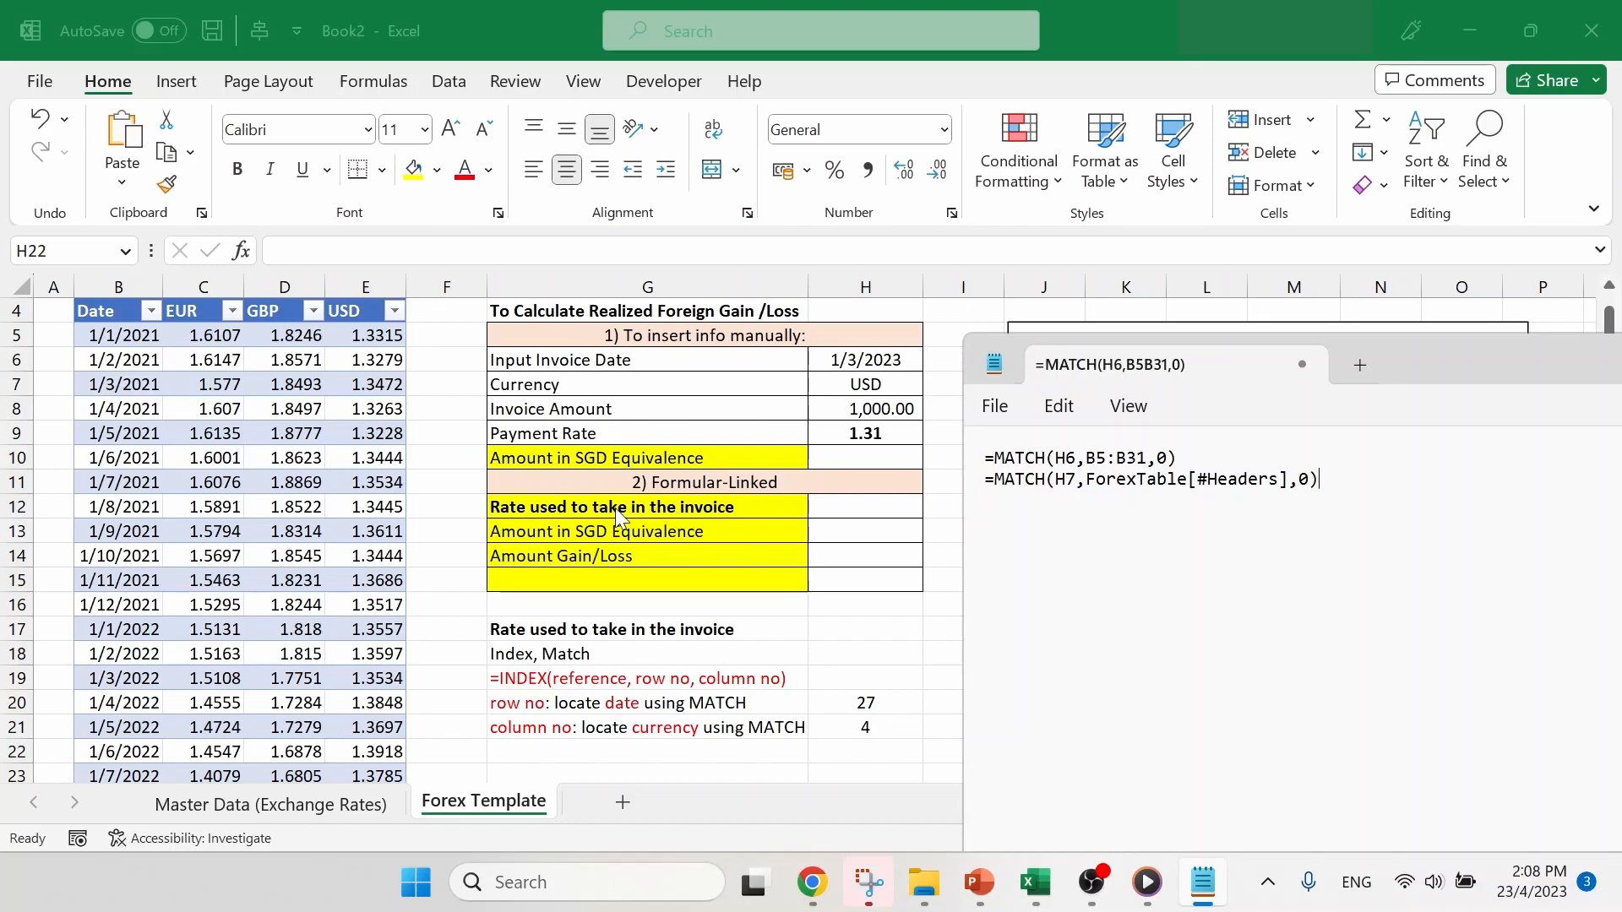
click(858, 507)
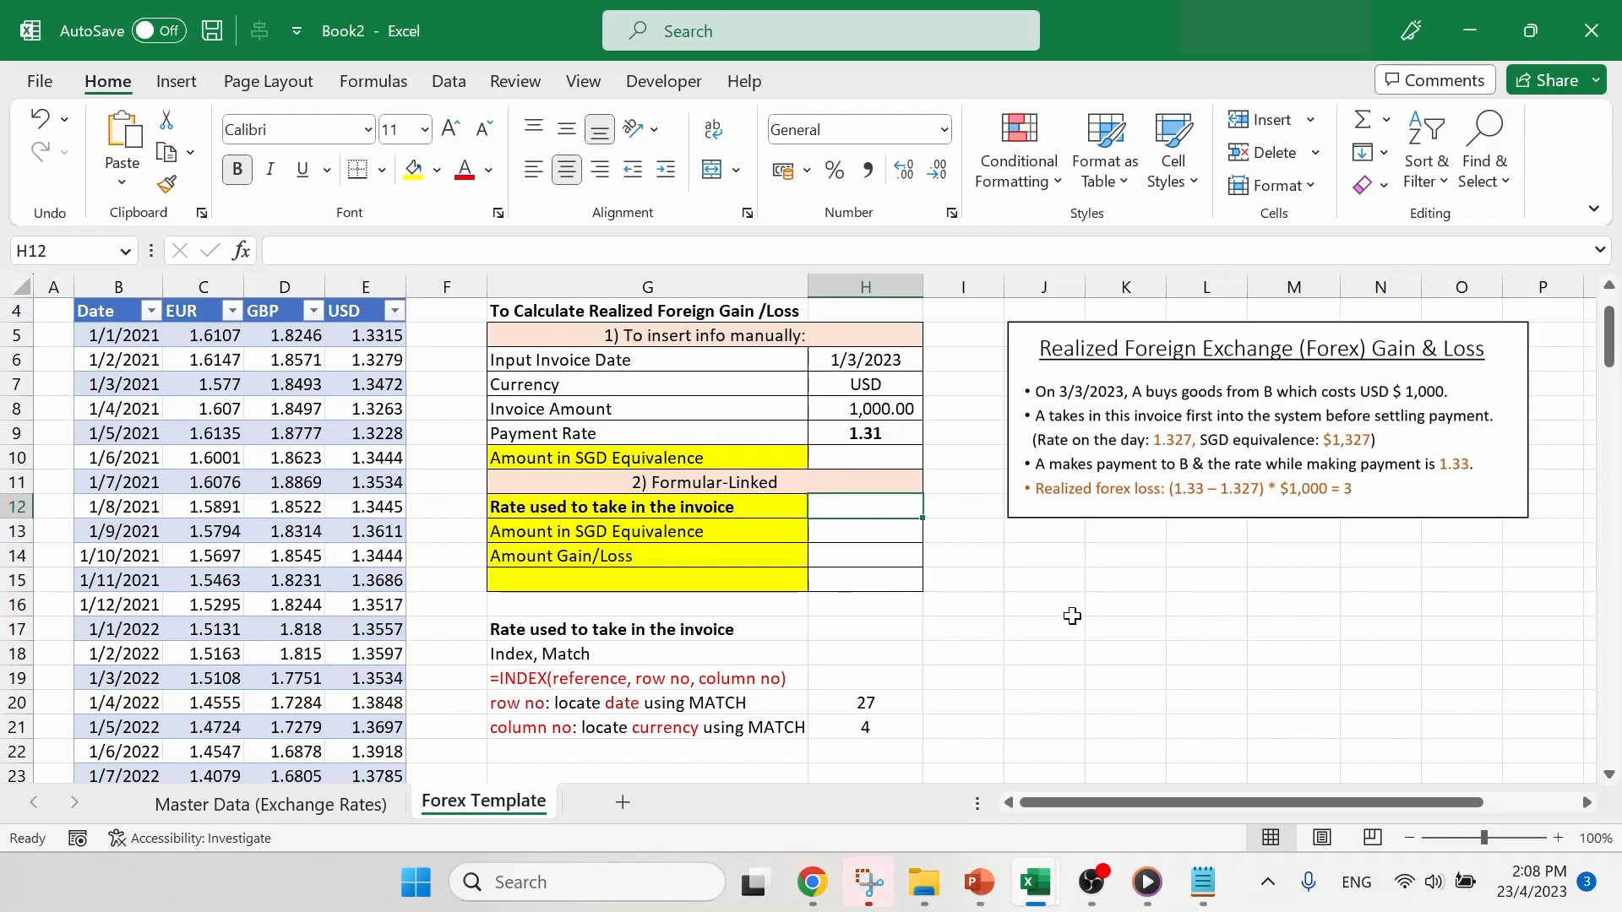
- Start an INDEX formula in H12 for the rate used to take in the invoice, with B5:E31 as the array
text(=)
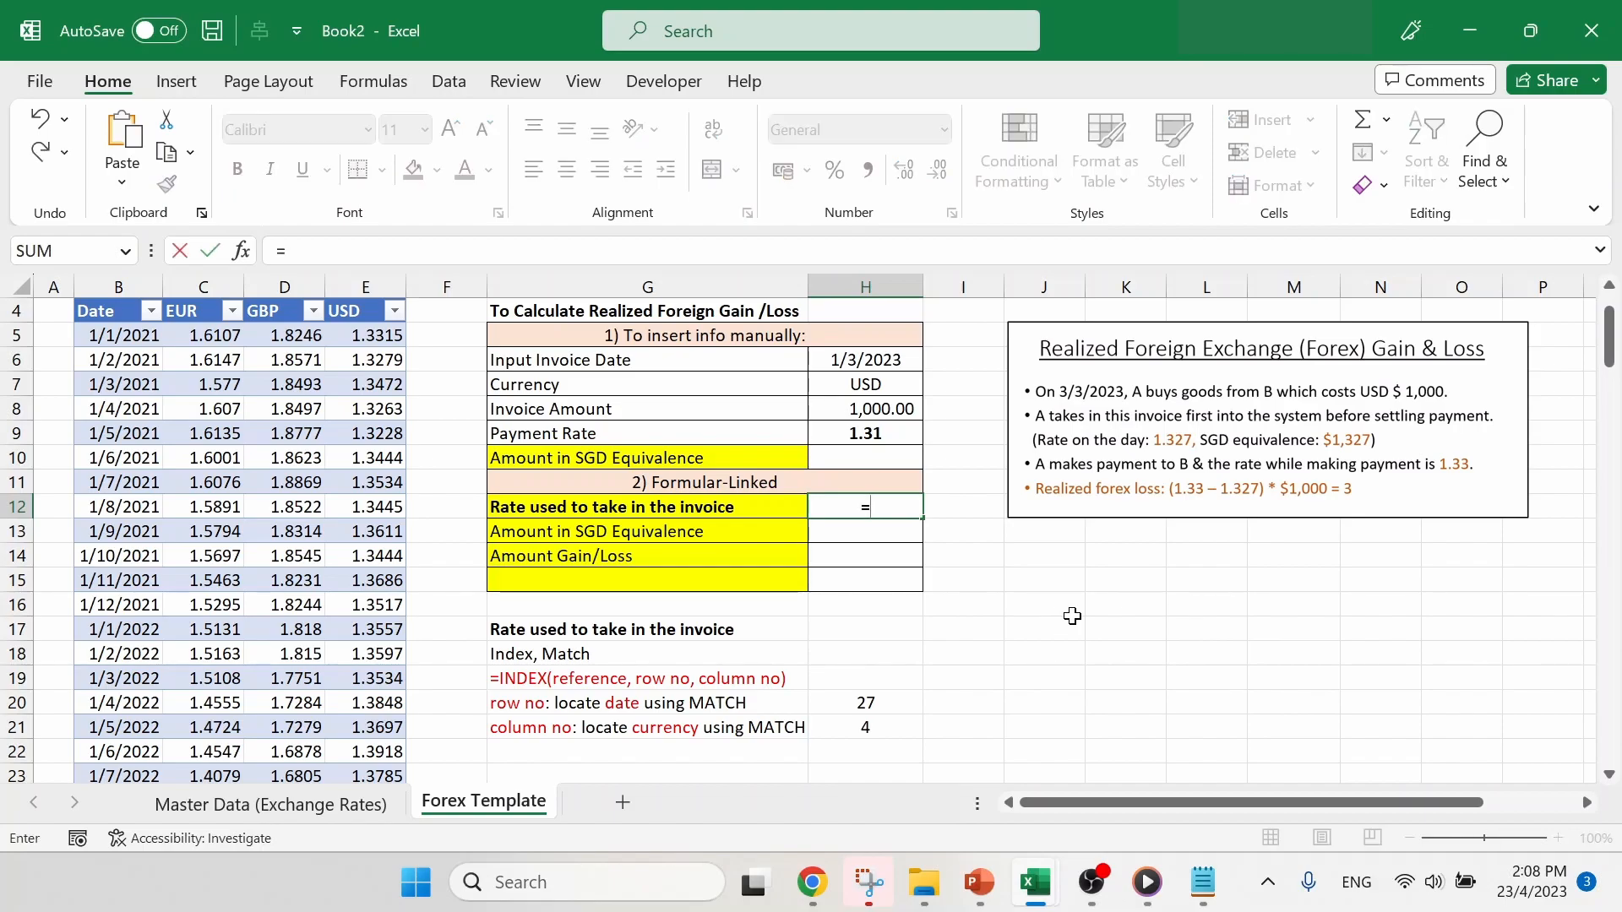
text(index)
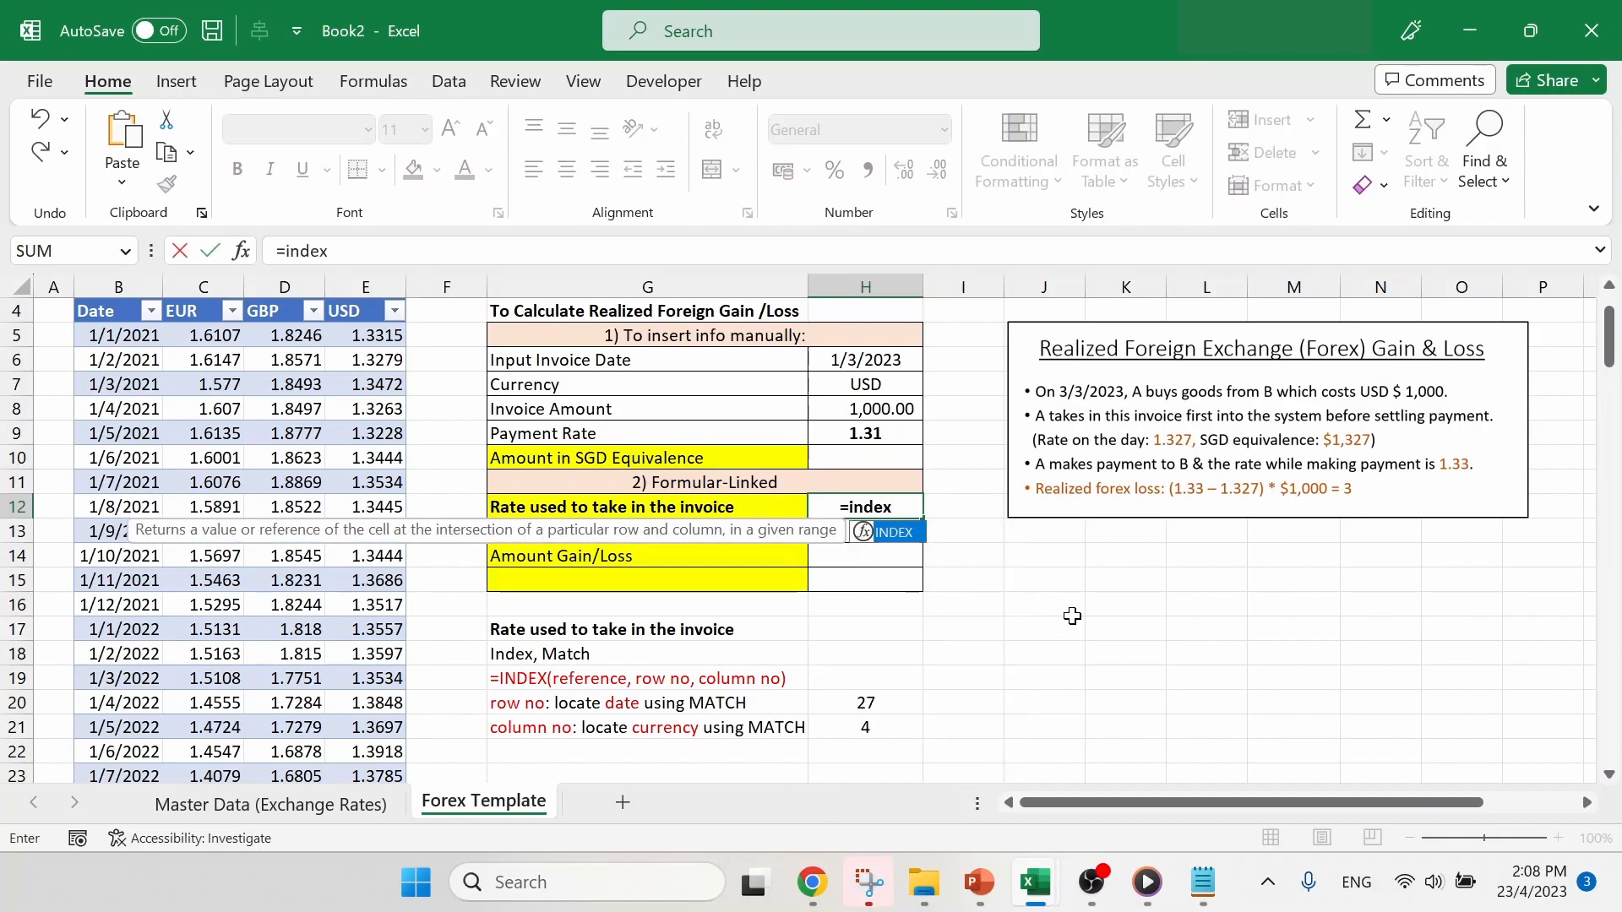
text(()
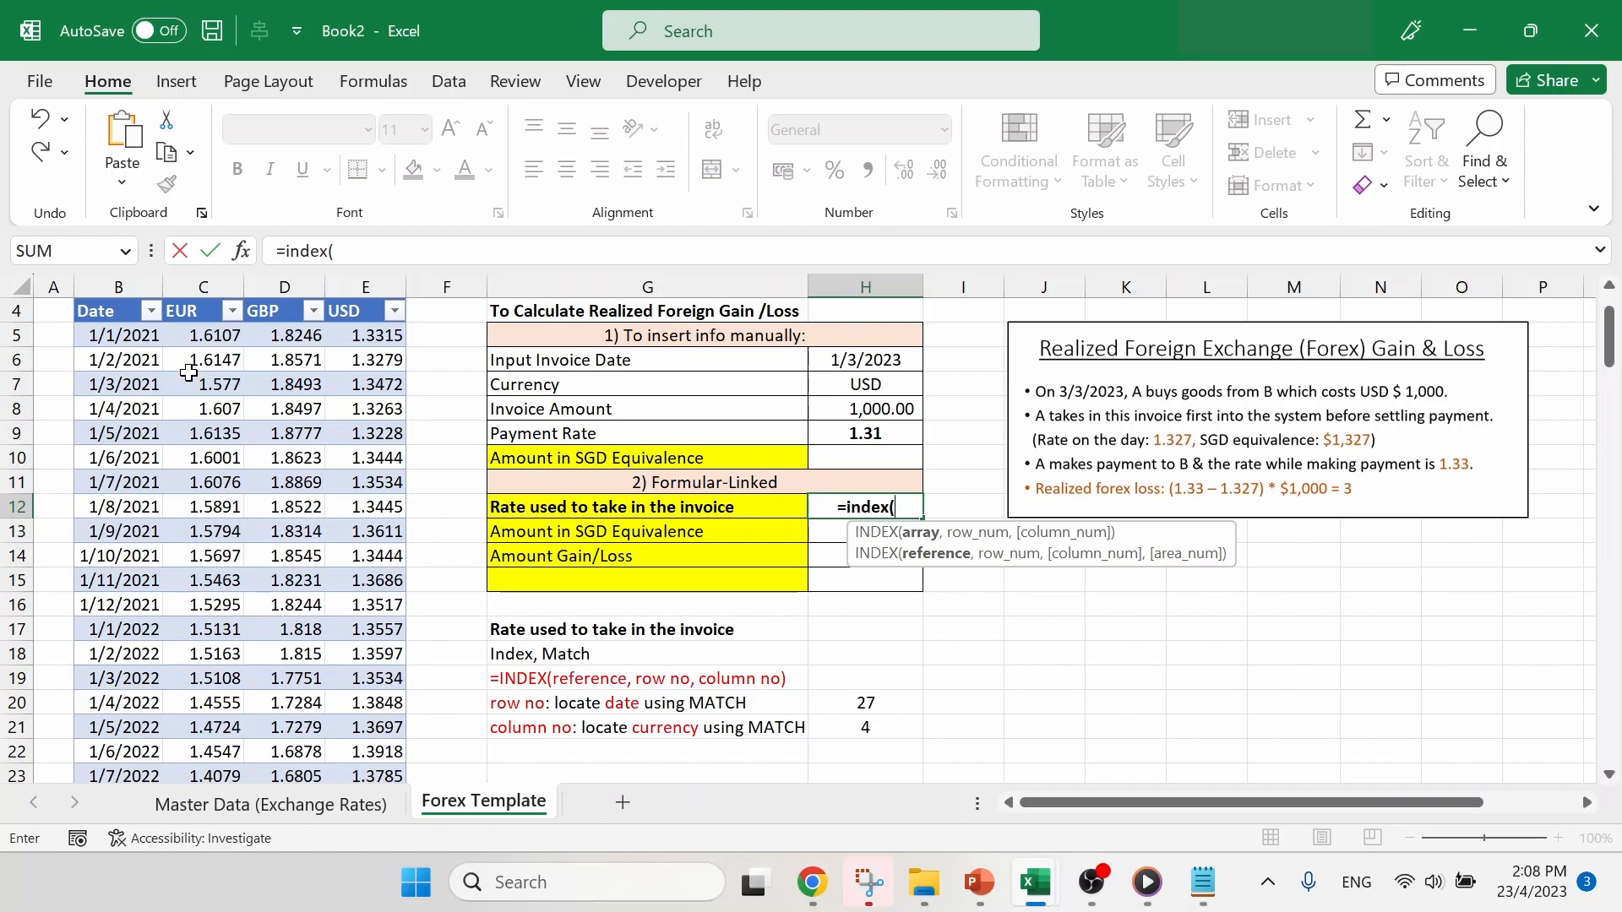
scroll(133, 347, up, 1)
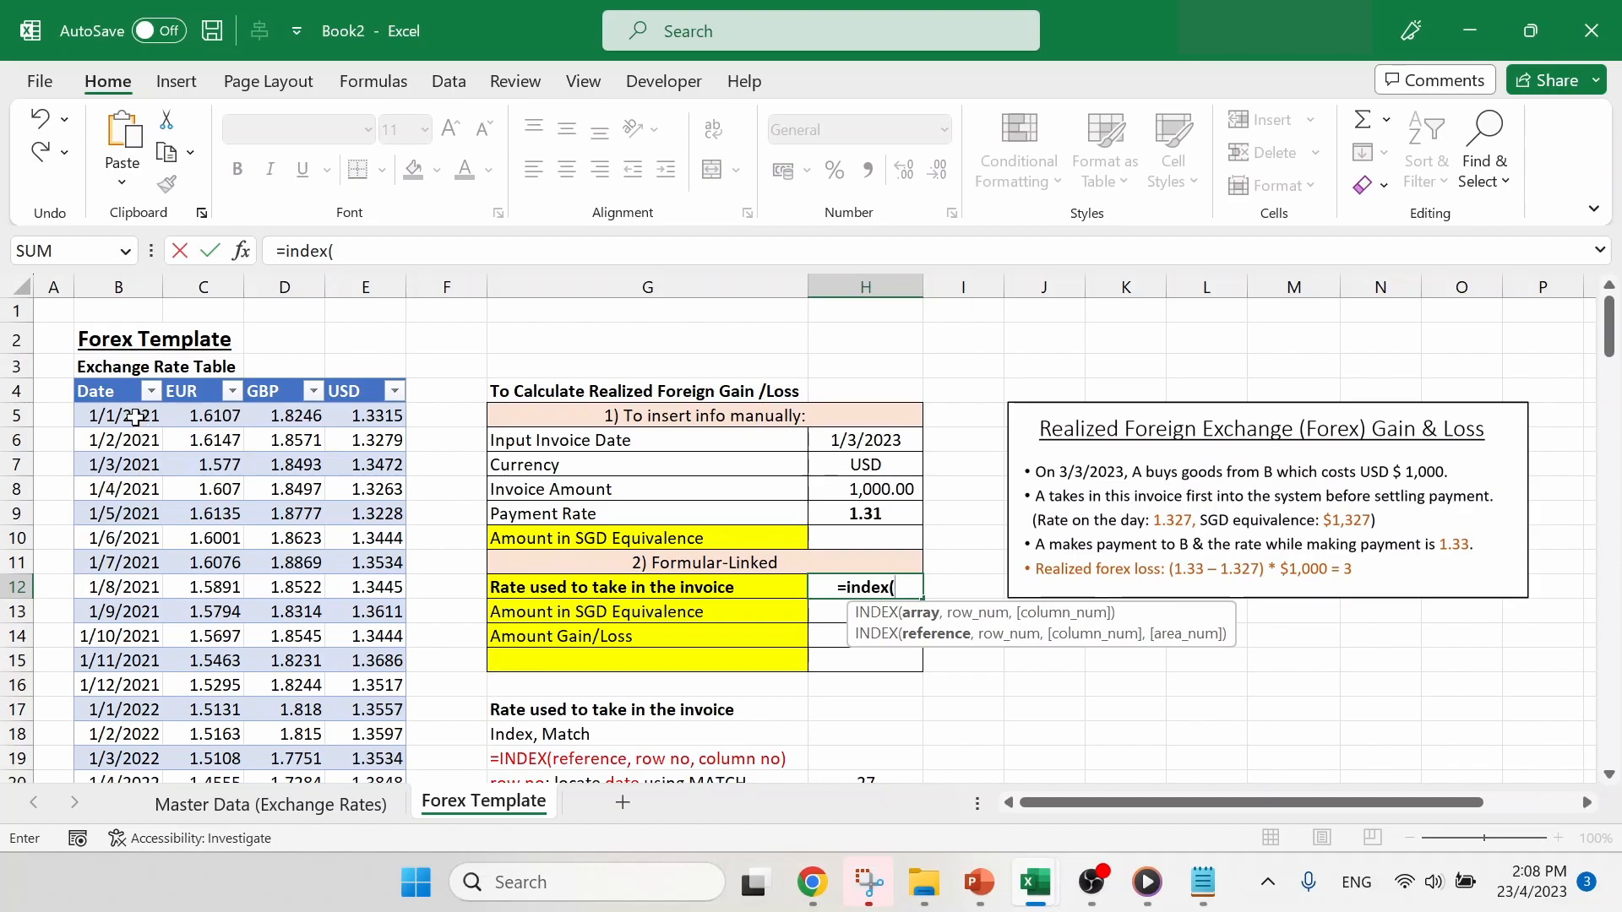
click(136, 416)
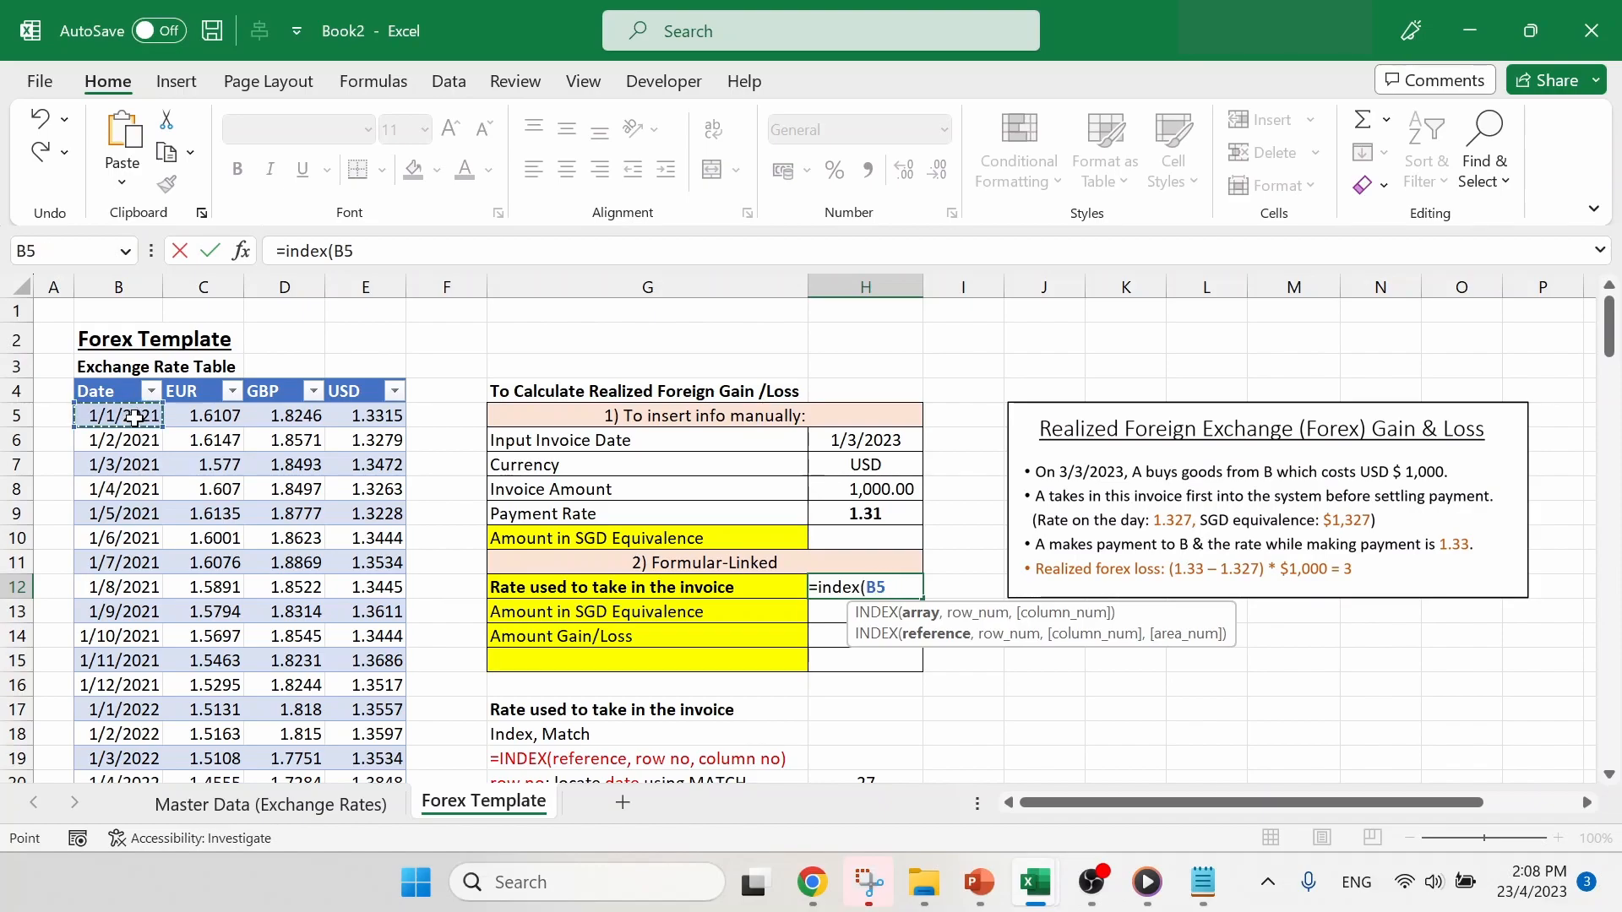
drag(140, 420, 356, 519)
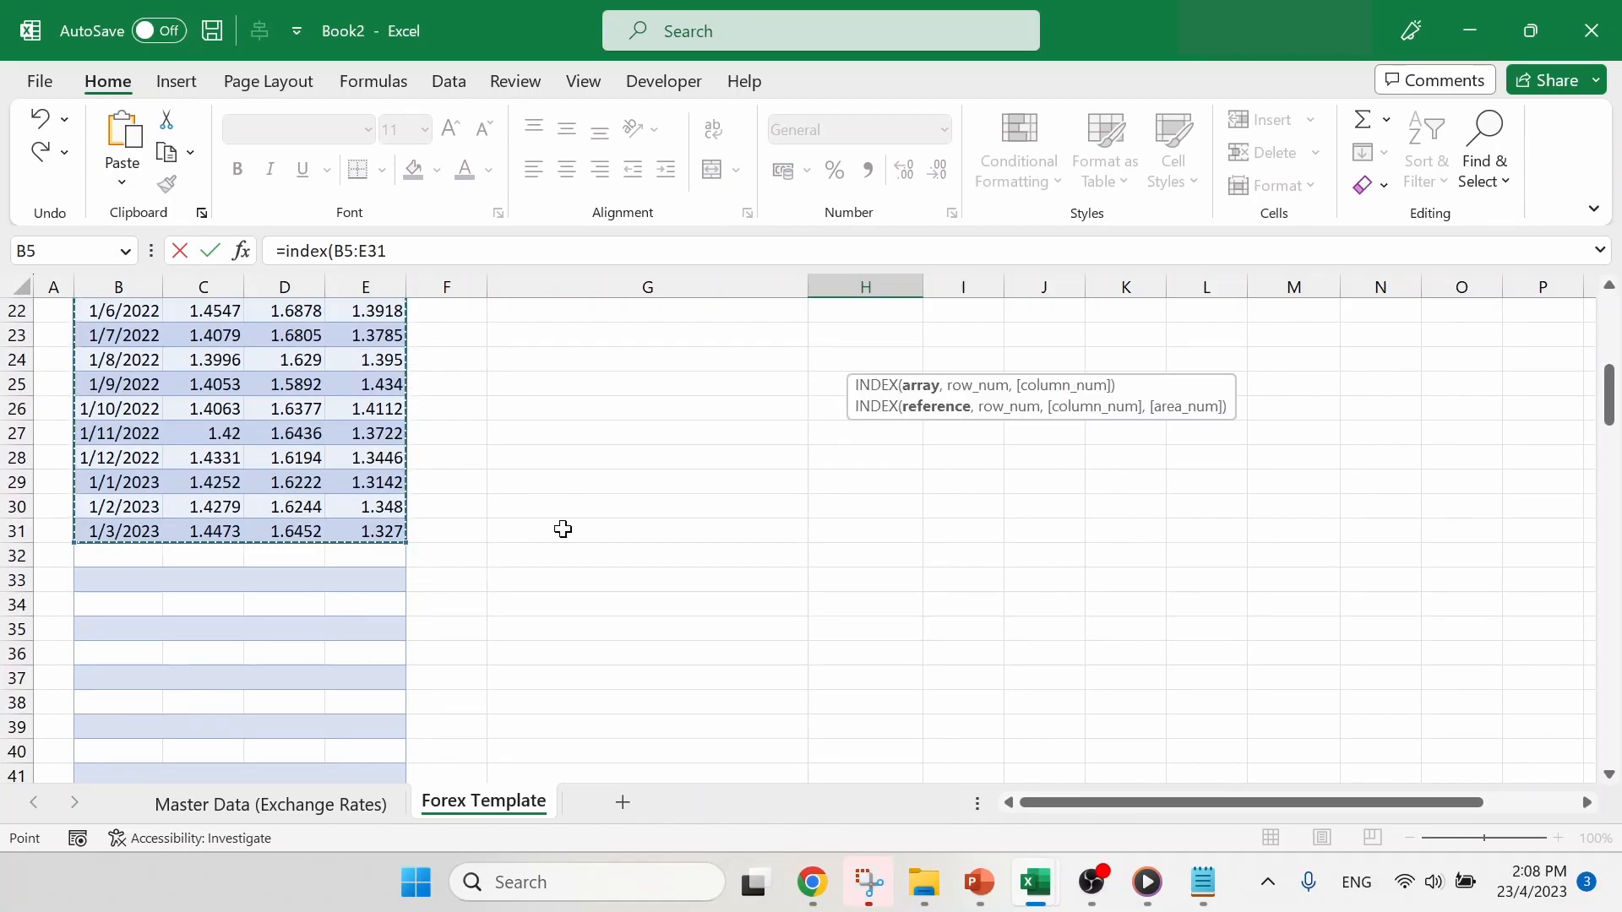
scroll(563, 529, up, 5)
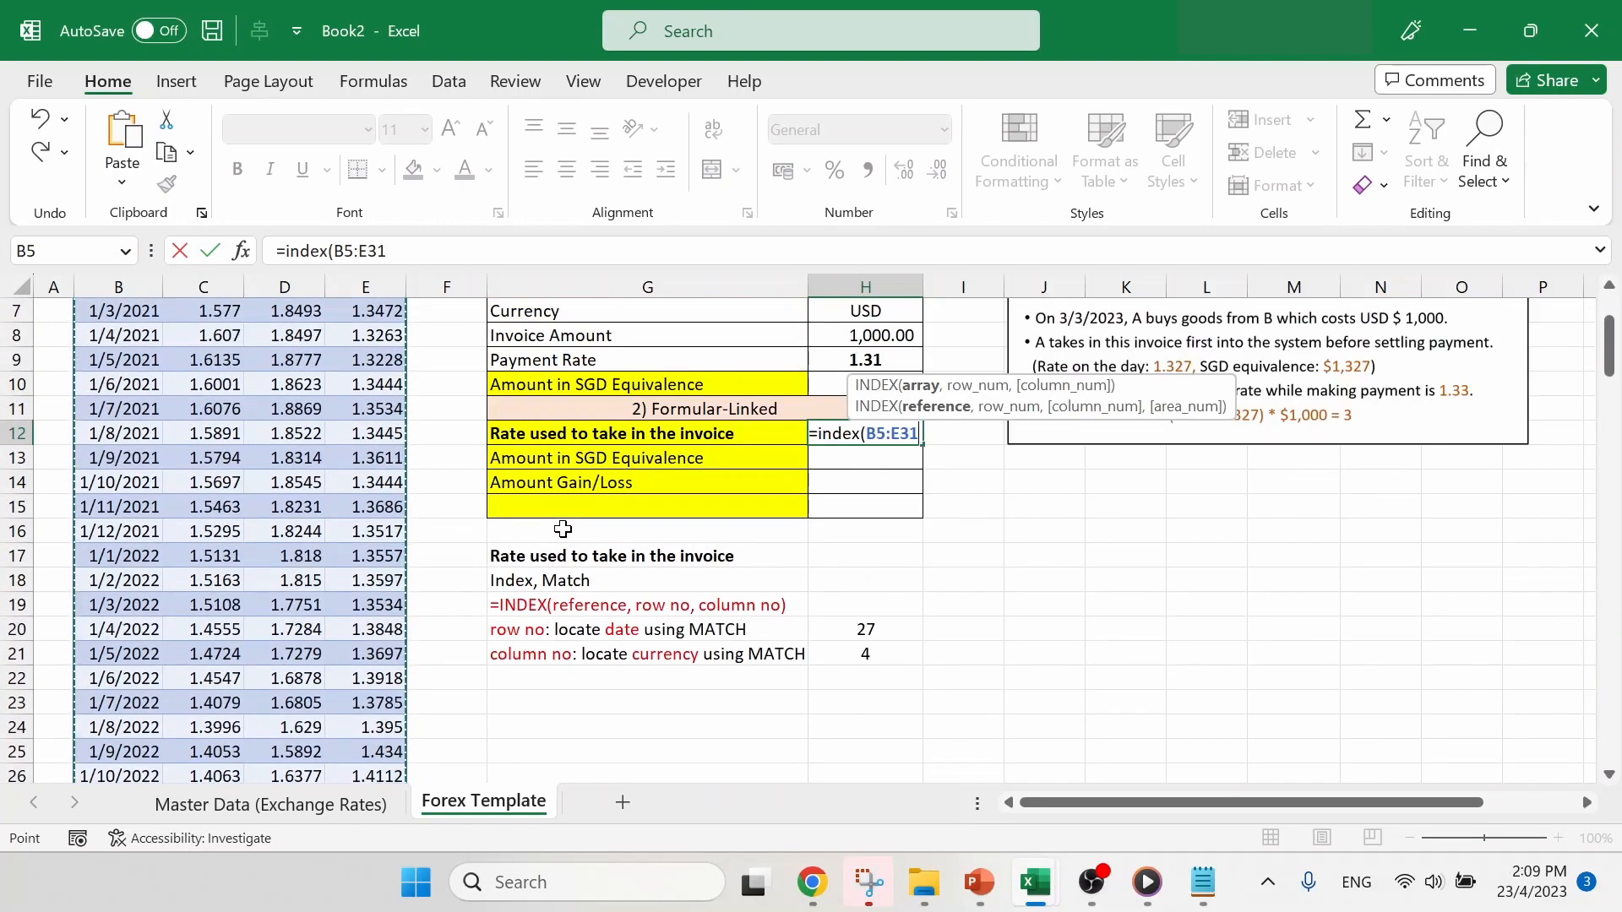
click(493, 251)
text(,)
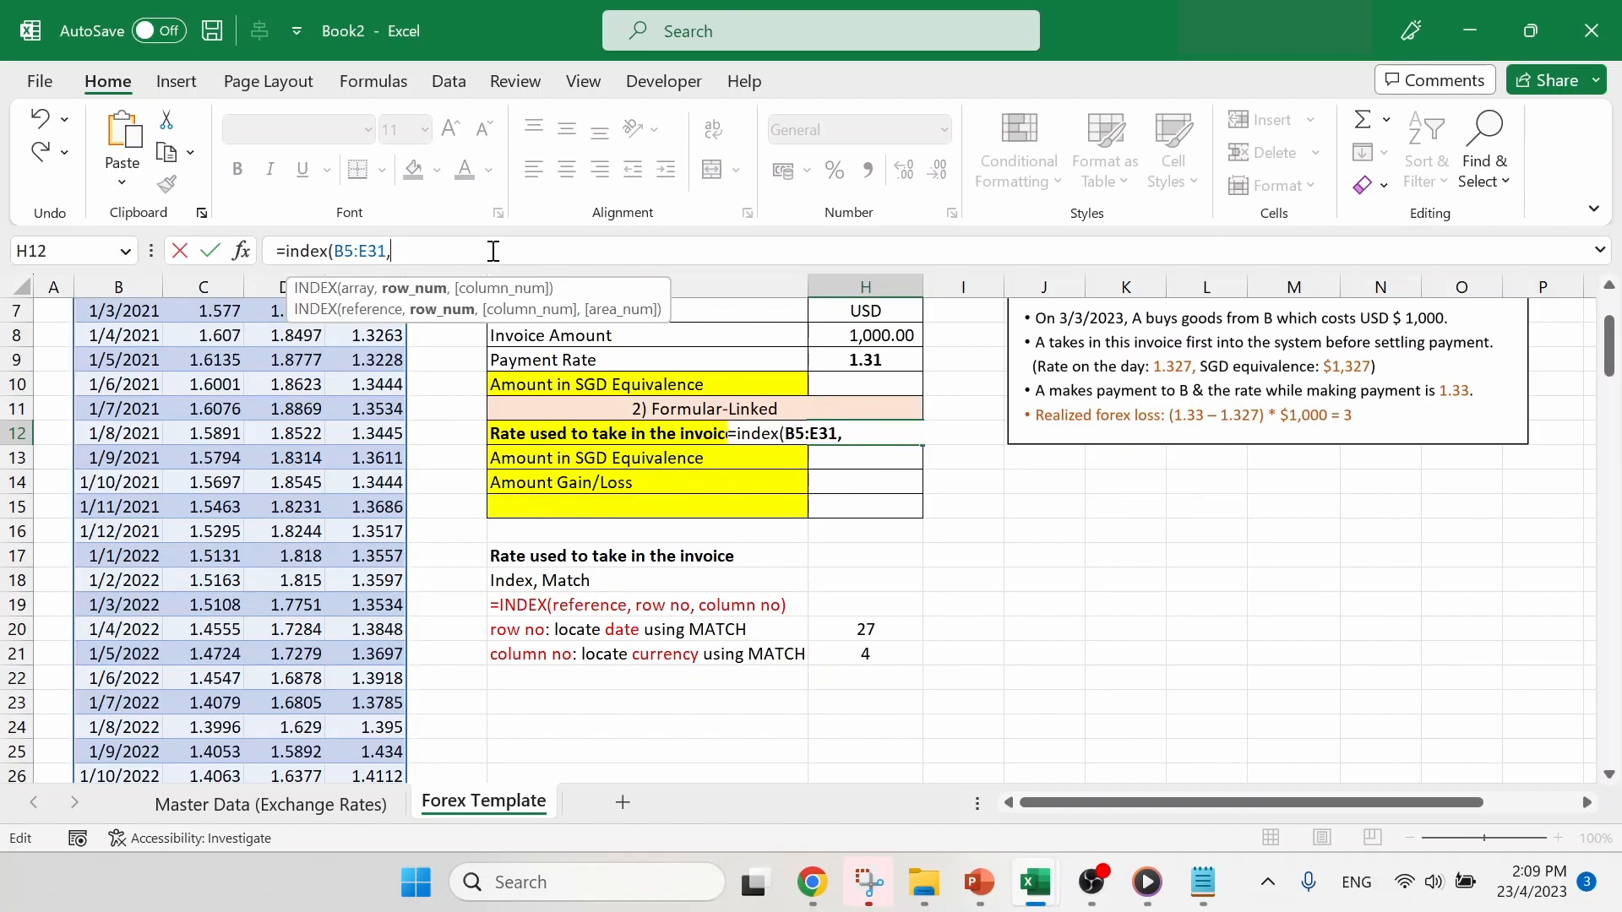
- Copy MATCH(H6,B5:B31,0) without its equals sign from Notepad into the H12 INDEX formula in Excel as the row number argument
click(1204, 885)
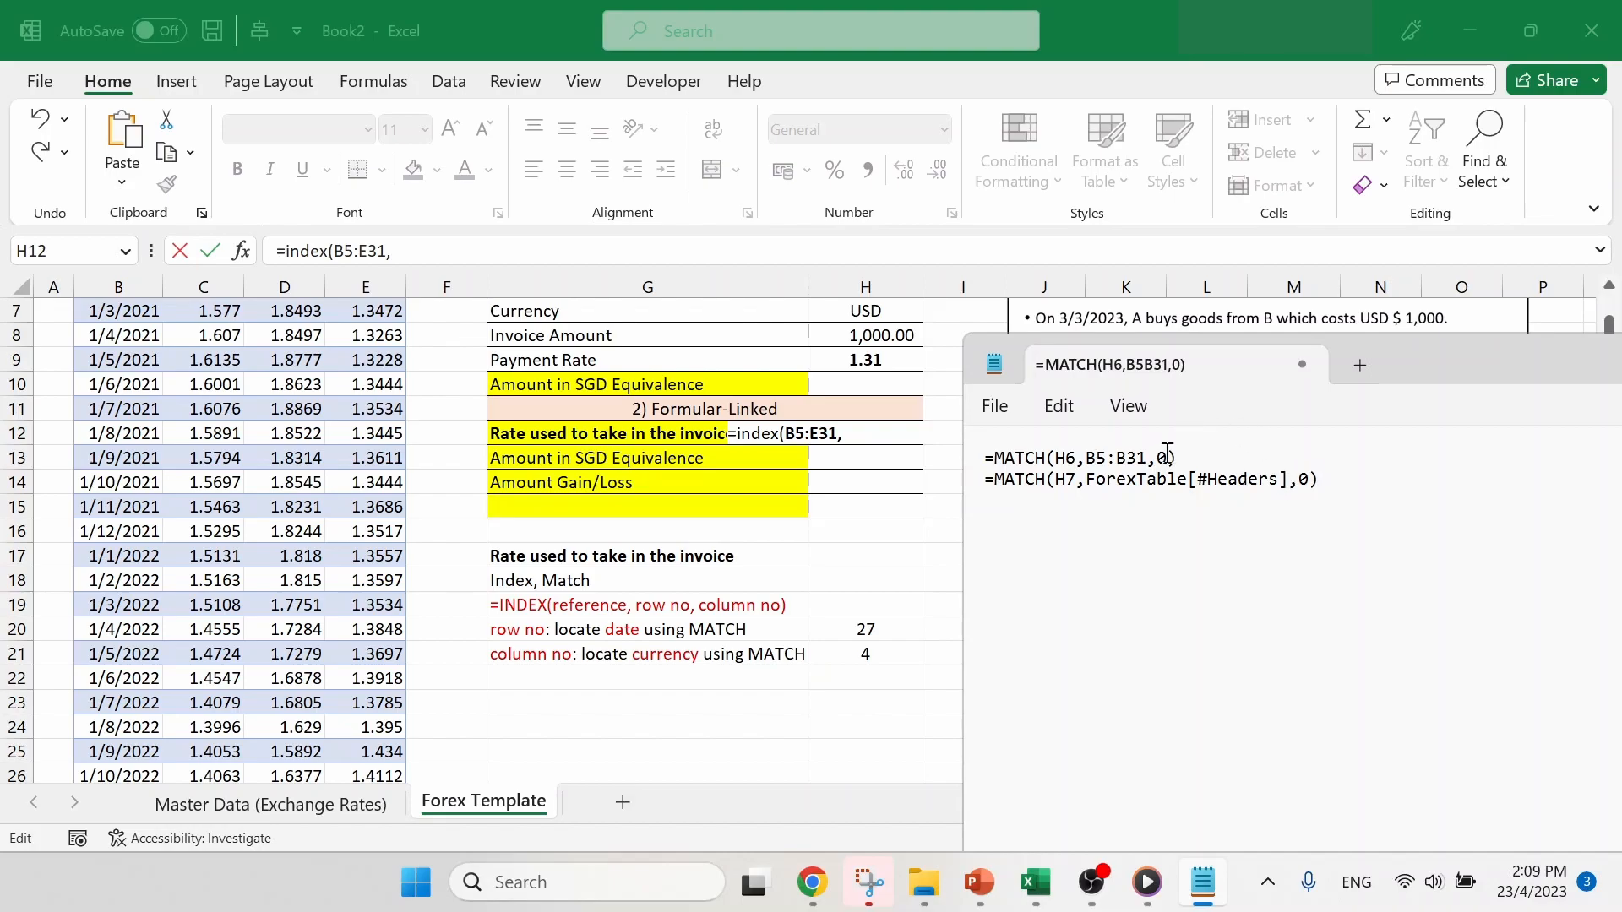
drag(1195, 453, 998, 457)
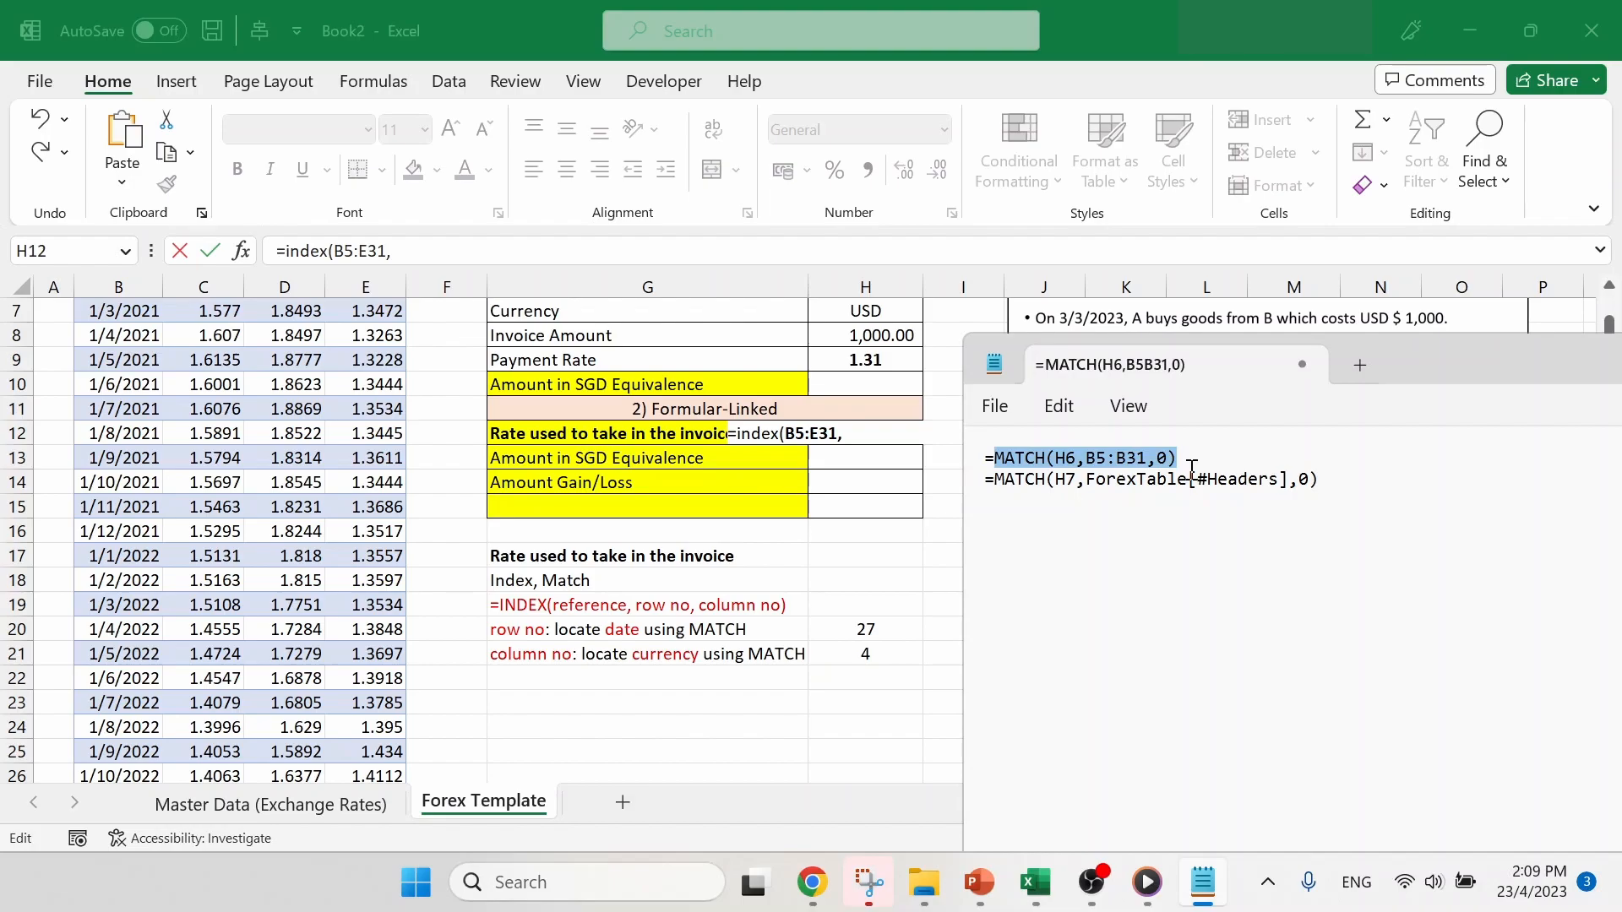
click(451, 253)
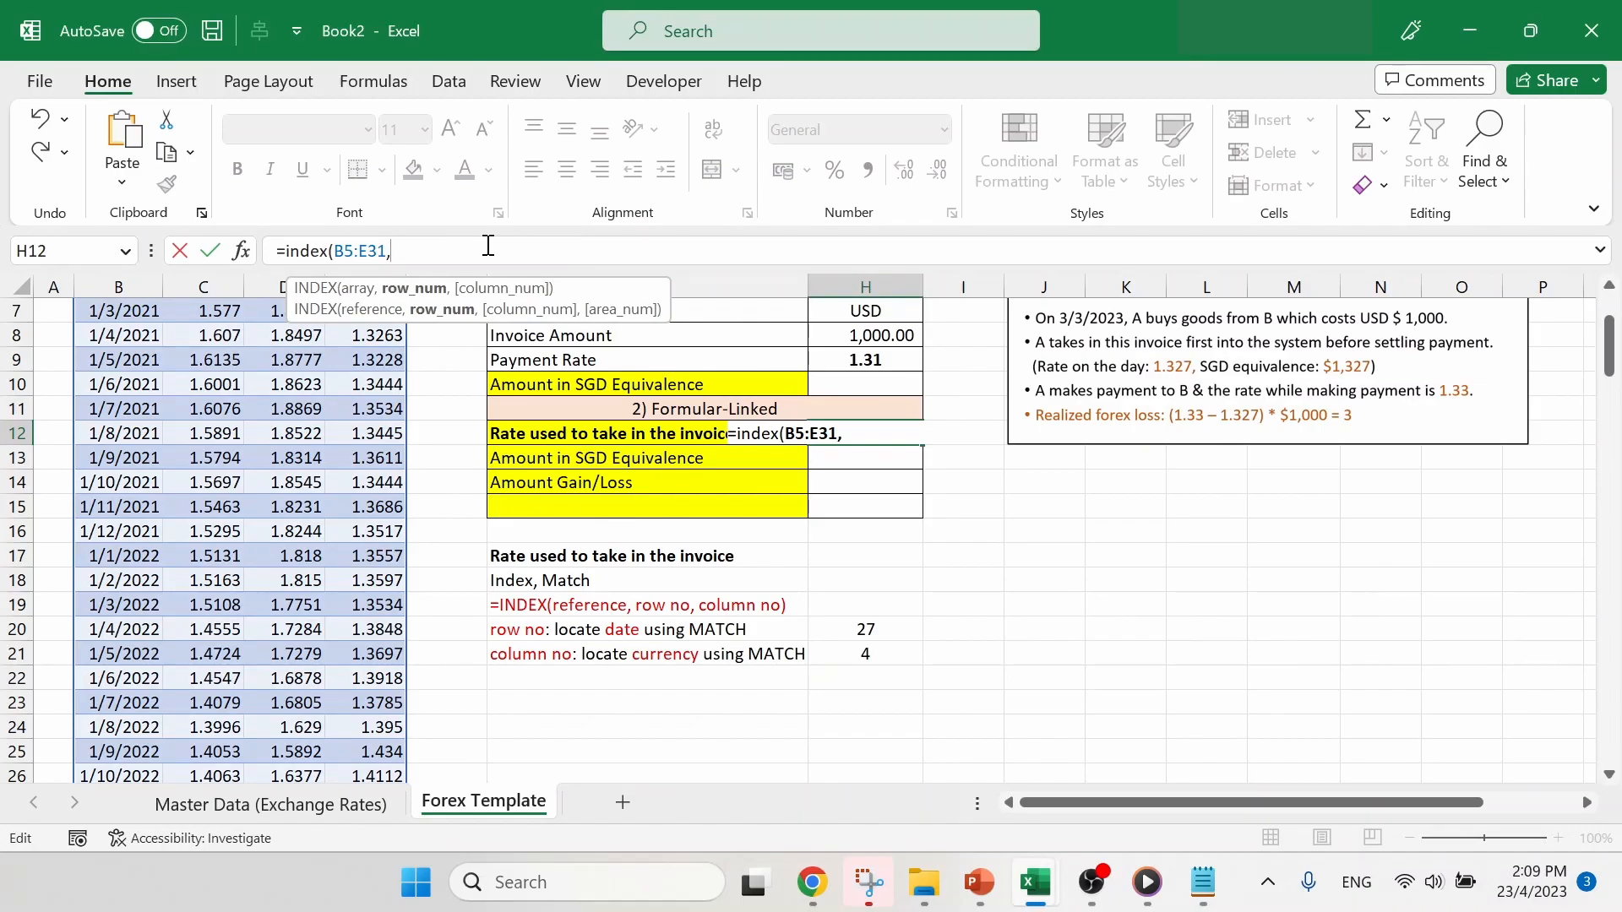
key(ctrl+v)
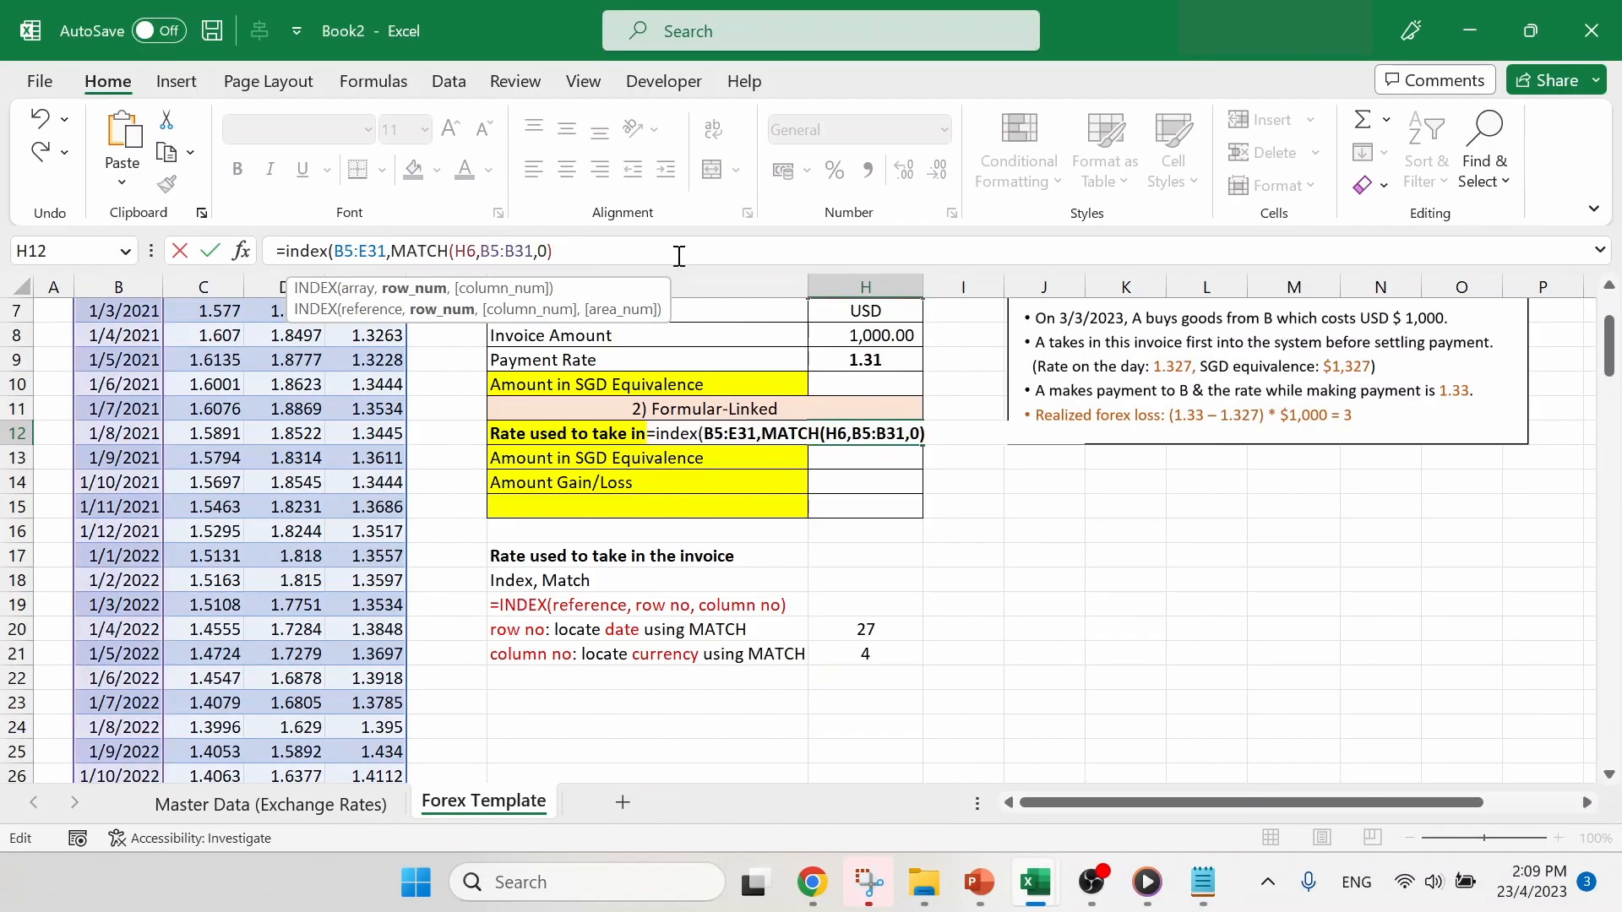
text(,)
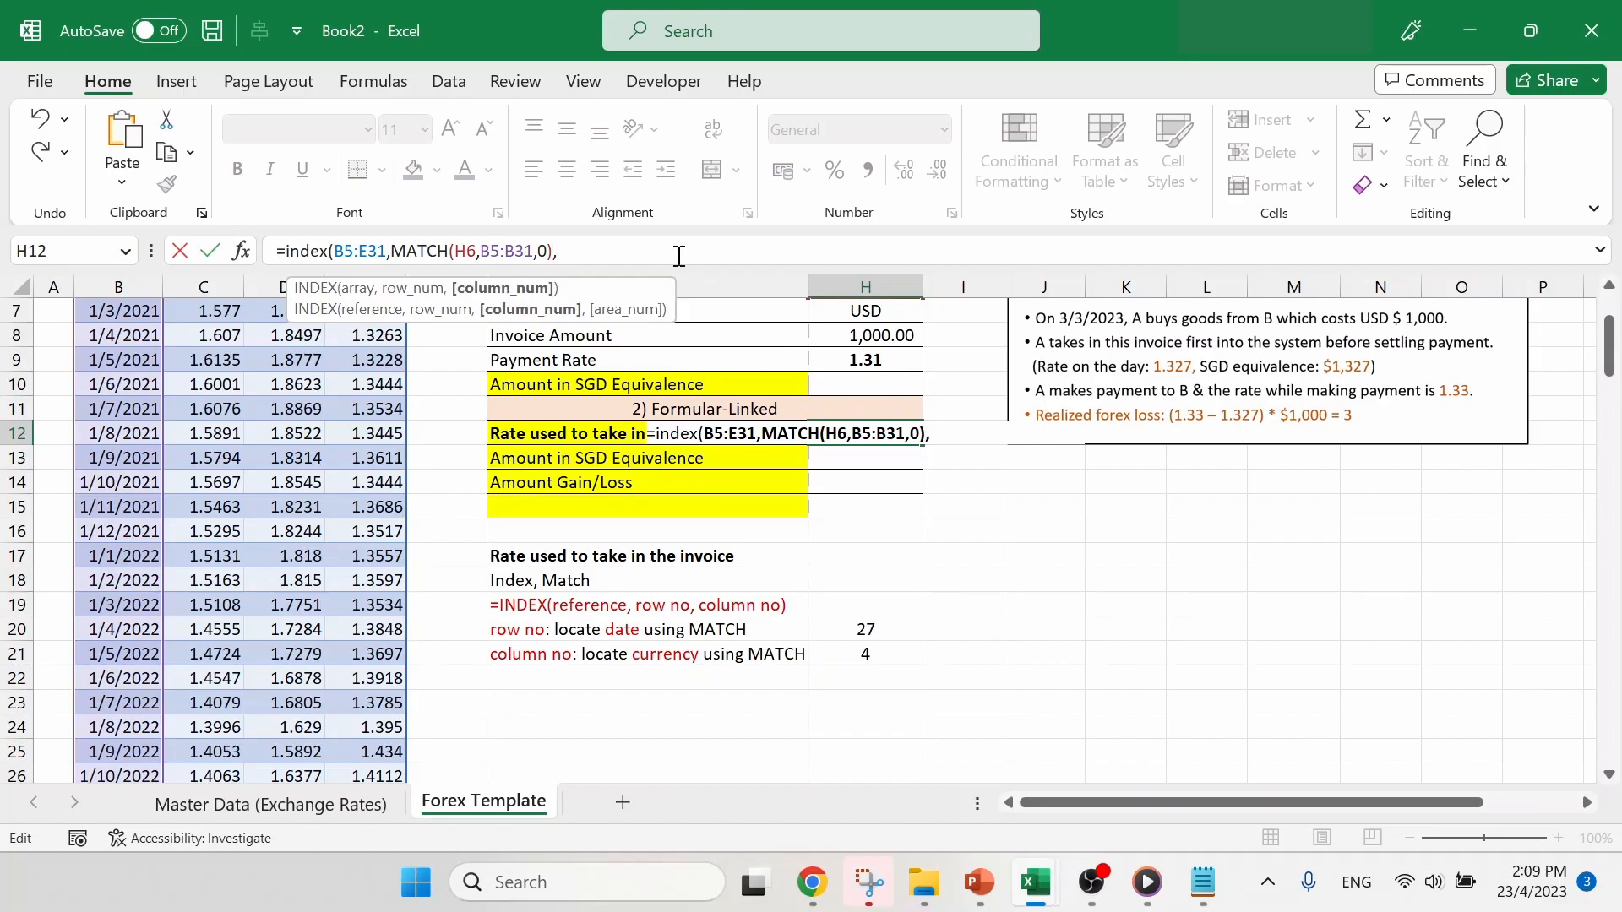
- Copy MATCH(H7,ForexTable[#Headers],0) from Notepad into Excel's H12 formula as the column number argument and complete the INDEX formula
click(1217, 887)
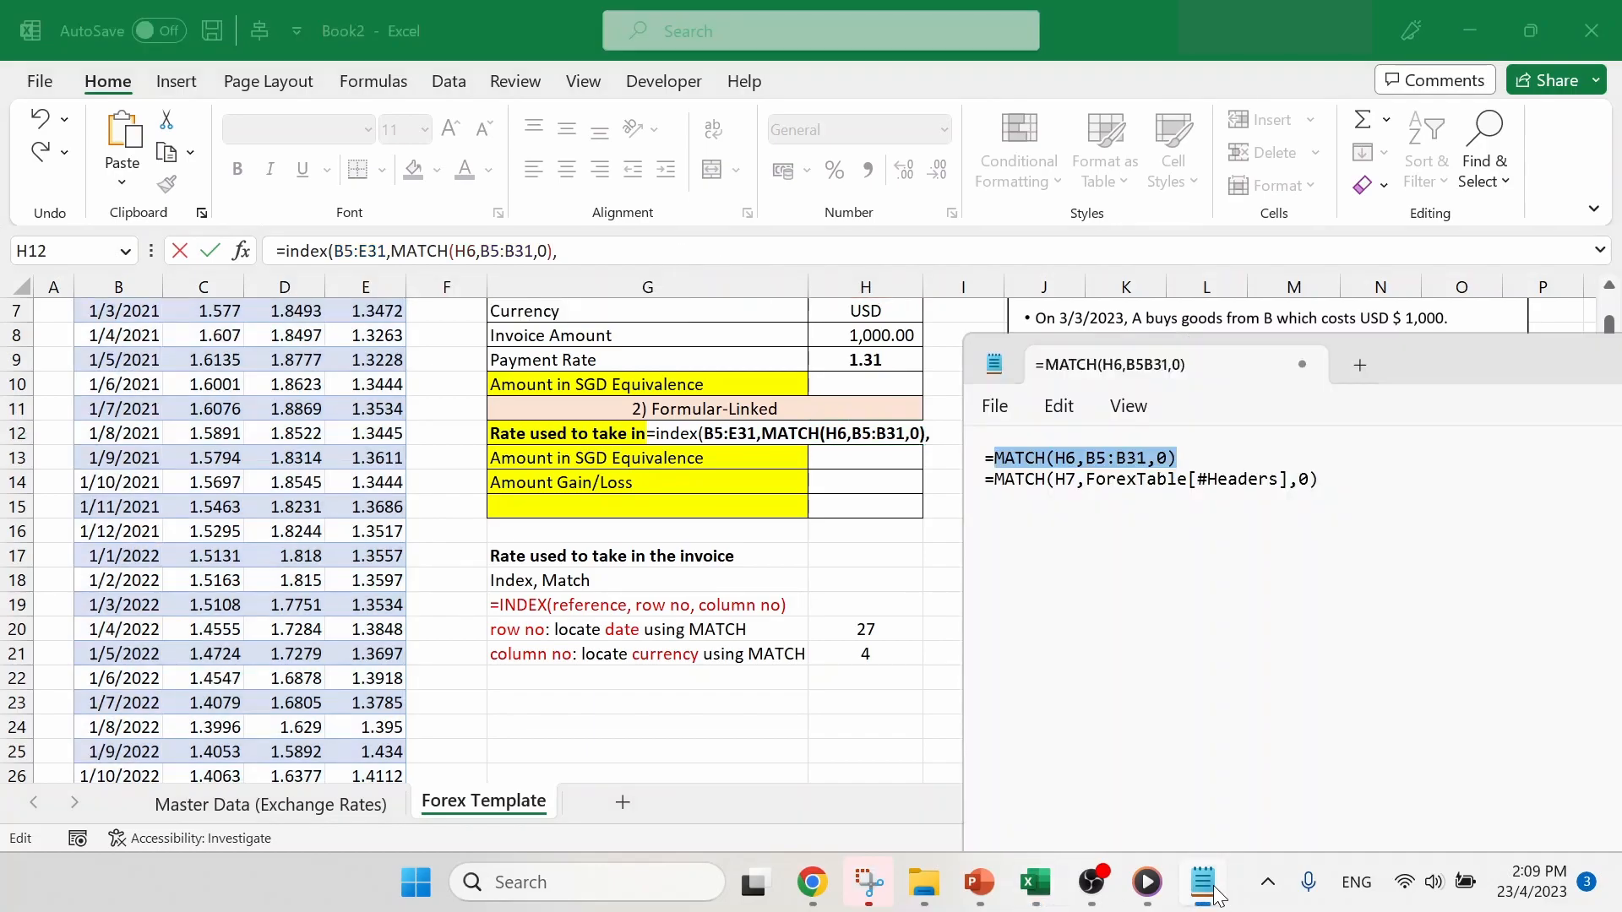
drag(1341, 479, 997, 484)
key(ctrl+c)
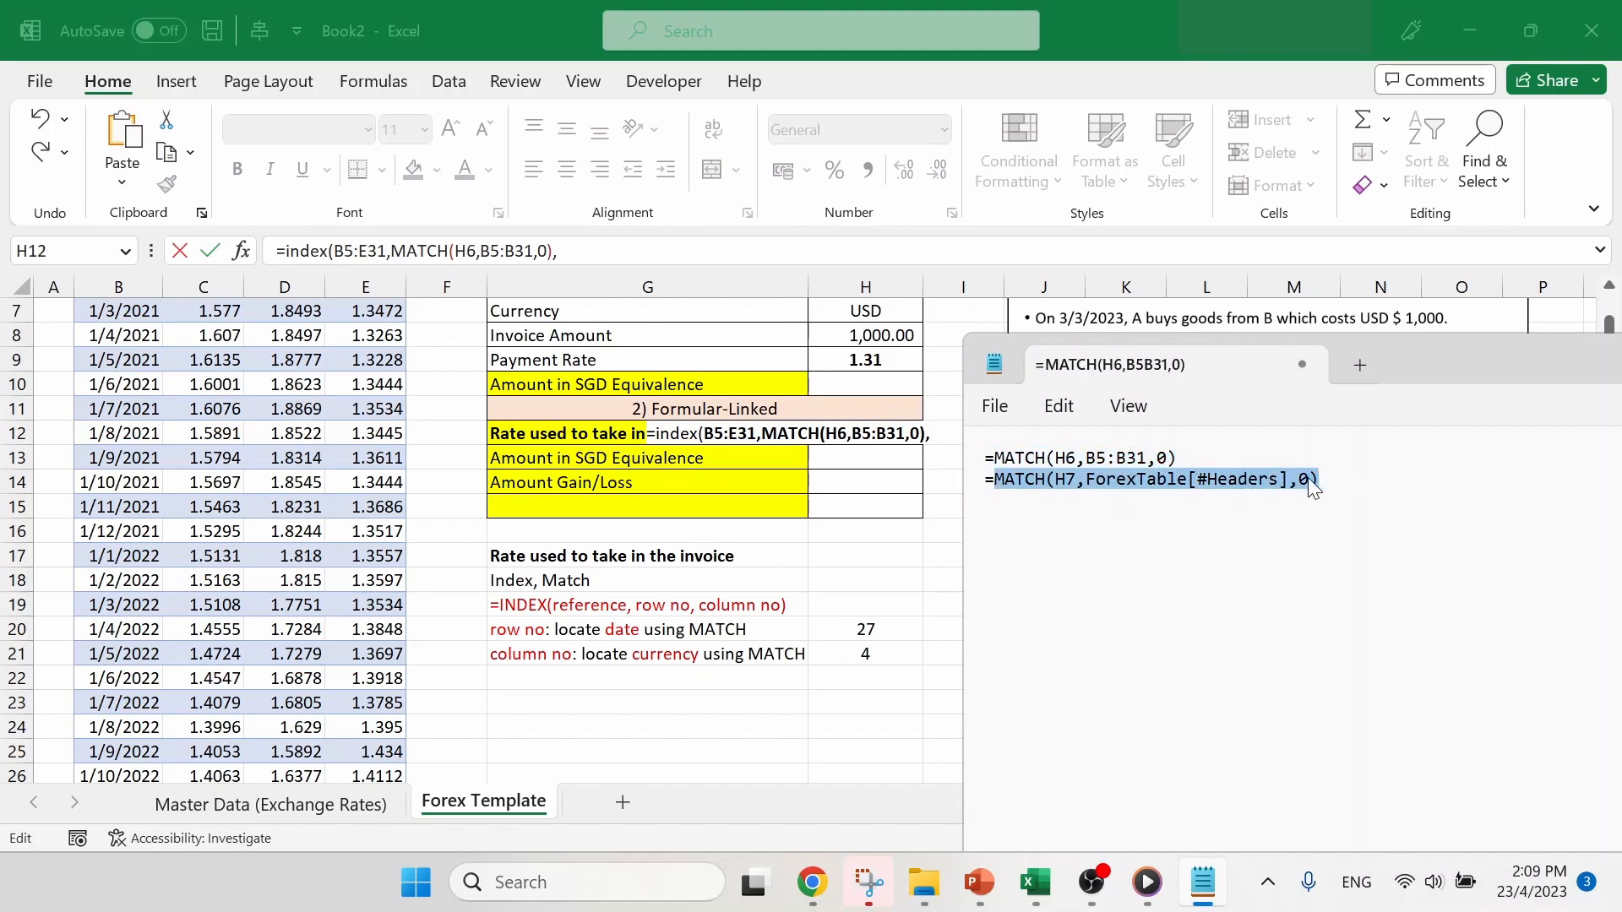
click(682, 258)
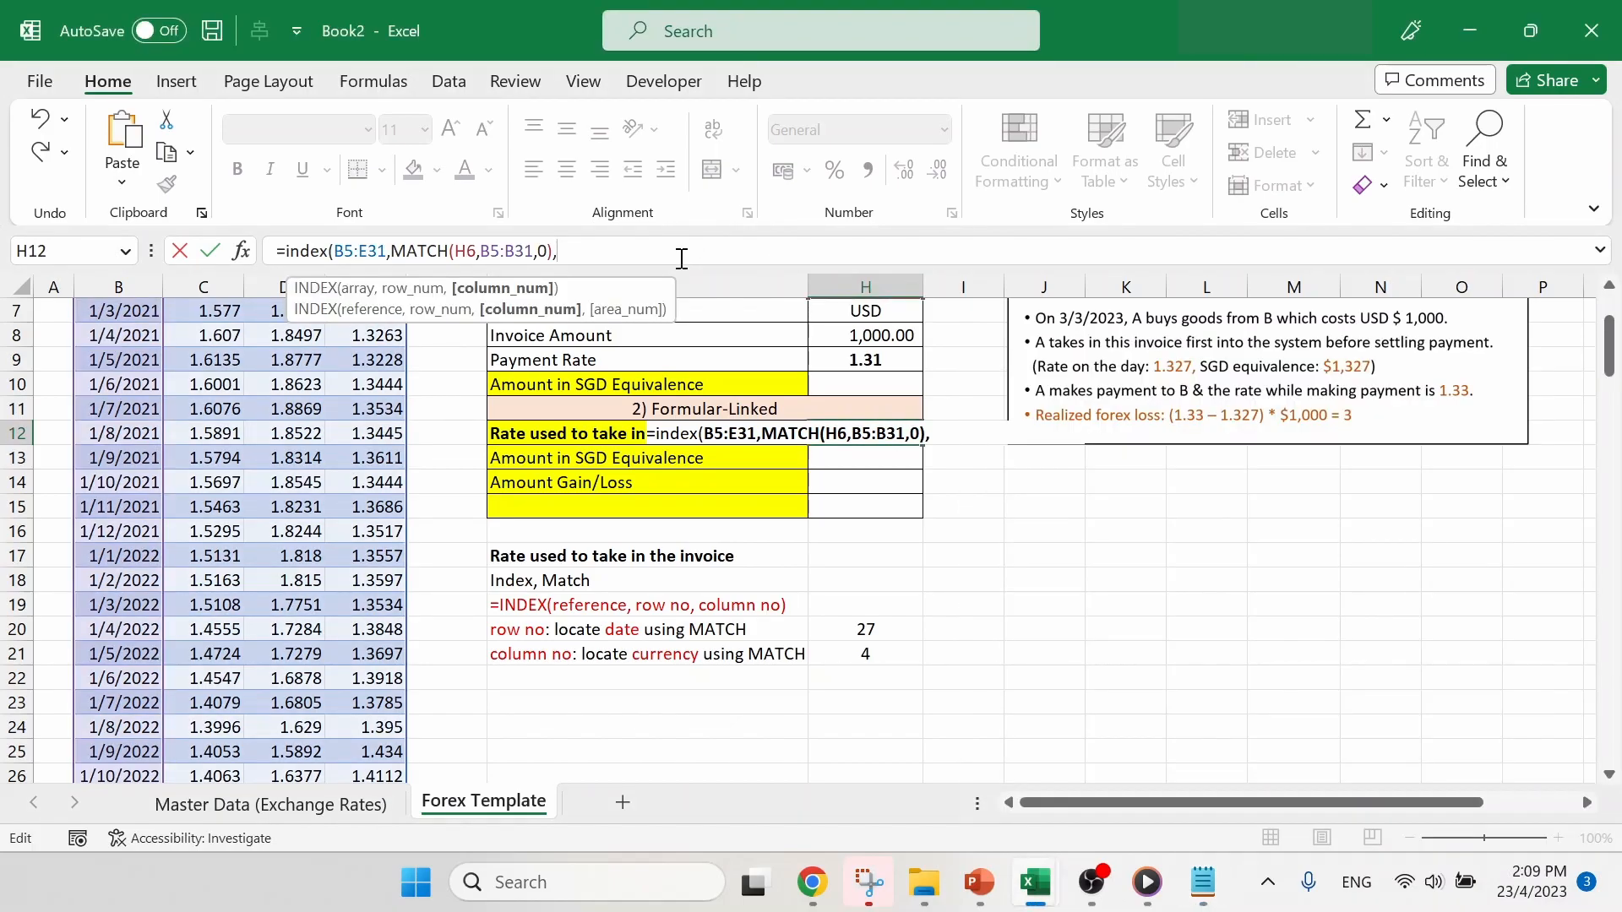
key(ctrl+v)
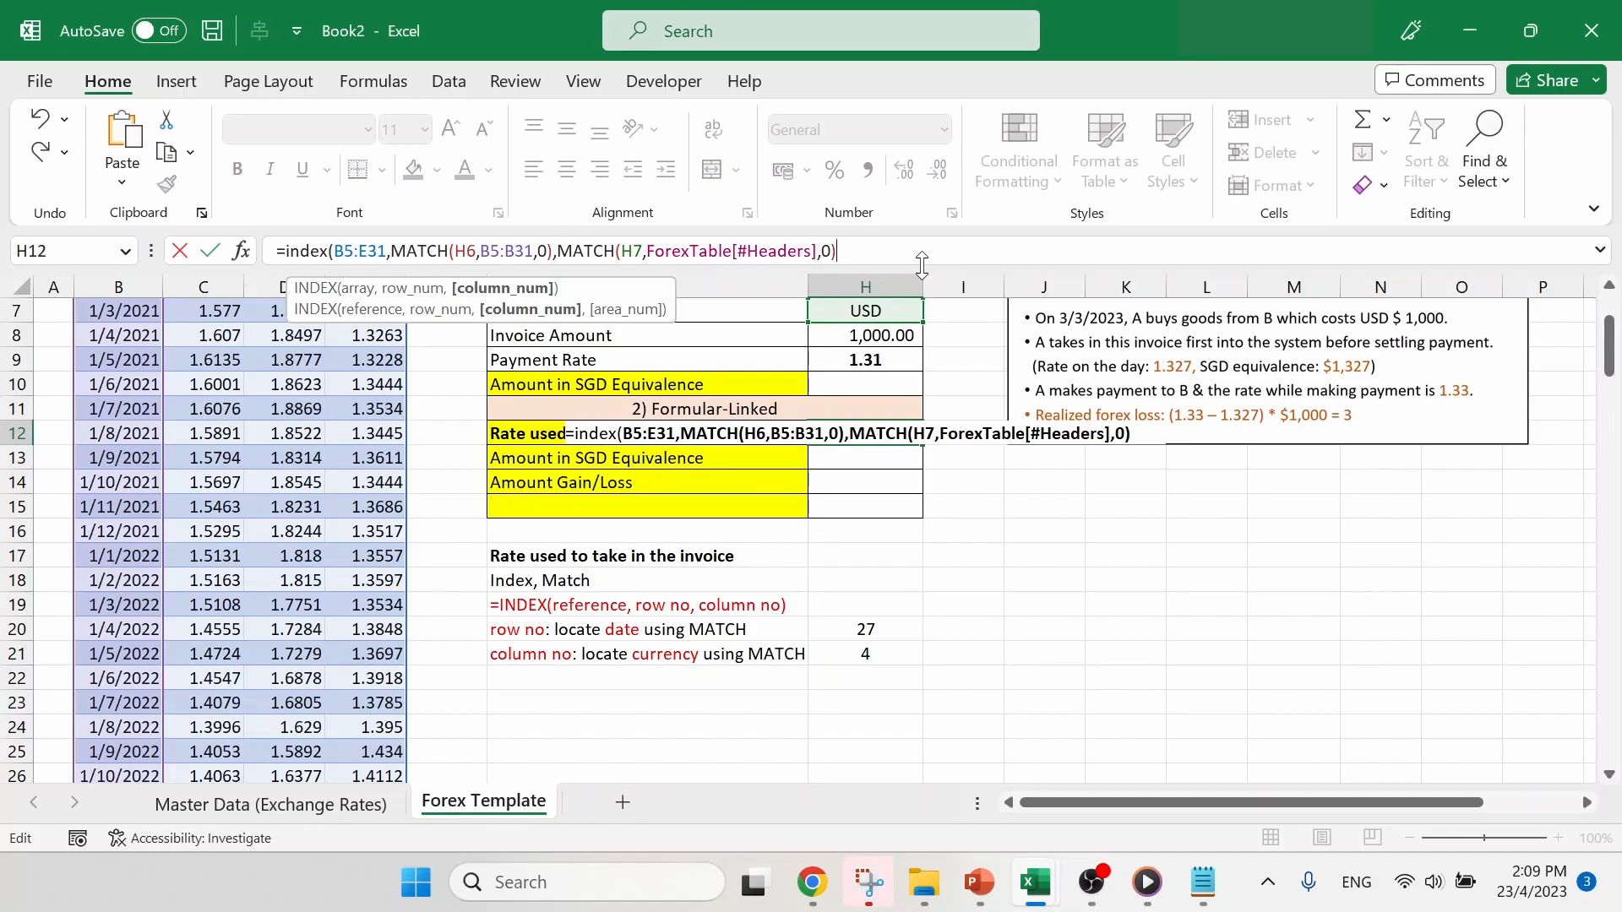
text())
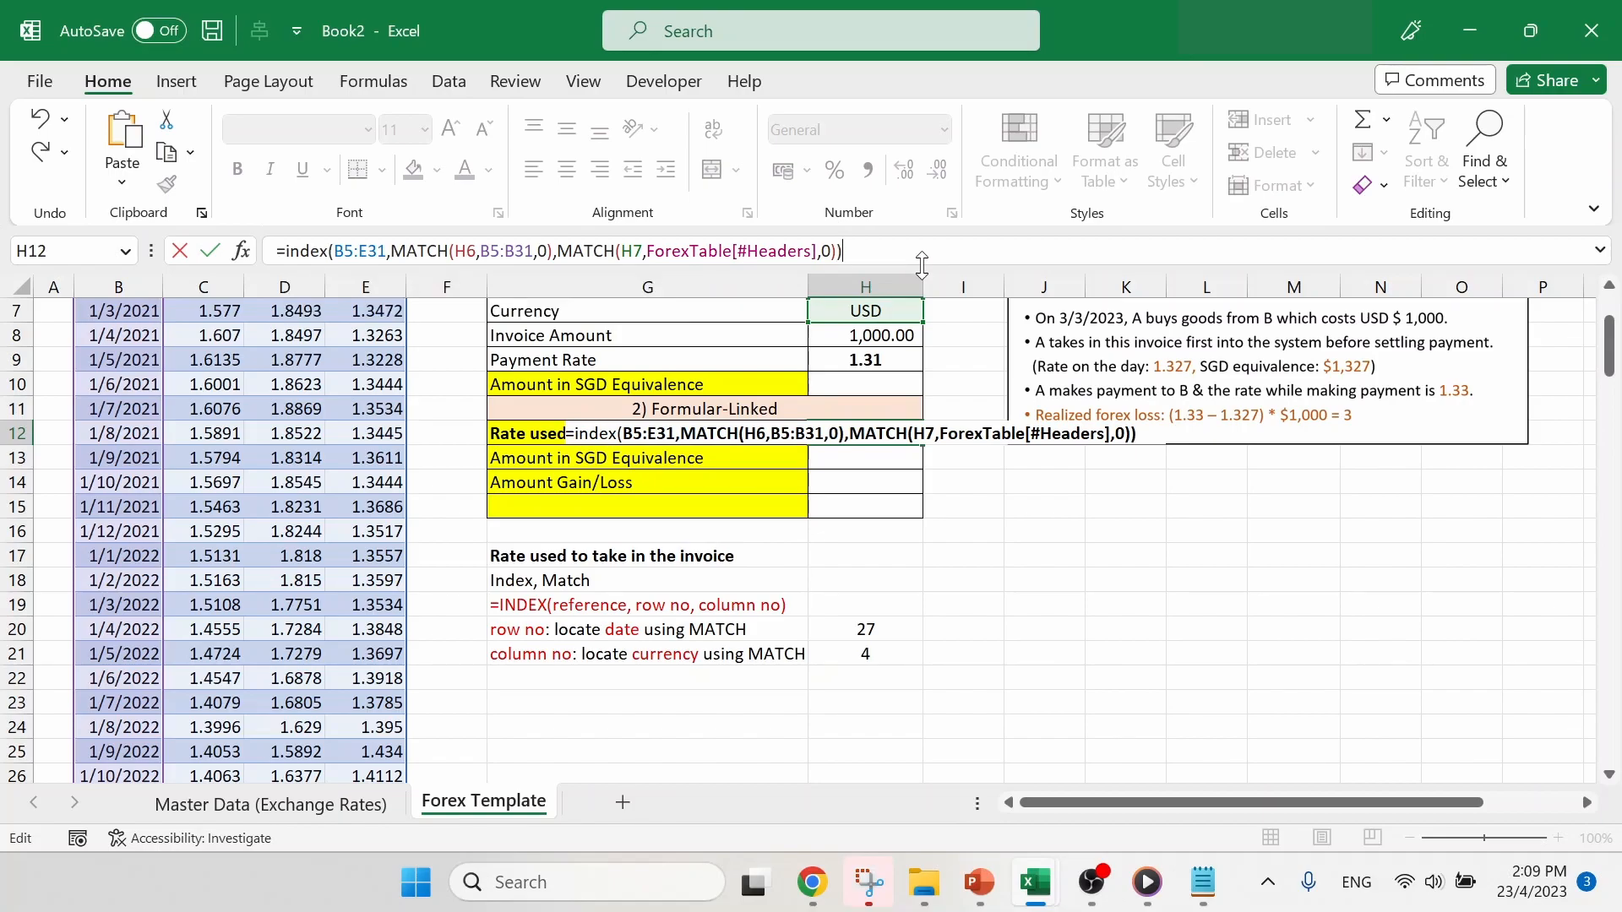
key(Return)
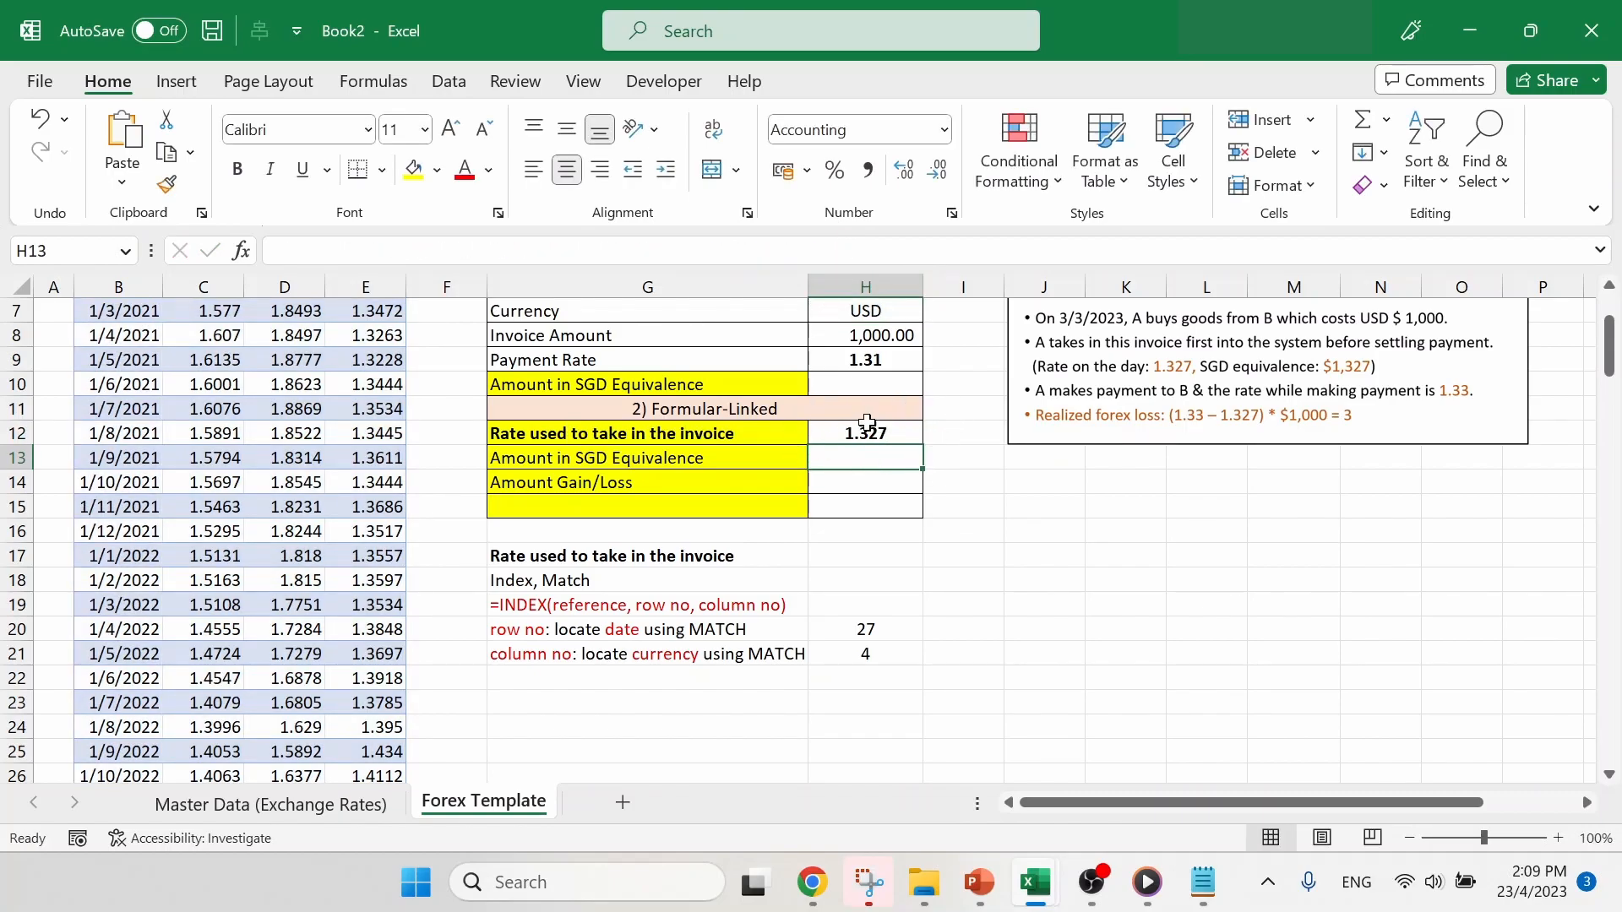
- Check the H12 rate against the exchange rate table by tracing the USD column to the 1/3/2023 row
scroll(968, 458, up, 1)
scroll(968, 458, up, 1)
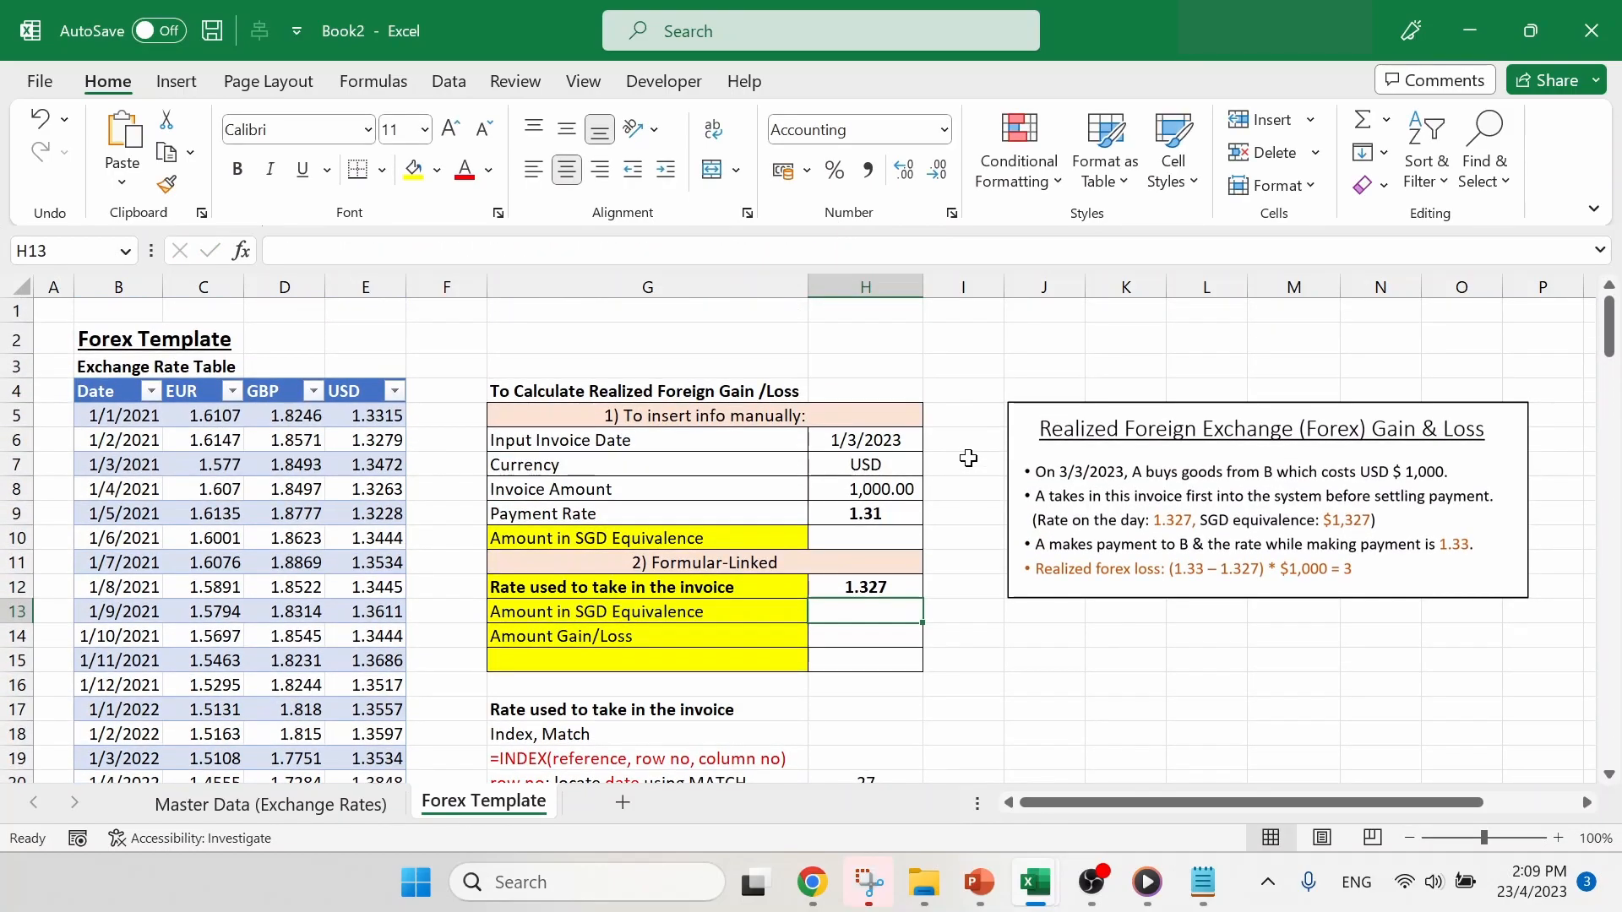
click(887, 588)
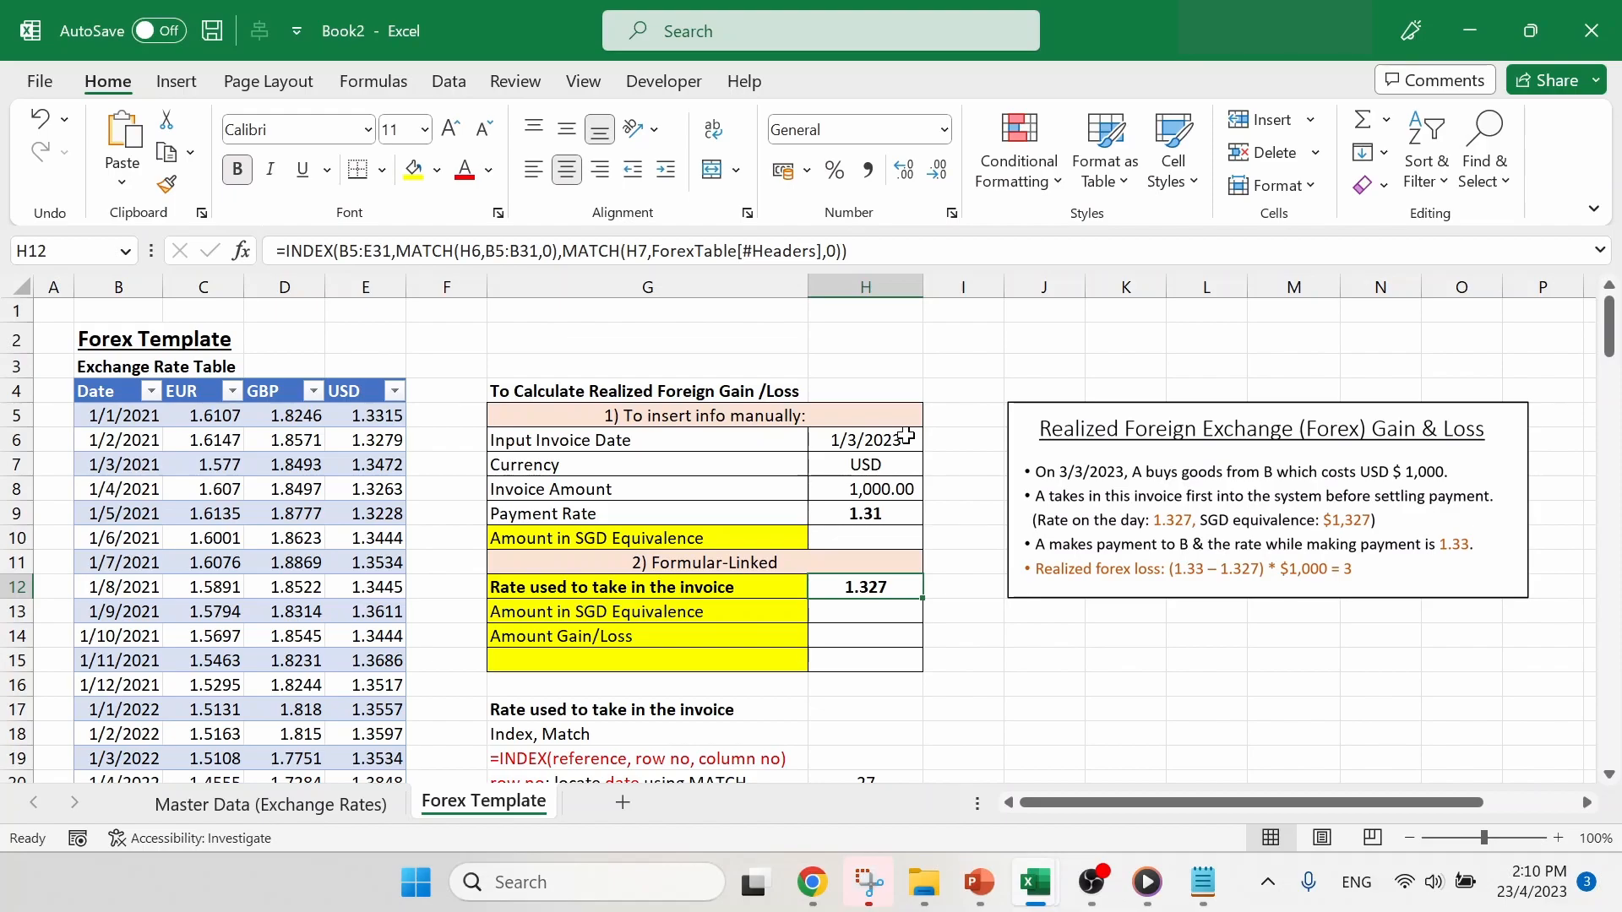
click(894, 463)
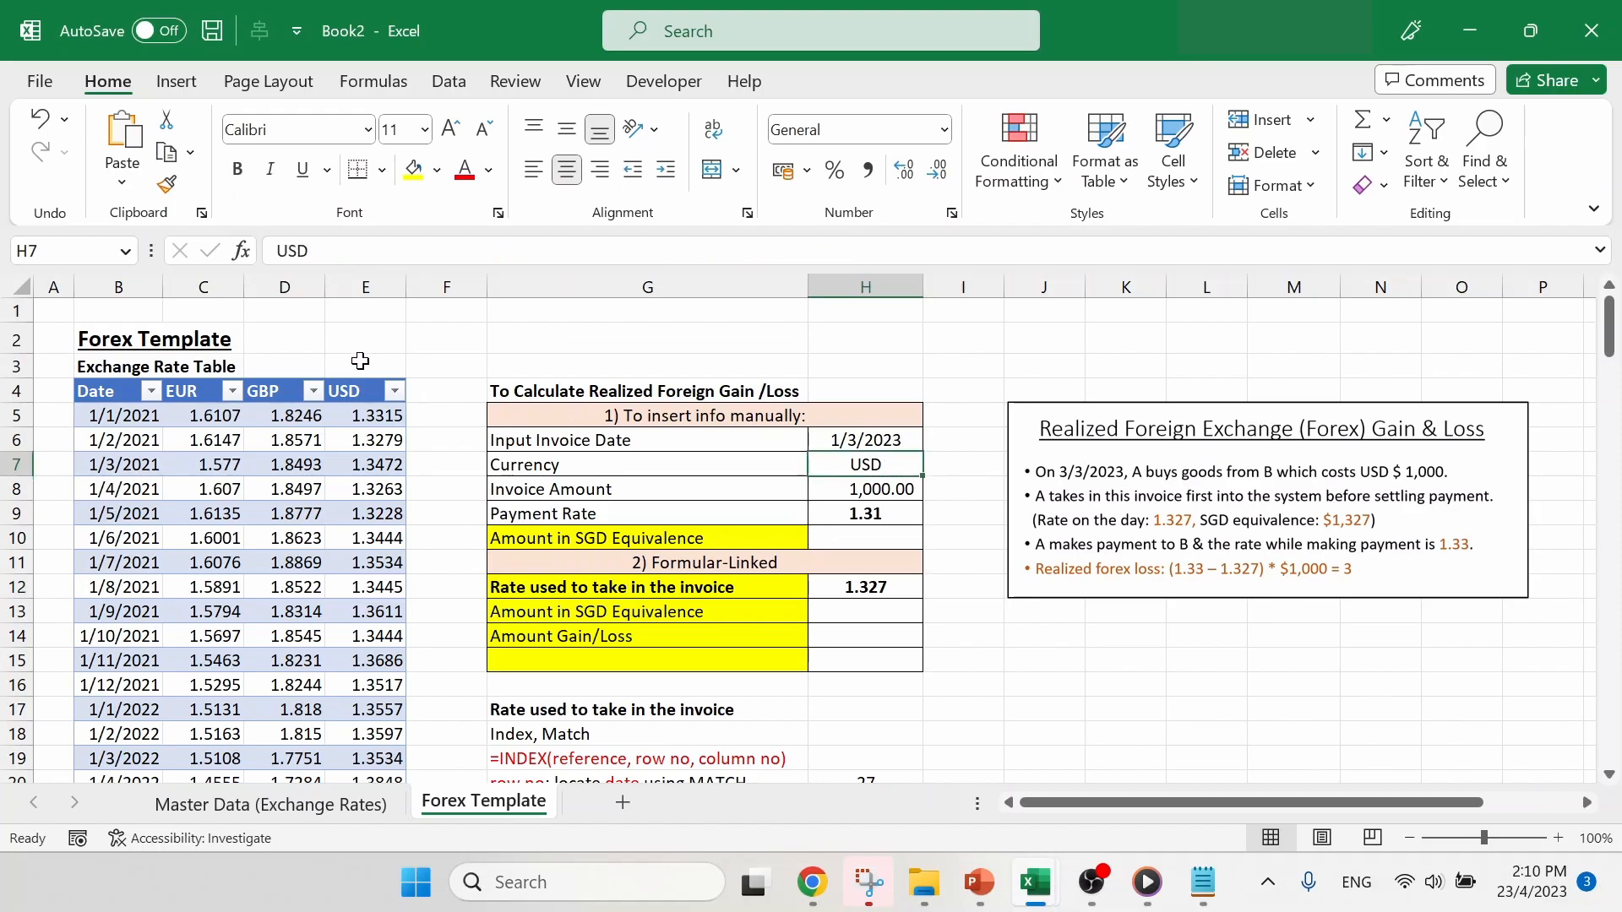
click(373, 275)
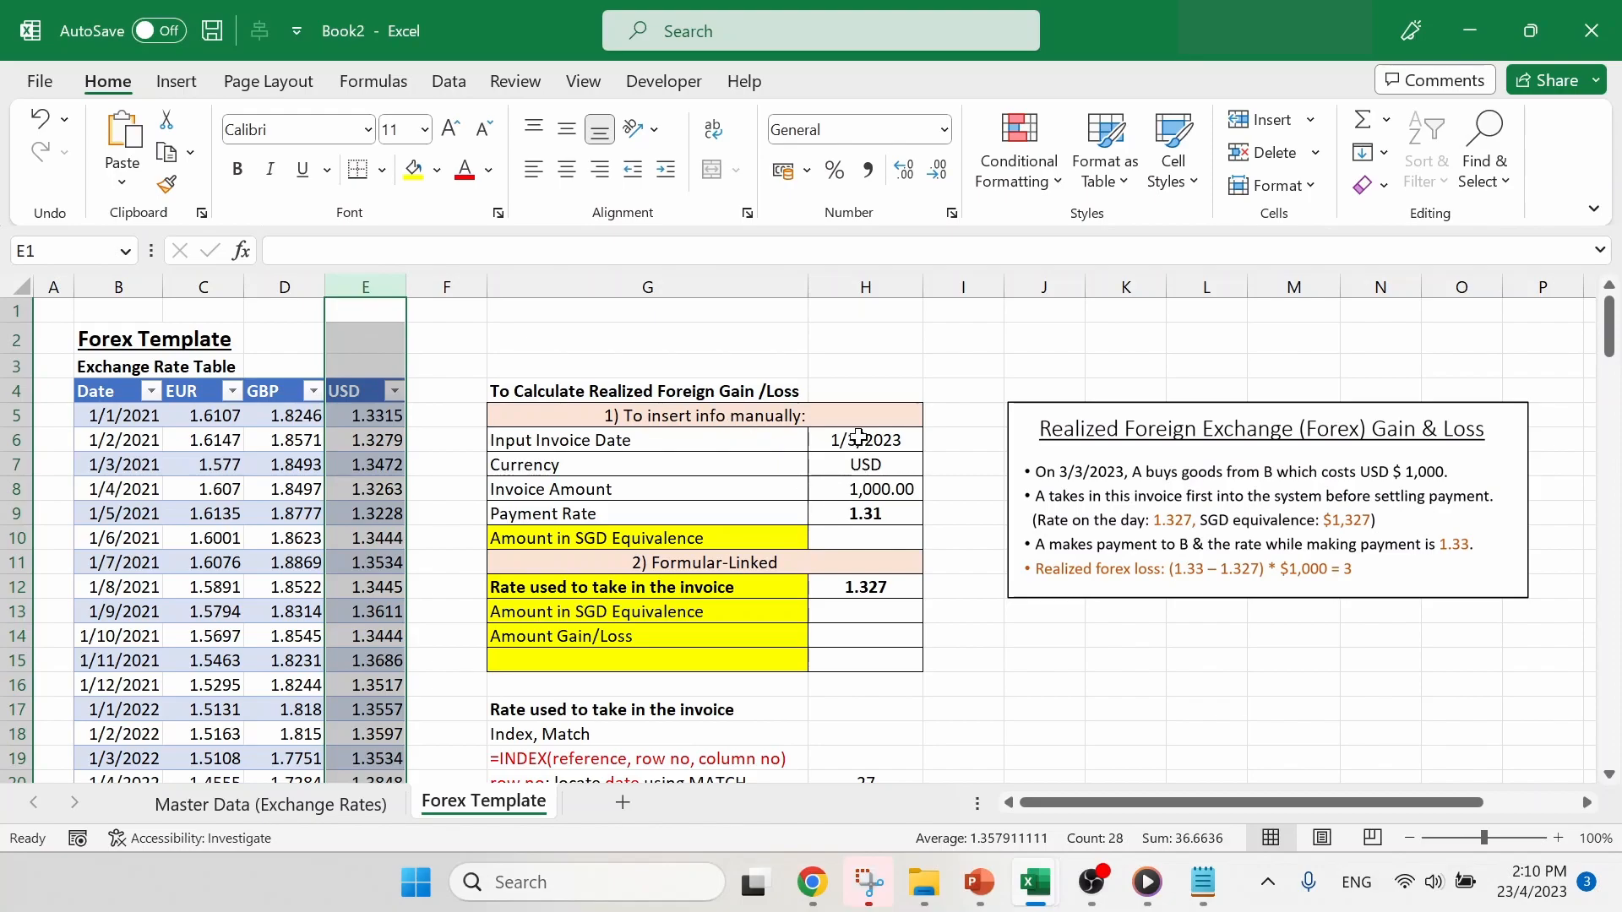
scroll(306, 524, down, 3)
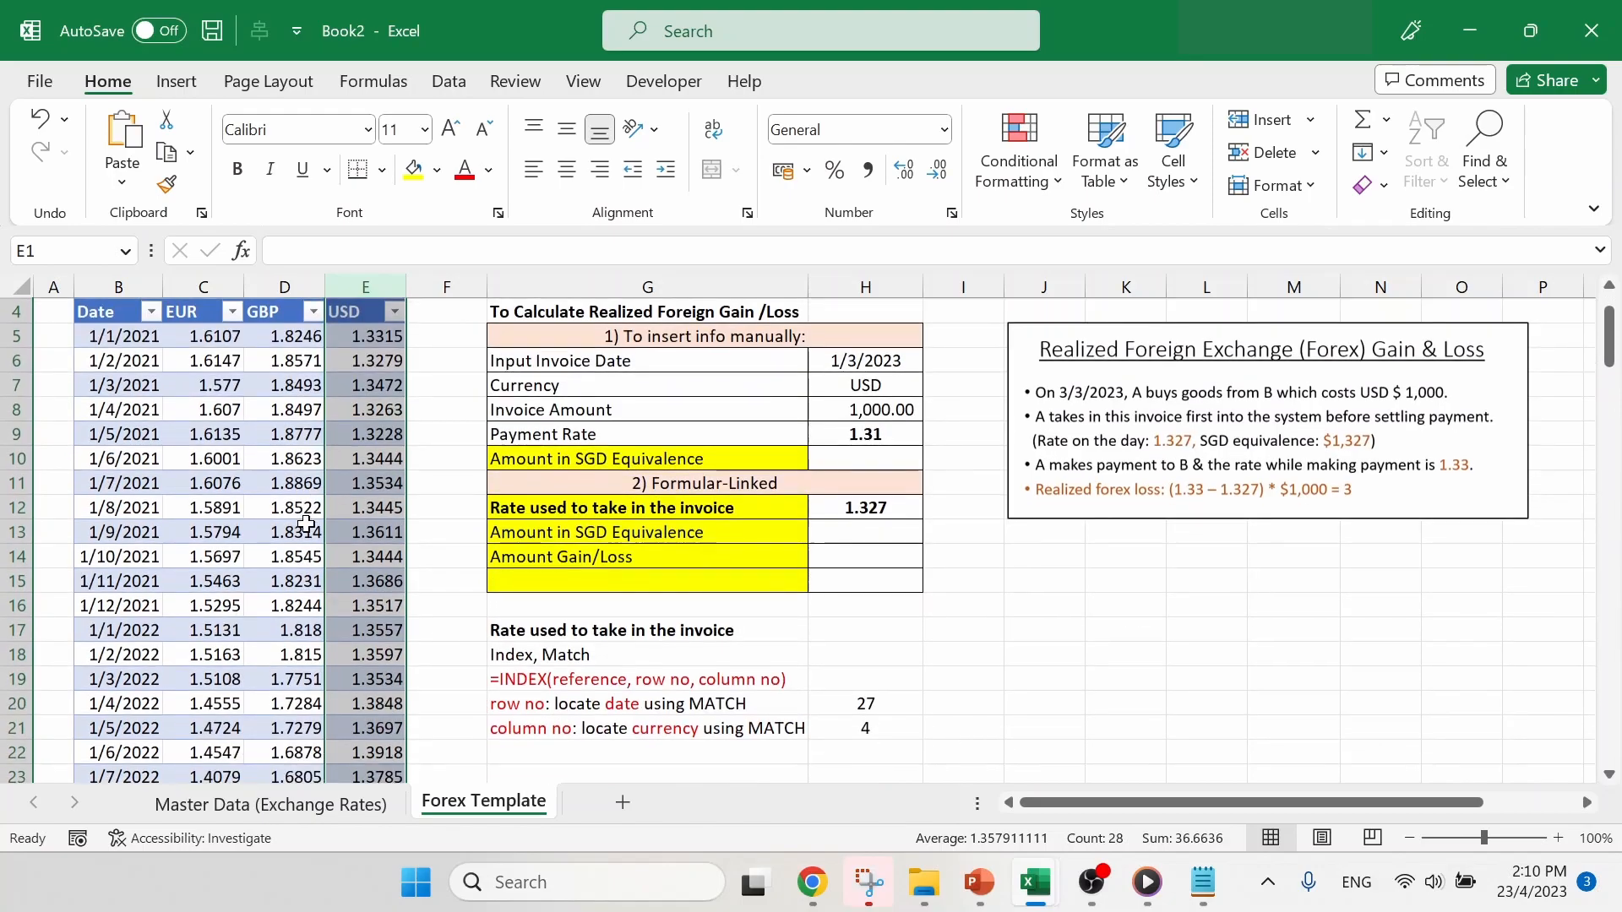
scroll(306, 524, down, 4)
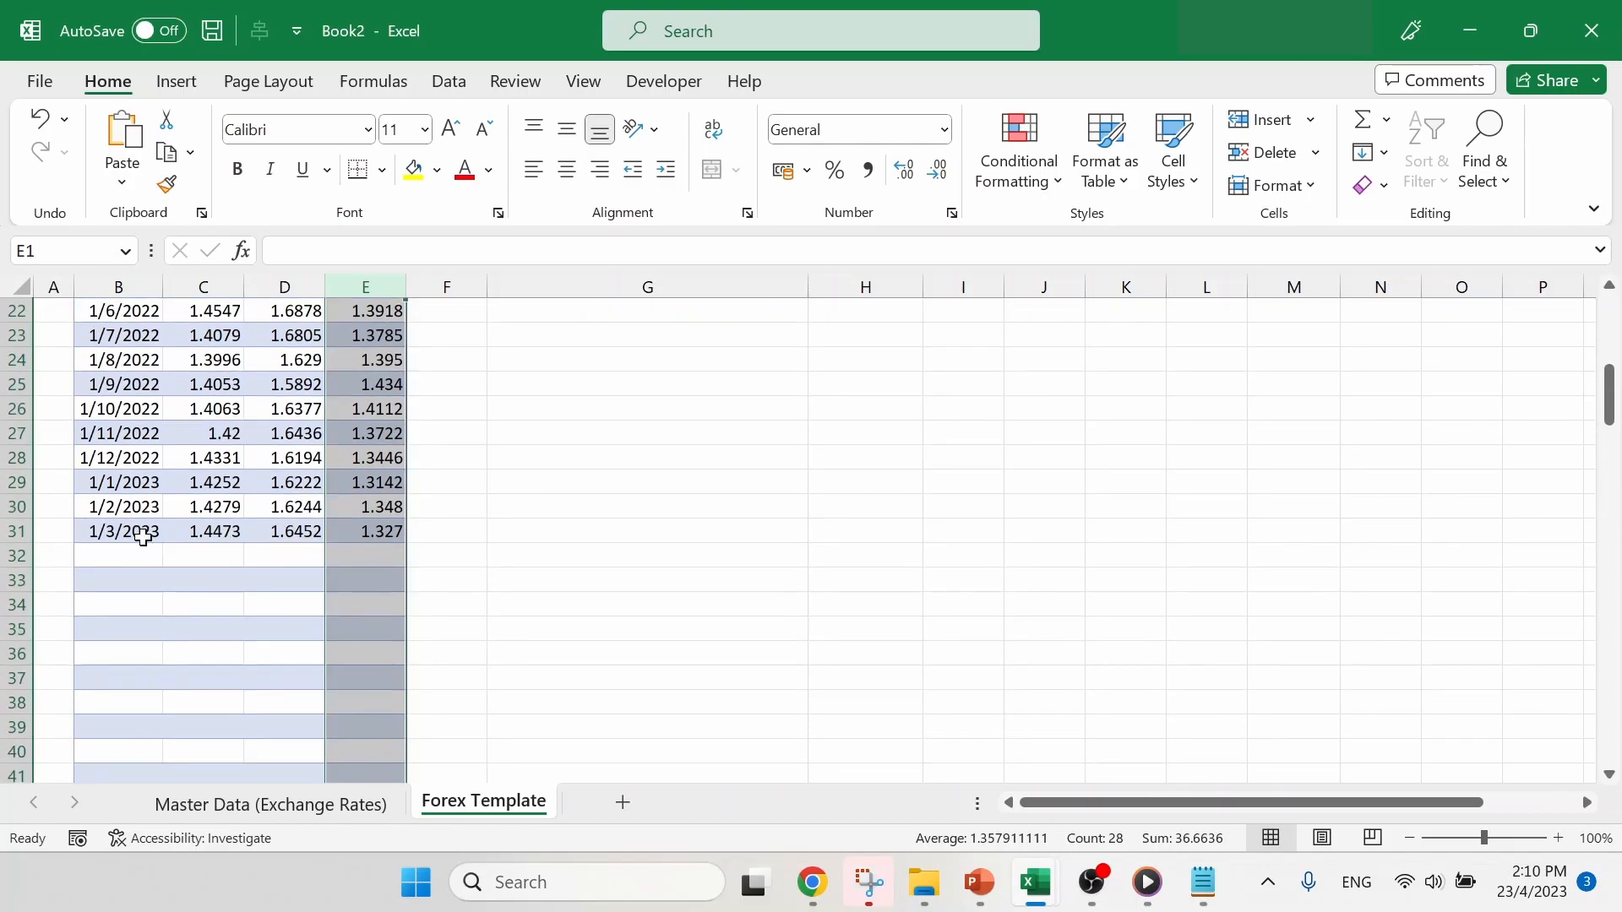
click(23, 531)
click(376, 532)
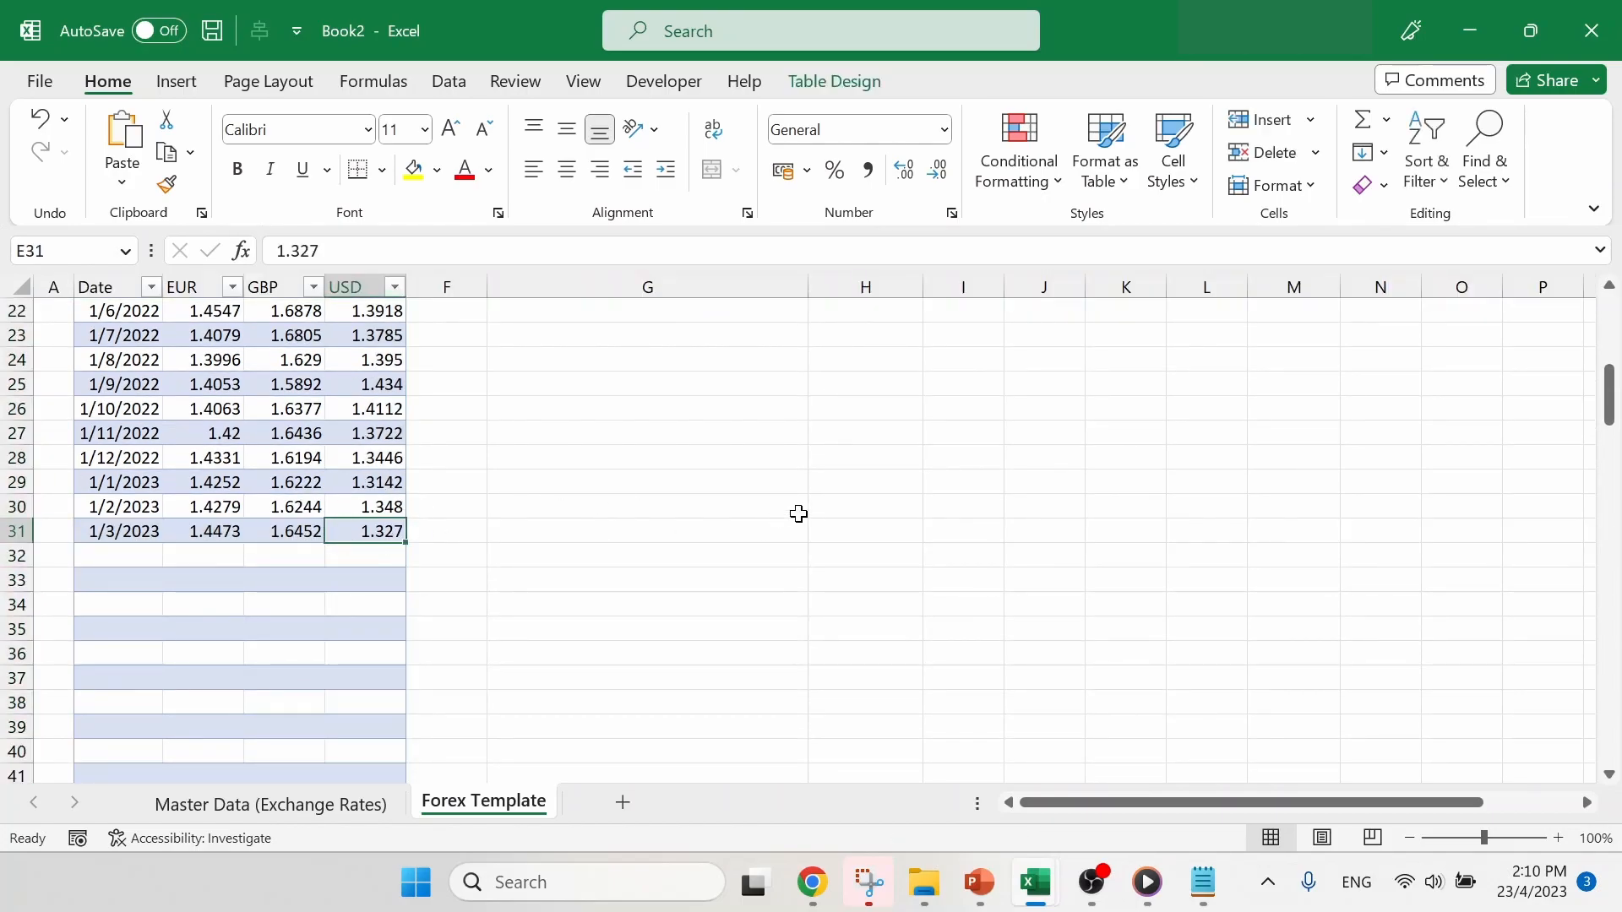
scroll(798, 514, up, 6)
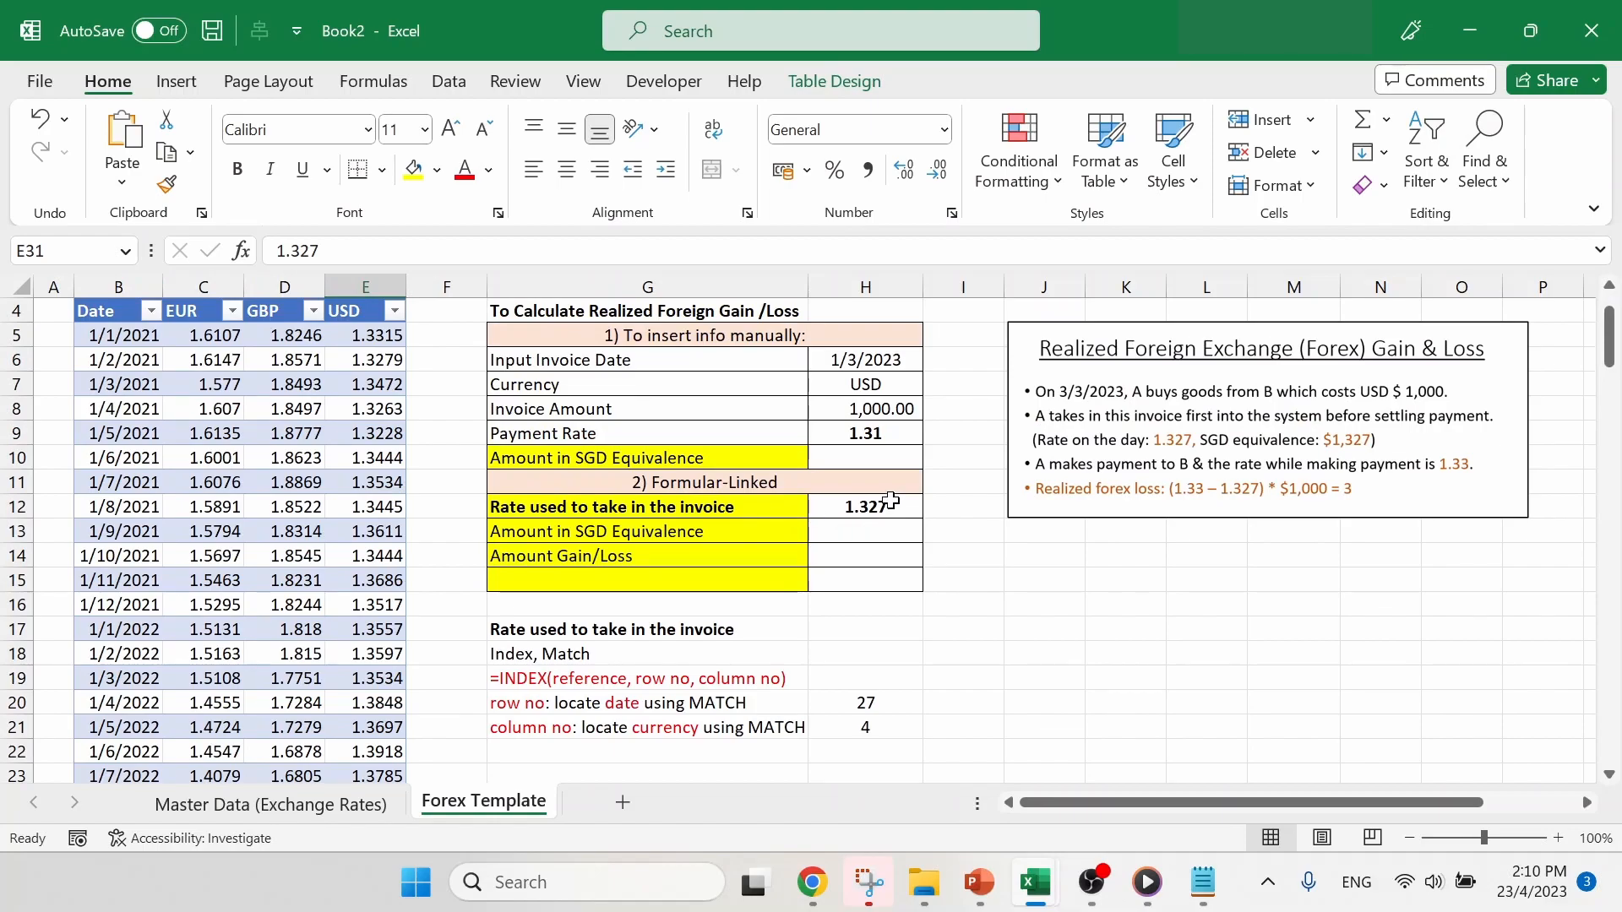
scroll(983, 553, up, 1)
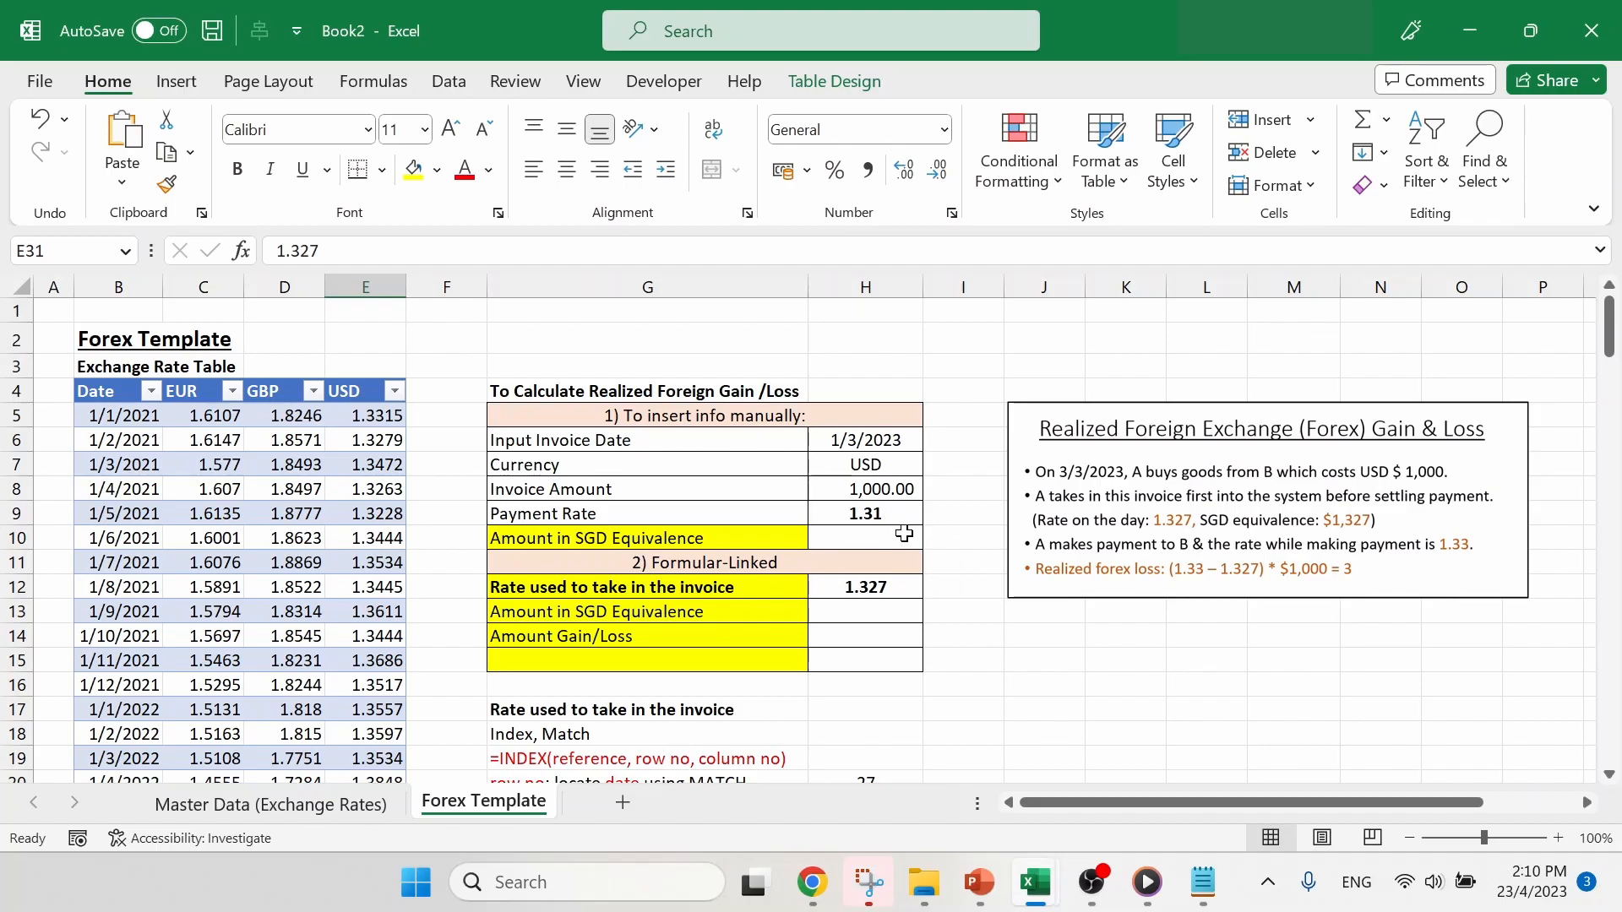
- Calculate the payment's Amount in SGD Equivalence in H10 as invoice amount times payment rate, =H8*H9
click(904, 534)
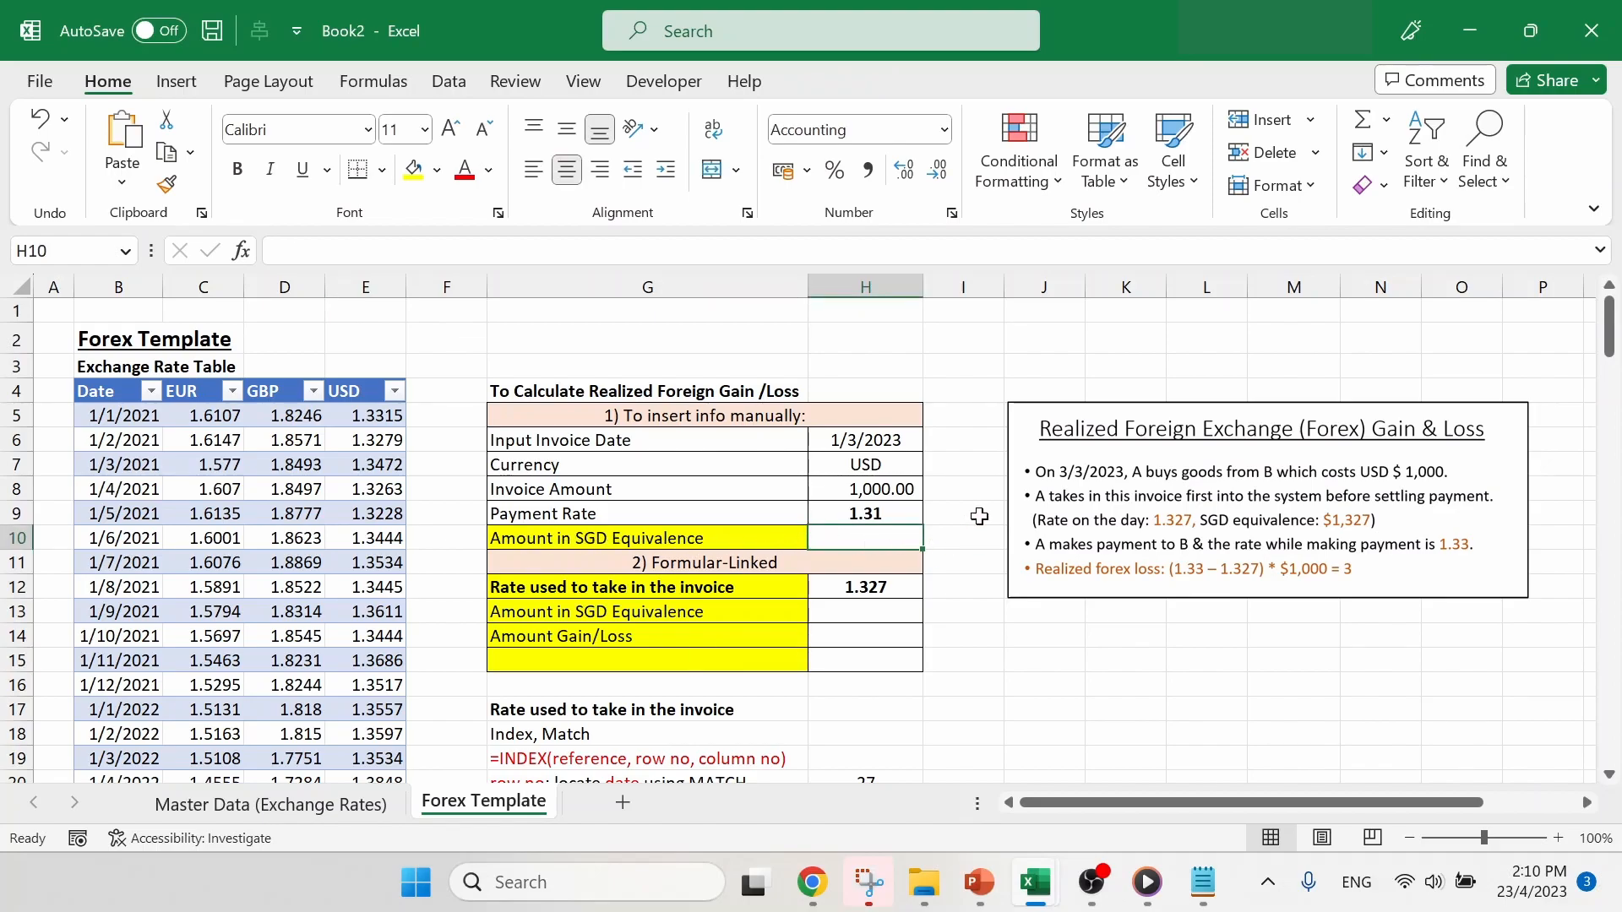
text(=)
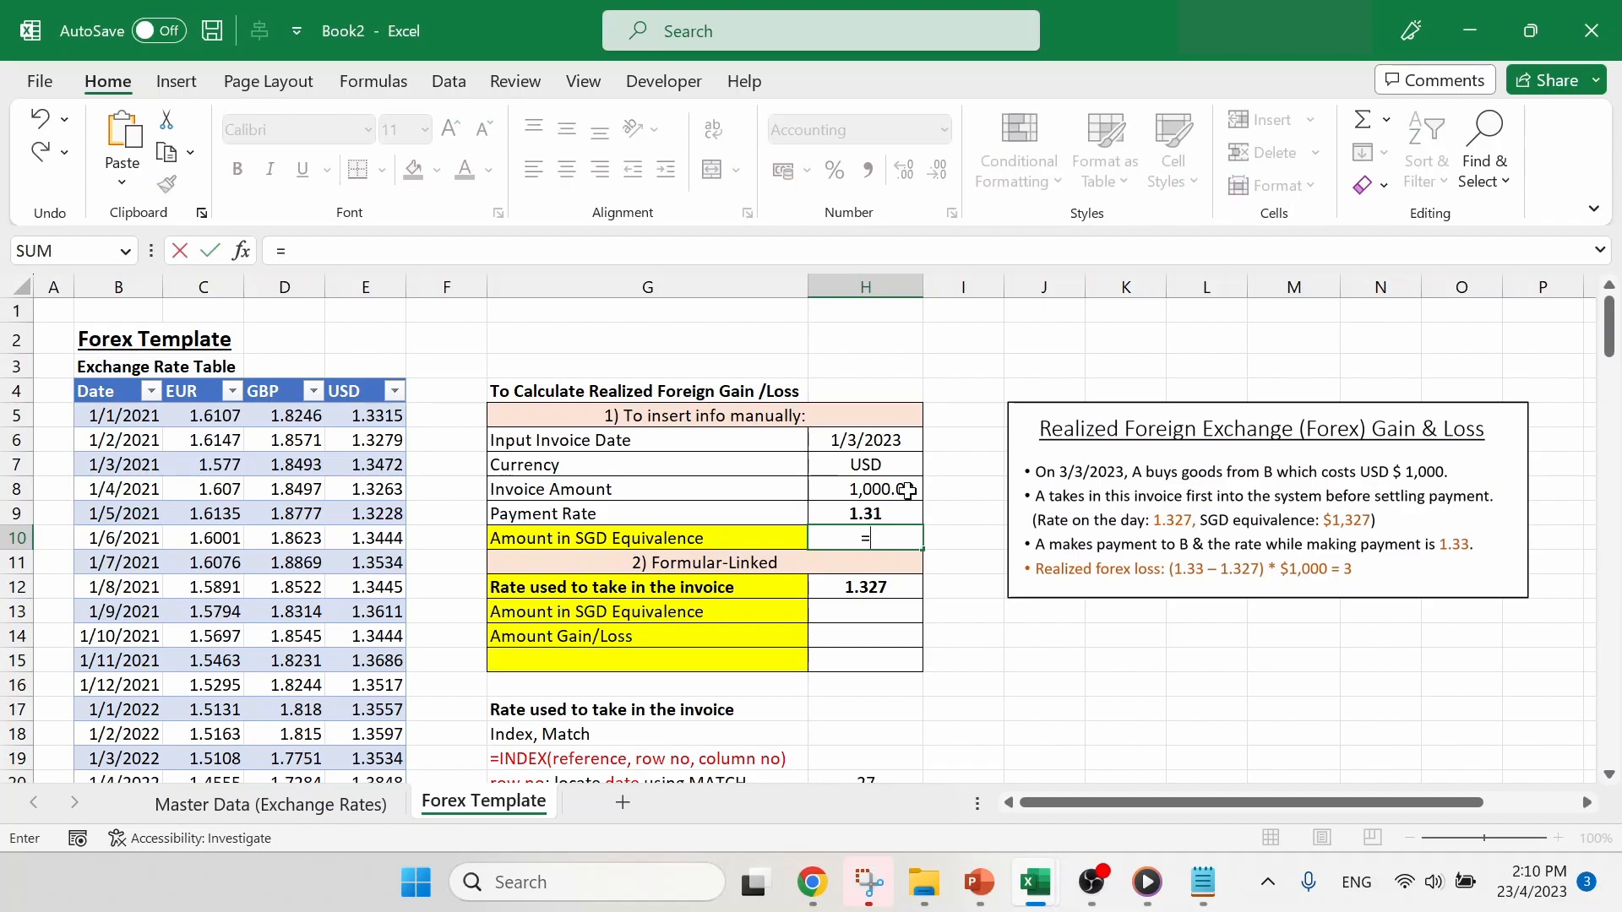
click(907, 491)
text(*)
click(875, 512)
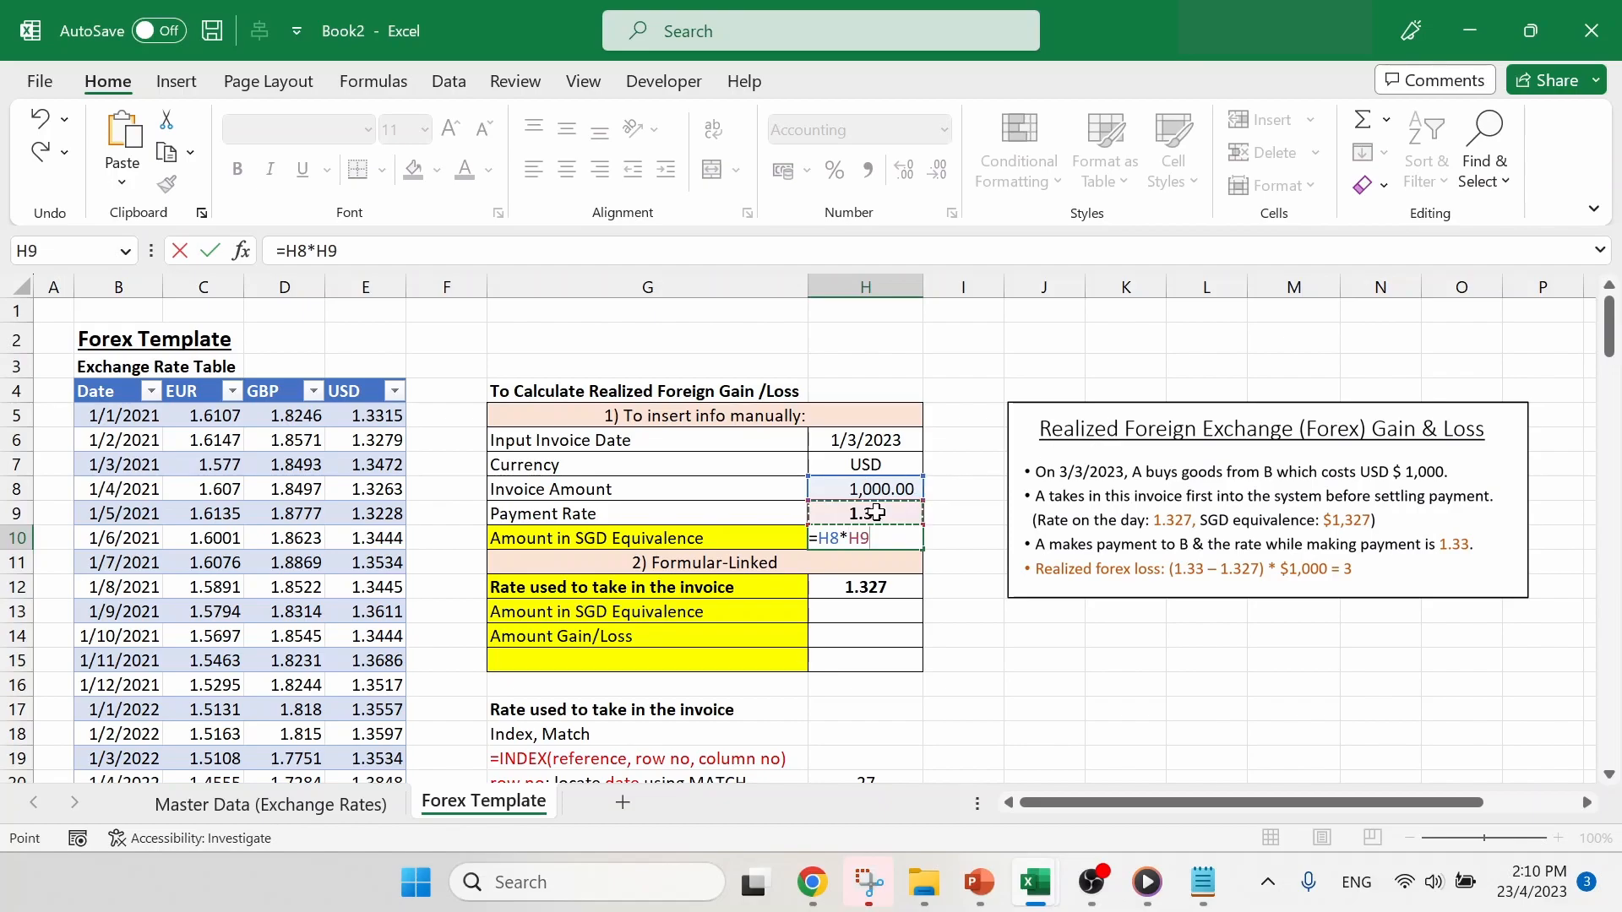
key(Return)
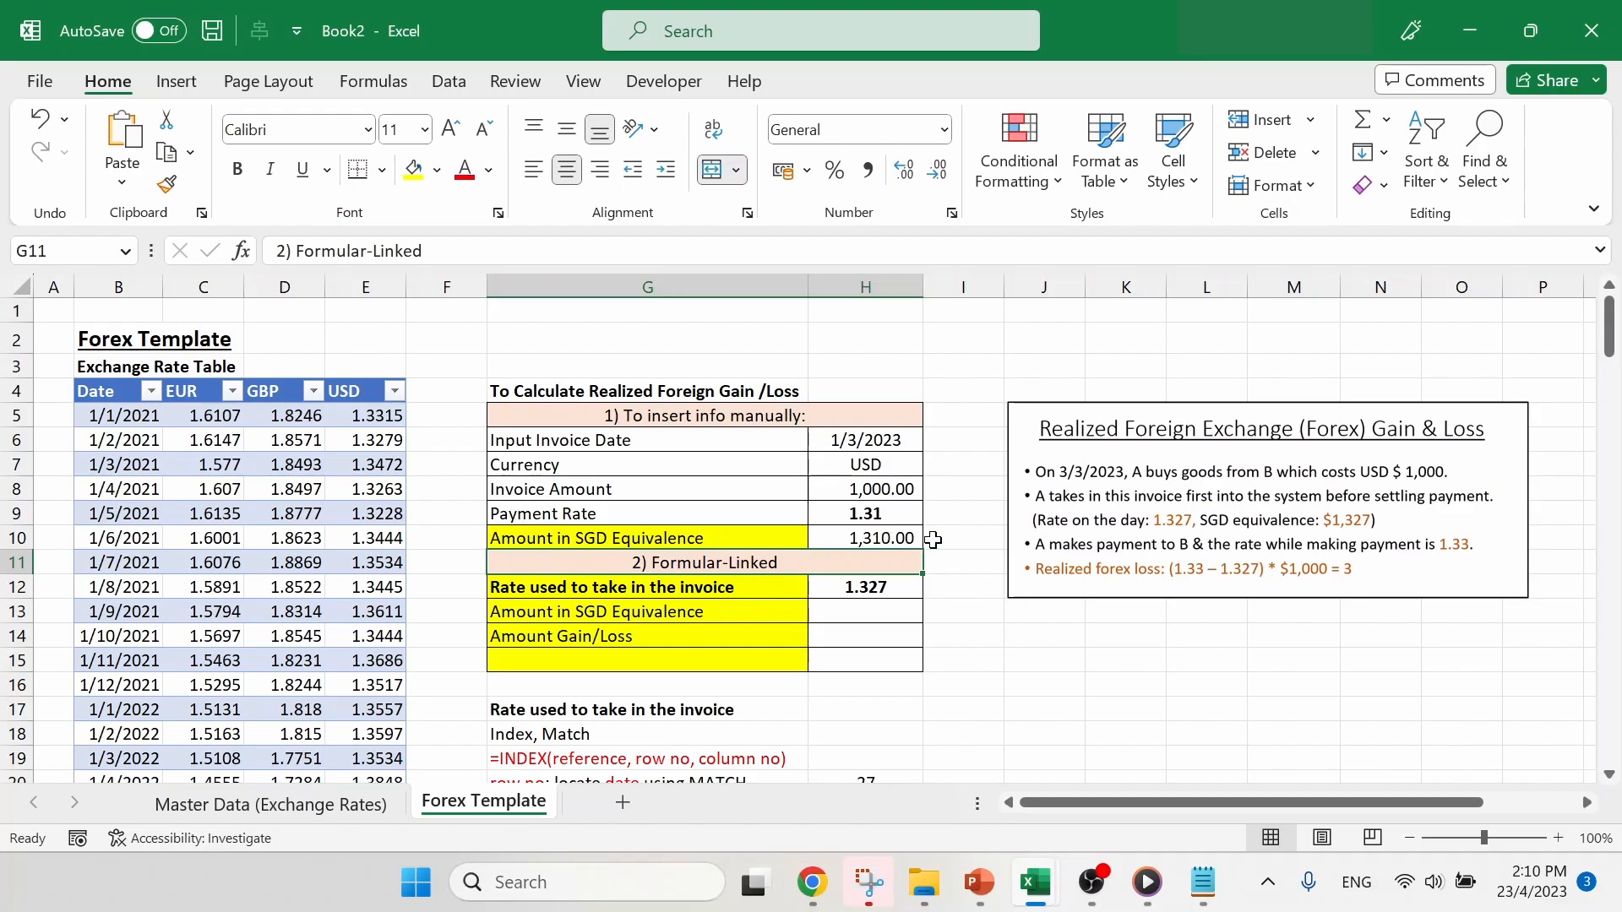
- Calculate the invoice's Amount in SGD Equivalence in H13 as invoice amount times the rate used to take it in, =H8*H12
click(883, 608)
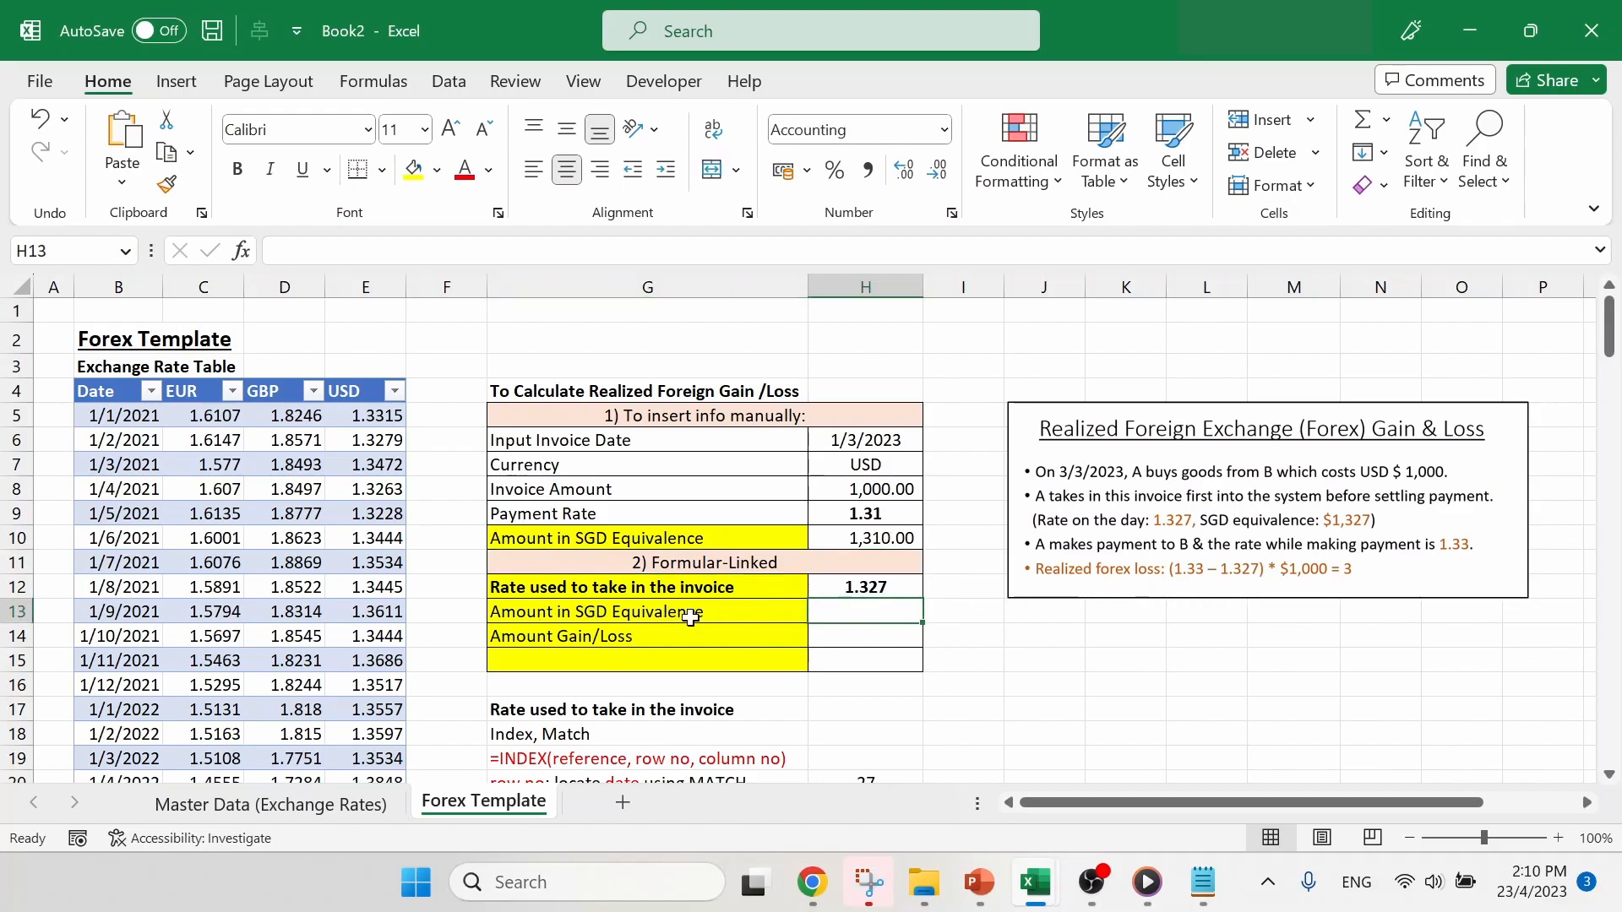
text(=)
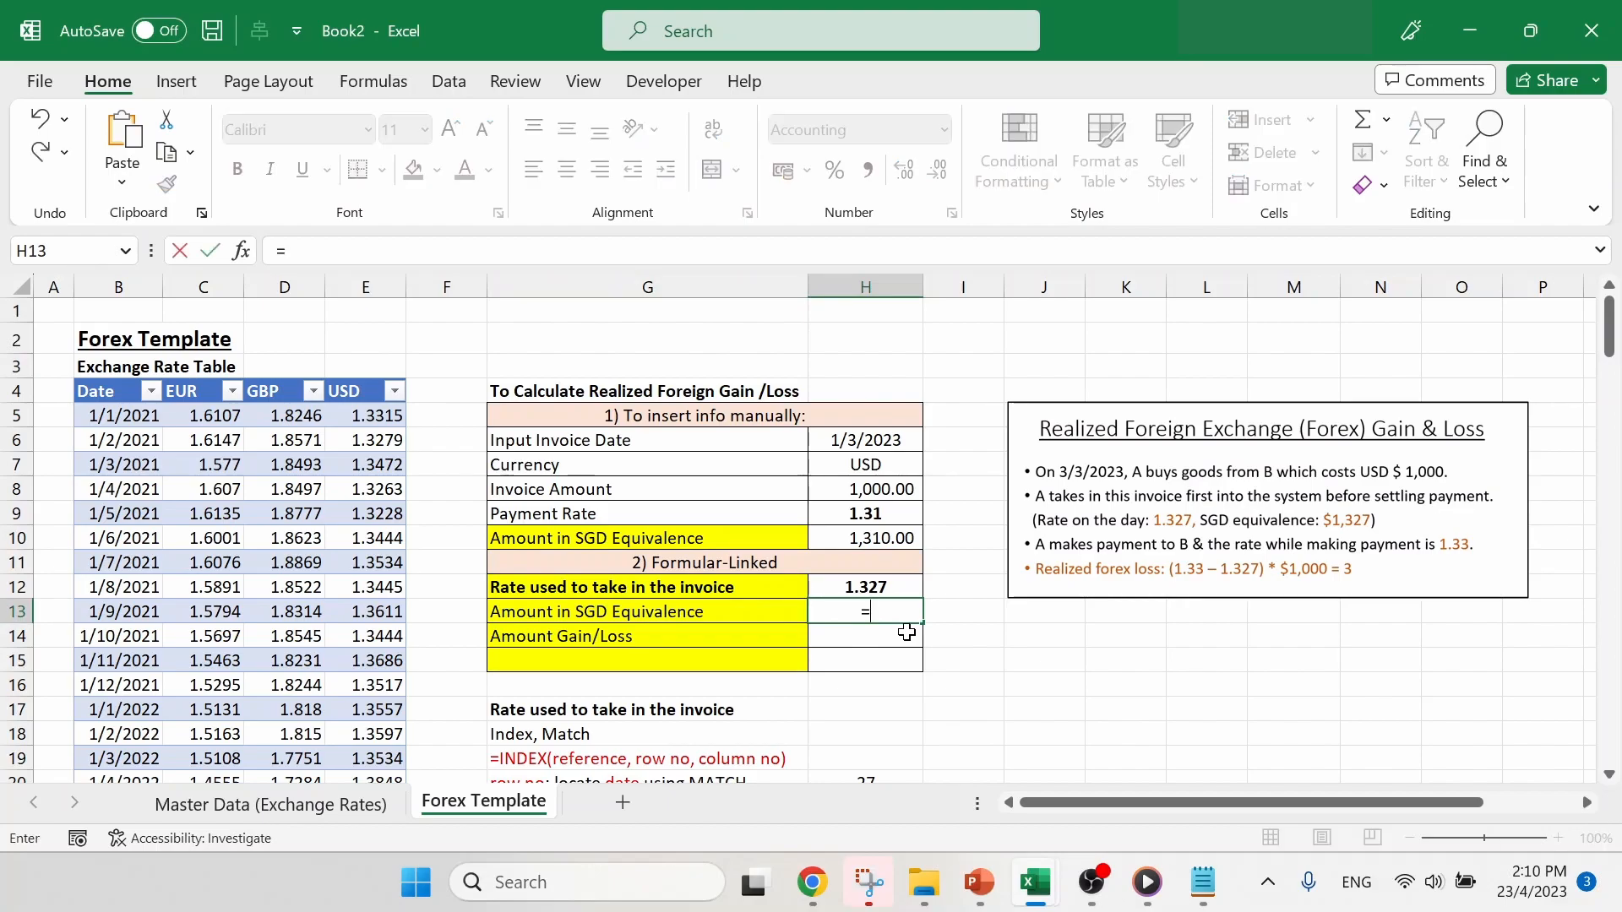
click(871, 490)
text(*)
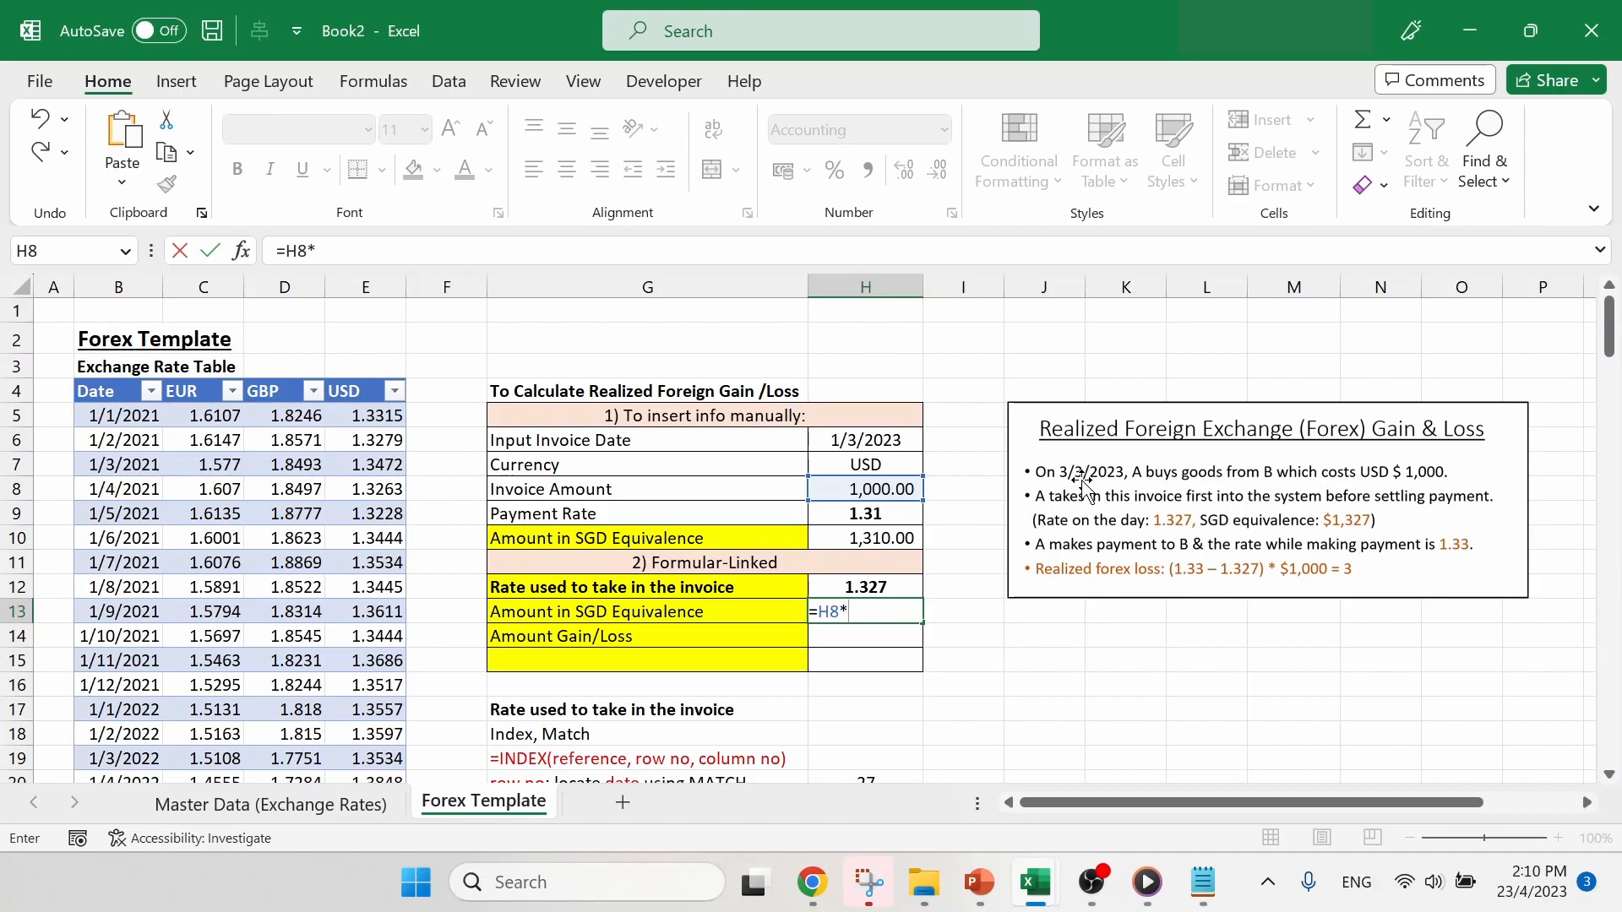
click(894, 580)
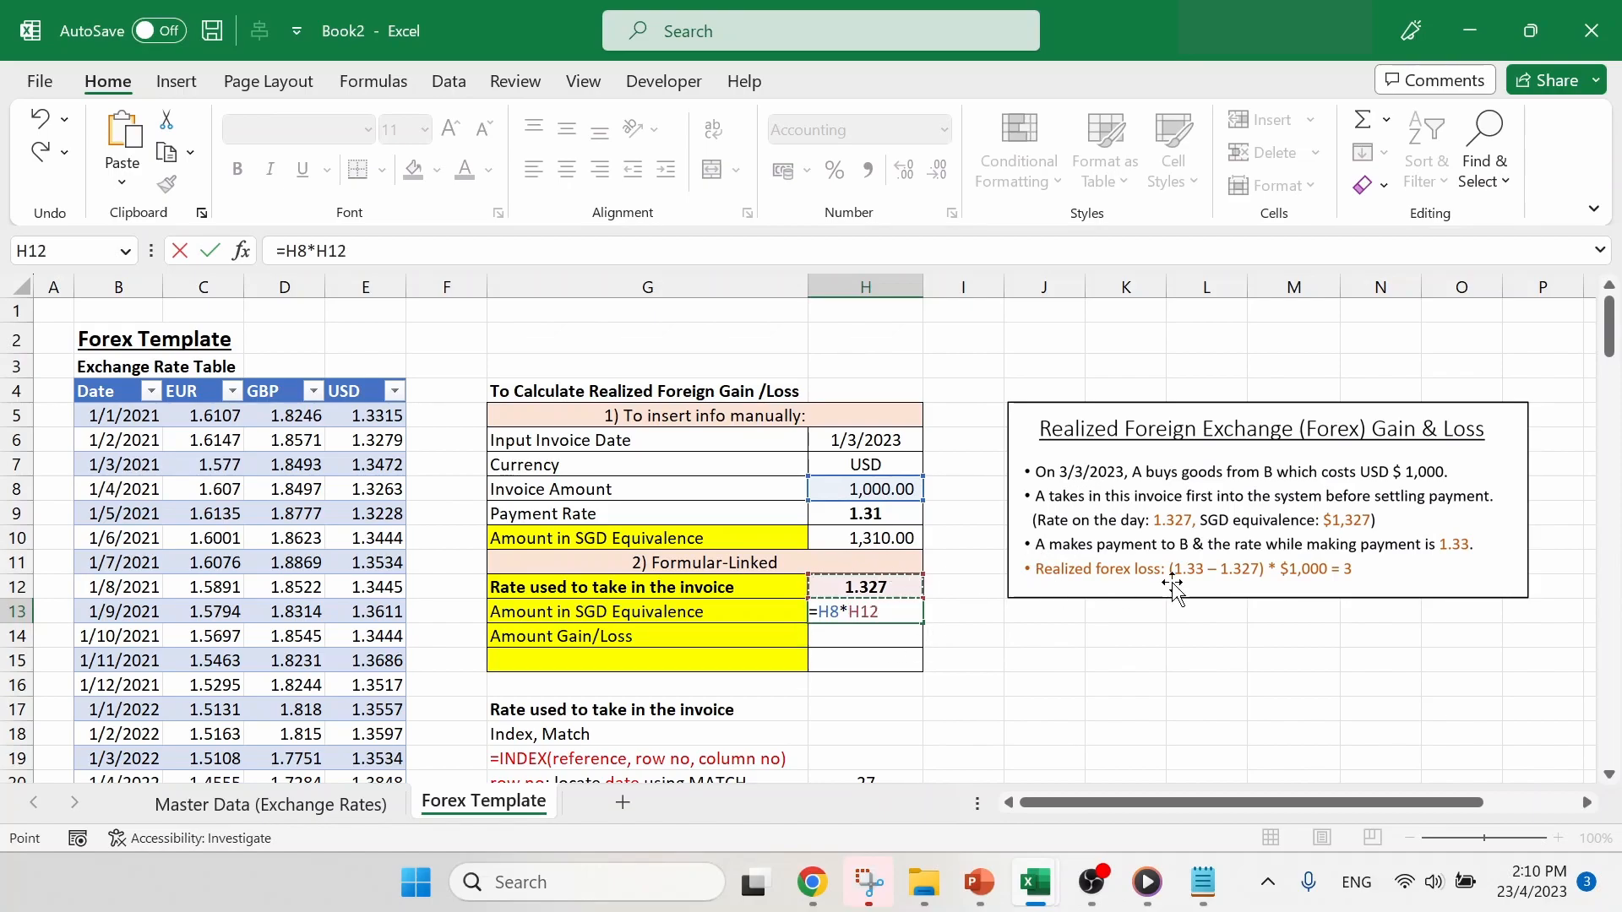
key(Return)
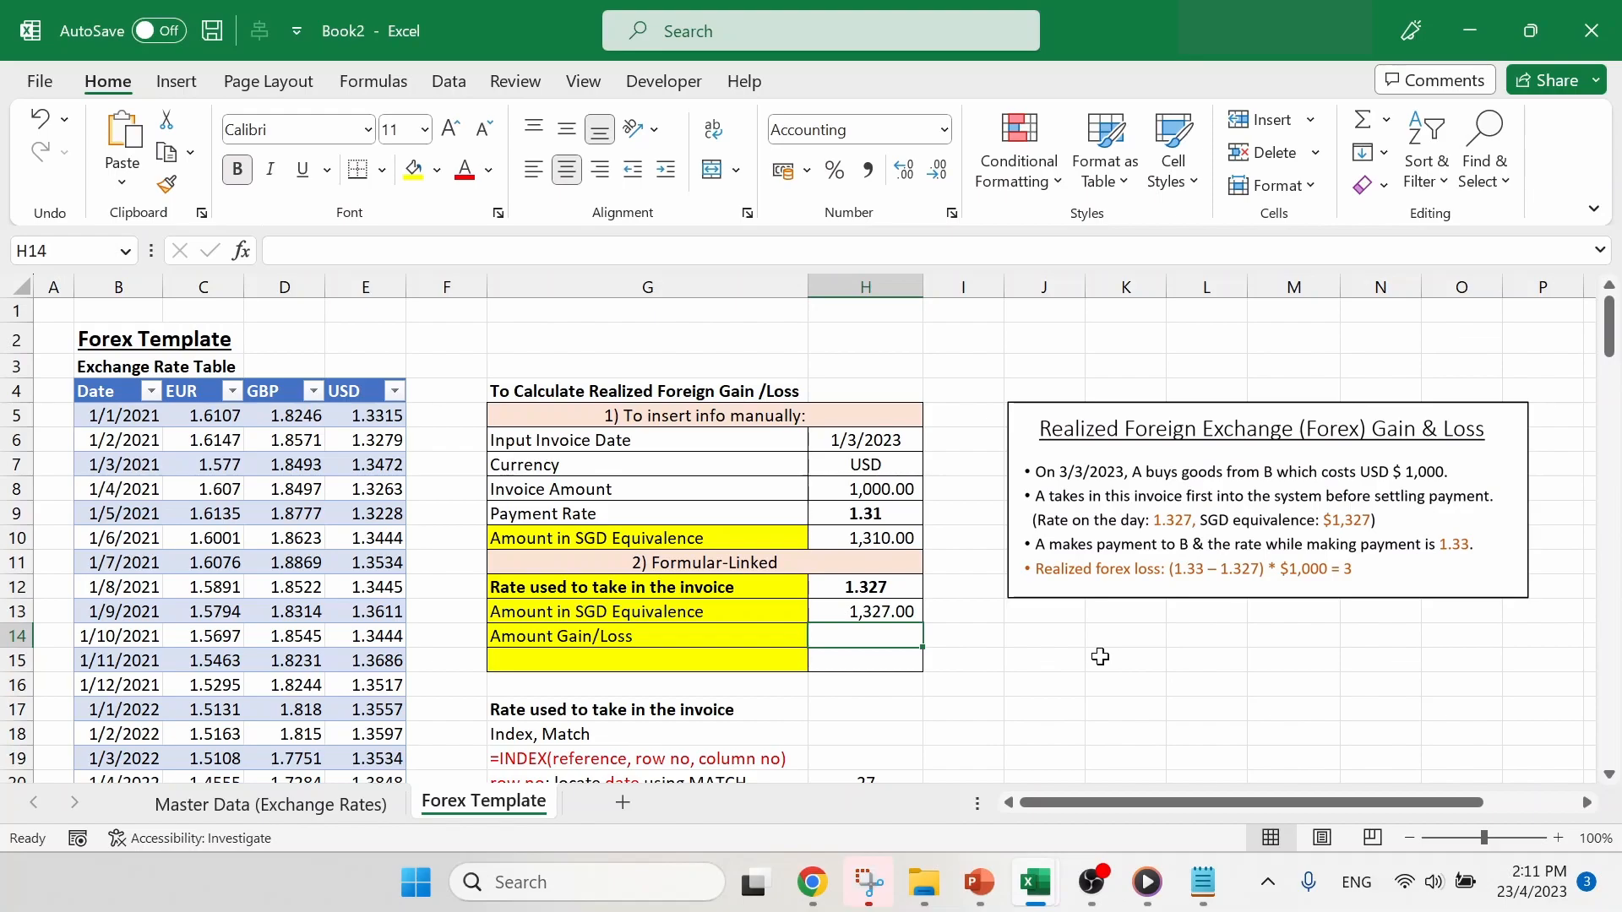
- Calculate Amount Gain/Loss in H14 as the rate difference times the invoice amount, =(H9-H12)*H8
text(=)
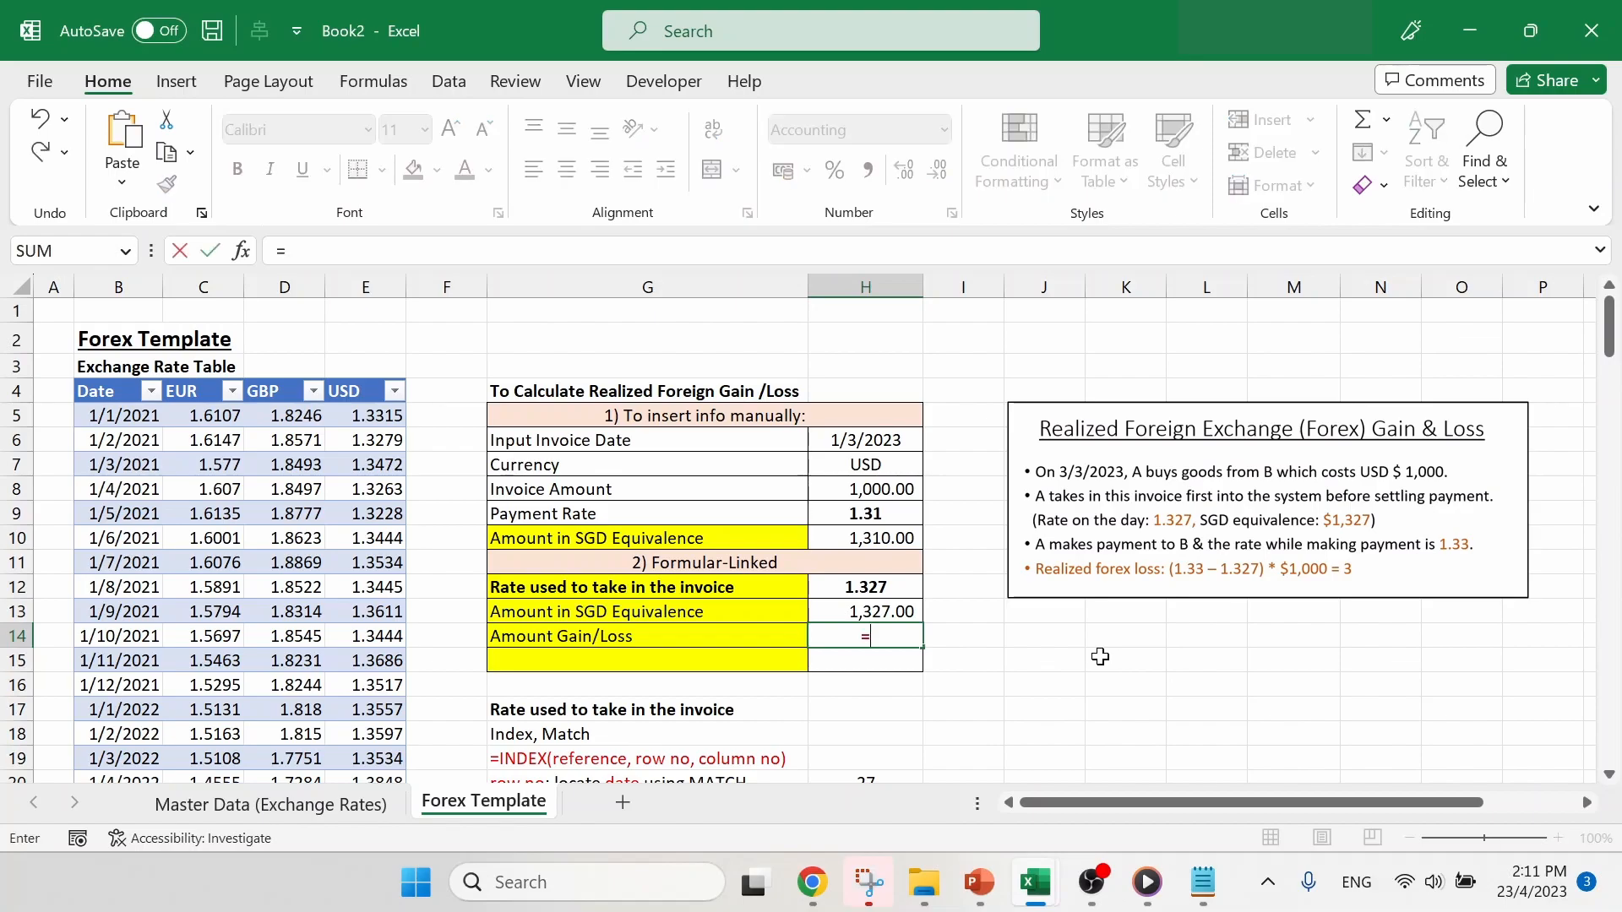
text(()
click(899, 512)
text(-)
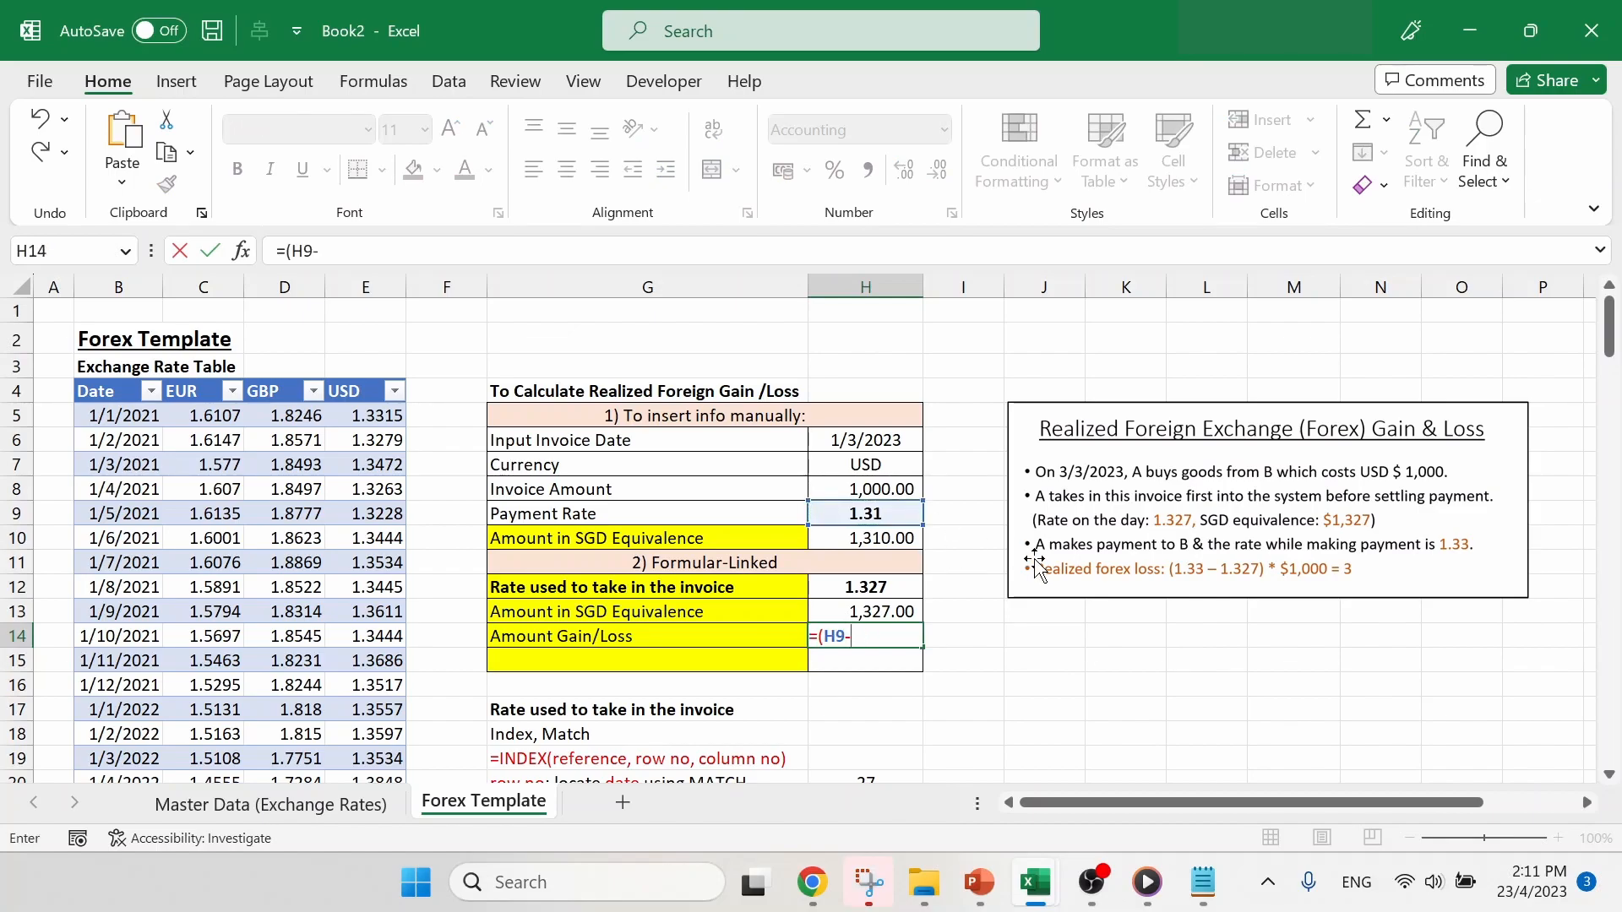
click(890, 589)
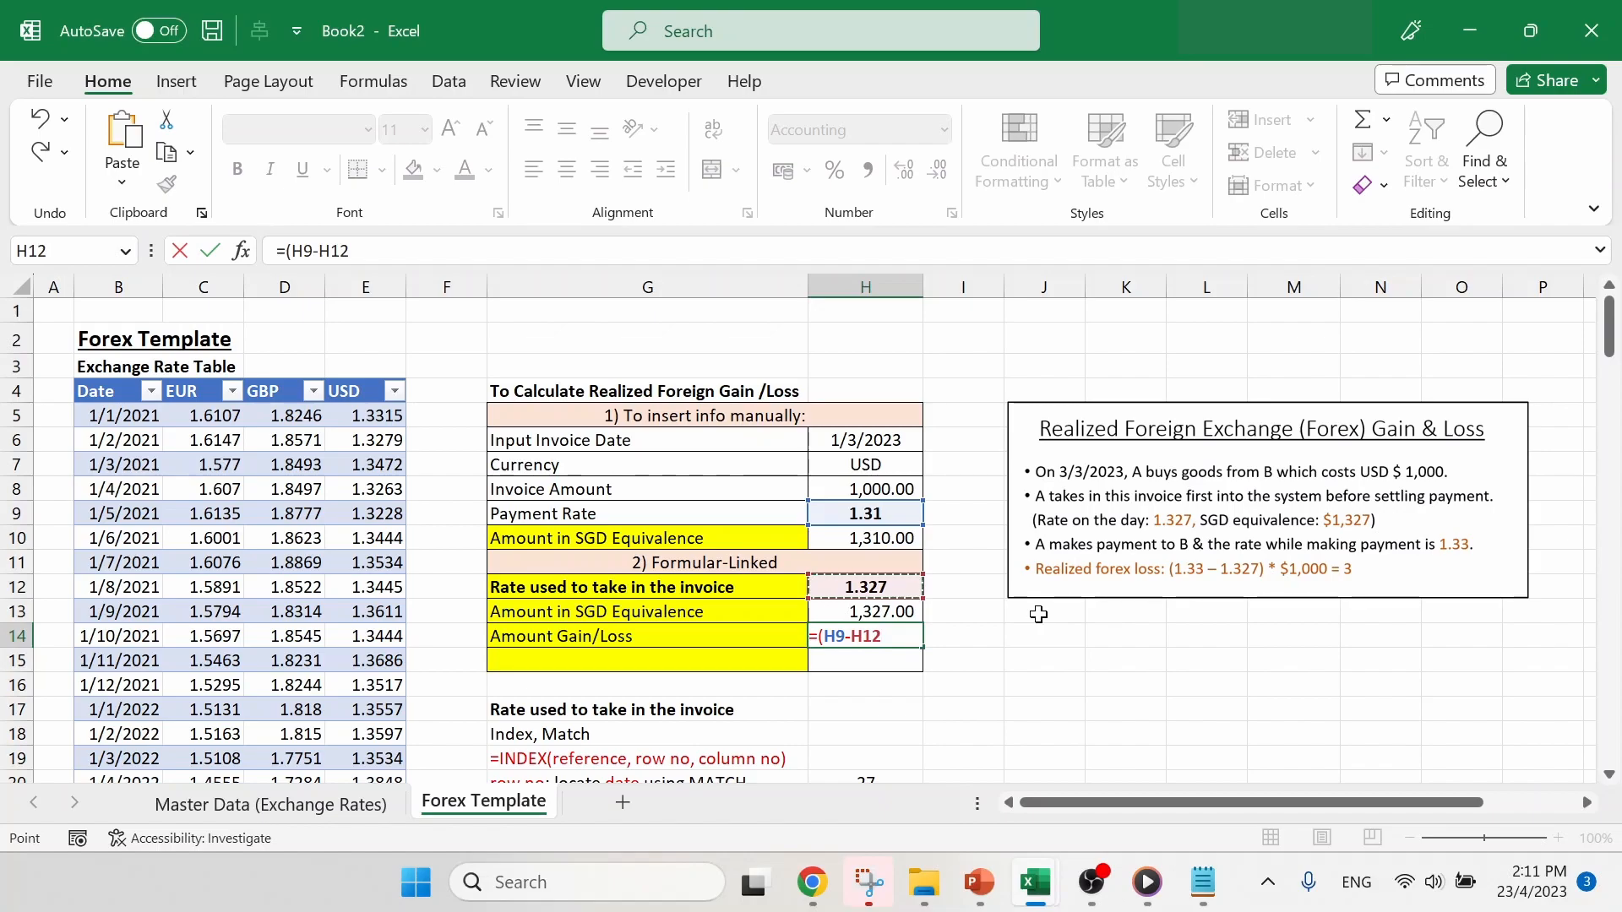
text())
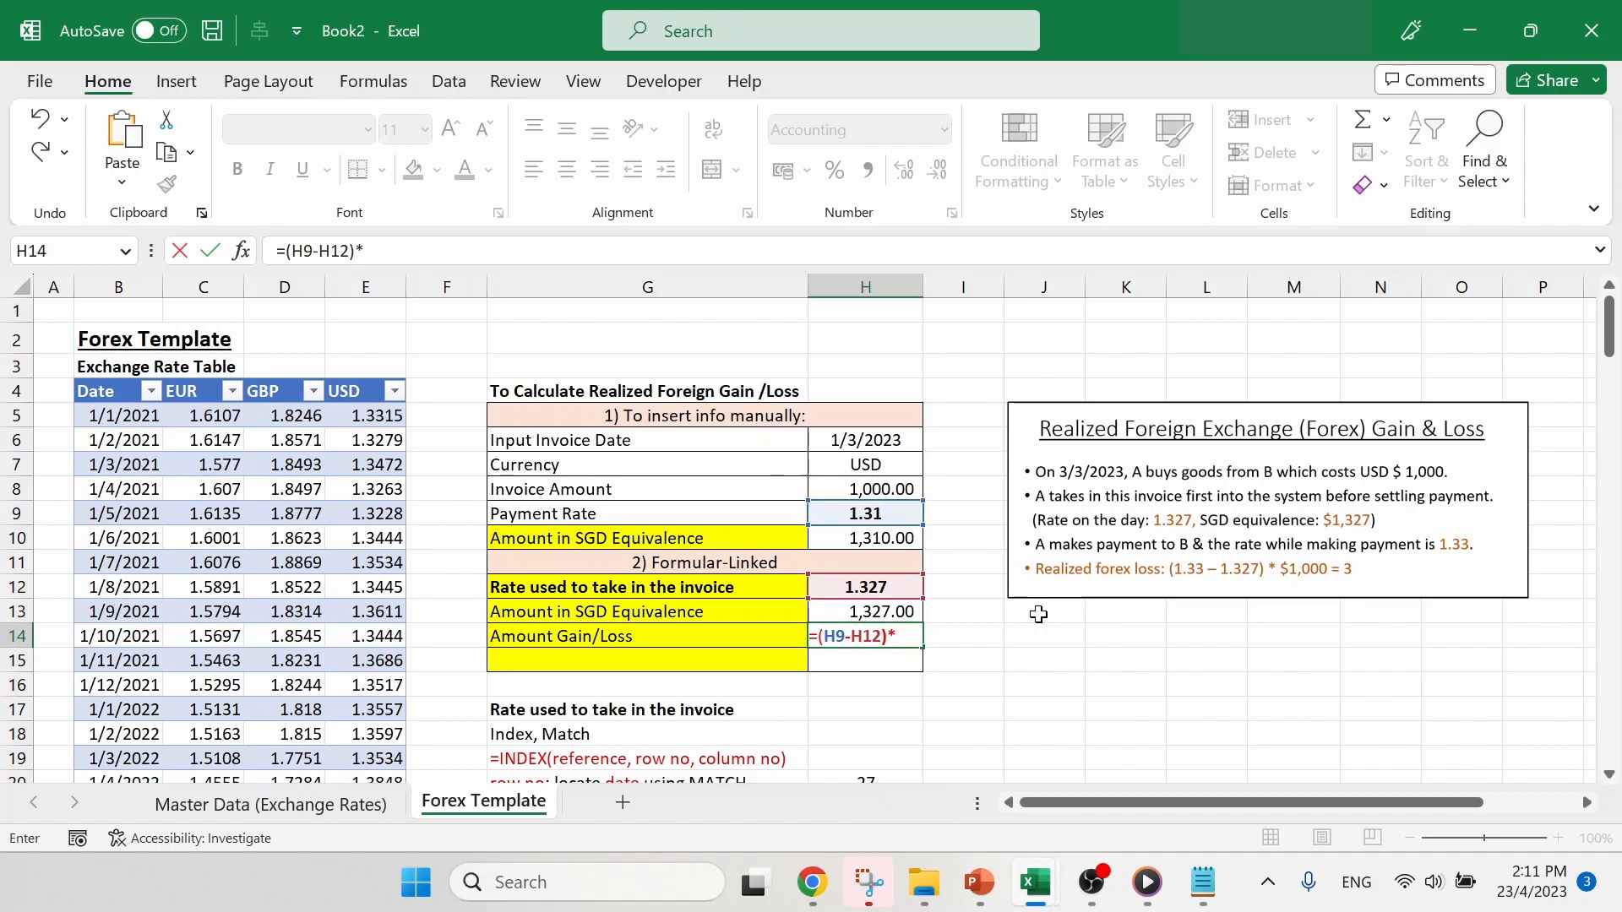
text(*)
click(883, 487)
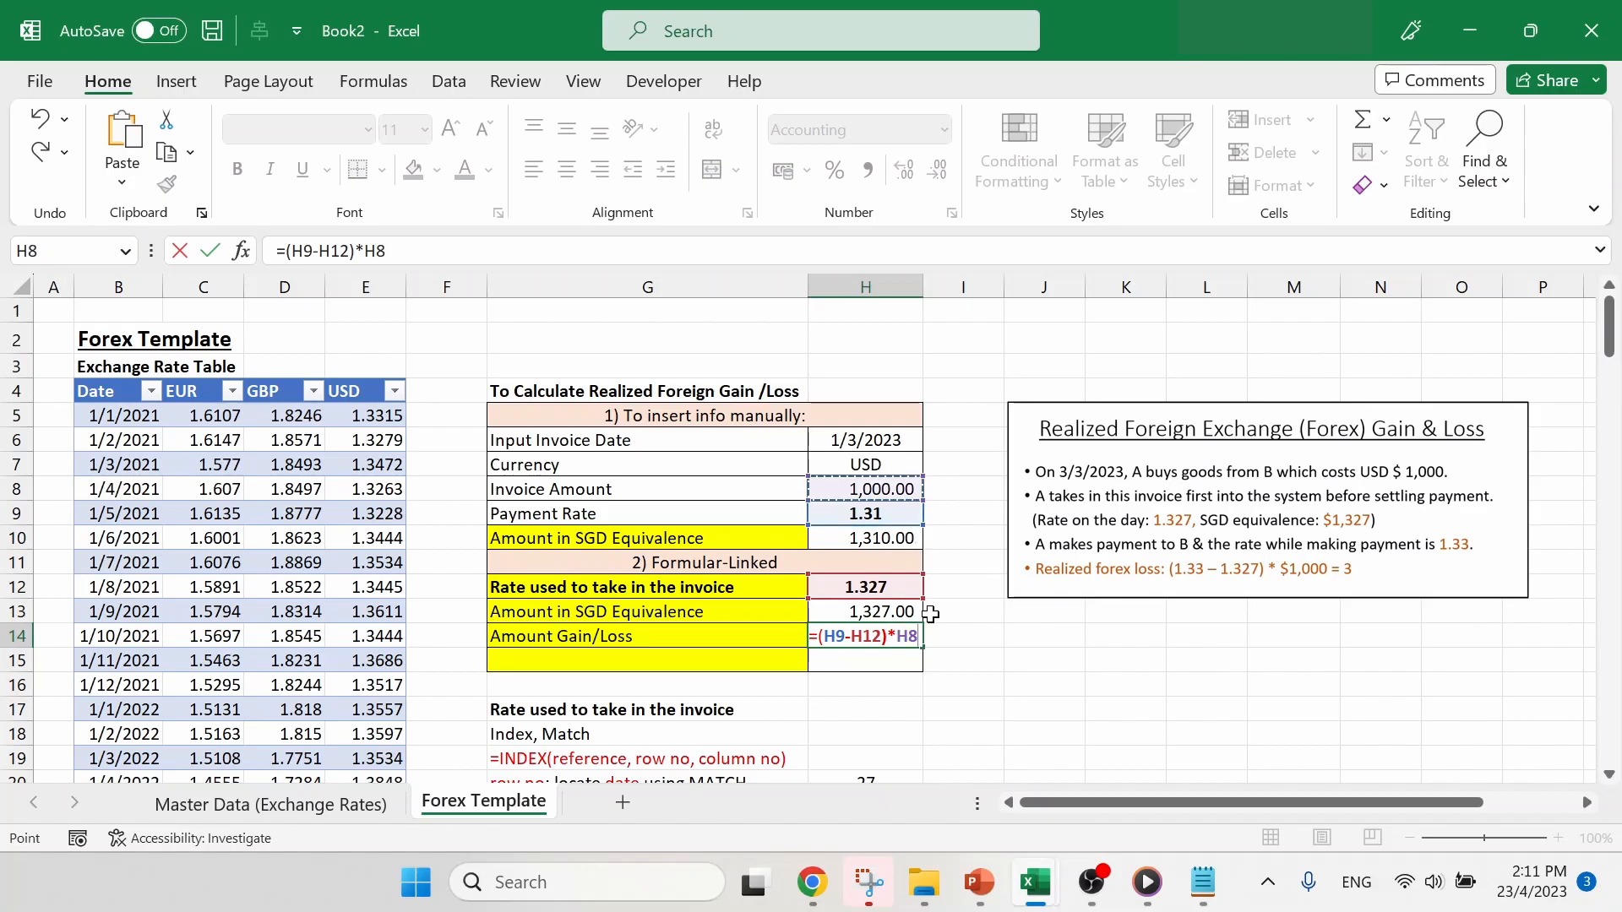
key(Return)
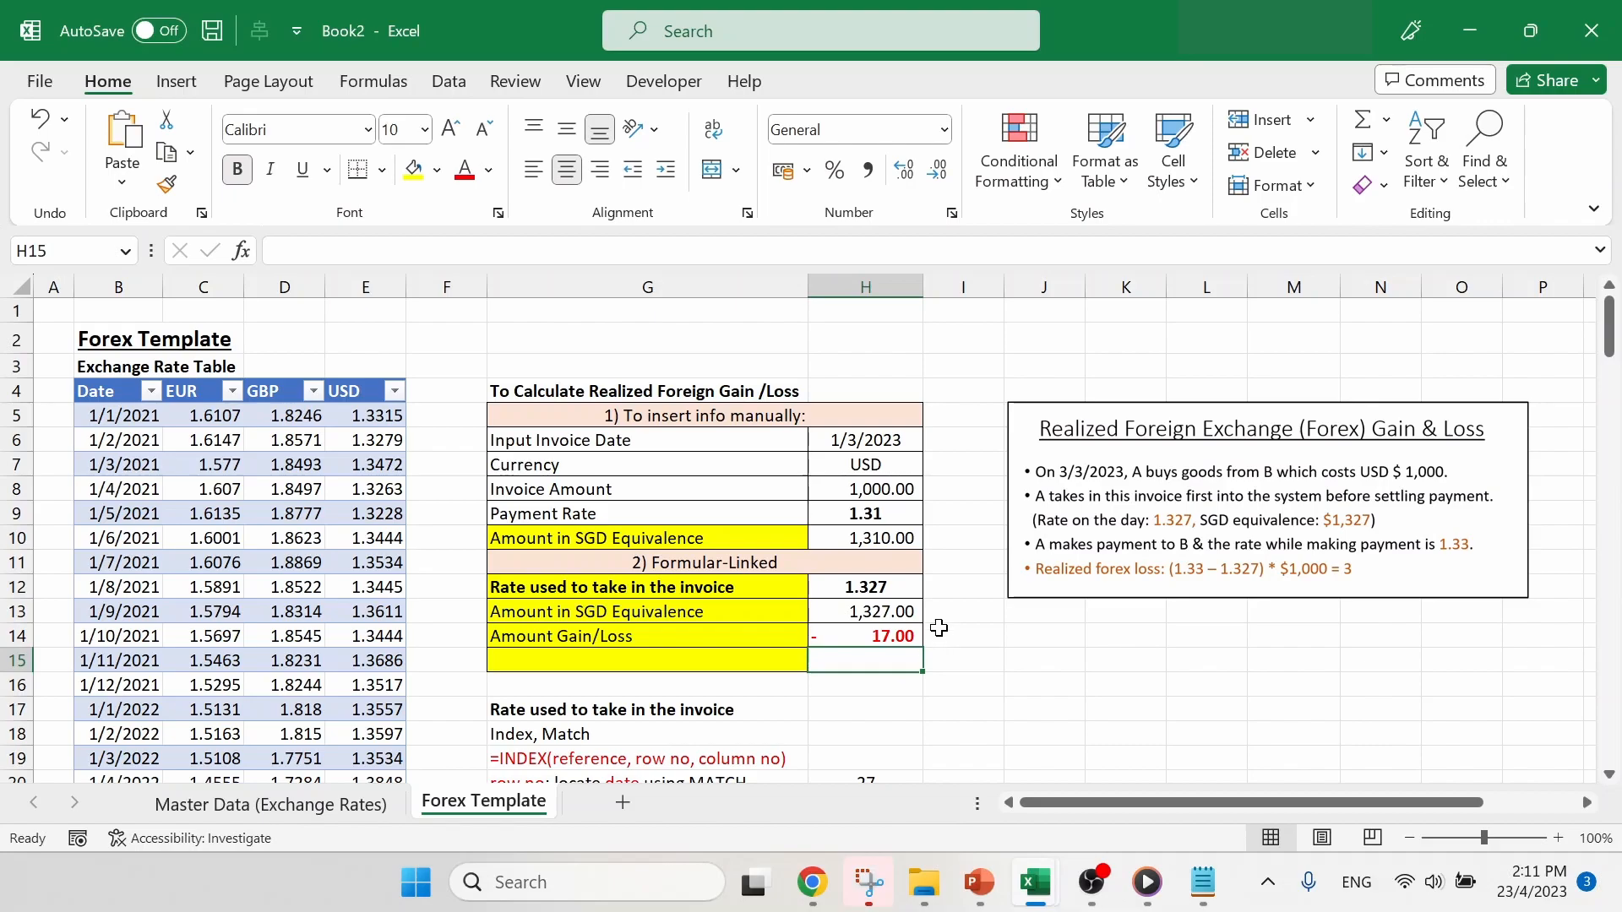
- Set the Payment Rate in H9 to 1.33 and check the Amount Gain/Loss in H14 against the worked example
click(900, 517)
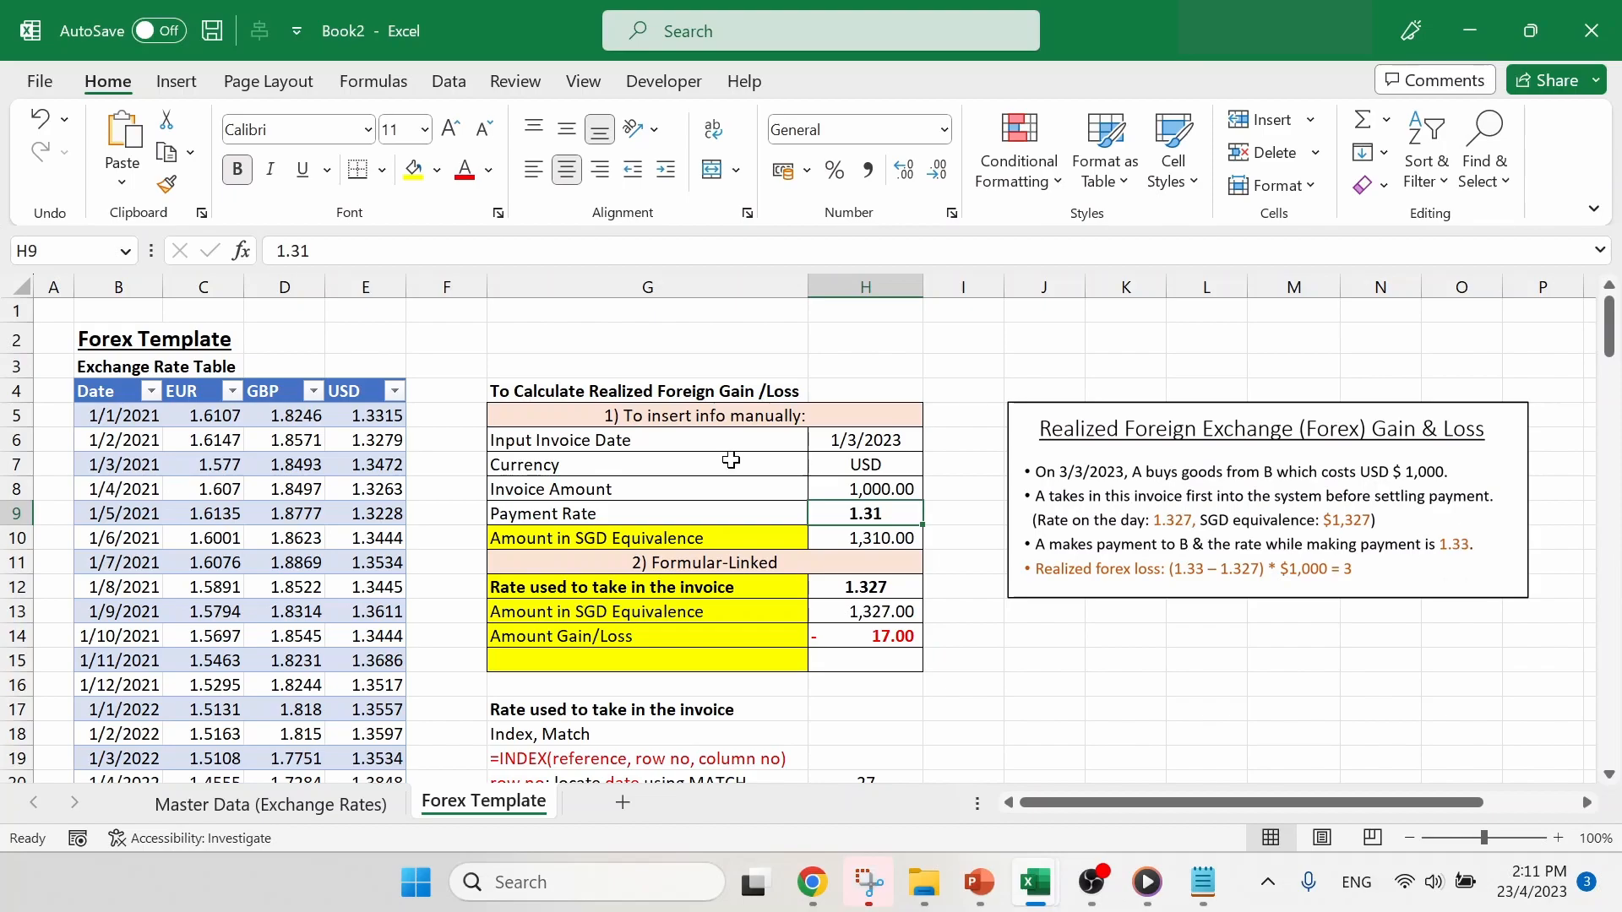
text(1.33)
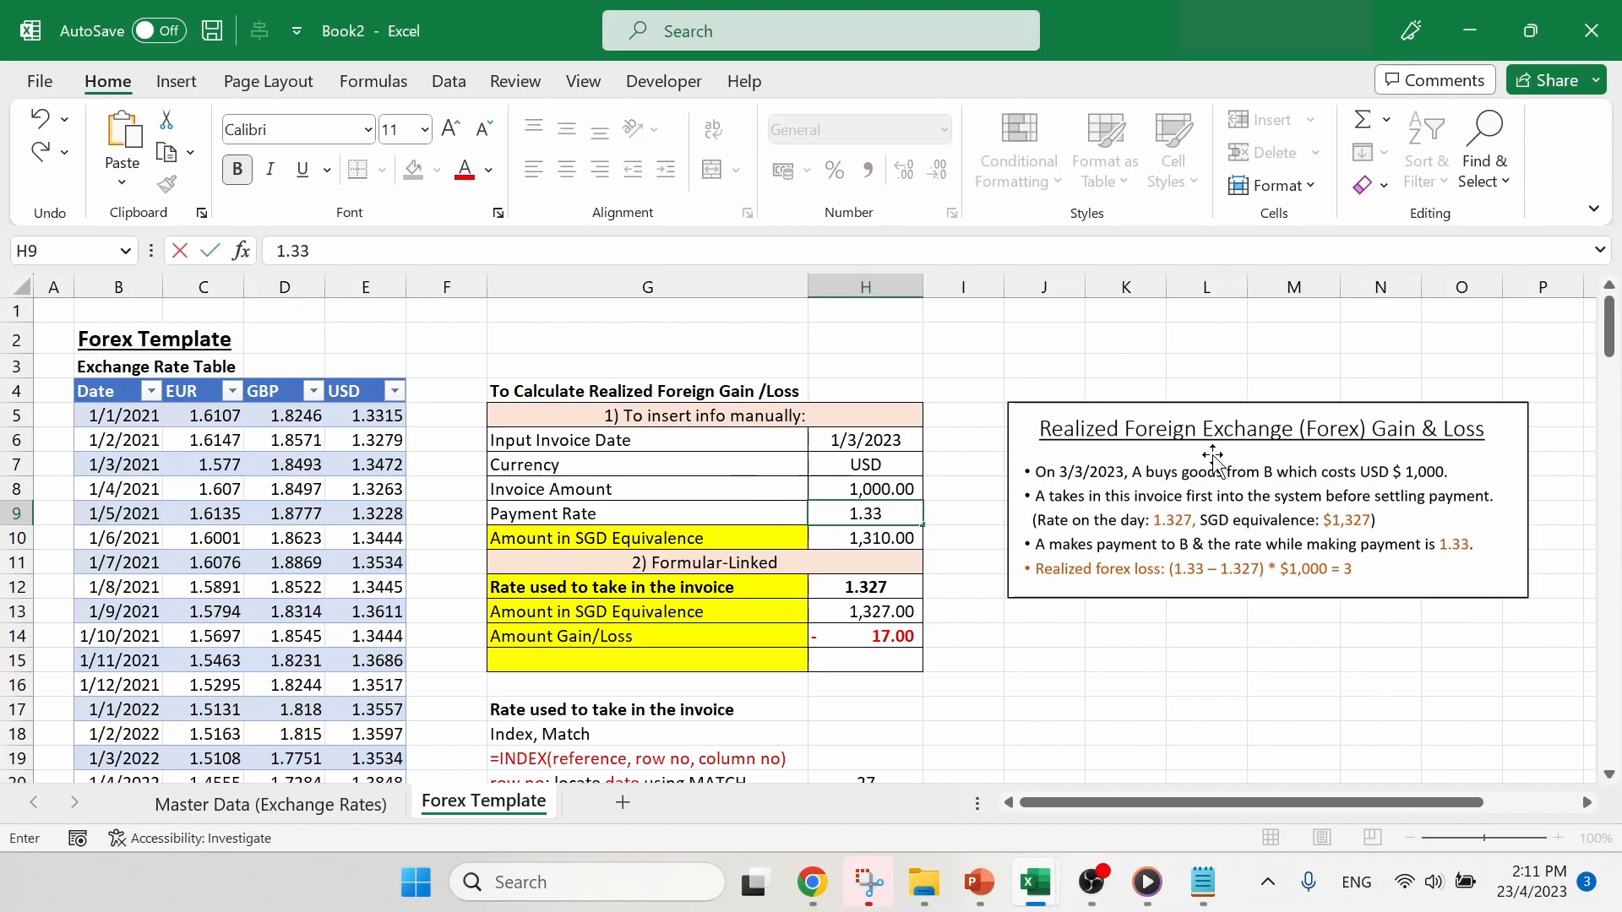
key(Return)
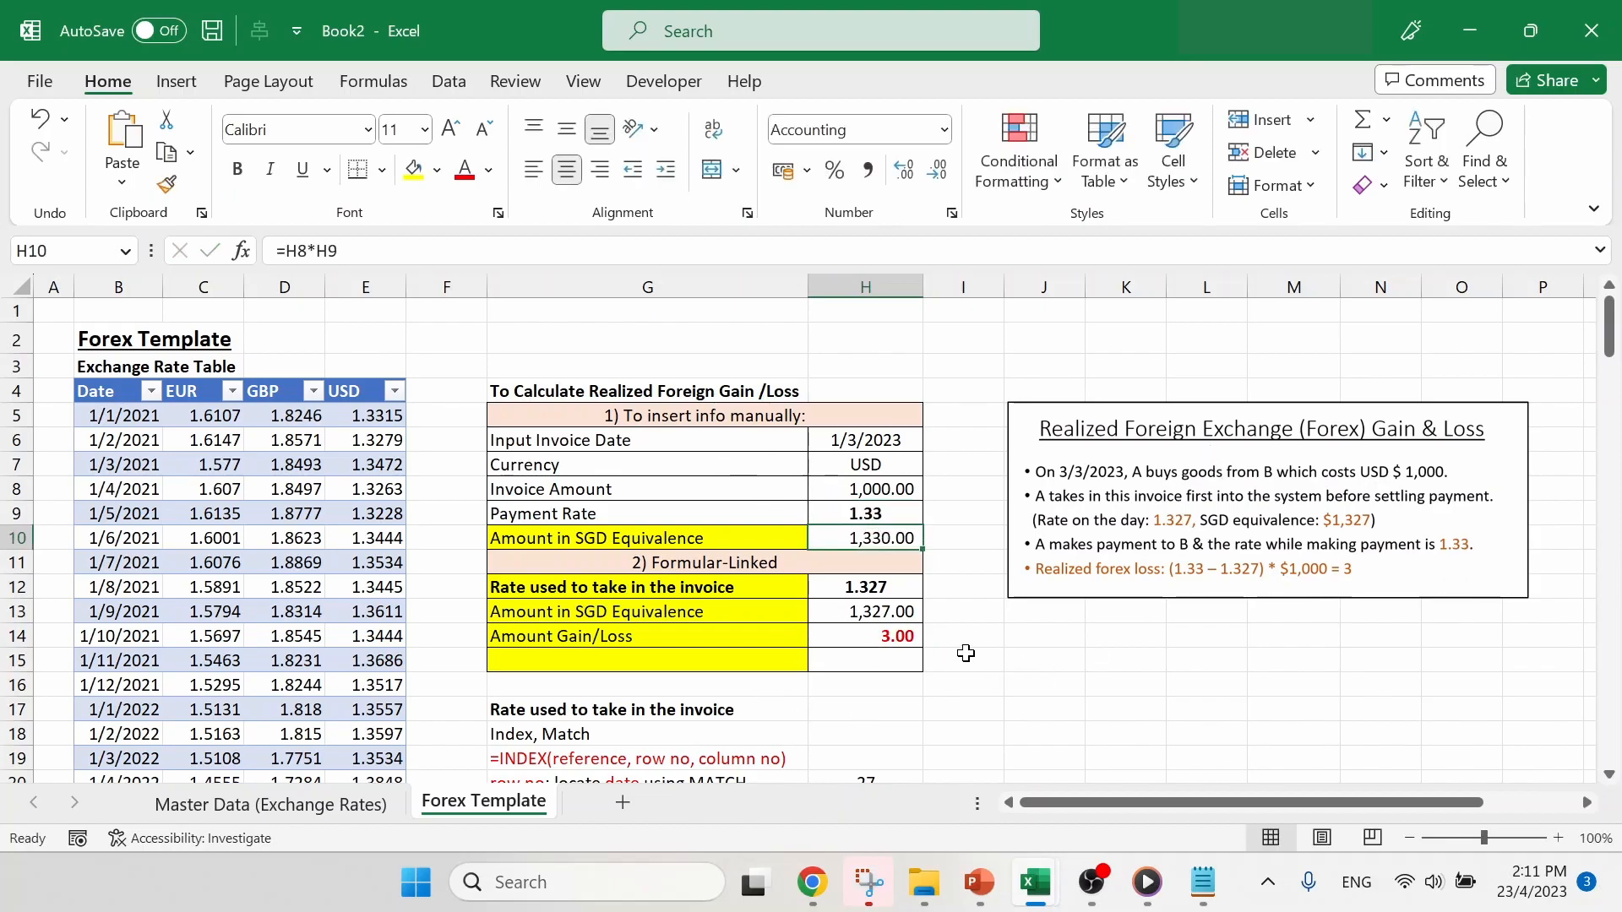
click(893, 642)
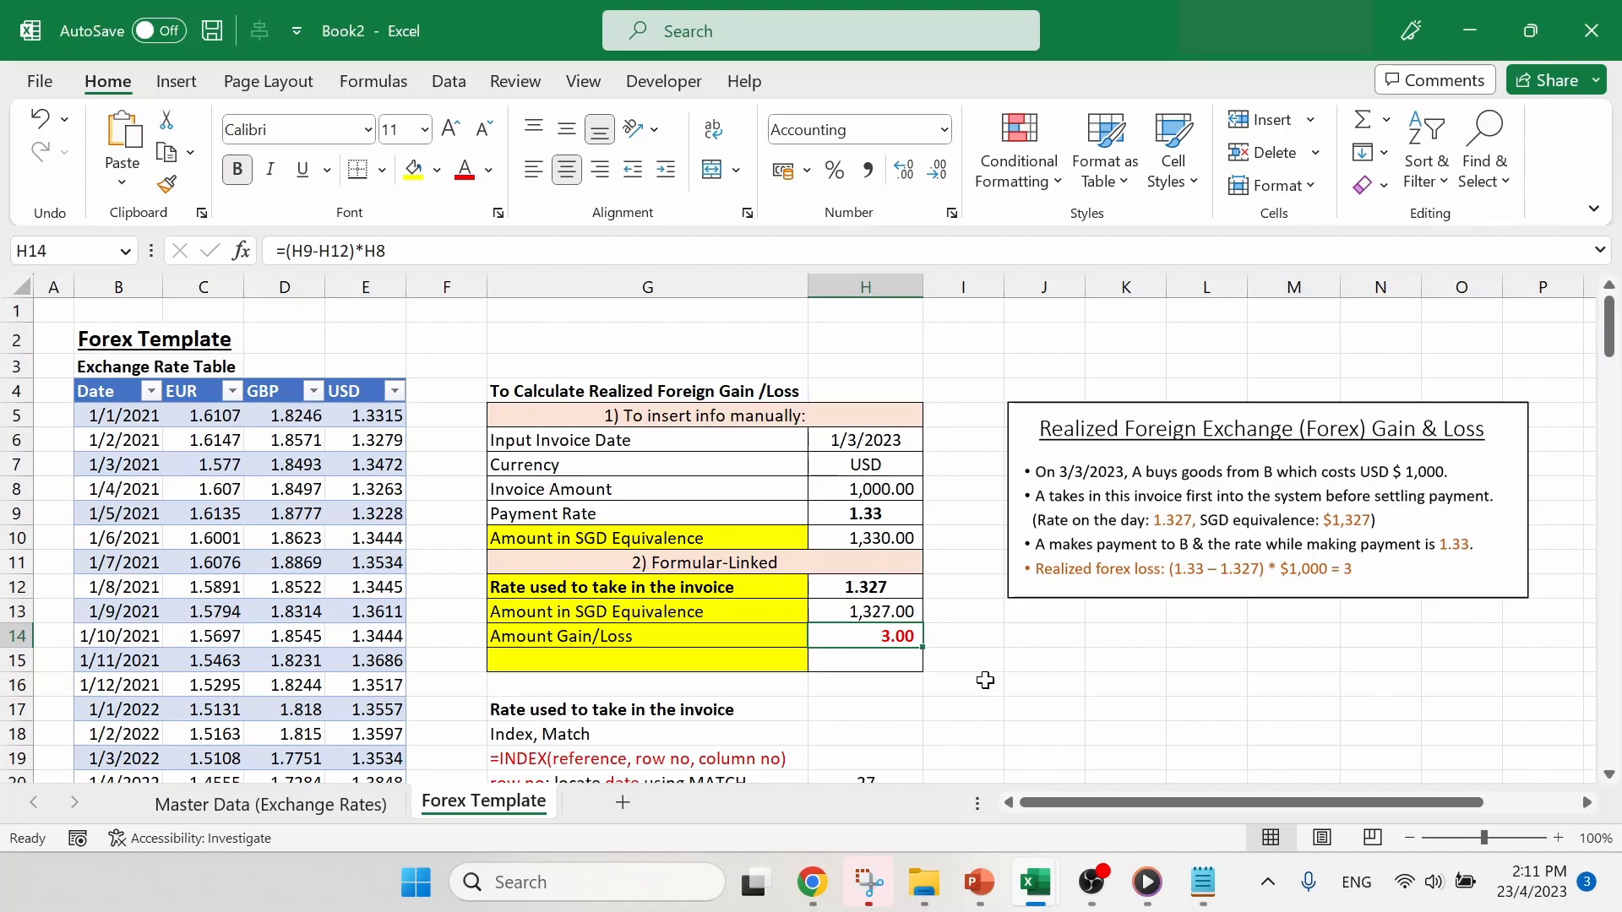
click(978, 639)
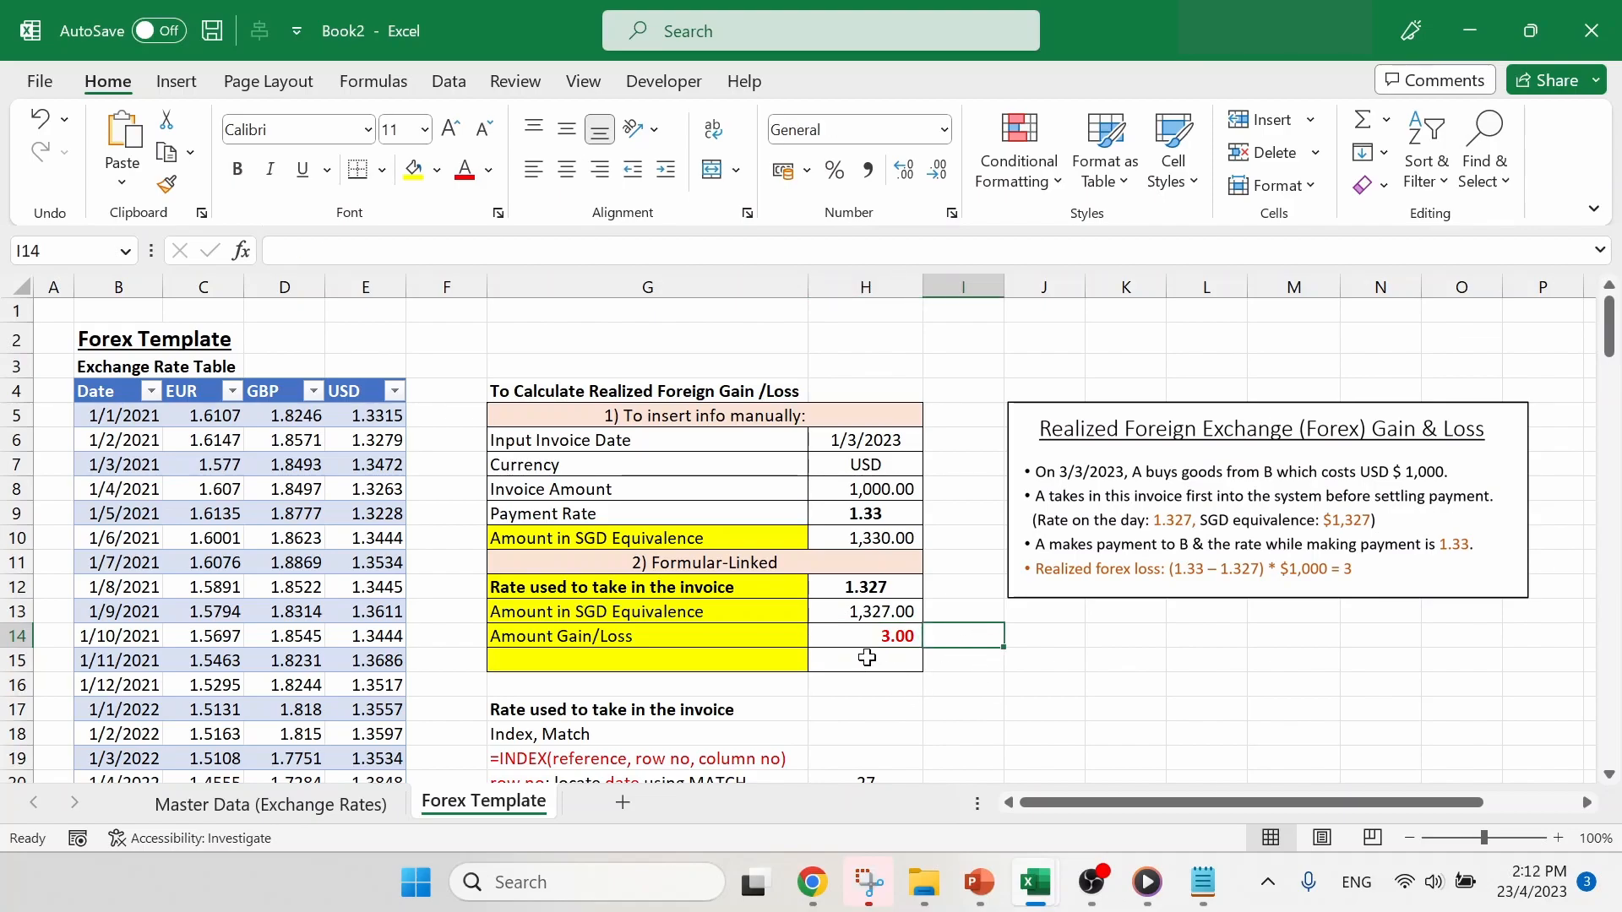
- Label the Amount Gain/Loss result in H15 with the formula =IF(H14<0, "gain", "loss") and review it
click(866, 658)
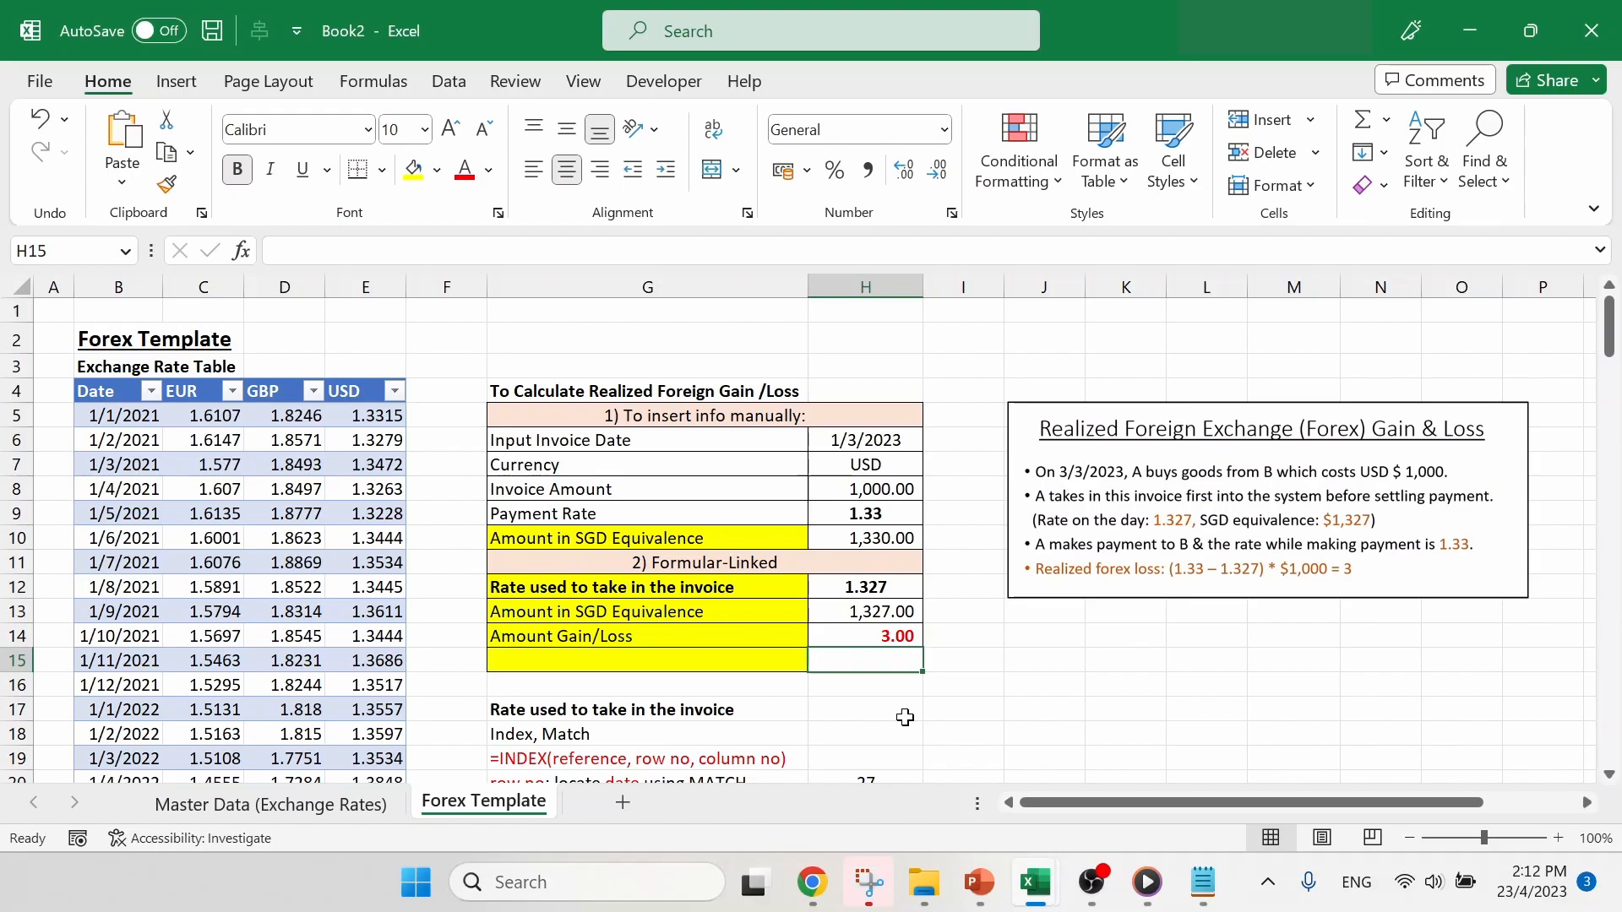
text(=i)
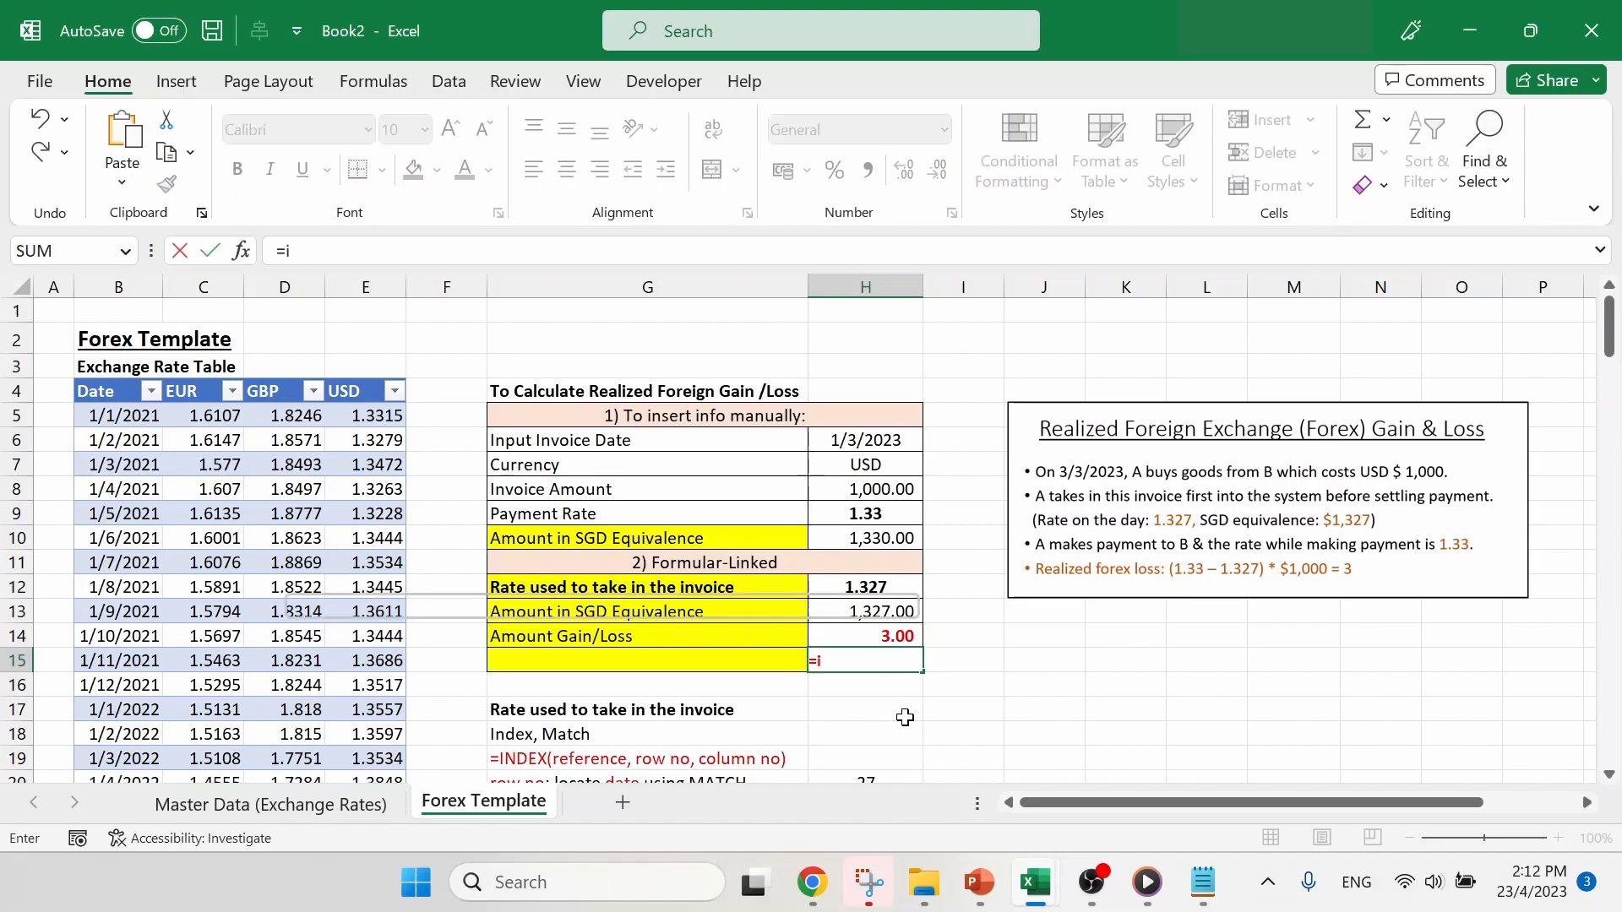
text(f()
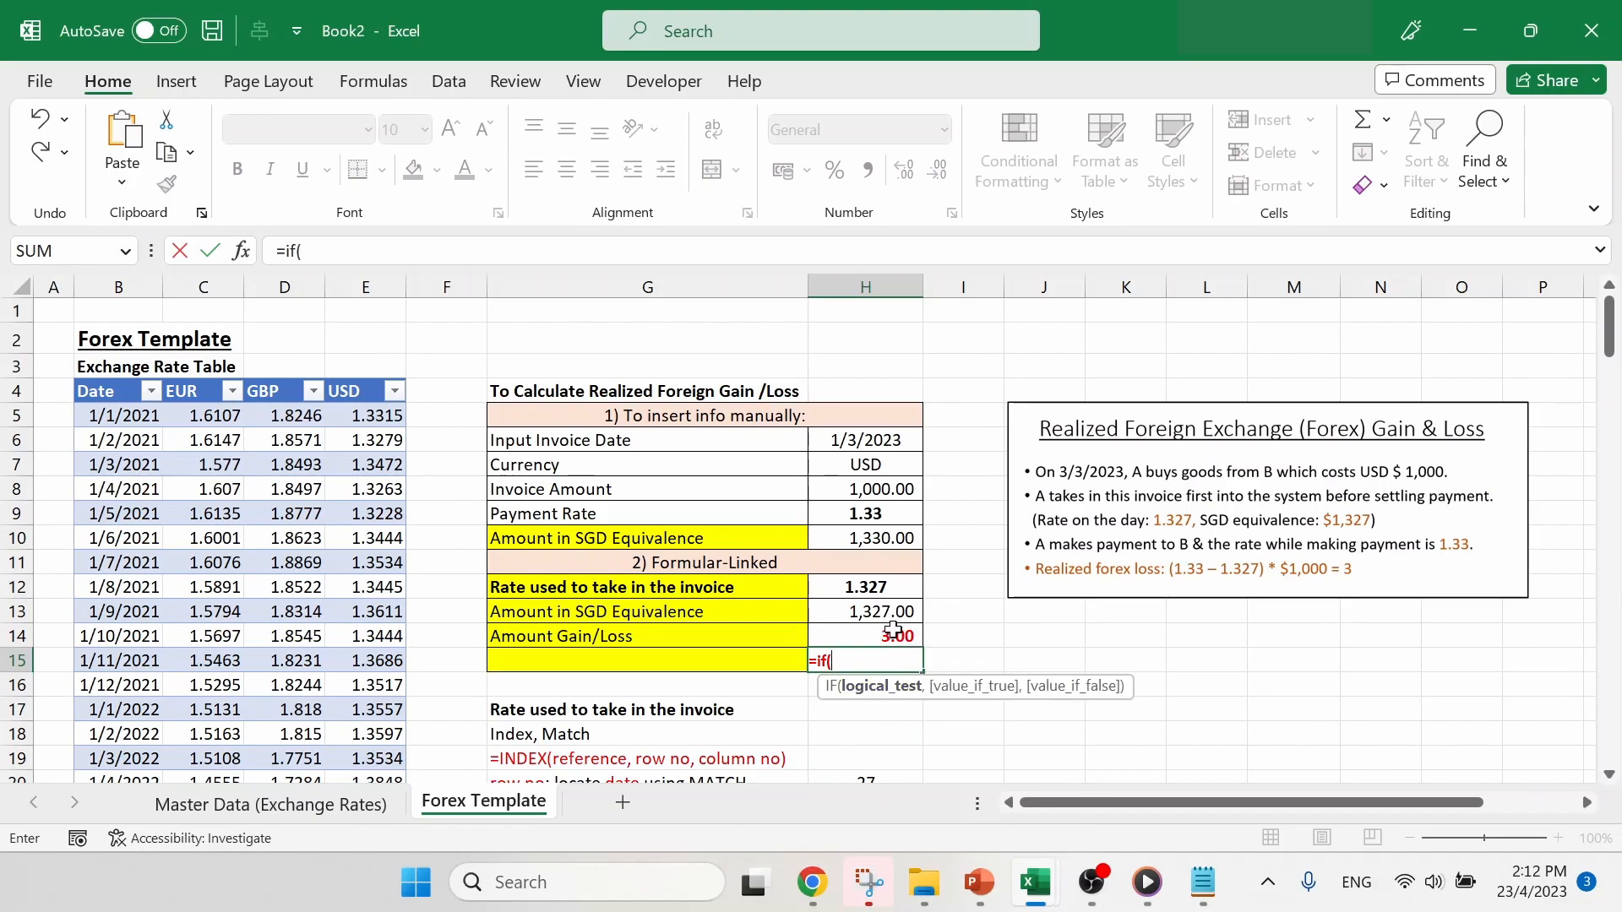
click(892, 632)
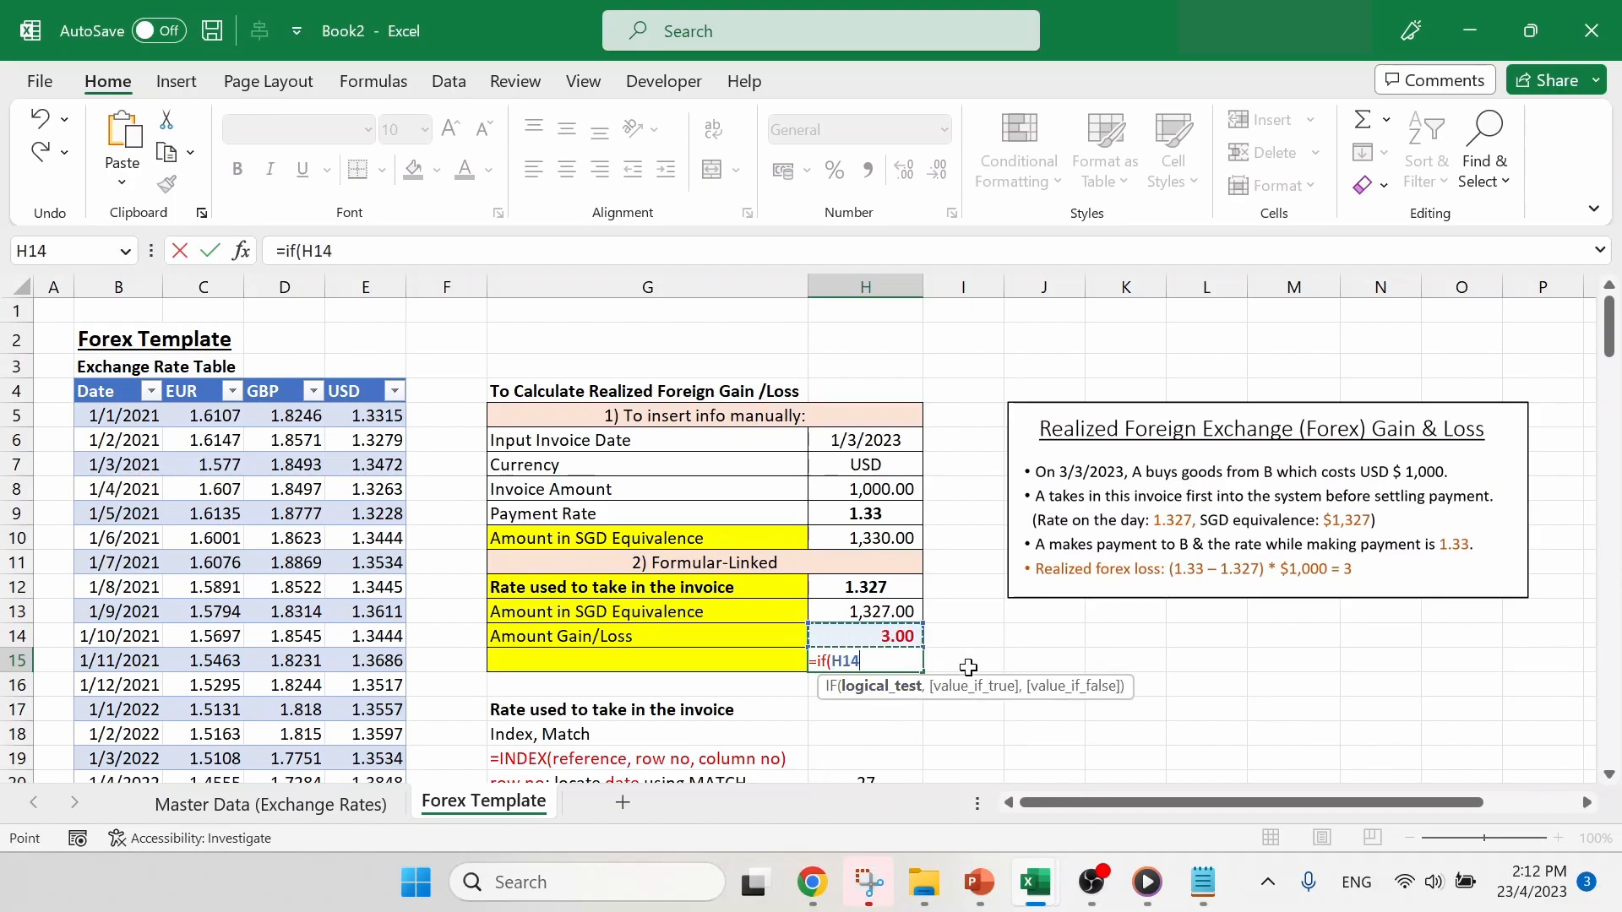
text(<0, "ga)
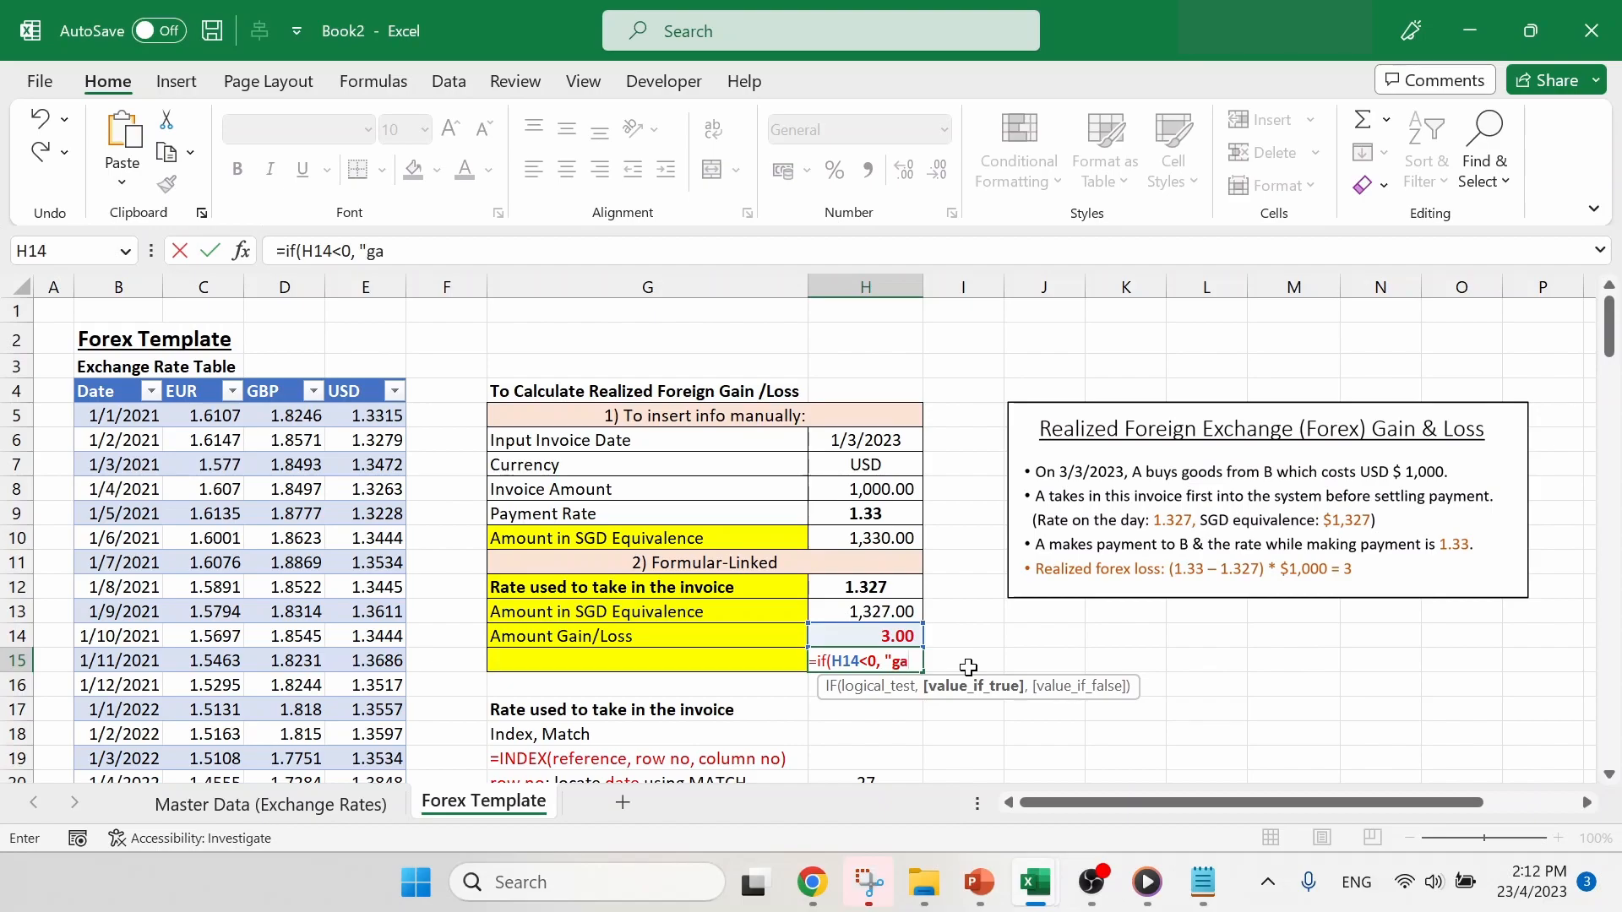
text(in",)
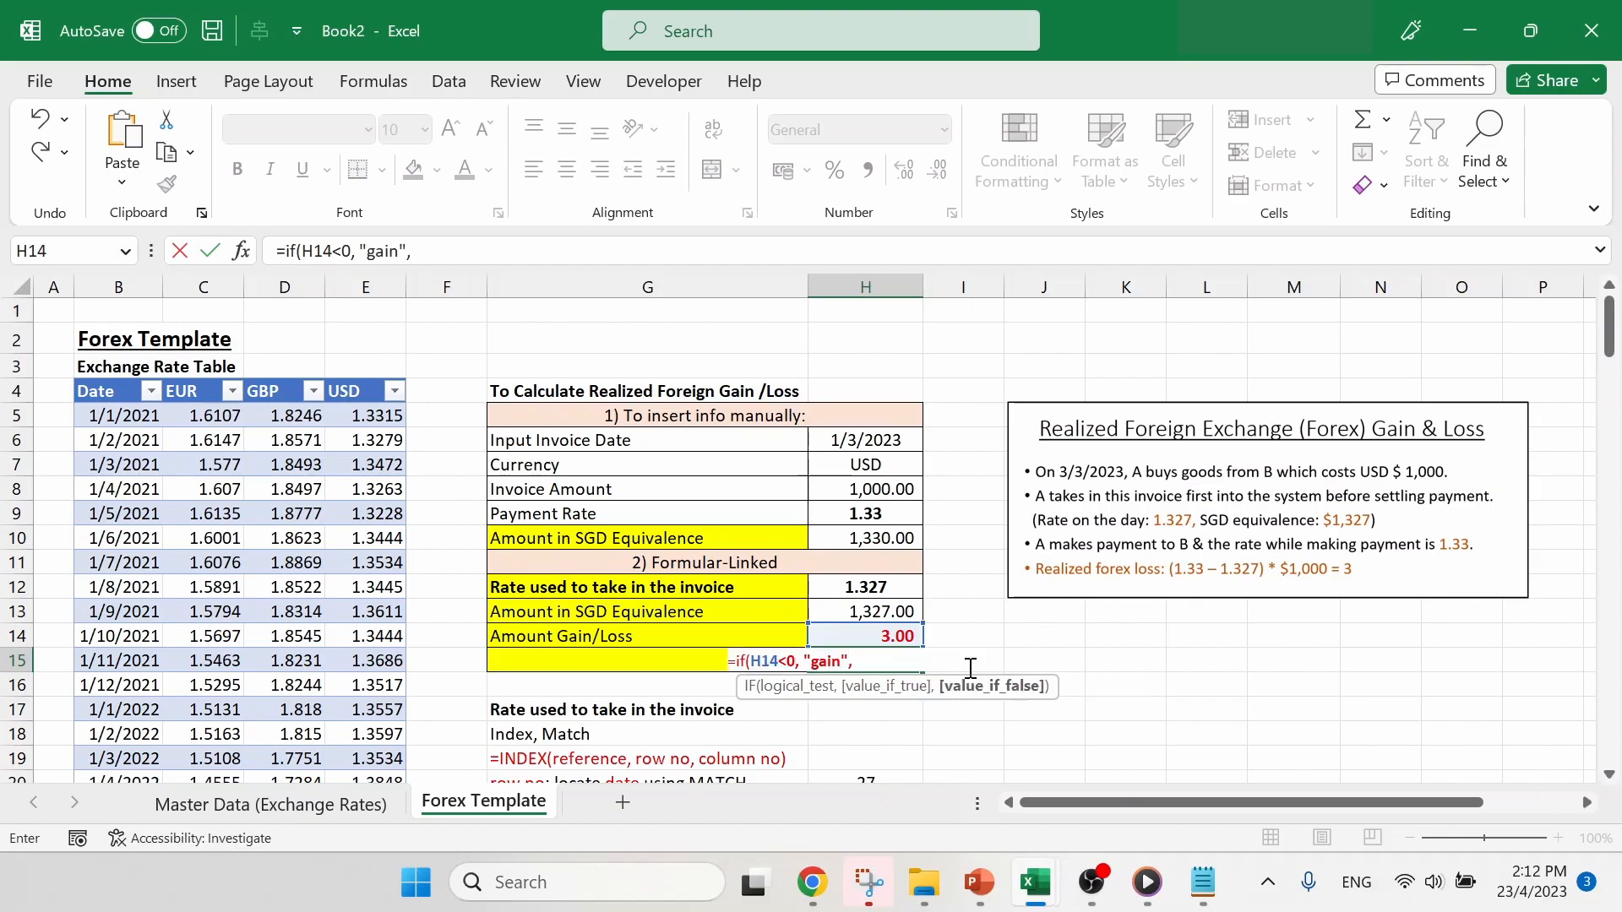
text( "loss"))
key(Return)
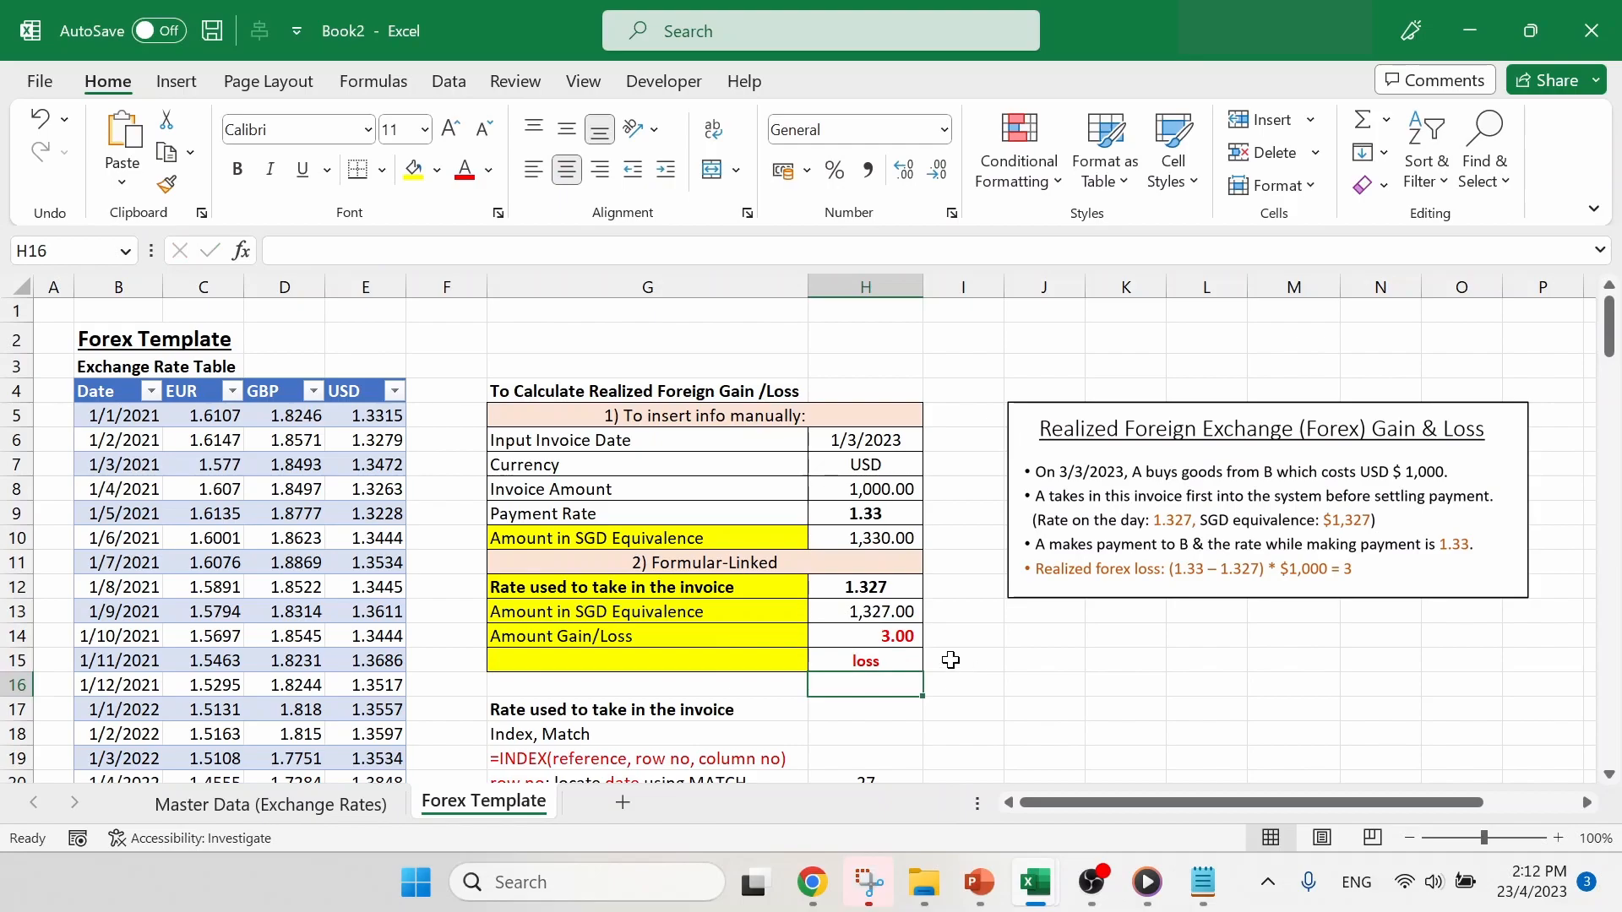
click(887, 661)
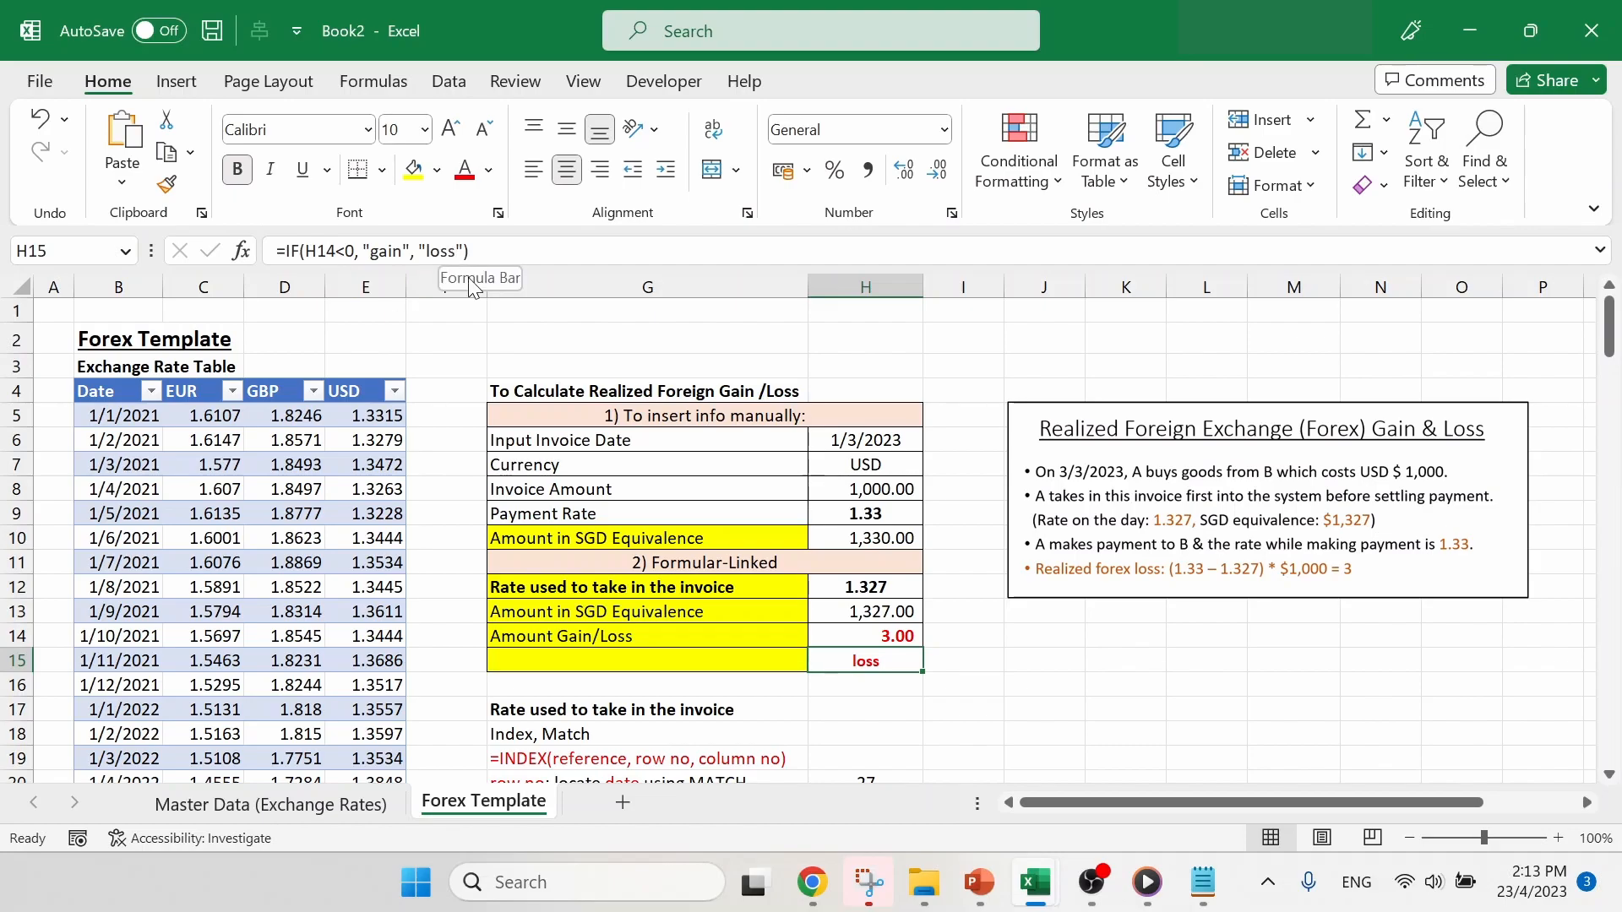
click(1097, 665)
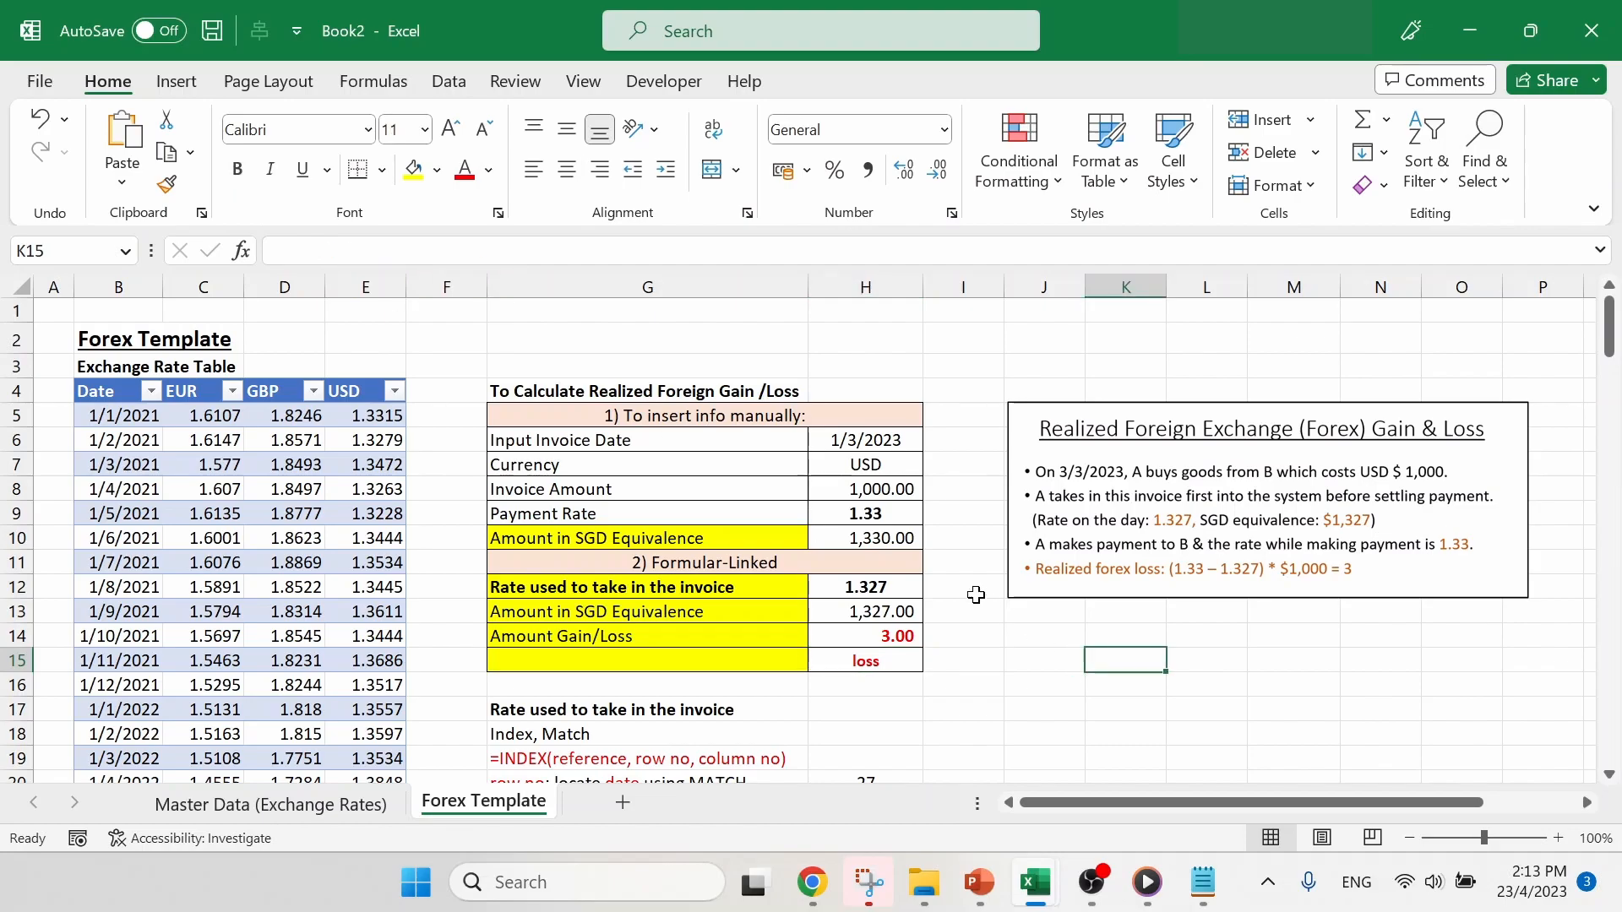
- Set the Payment Rate in H9 to 1.31 to test the gain/loss label in H15
click(895, 523)
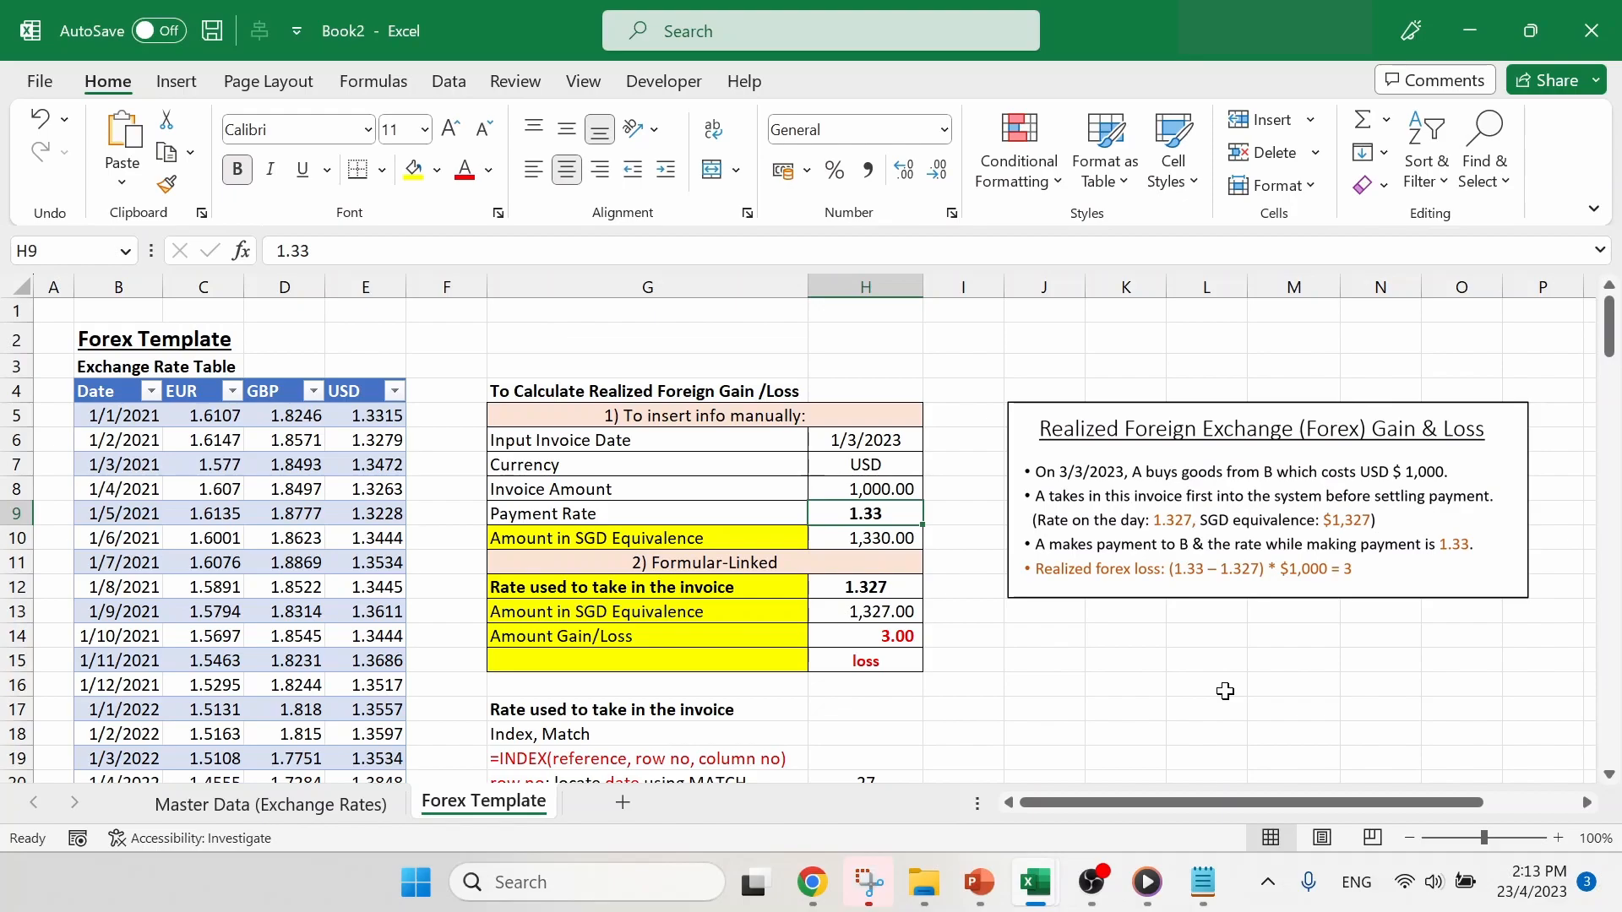
text(1.3)
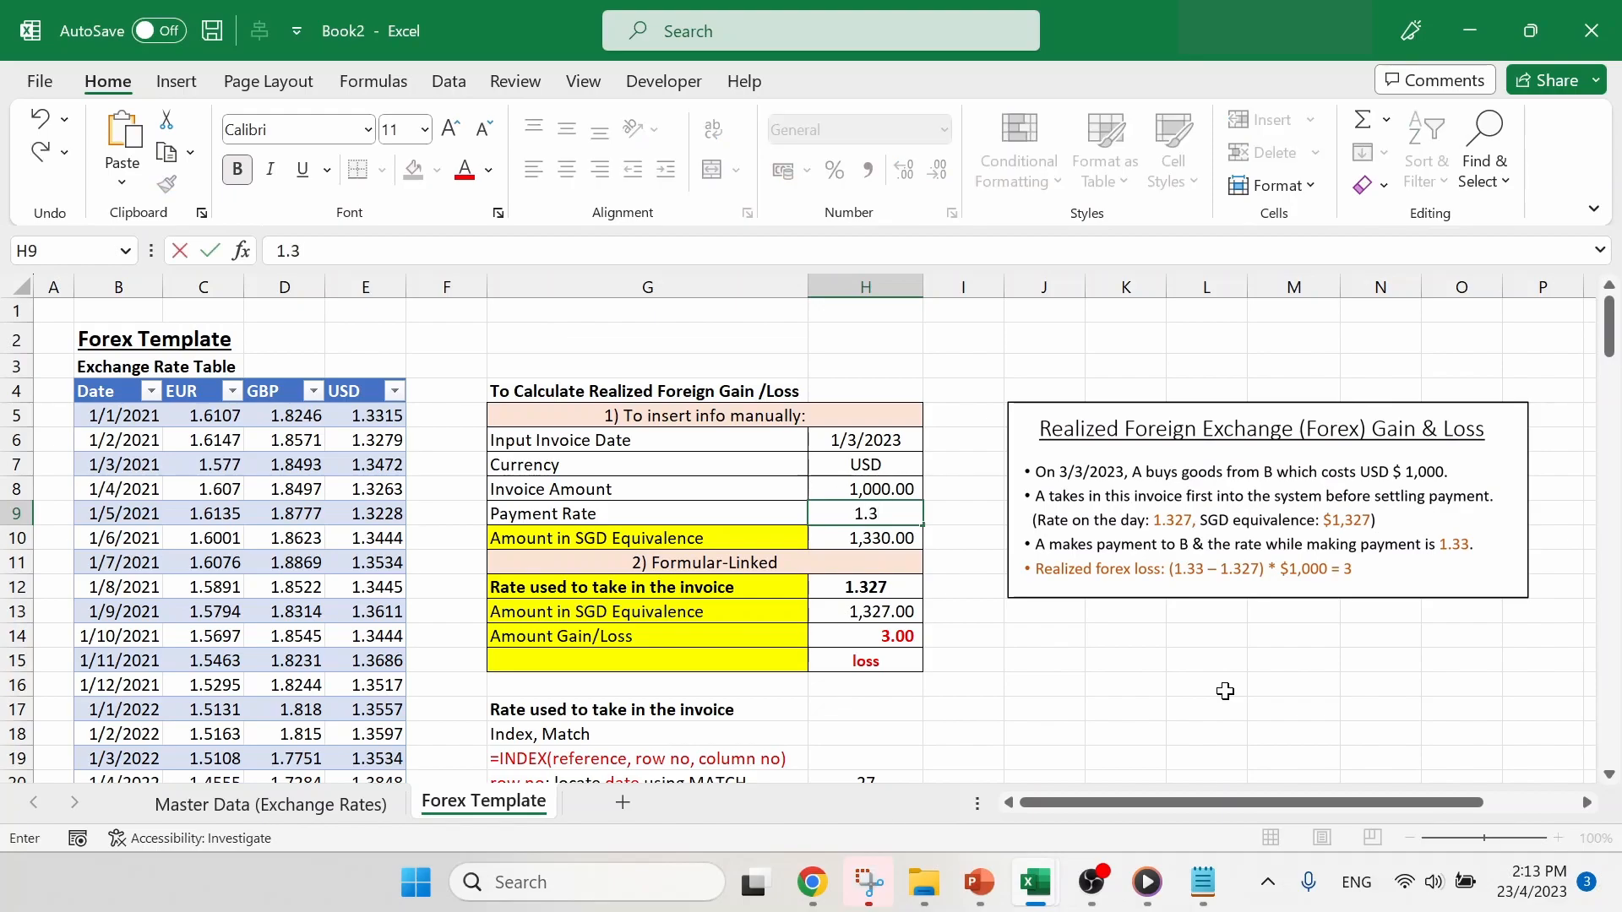
text(1)
key(Return)
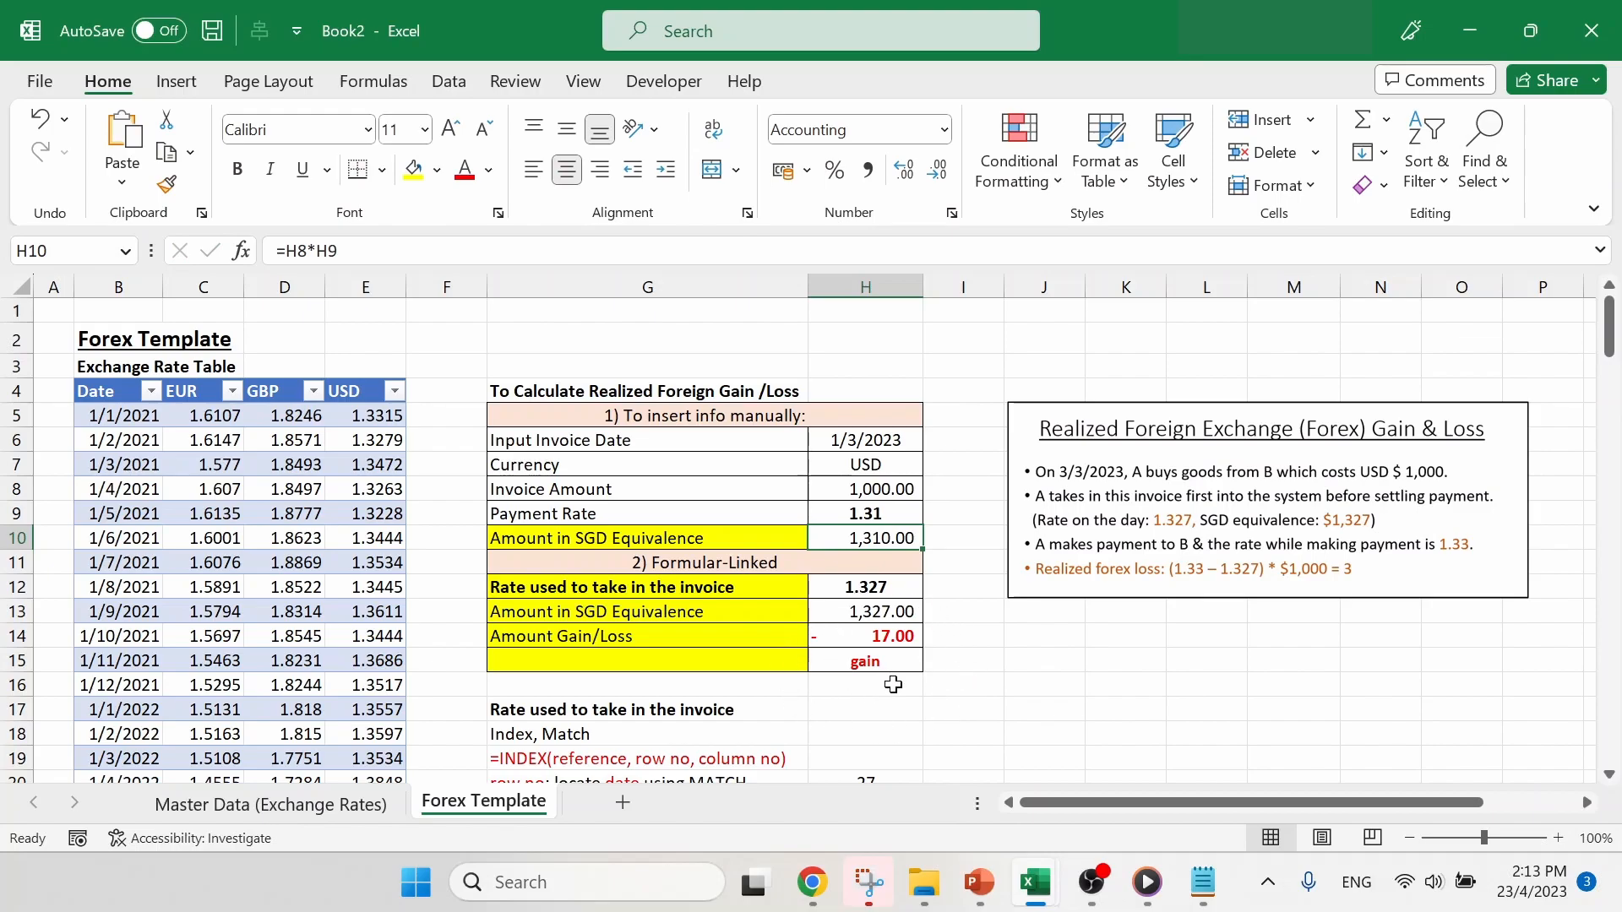
click(1076, 679)
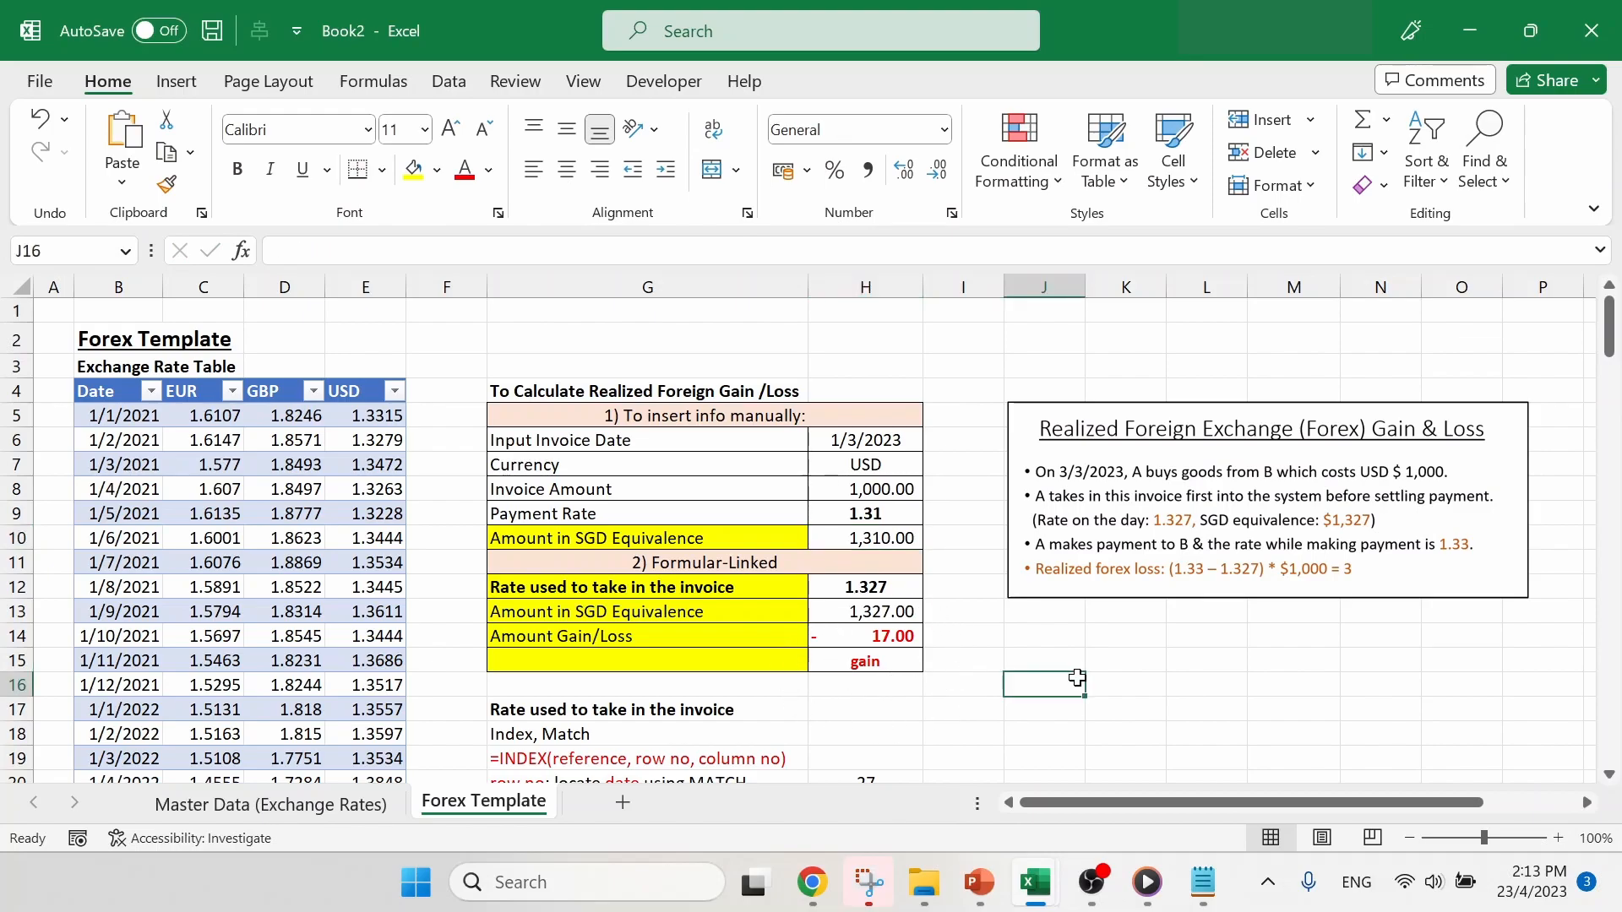